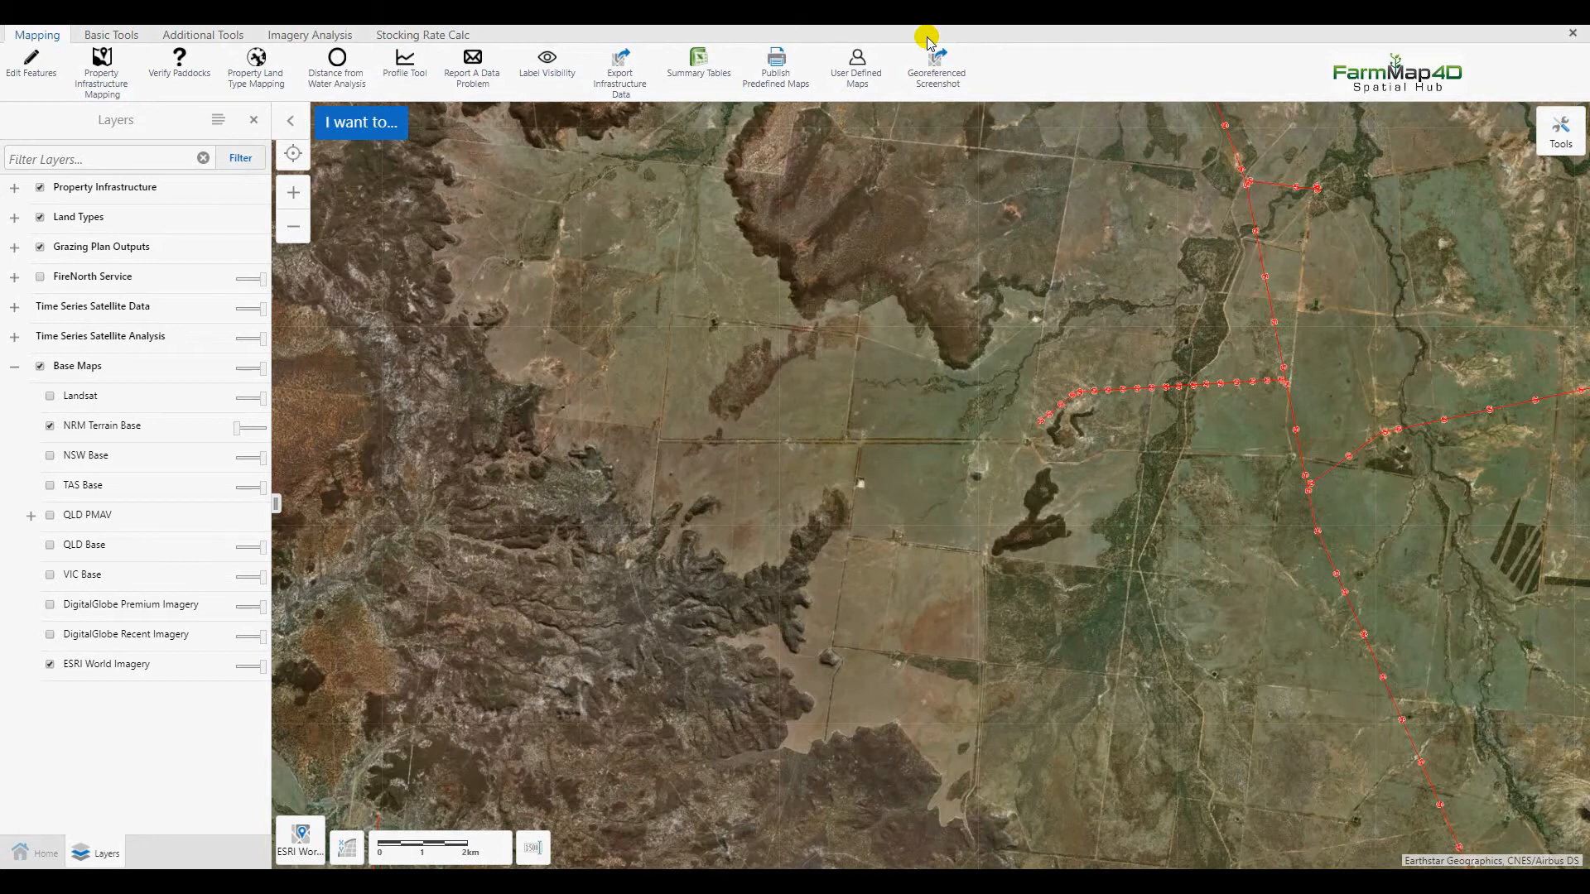
Upload Starting_Property_cadastral_lines.zip from the Desktop to the map, keeping Starting_Property_cadastral_lines as the layer name
click(214, 36)
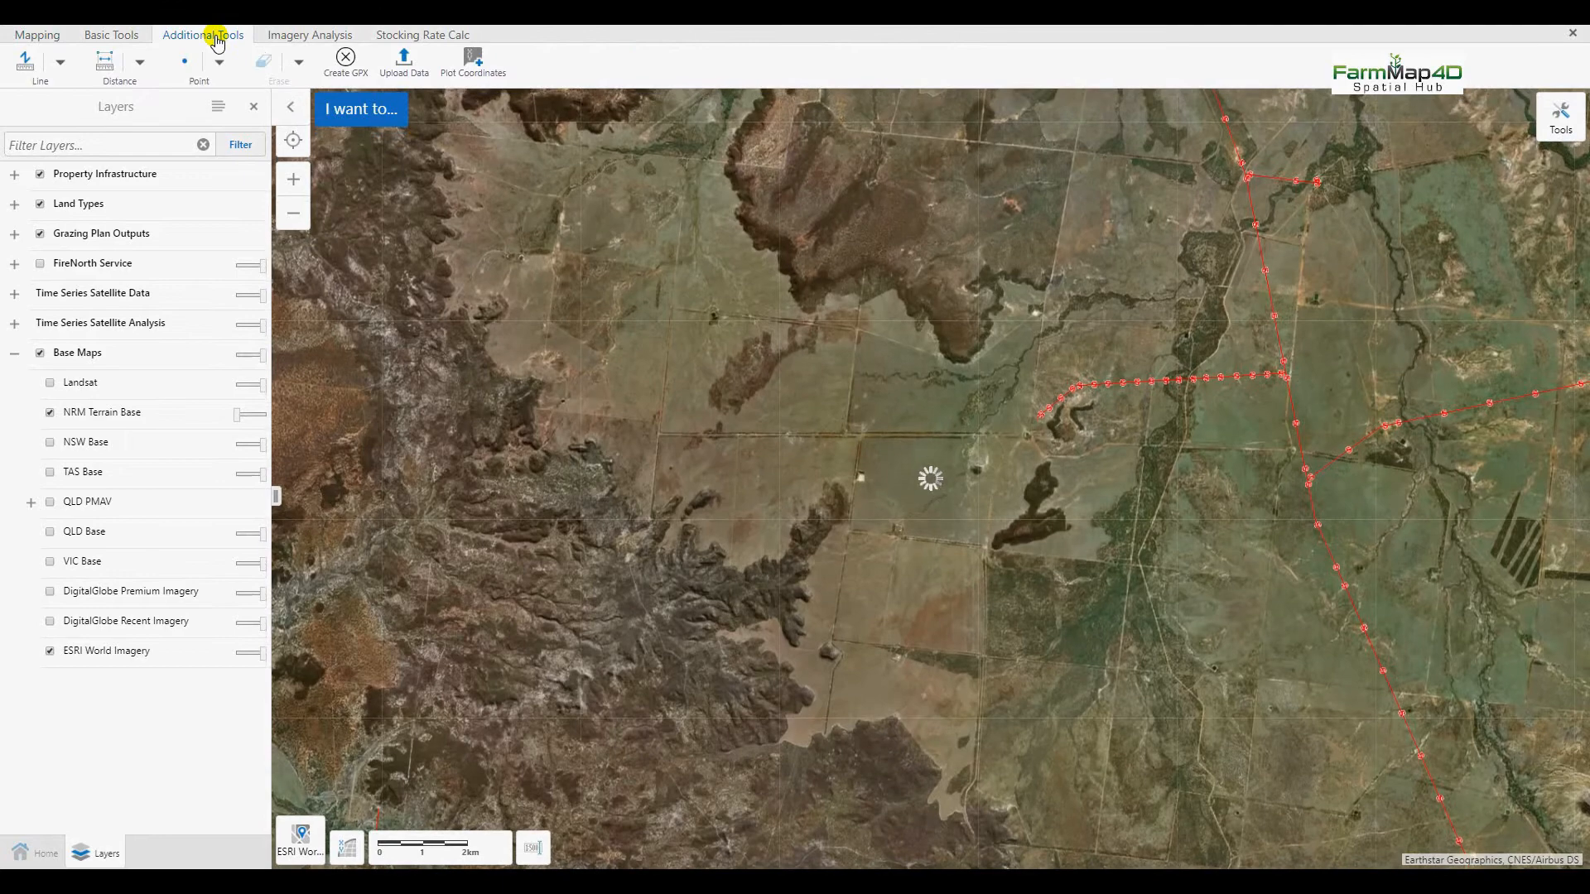
click(401, 65)
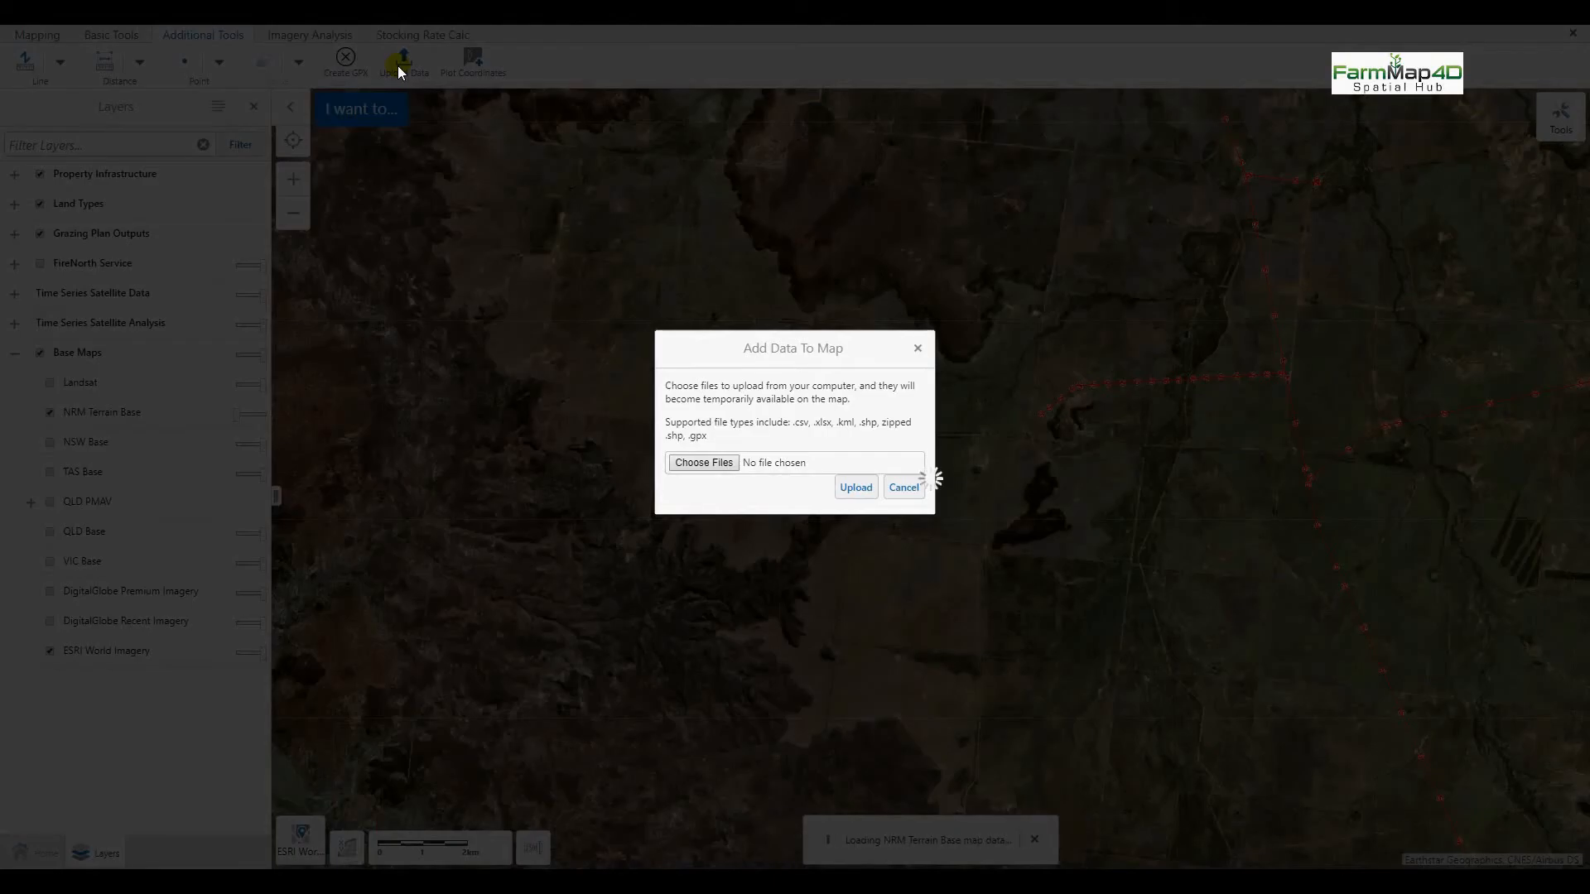
click(724, 466)
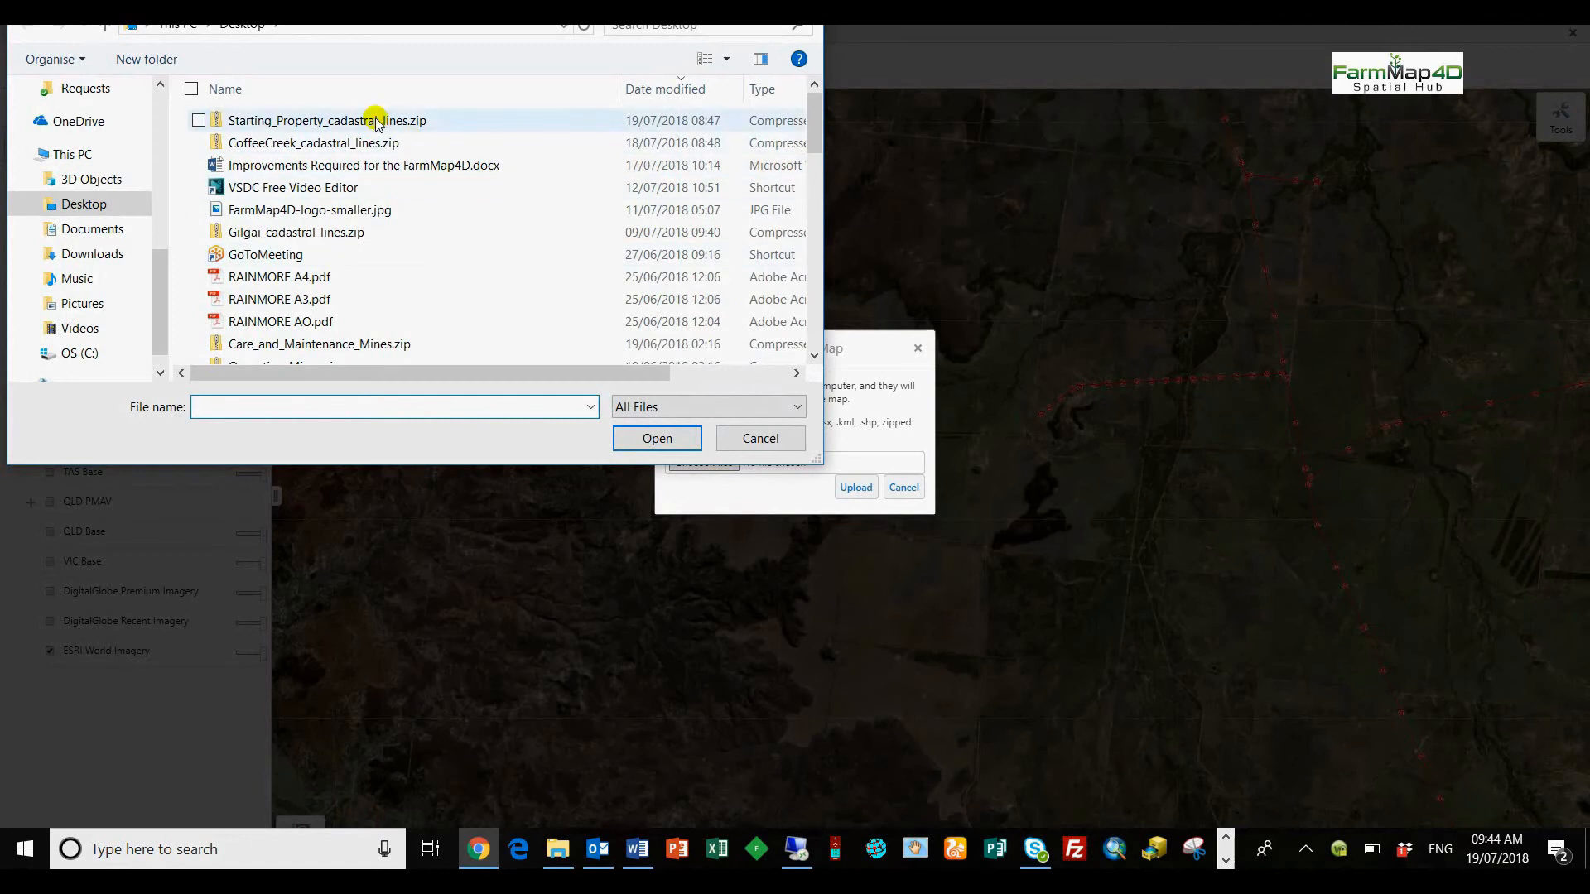
click(375, 121)
click(658, 439)
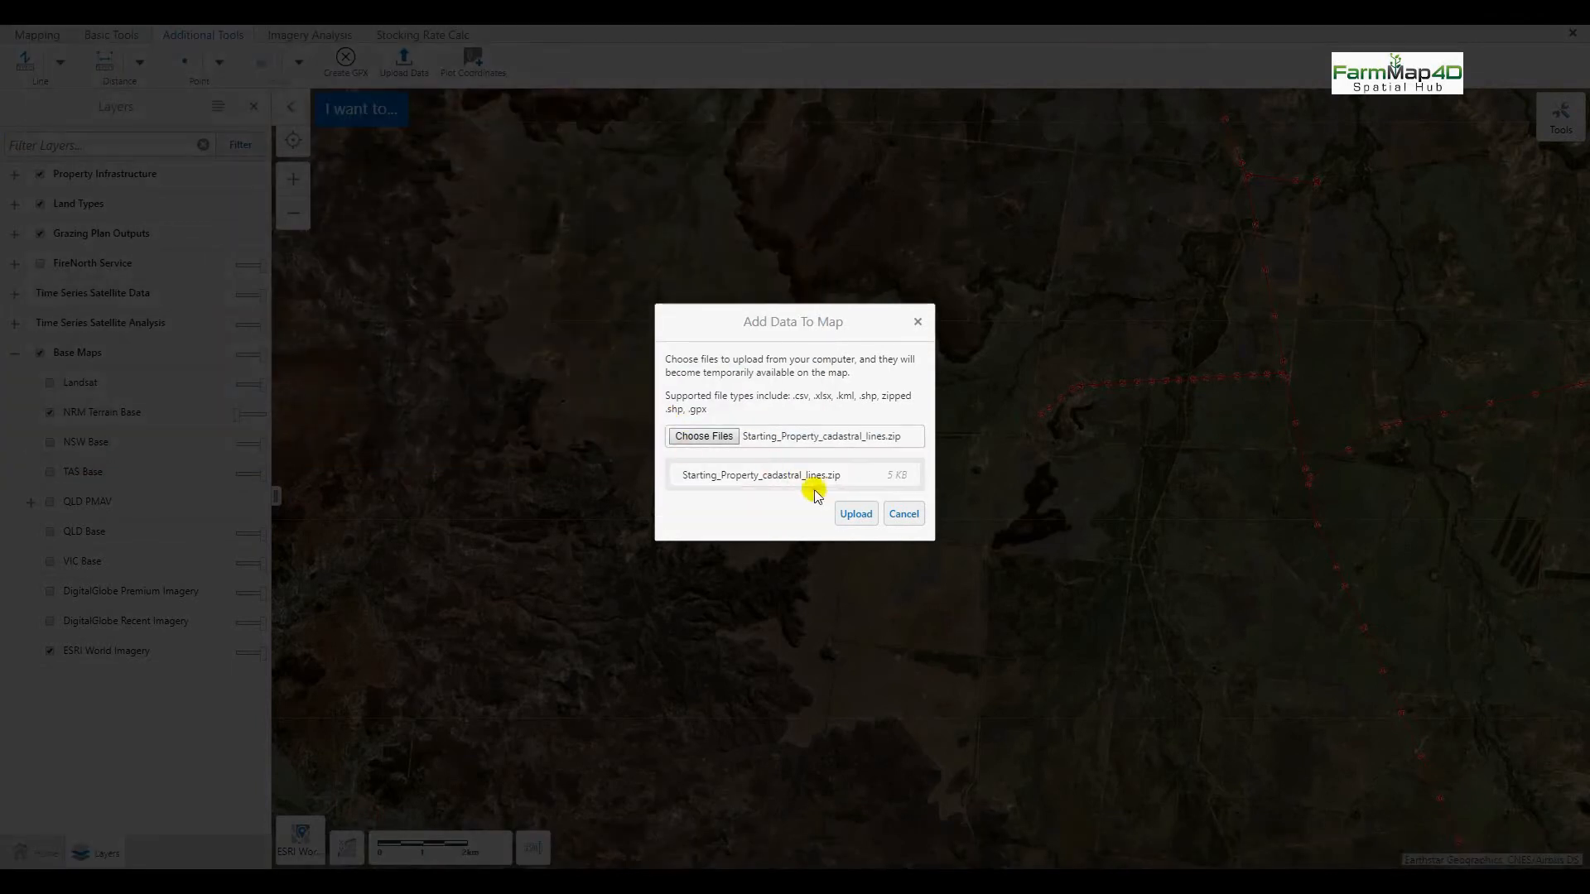
click(856, 514)
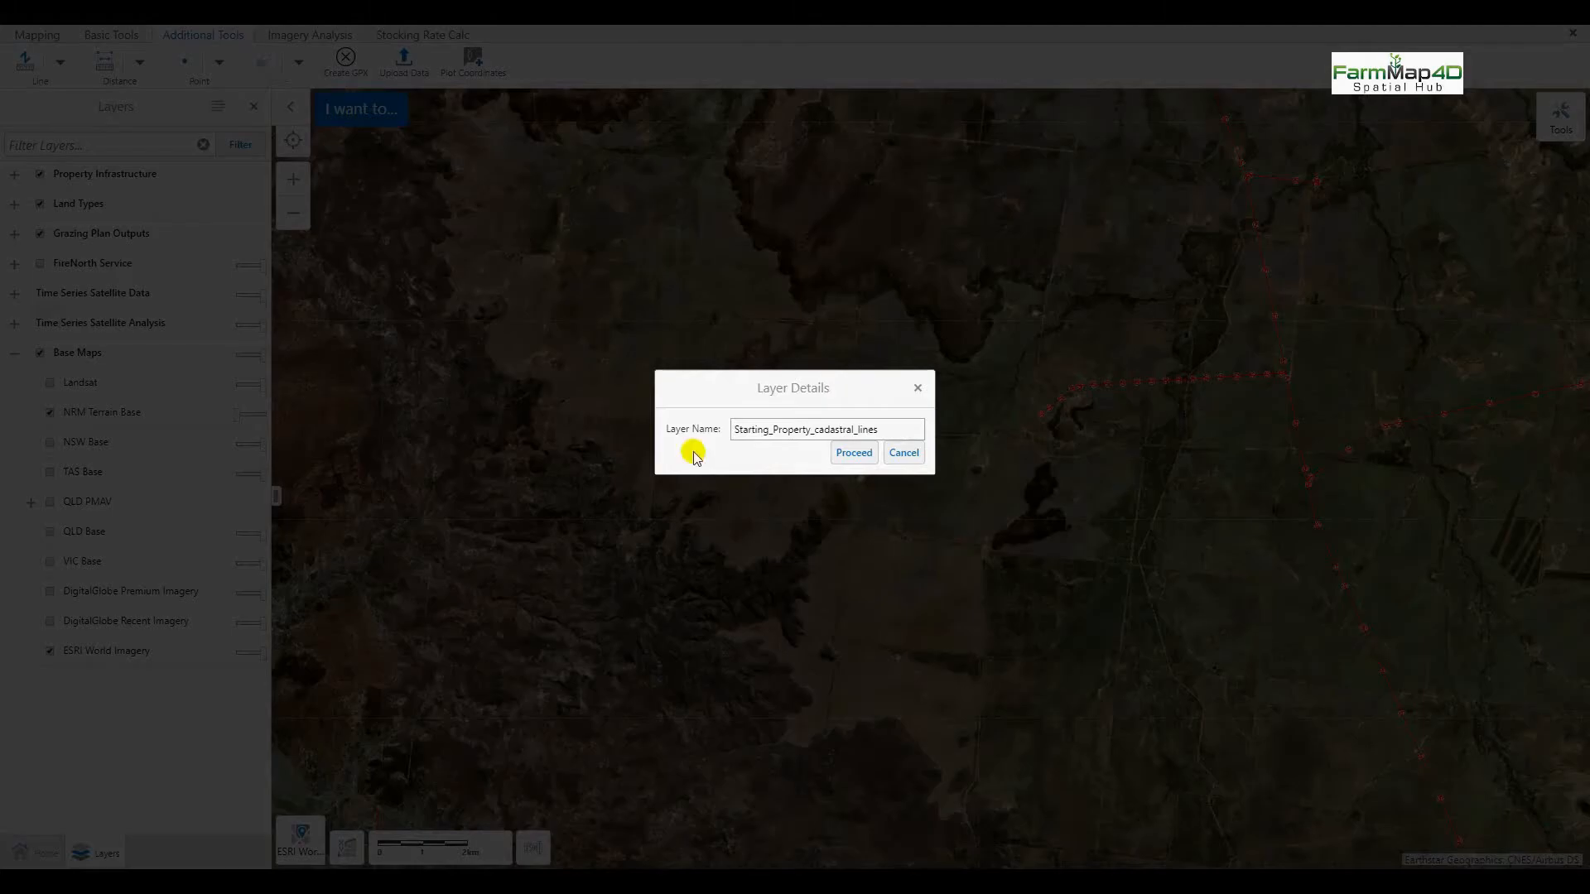
click(848, 452)
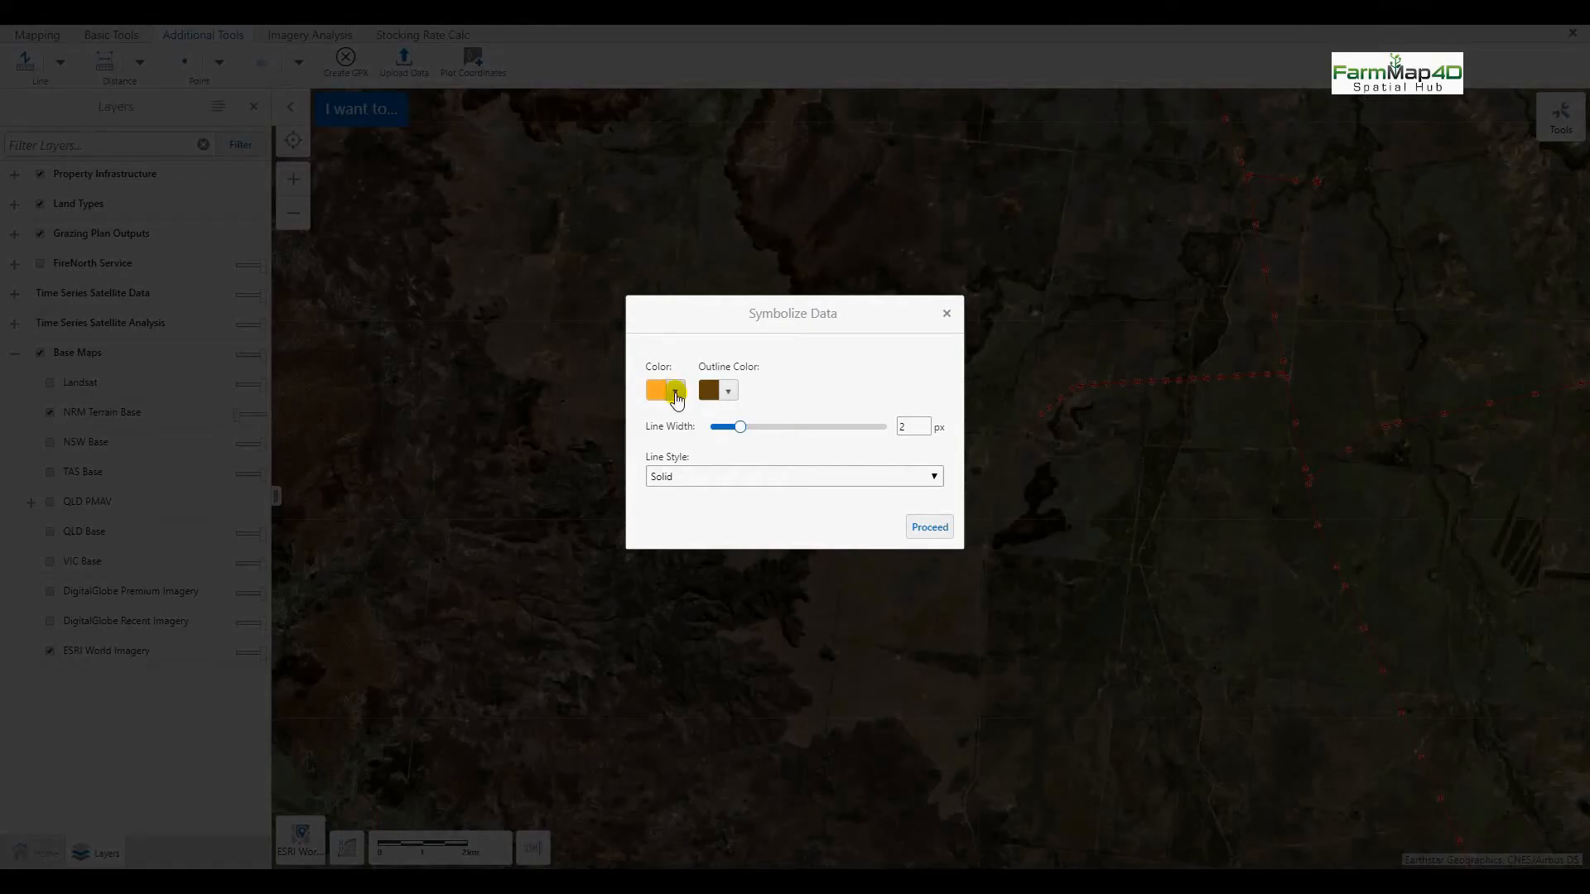
Symbolize the uploaded lines in pink, rgba(255, 51, 207, 1), and switch the new layer off and on to refresh it
click(676, 395)
click(807, 578)
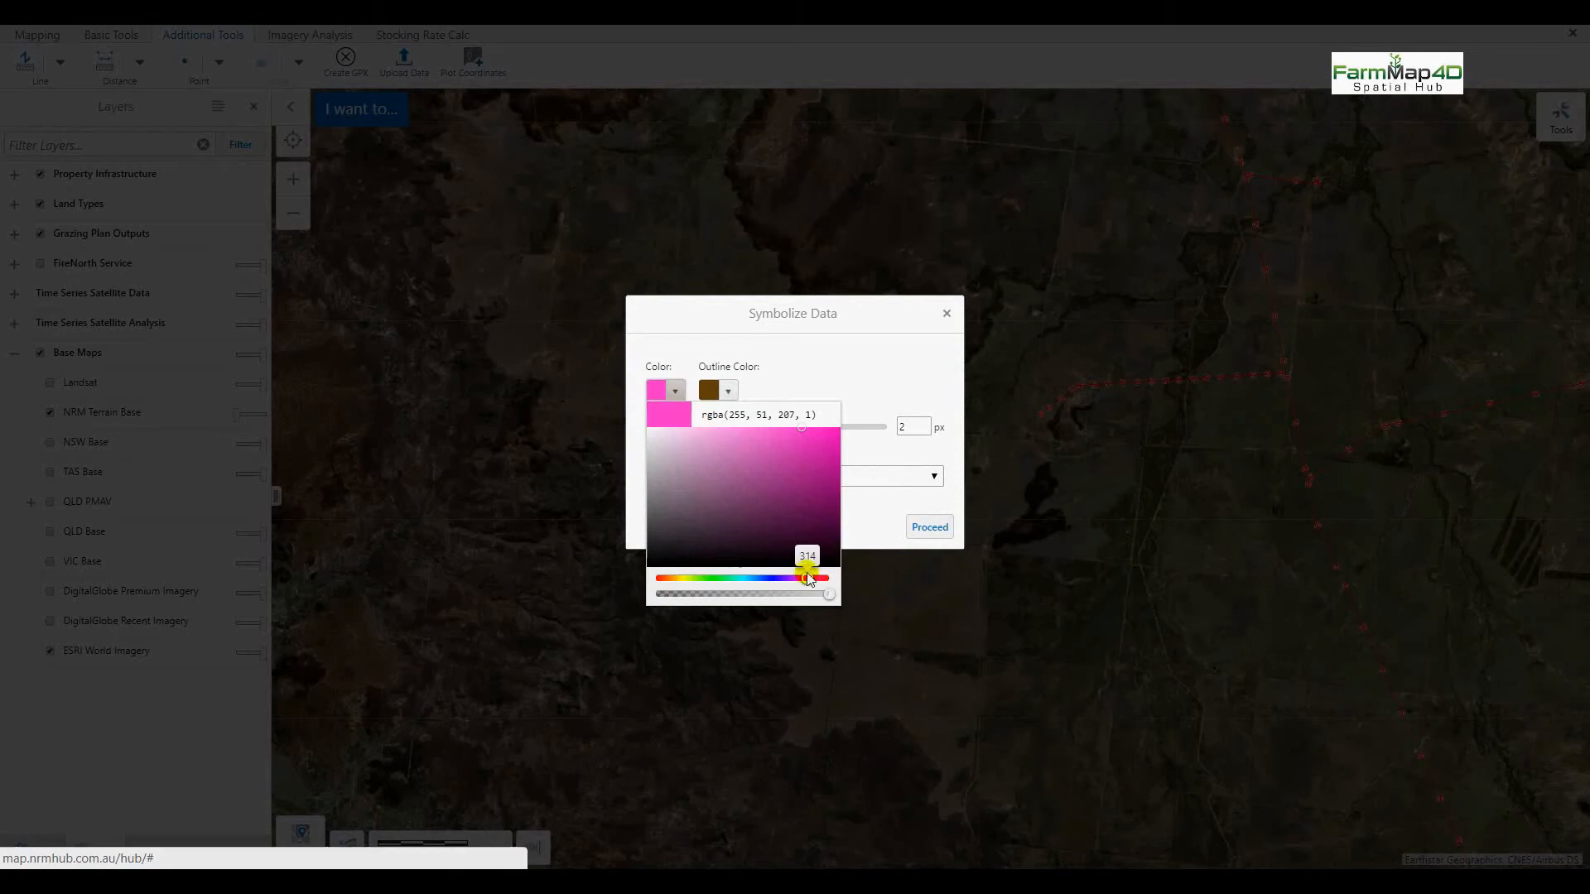
click(866, 525)
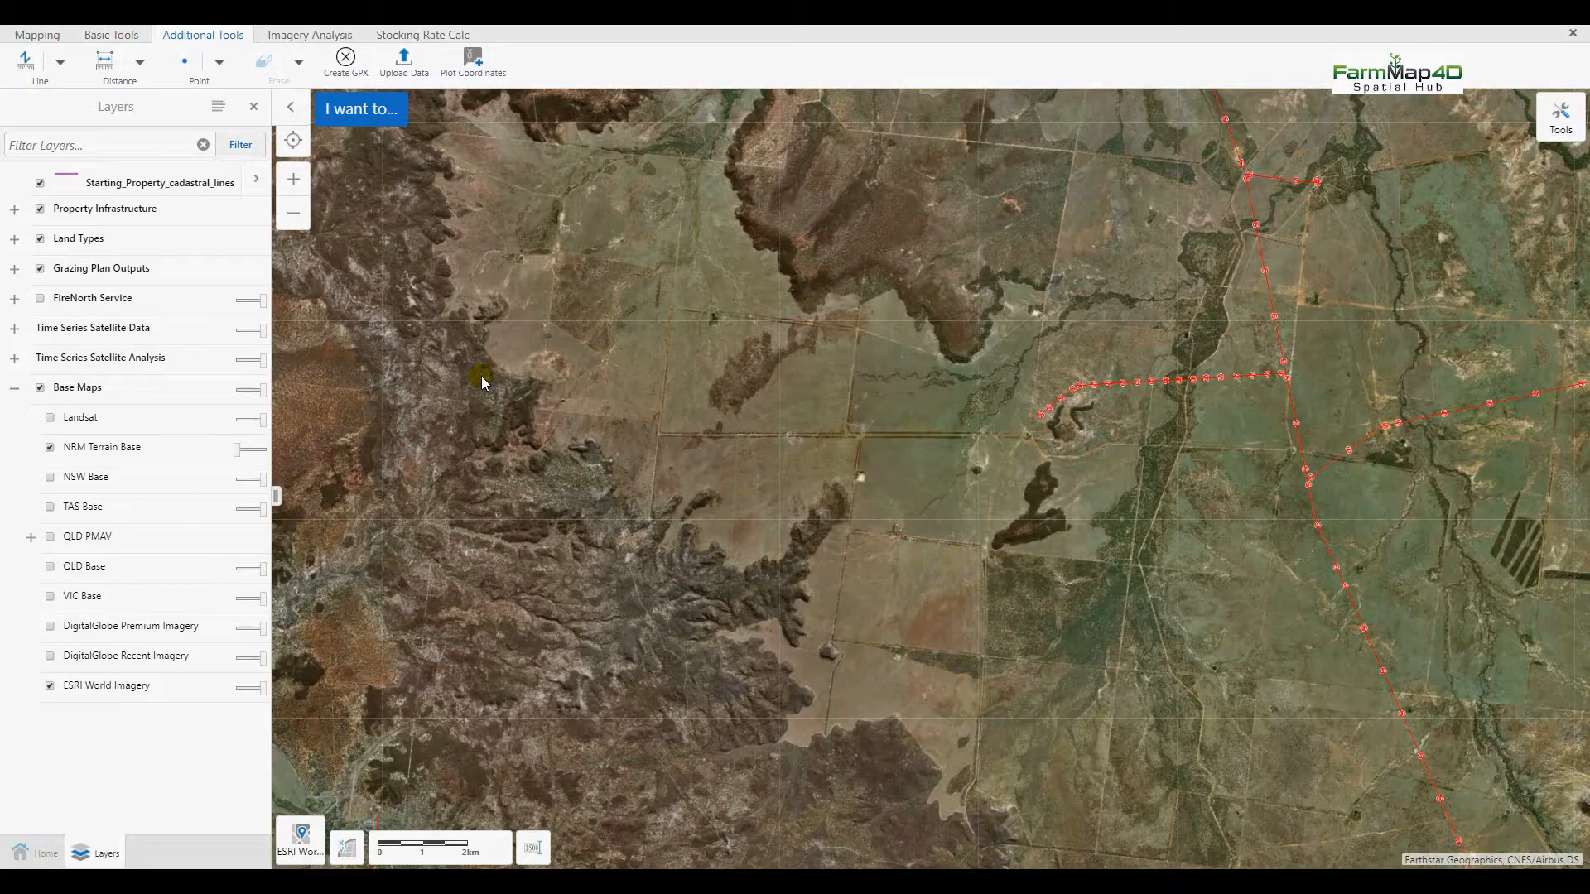
click(40, 184)
click(40, 184)
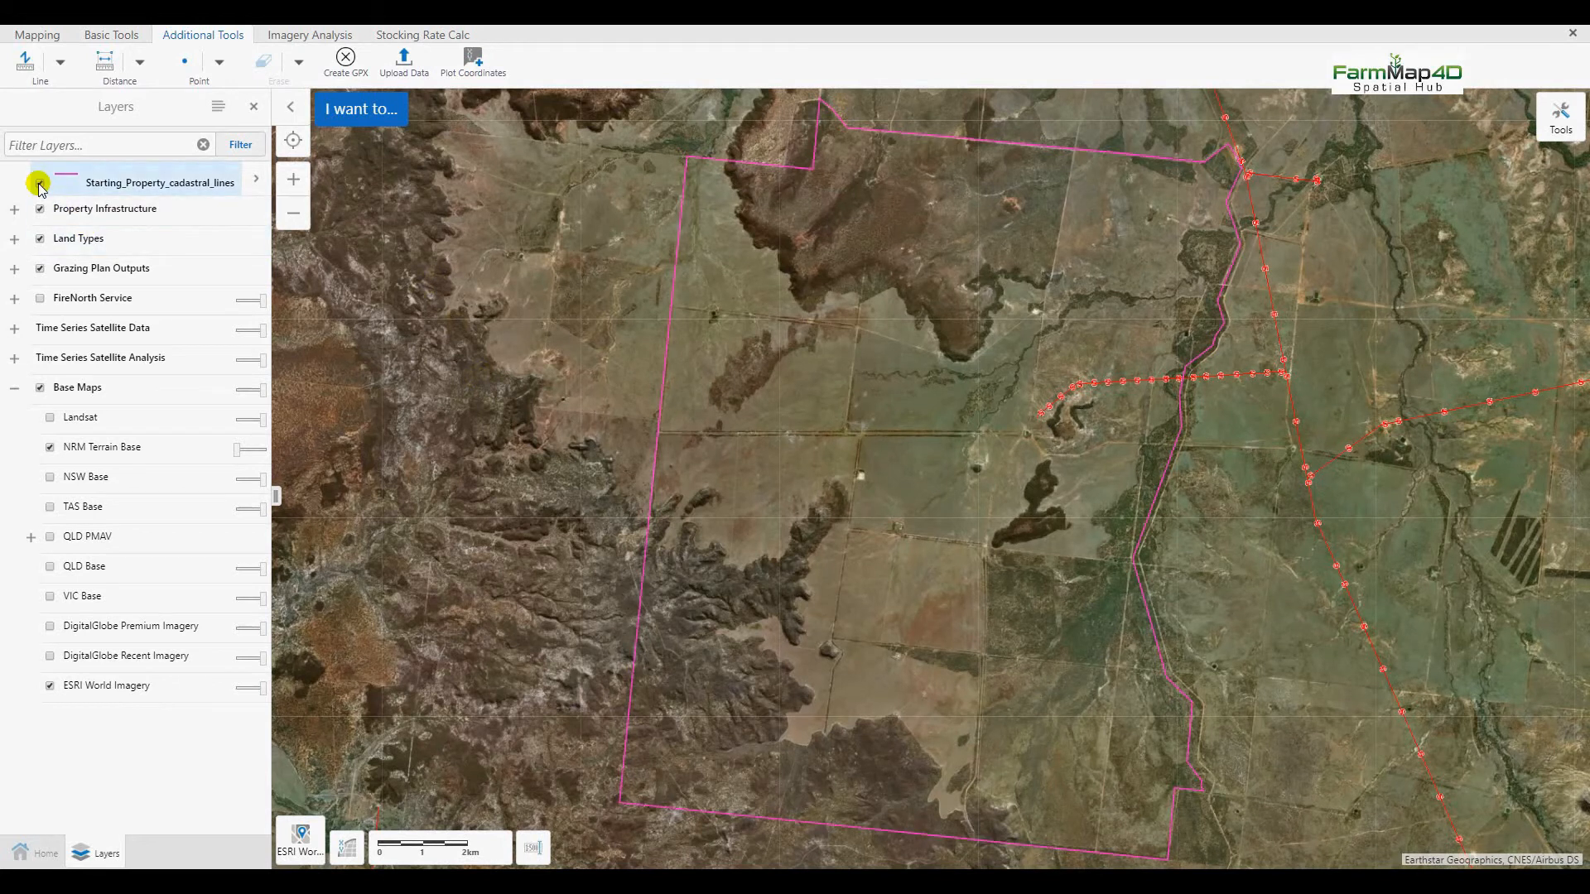
Save the map as a new project named "Starting Cadastral Lines"
click(362, 112)
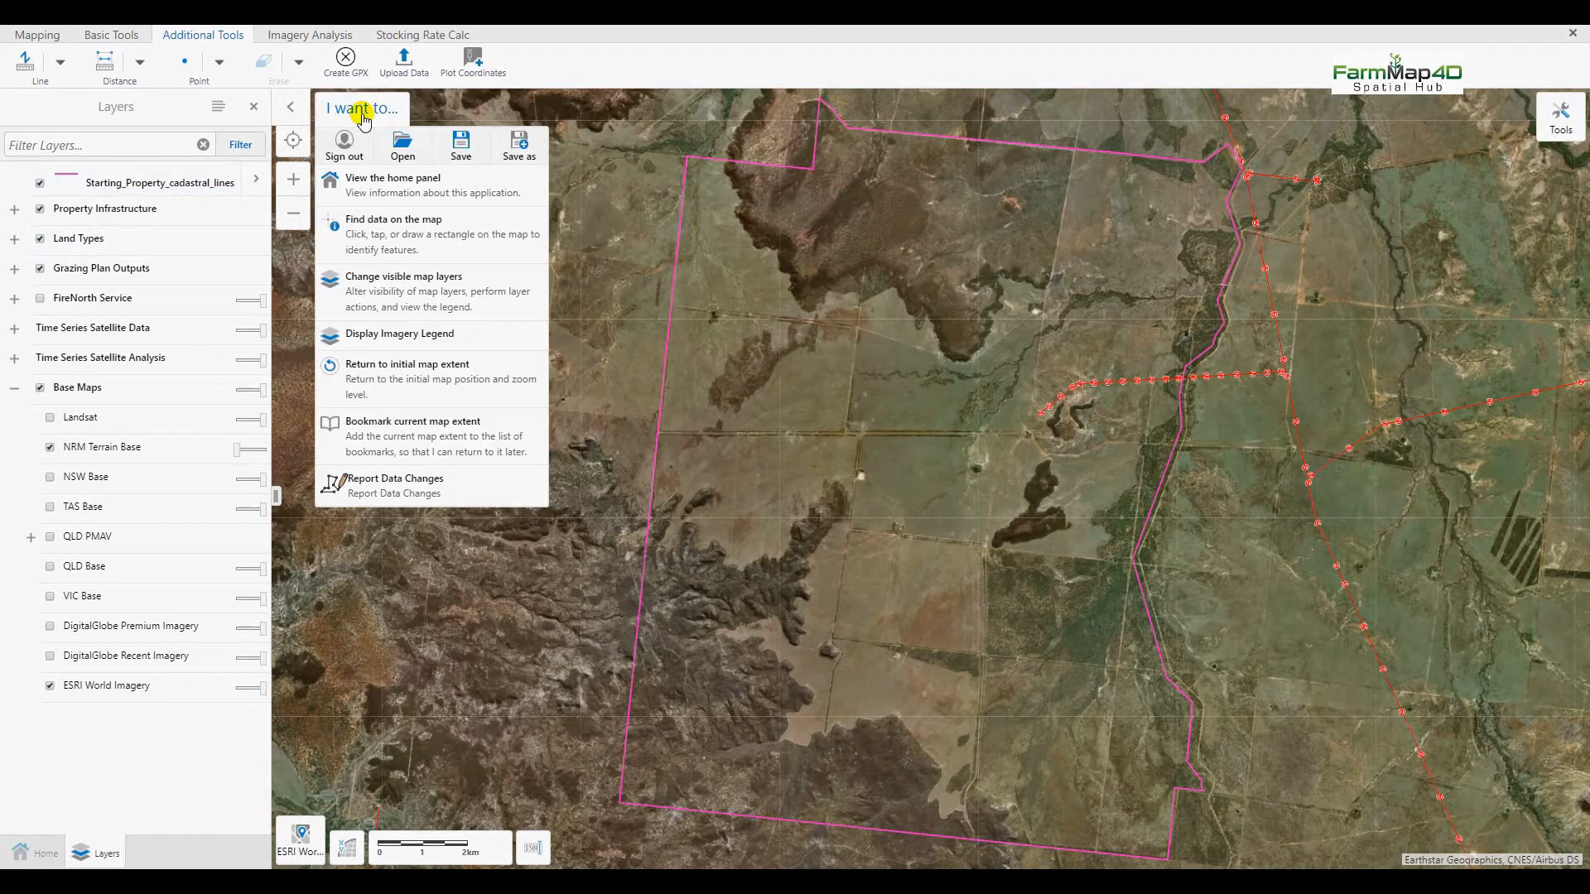
click(519, 146)
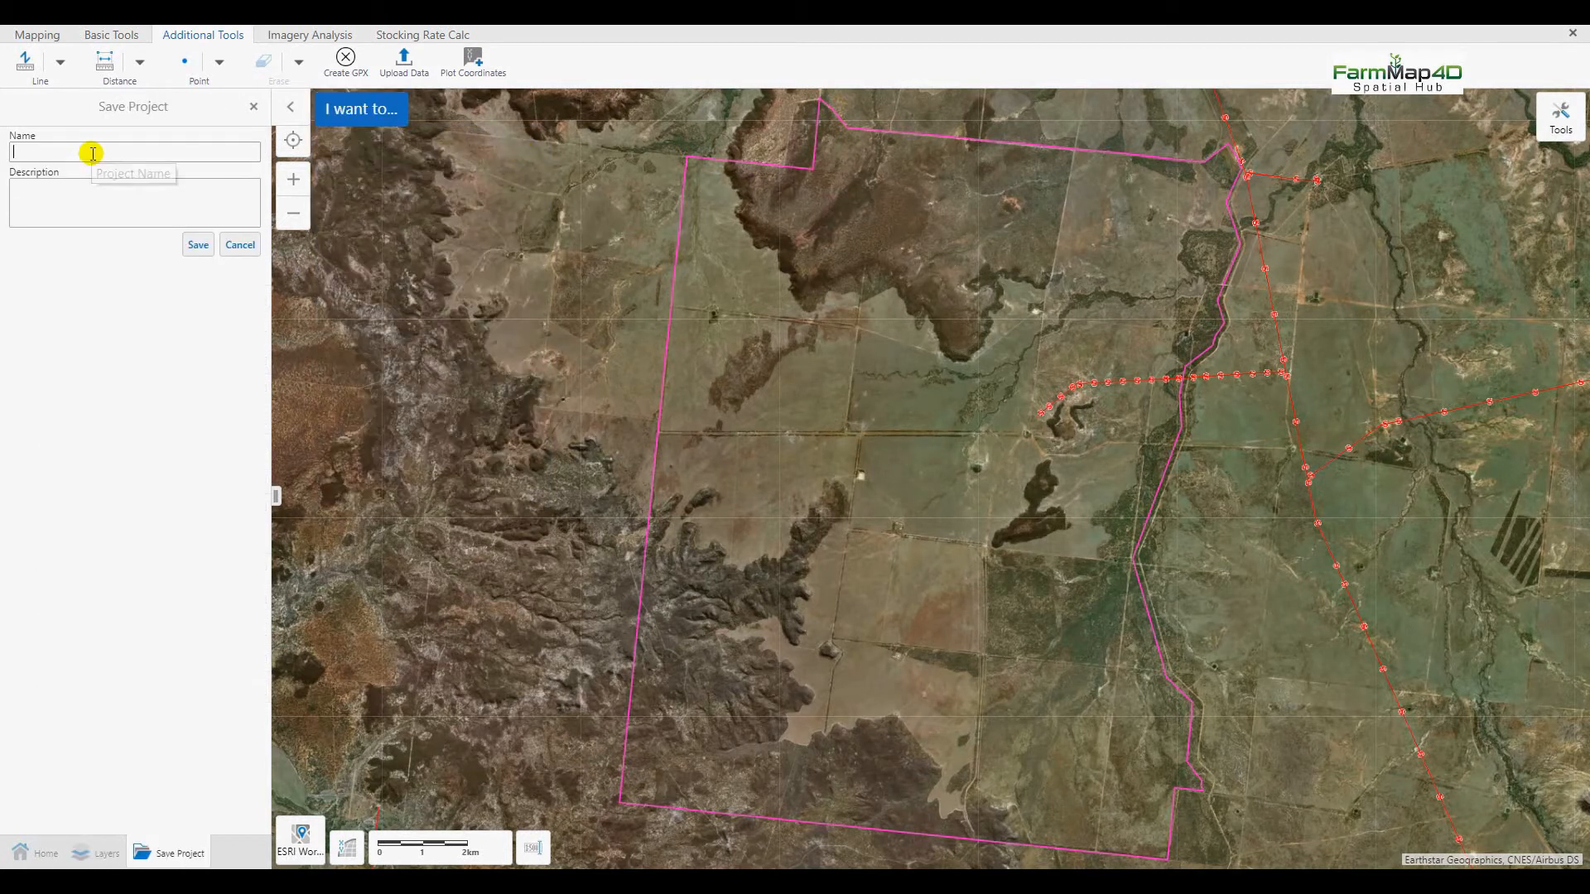
text(Starting Cadastral)
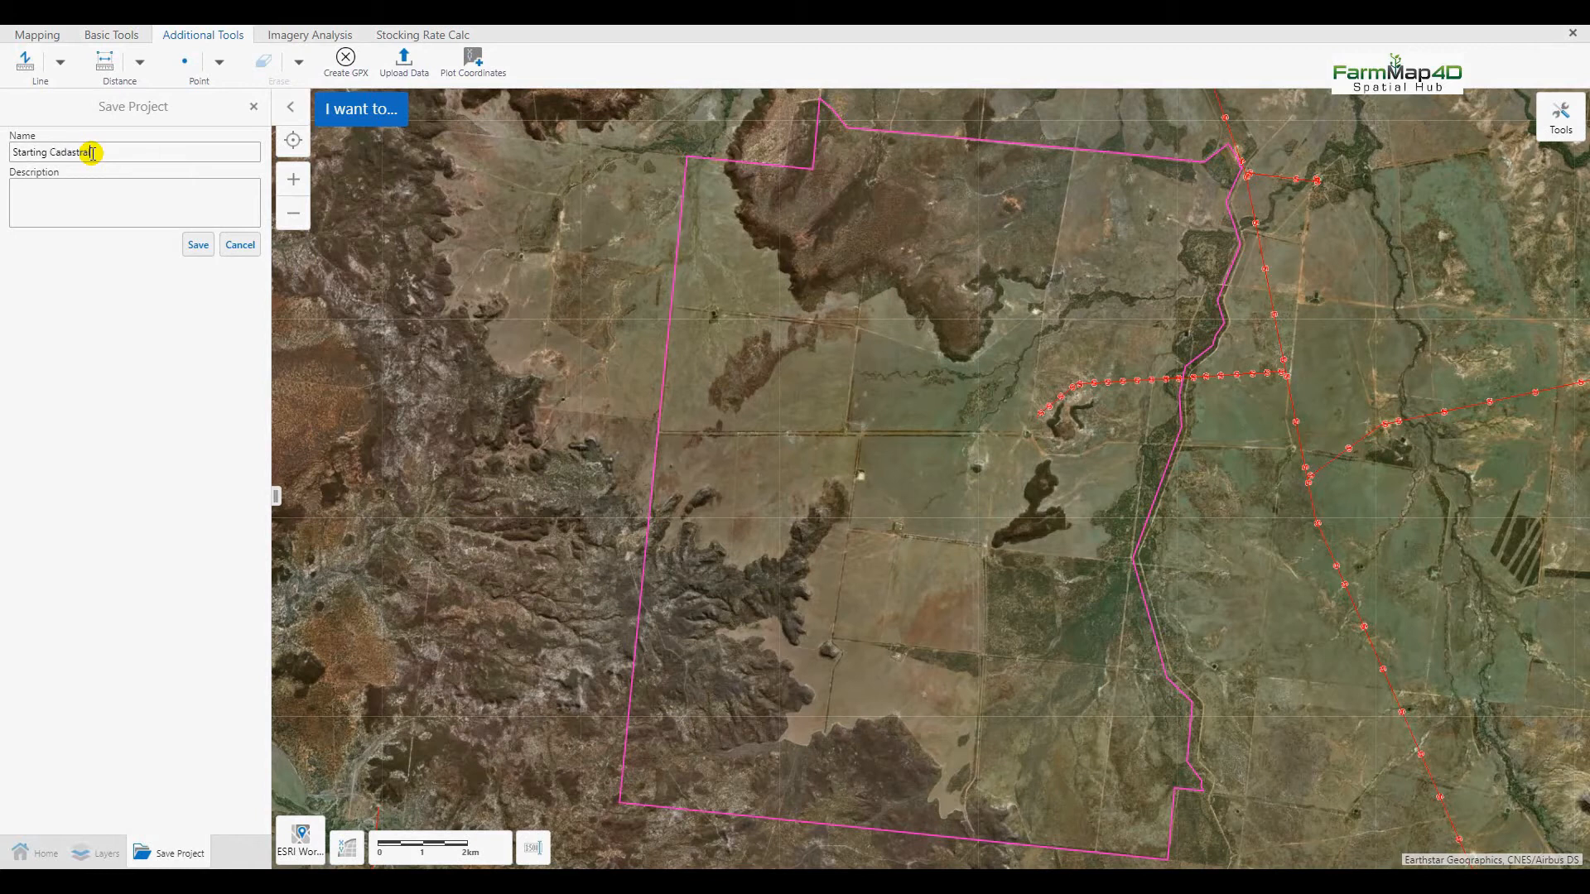
text( Lines)
click(196, 245)
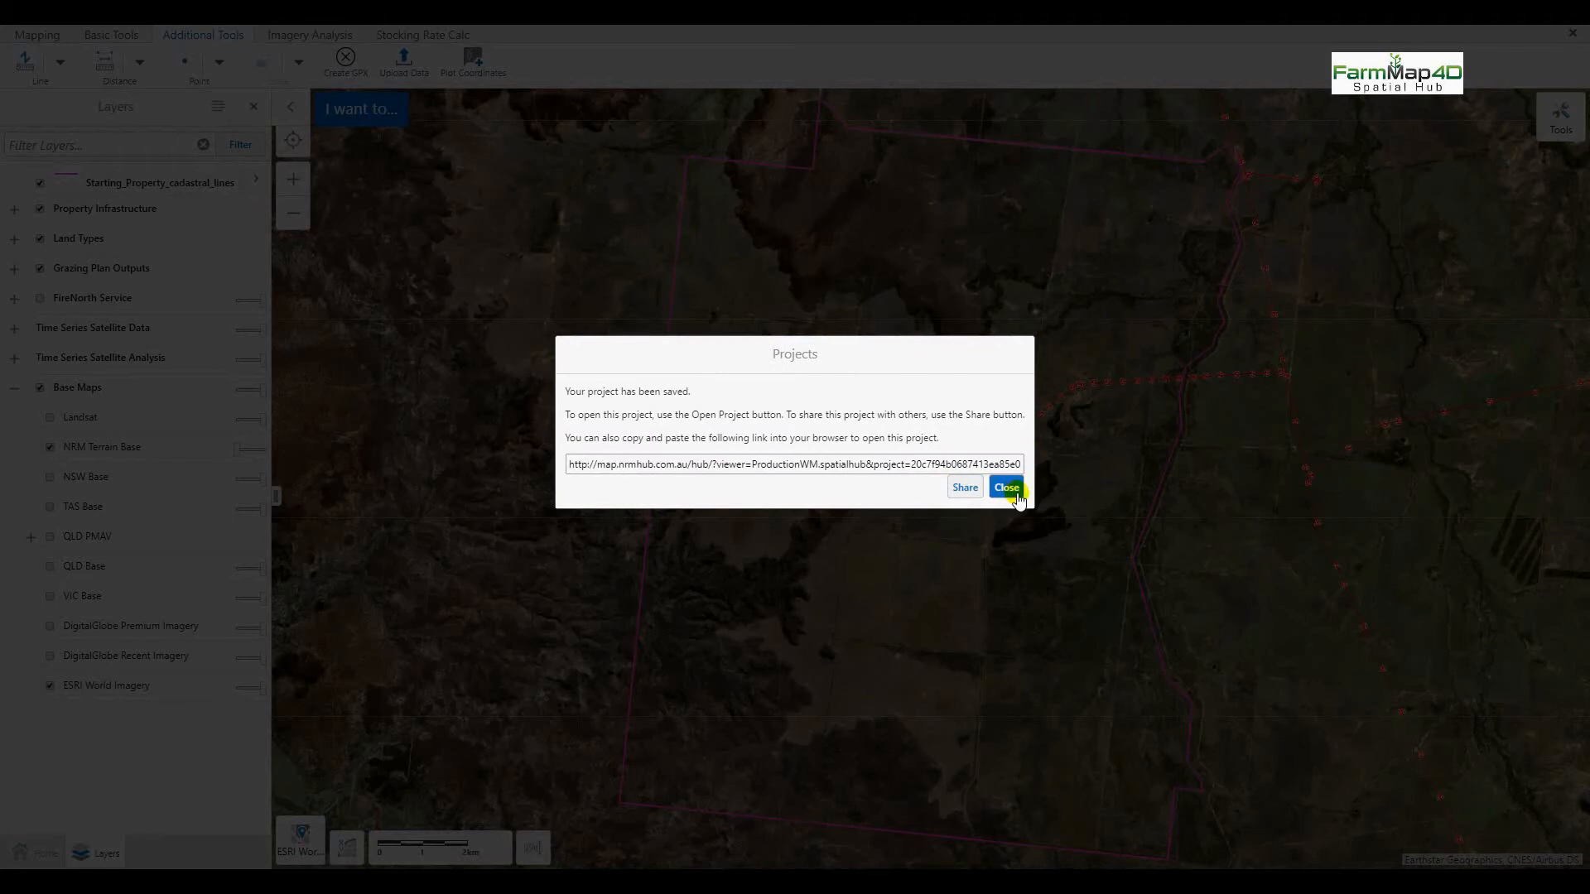
click(1007, 487)
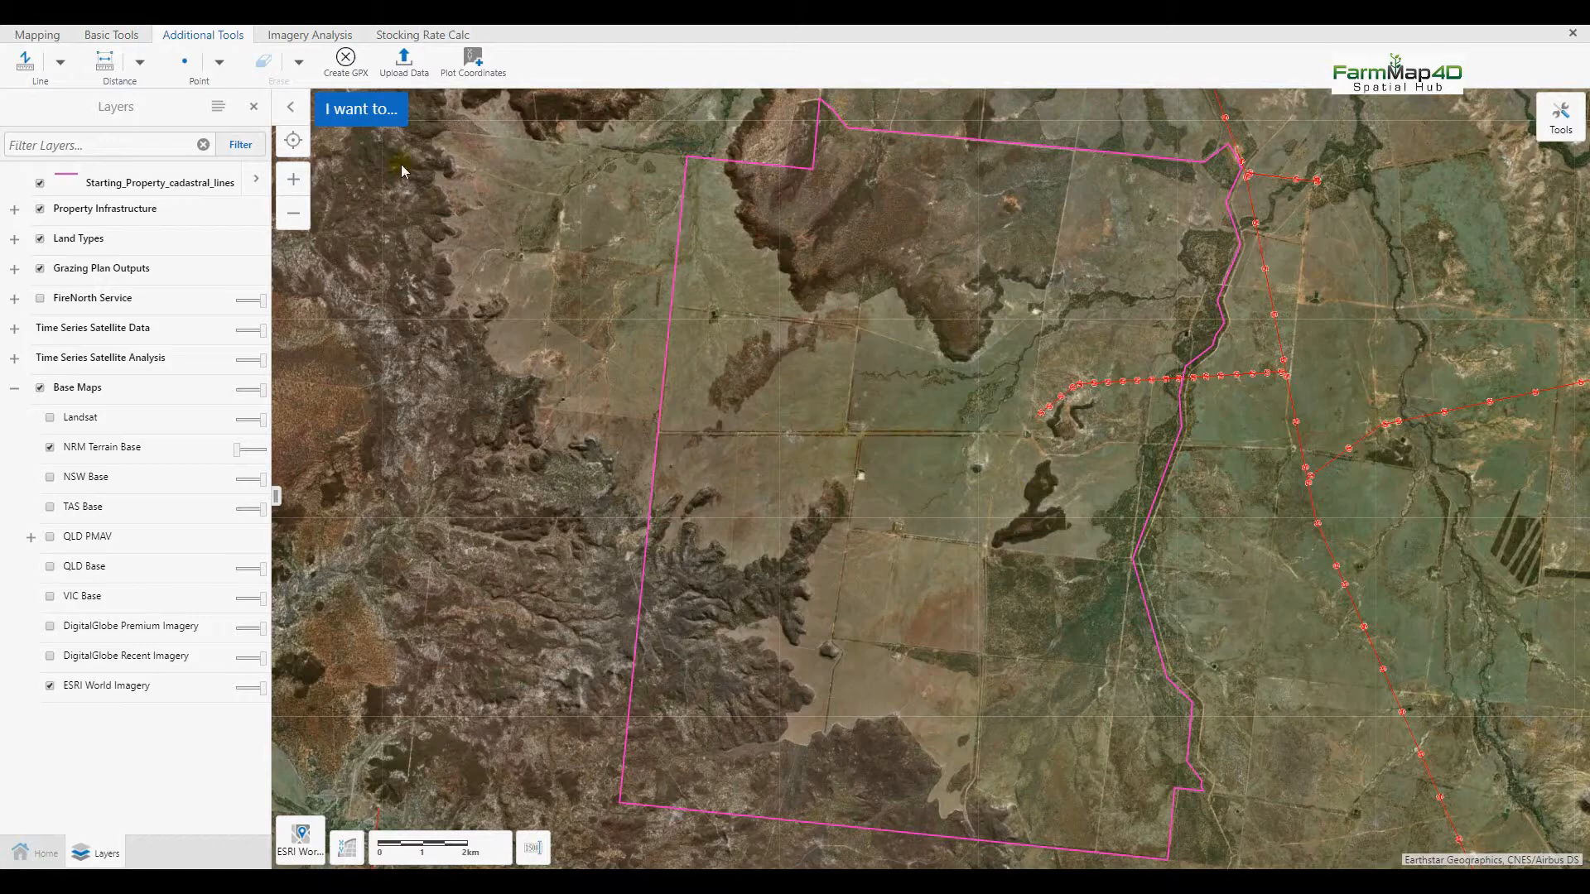
Look through the list of saved projects and close it without opening one
click(350, 114)
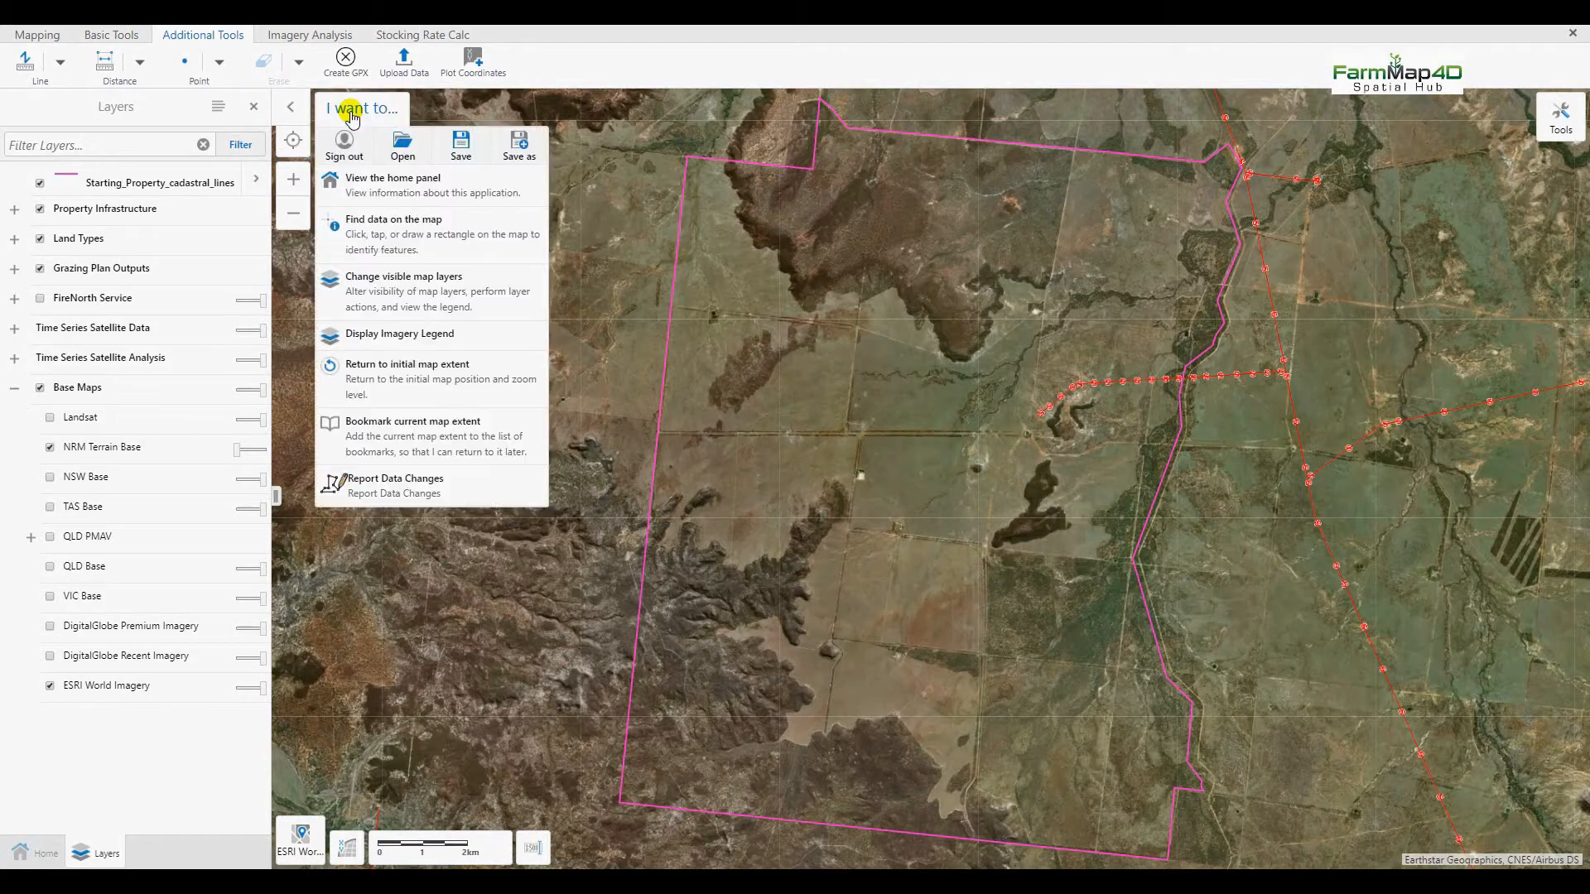
click(402, 147)
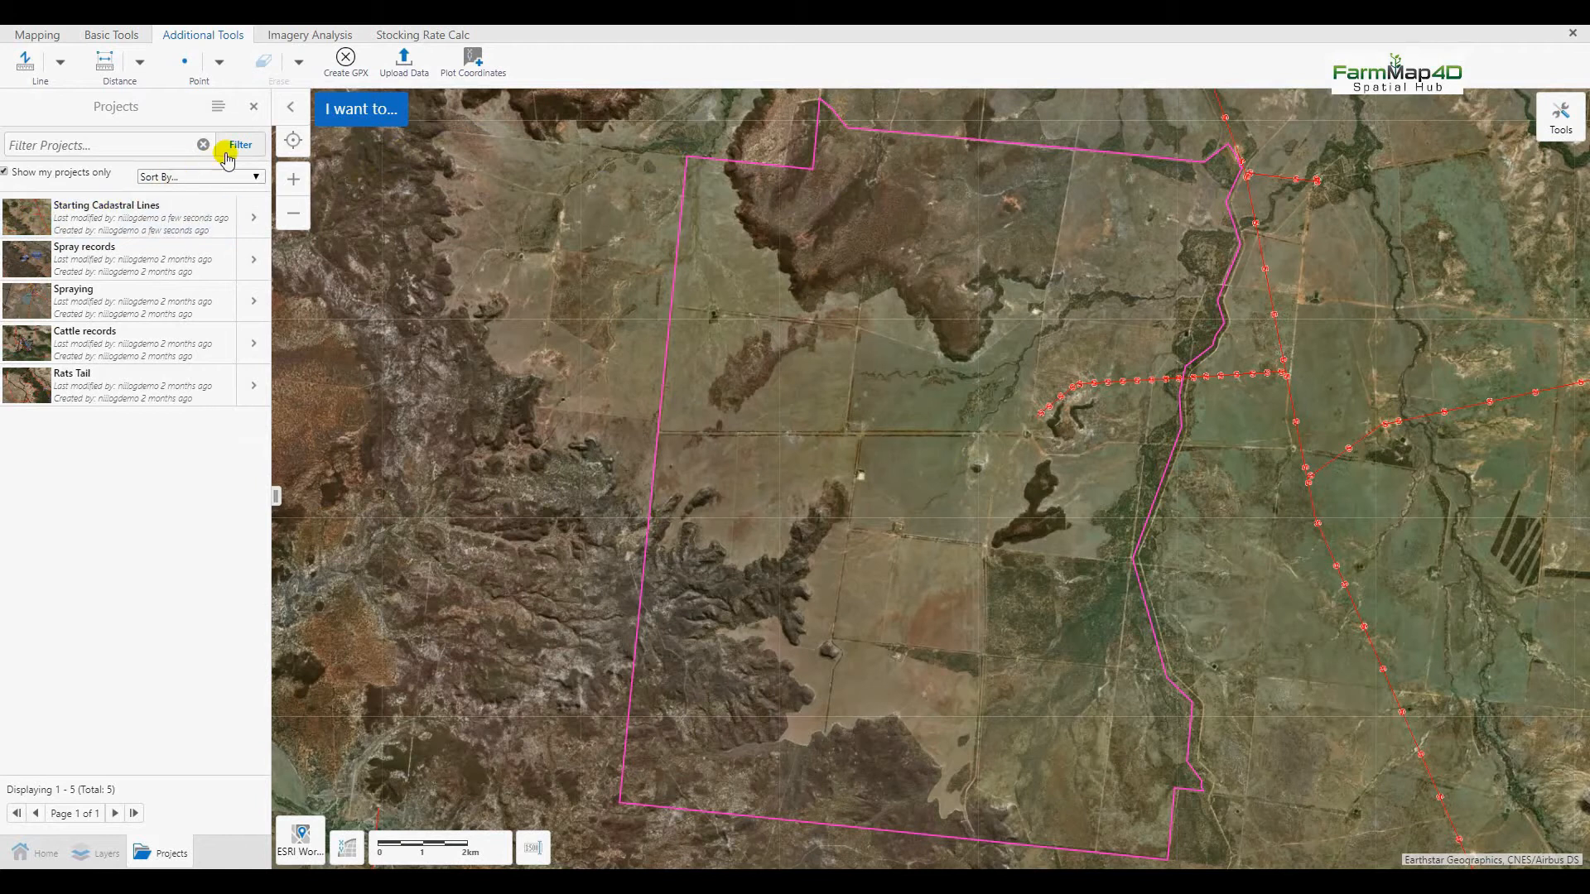
click(253, 106)
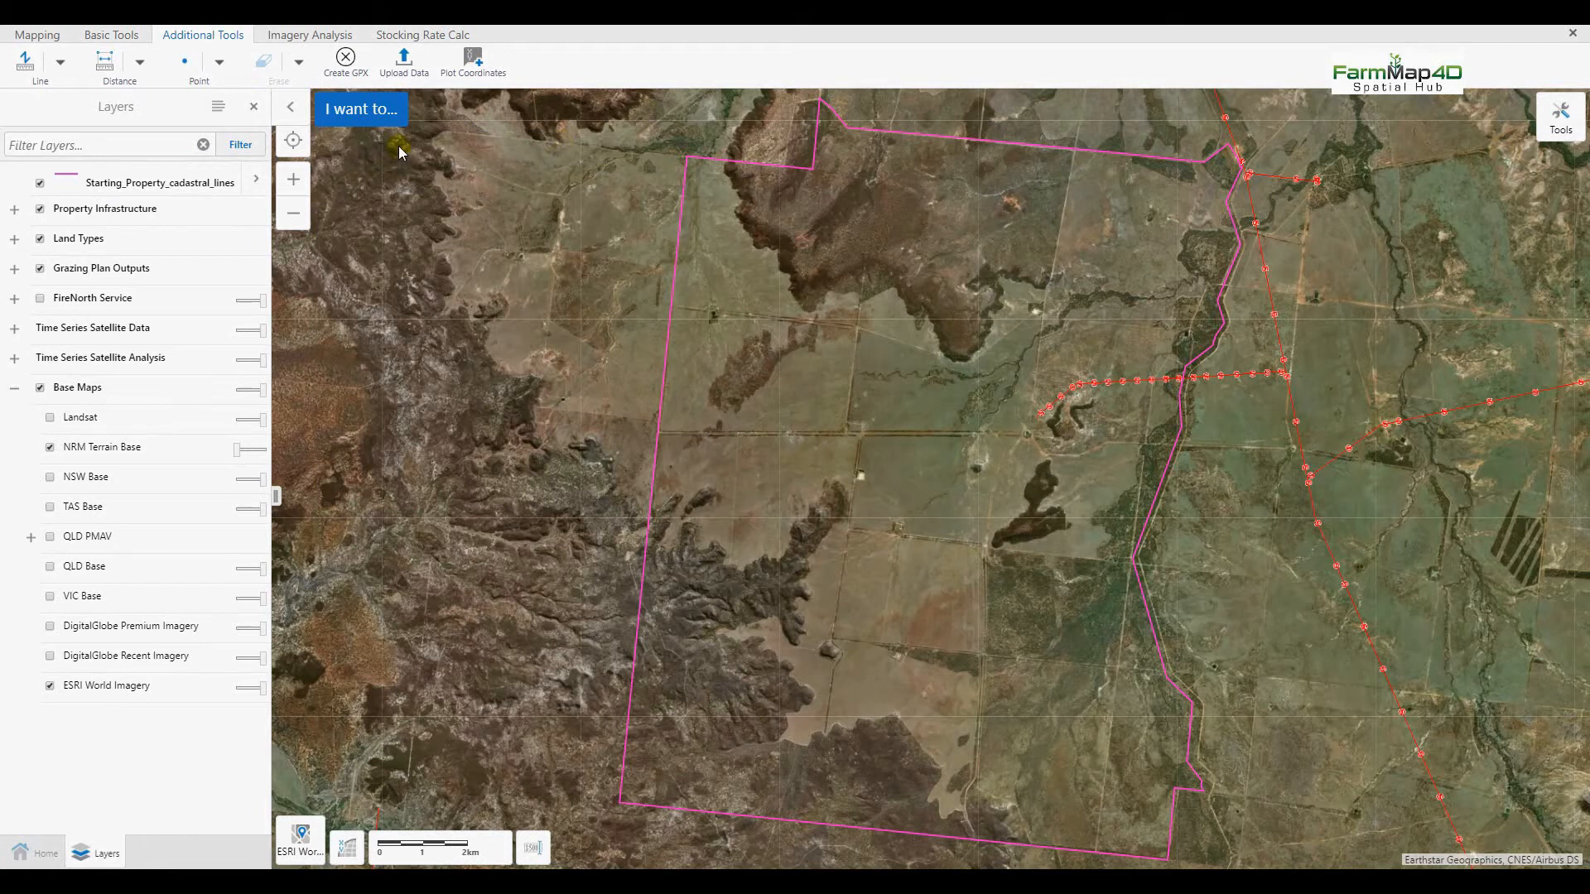
Start Property Infrastructure Mapping and review the available feature categories, keeping Fences selected
click(120, 79)
click(54, 36)
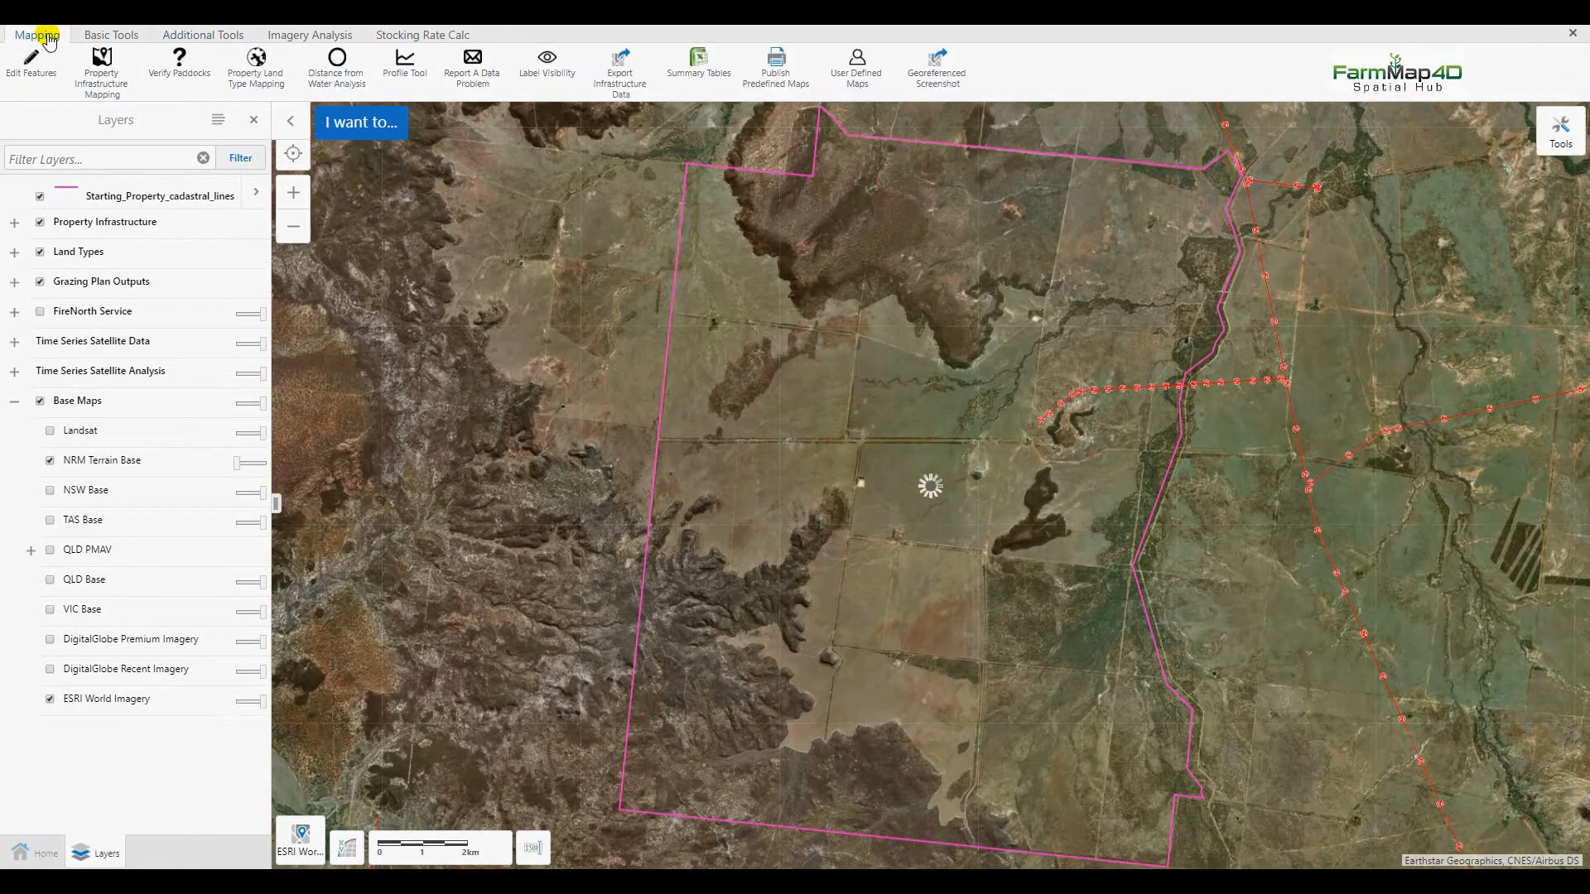
click(106, 83)
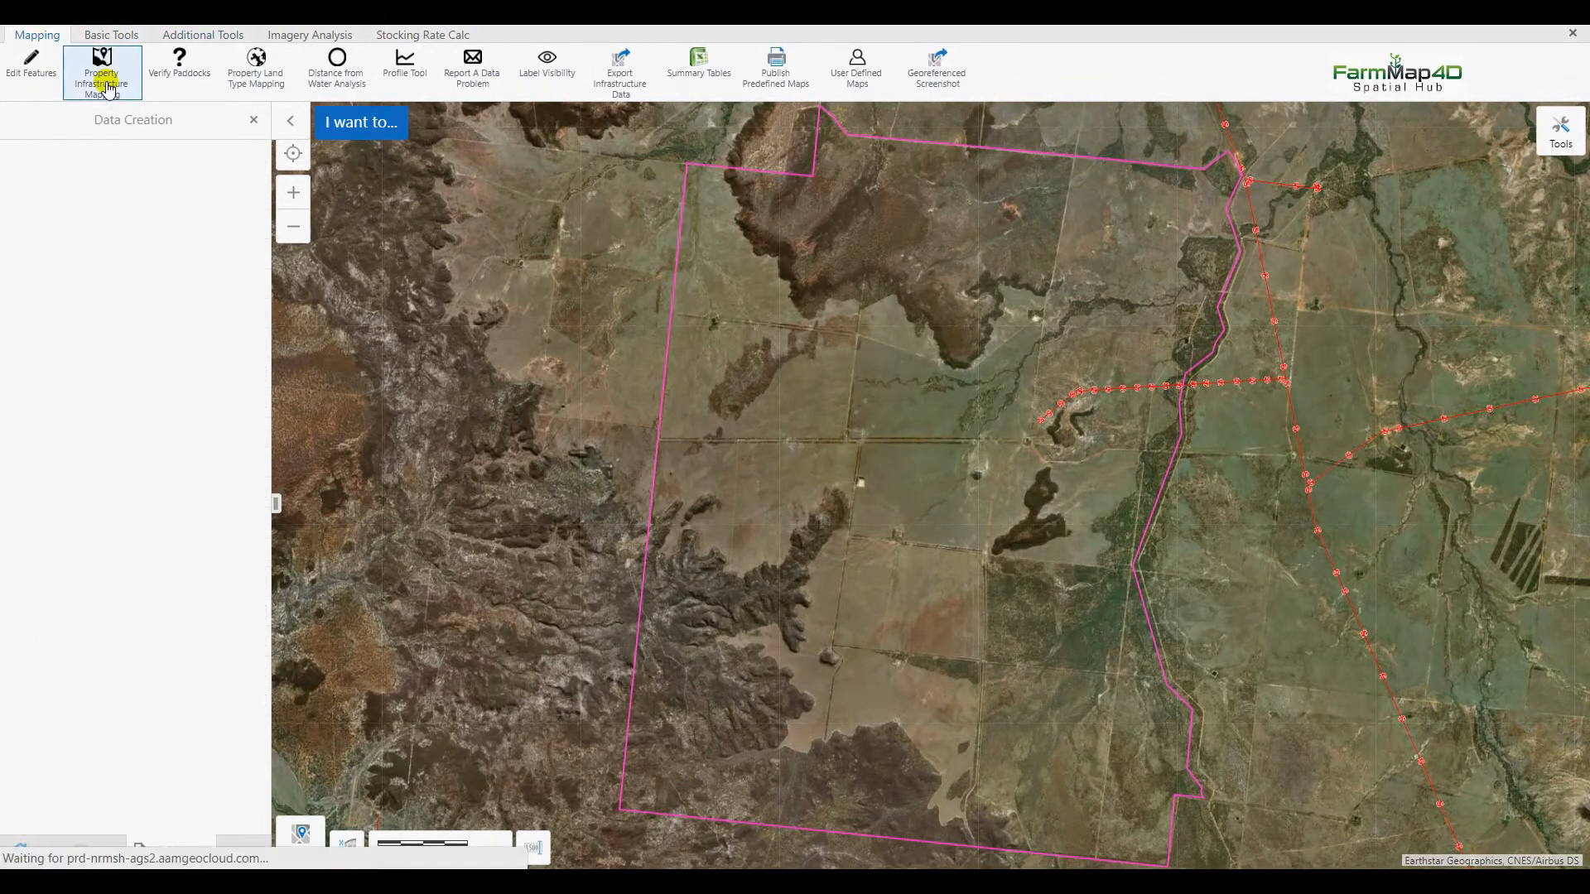
click(222, 161)
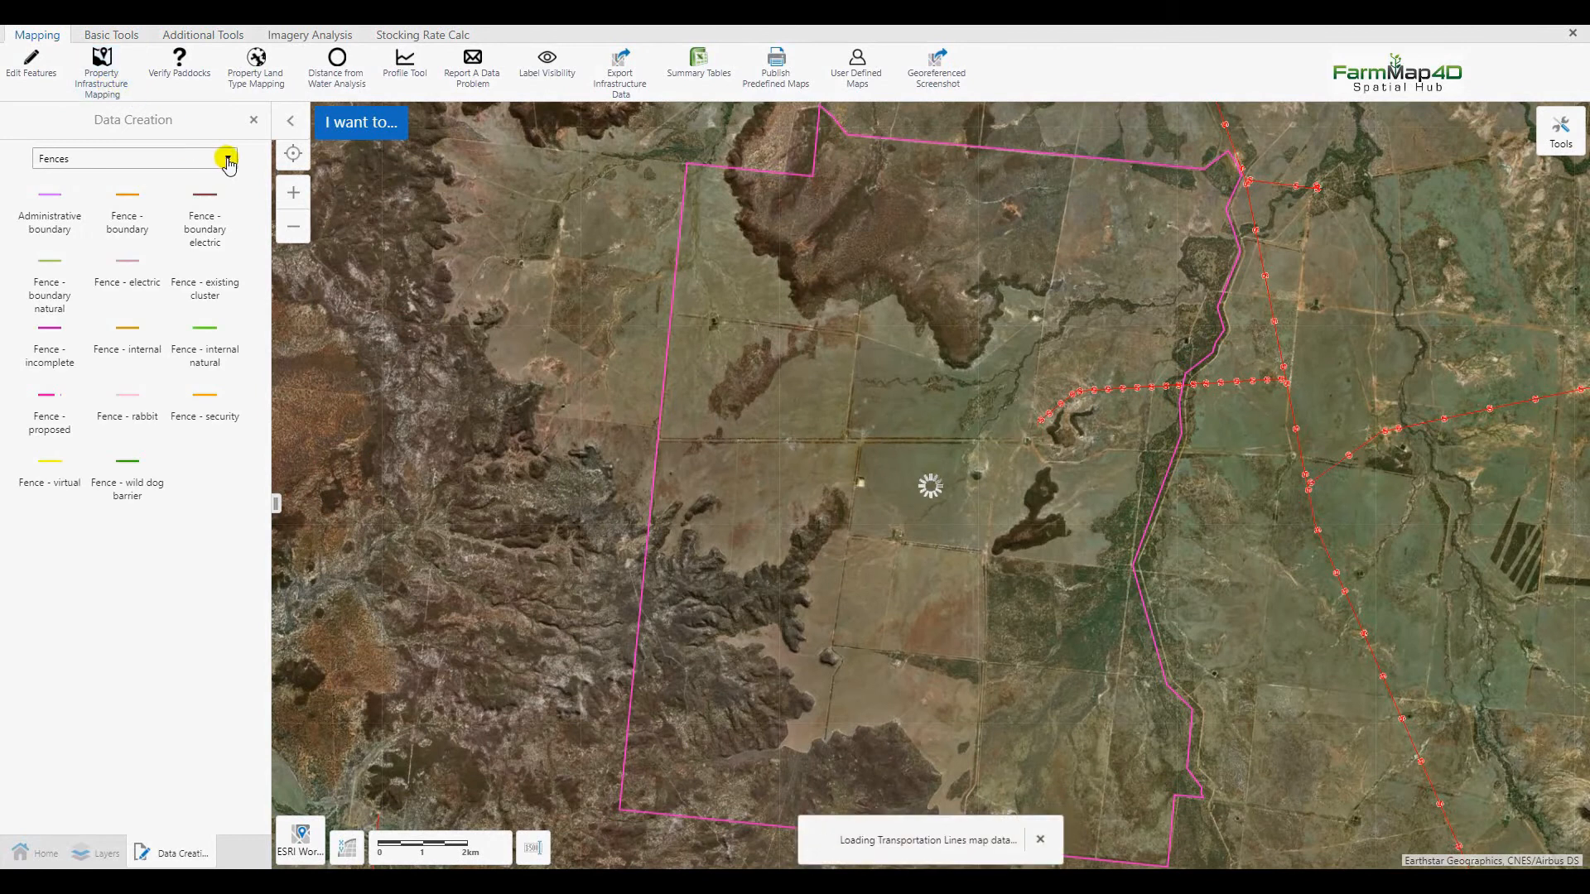
click(221, 161)
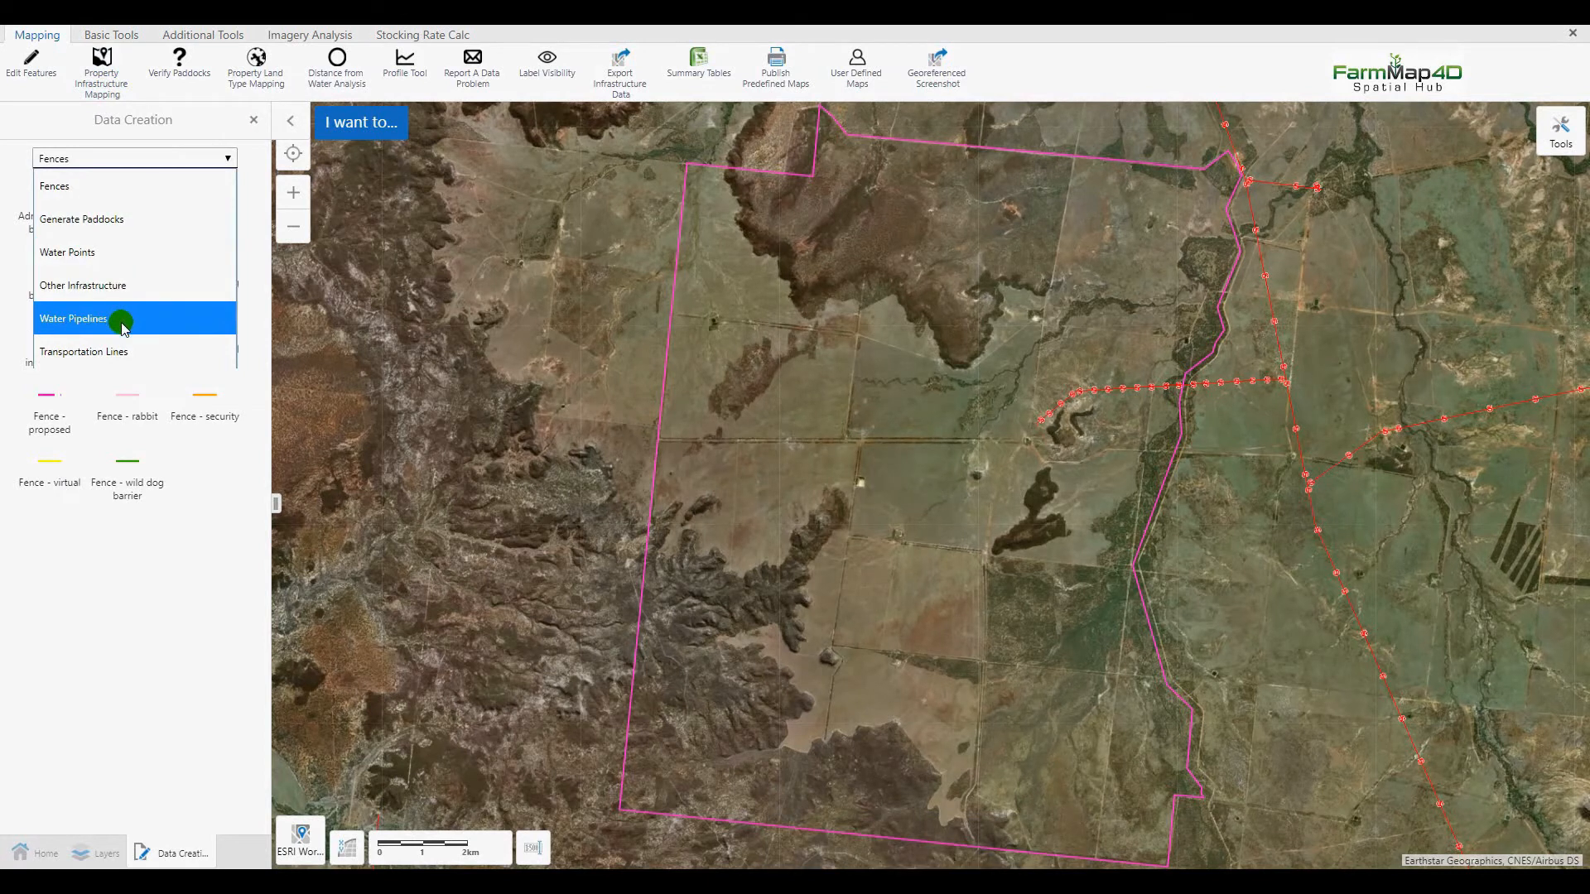
click(230, 163)
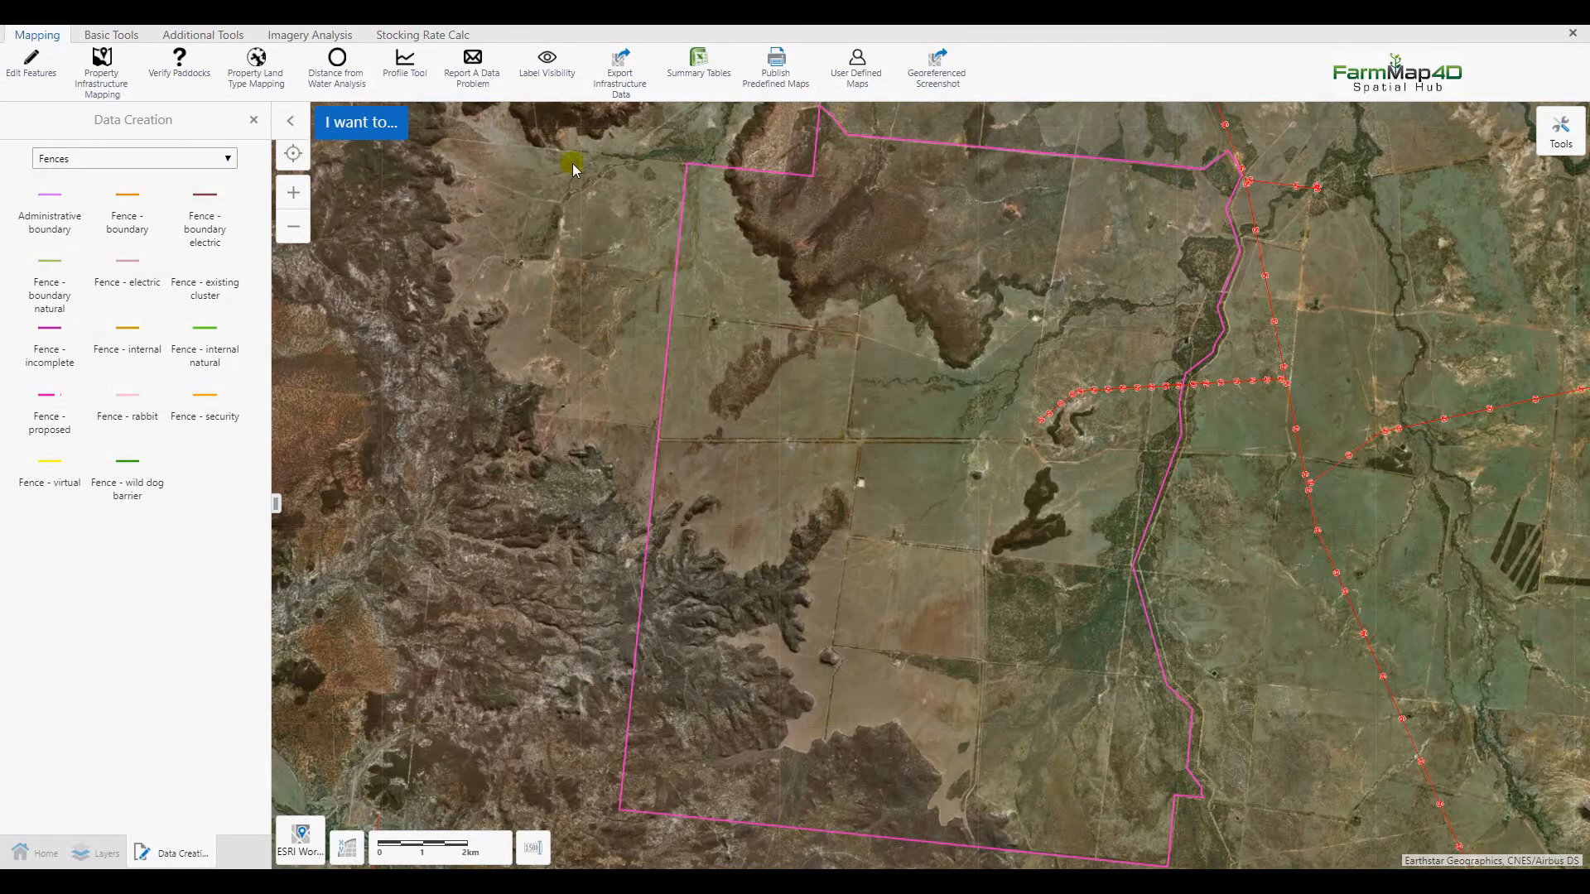
Choose the Fence - boundary type at the track junction on the western property line, and hide the Starting_Property_cadastral_lines layer
drag(614, 196, 631, 303)
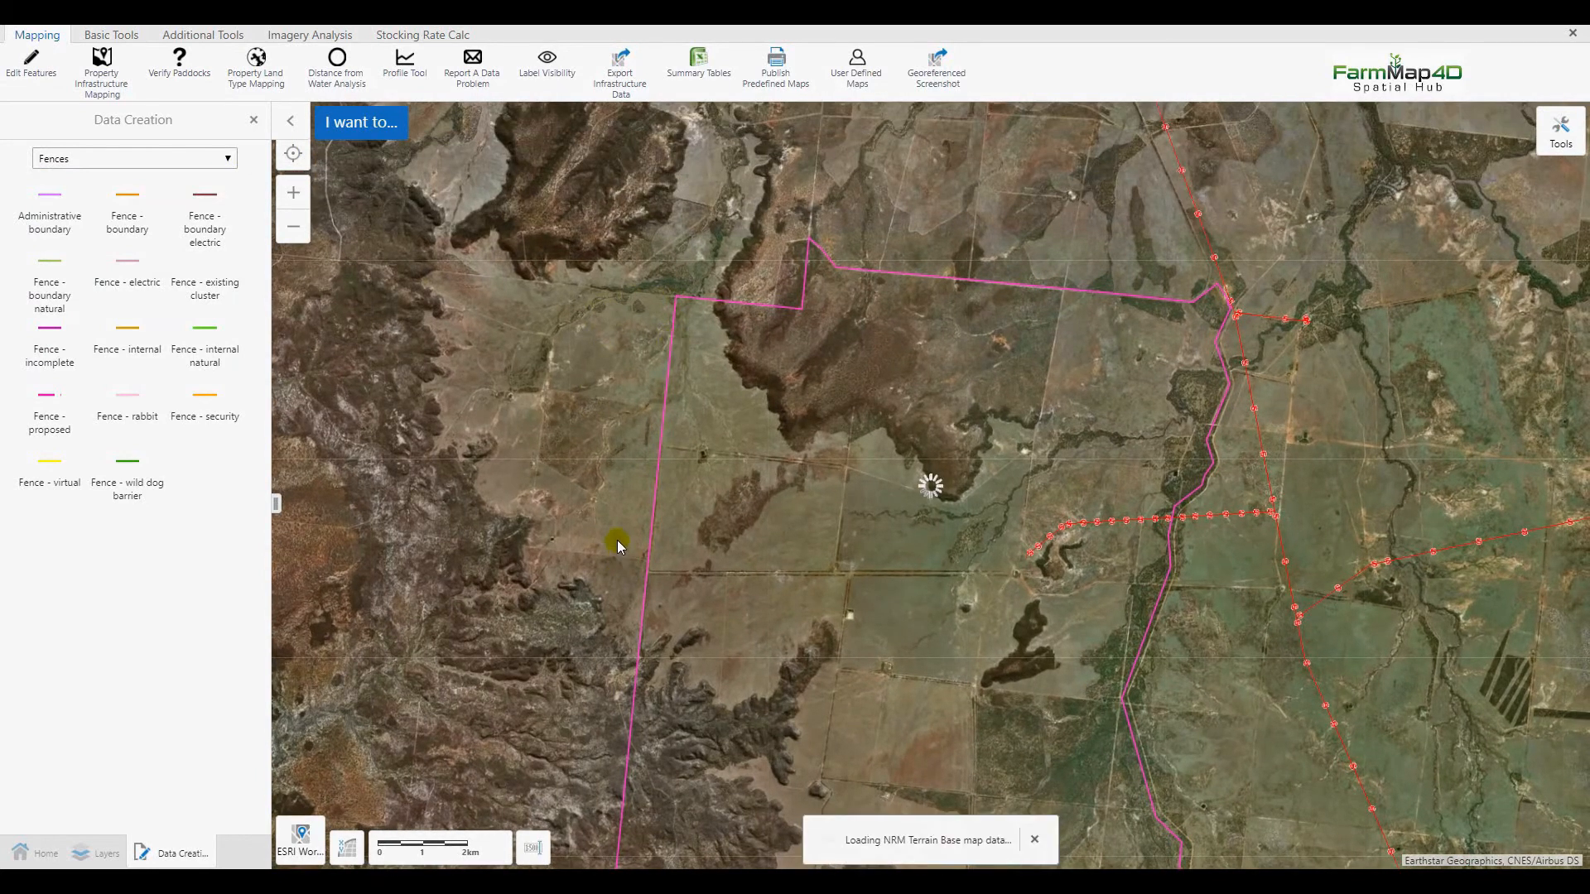
scroll(617, 540, up, 3)
scroll(667, 579, up, 2)
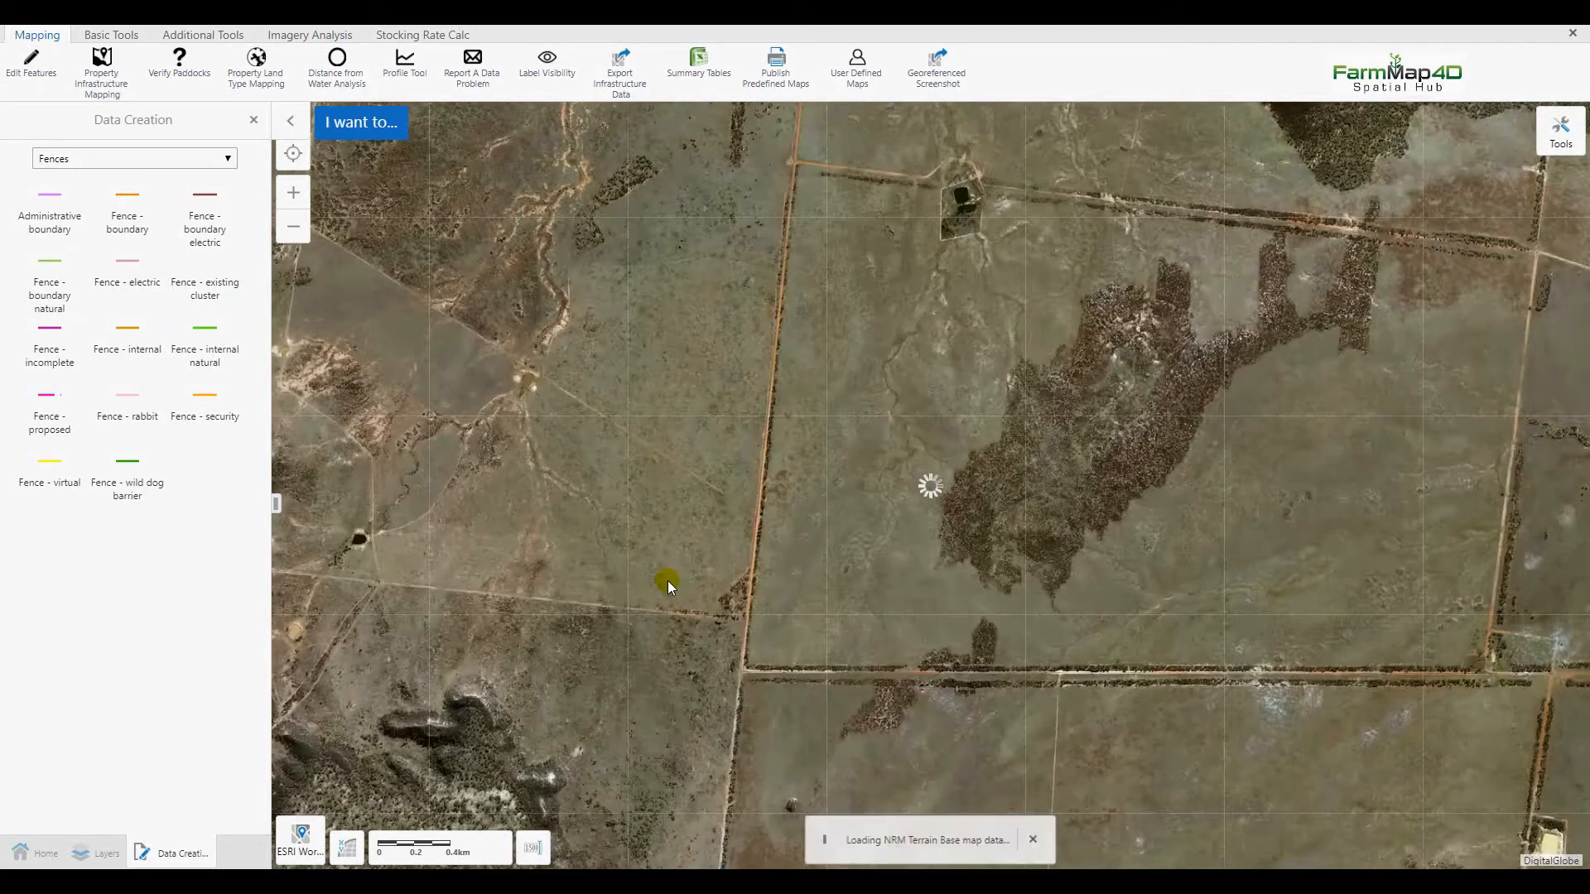
scroll(693, 568, up, 2)
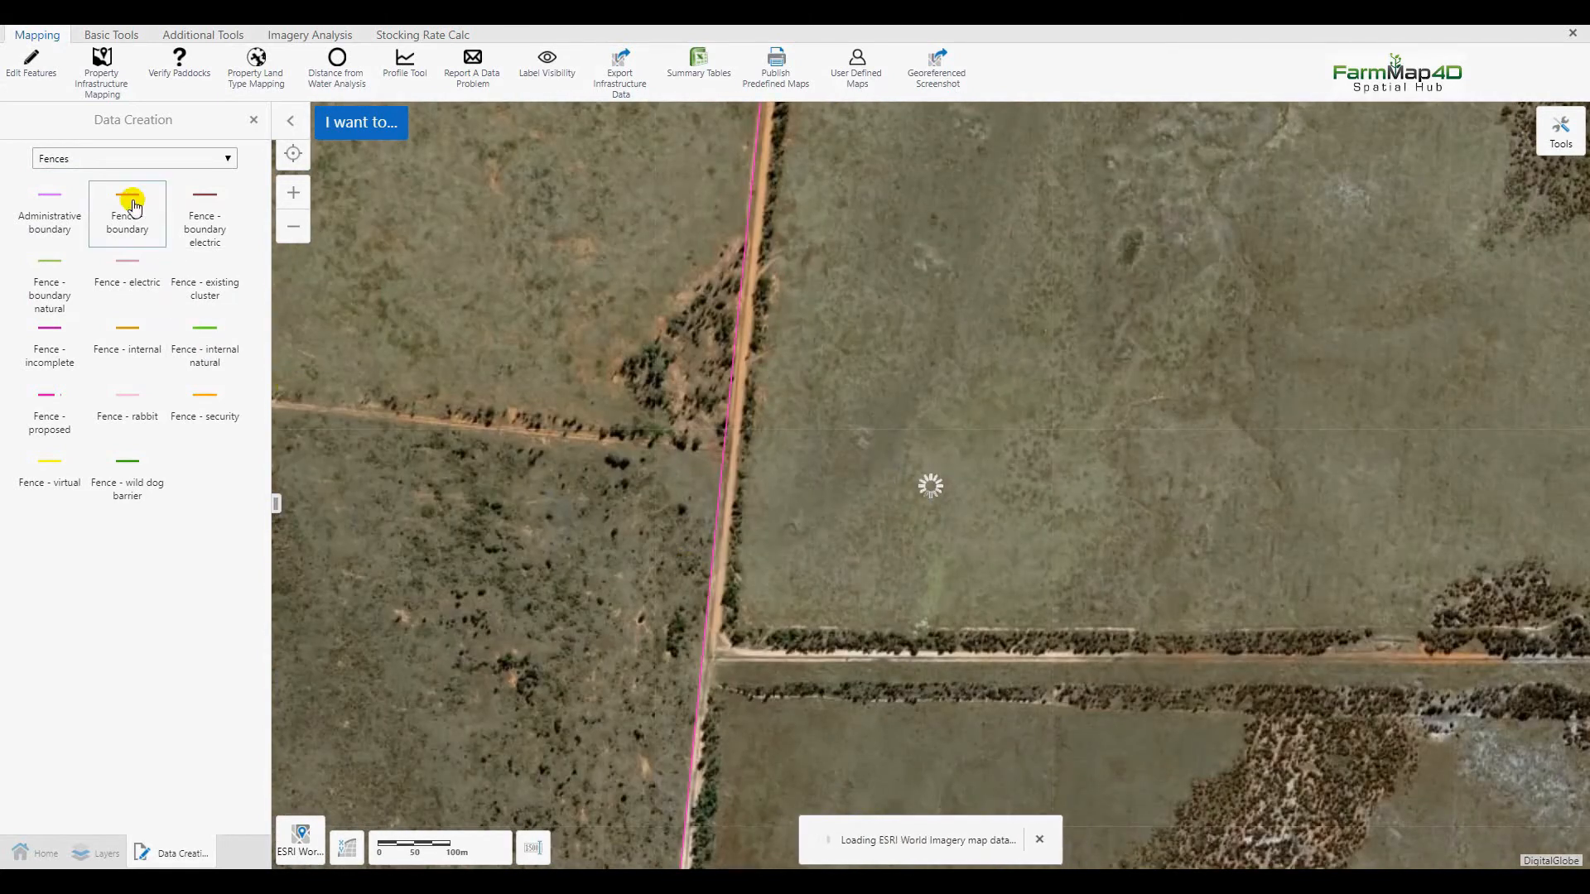
click(152, 236)
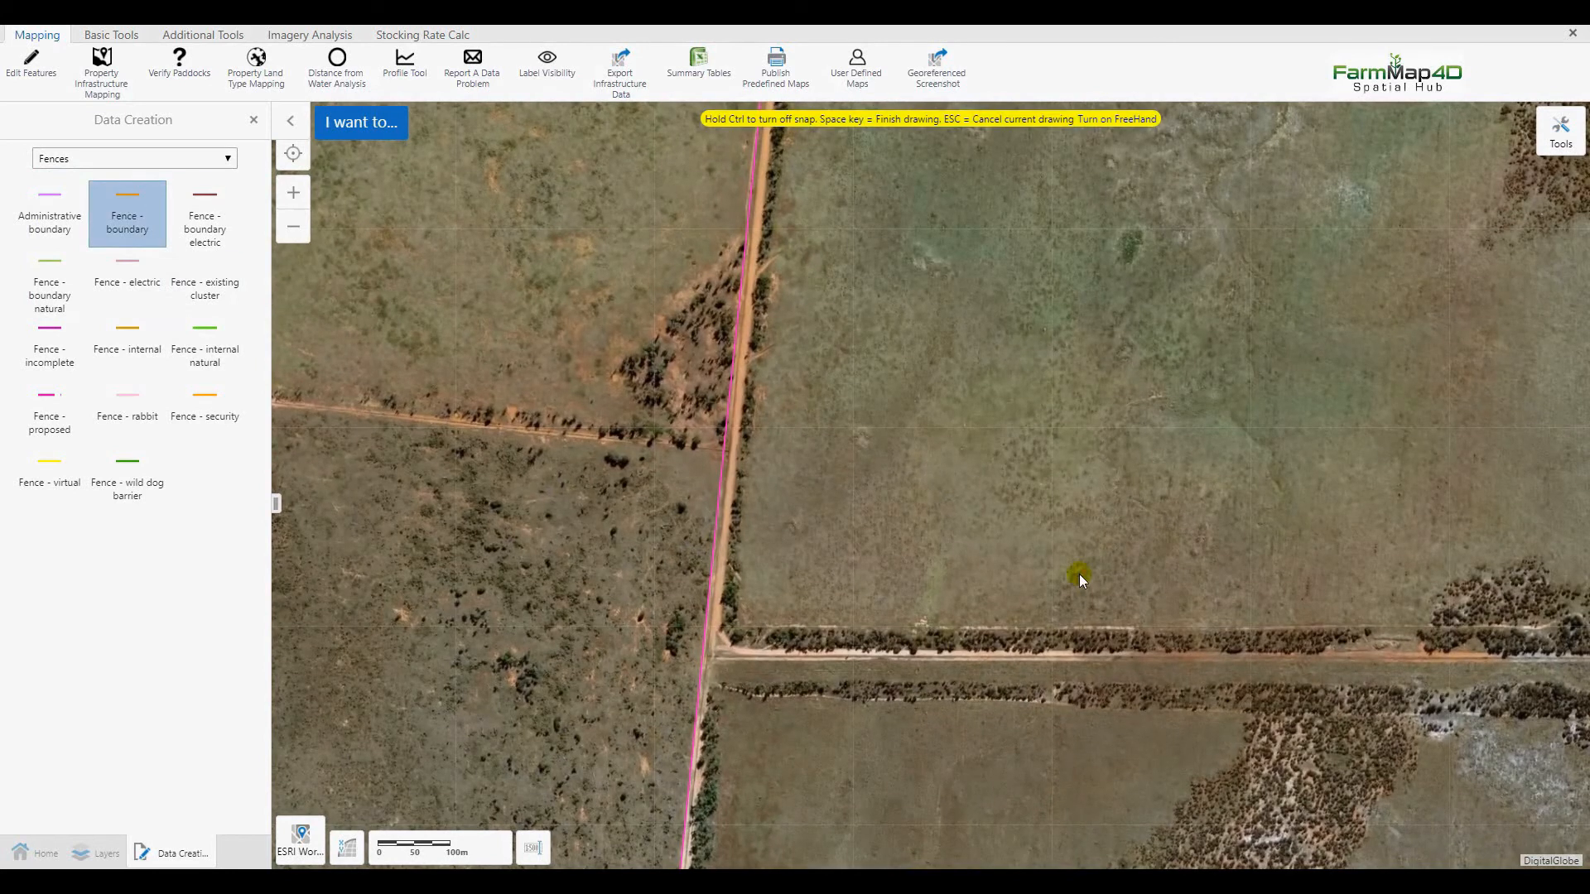
scroll(732, 697, up, 1)
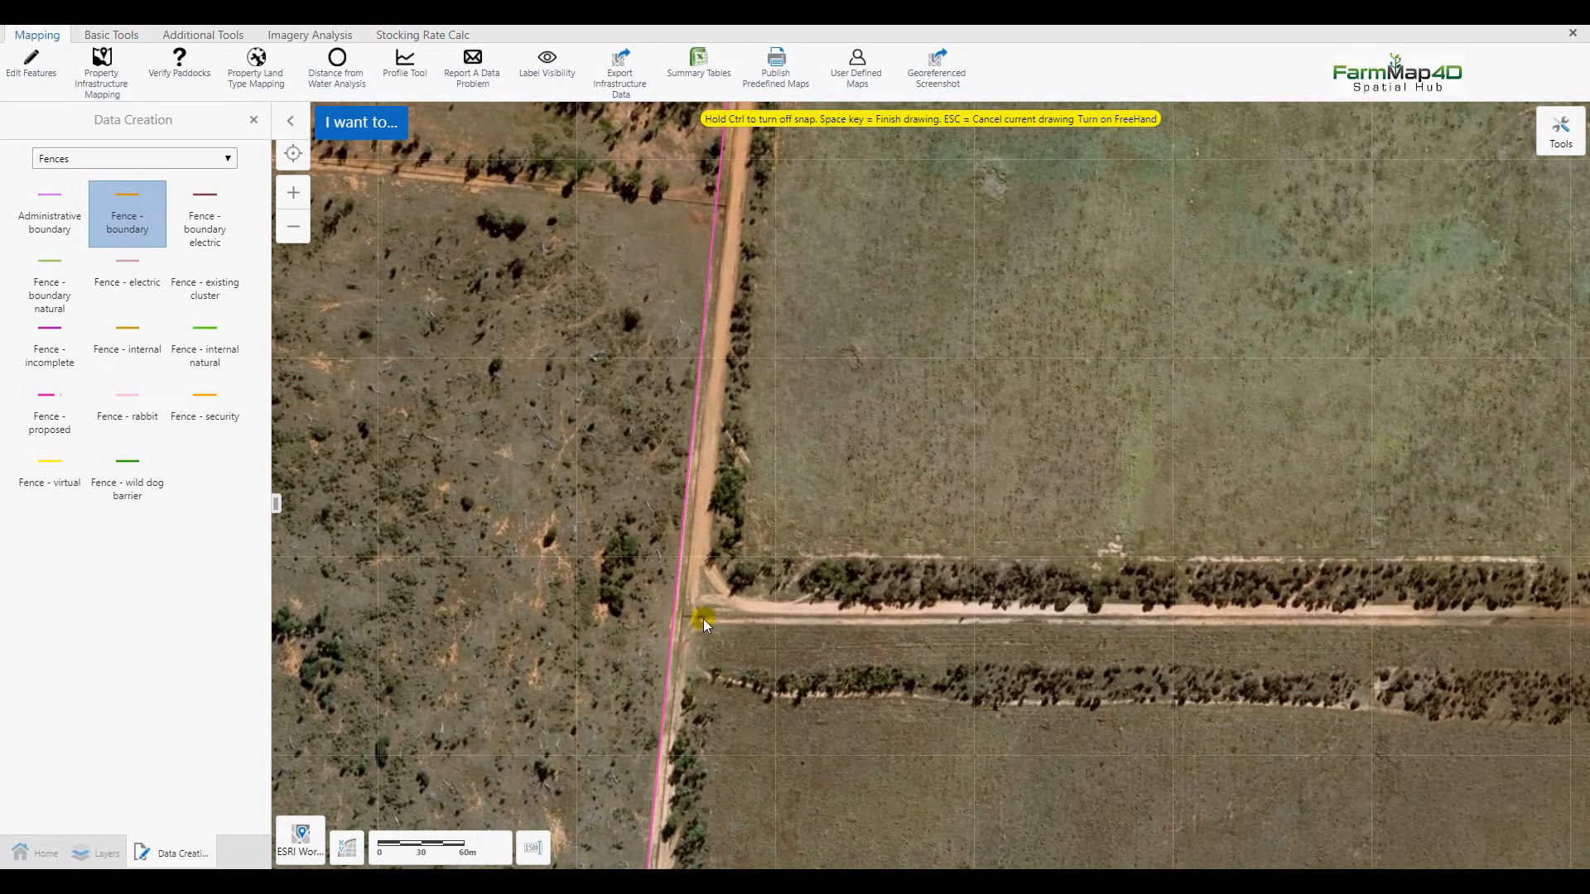
click(83, 853)
scroll(91, 503, down, 1)
click(39, 197)
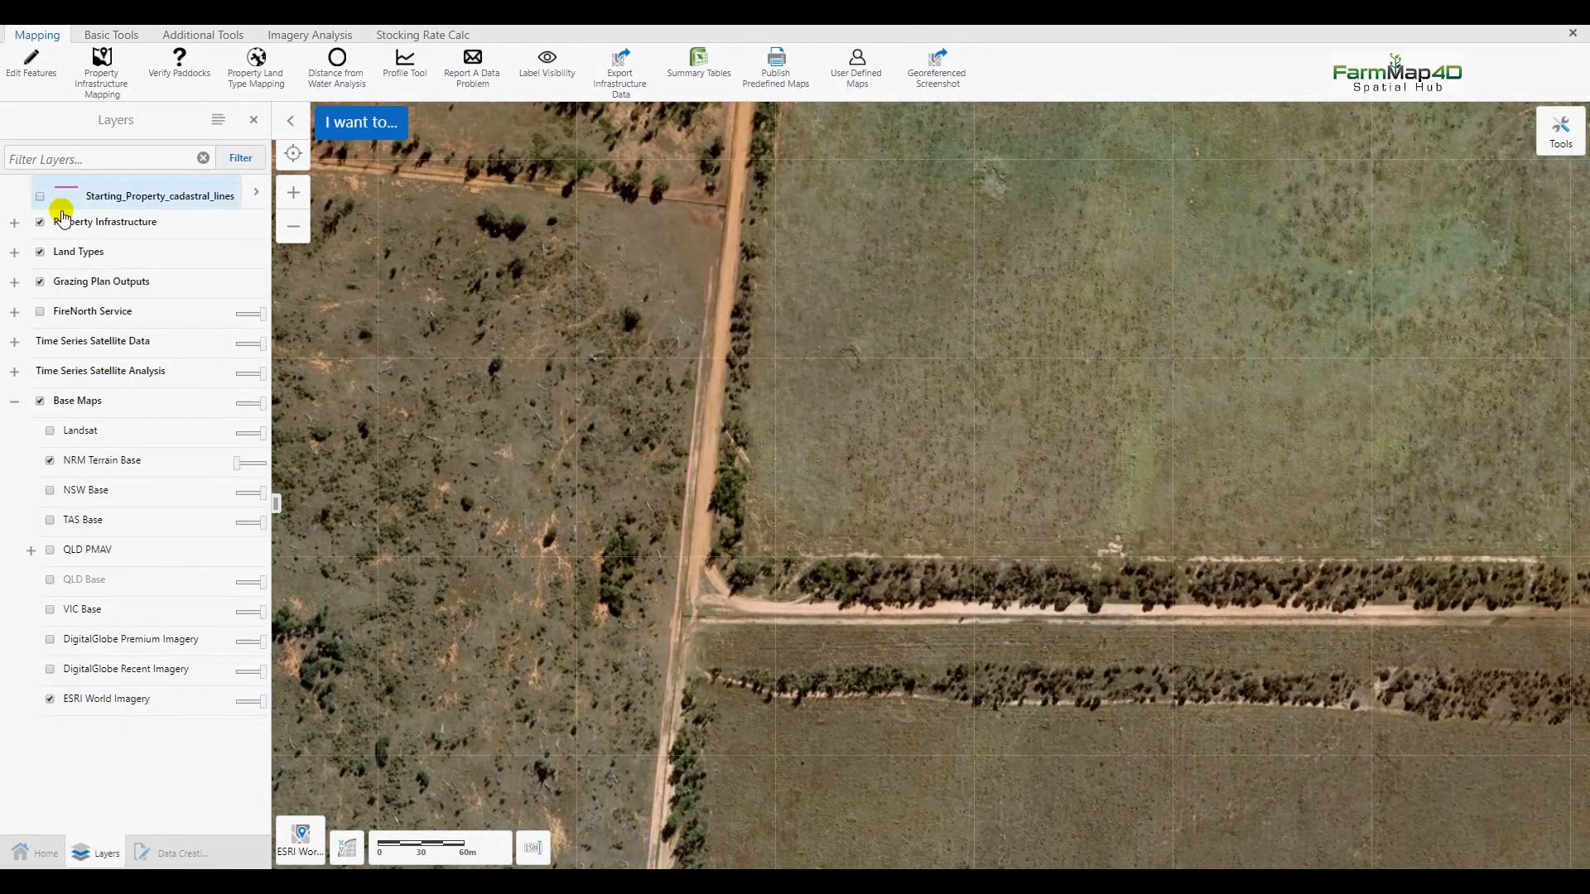
Start a Fence - boundary line at the track junction and trace it north along the western road
click(170, 853)
click(126, 213)
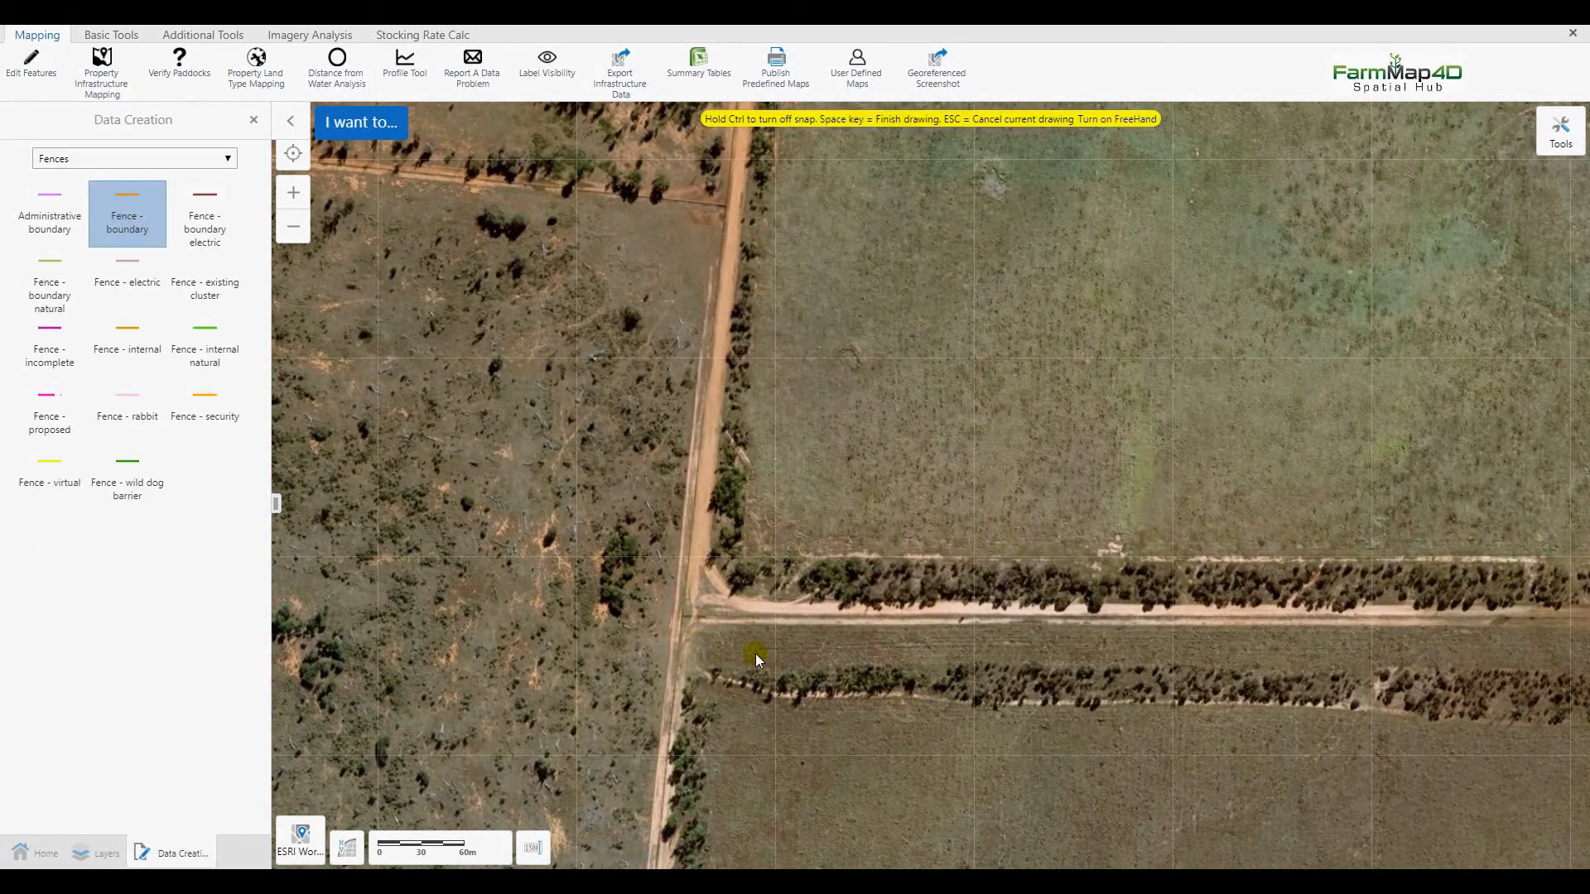
click(682, 614)
drag(787, 257, 695, 860)
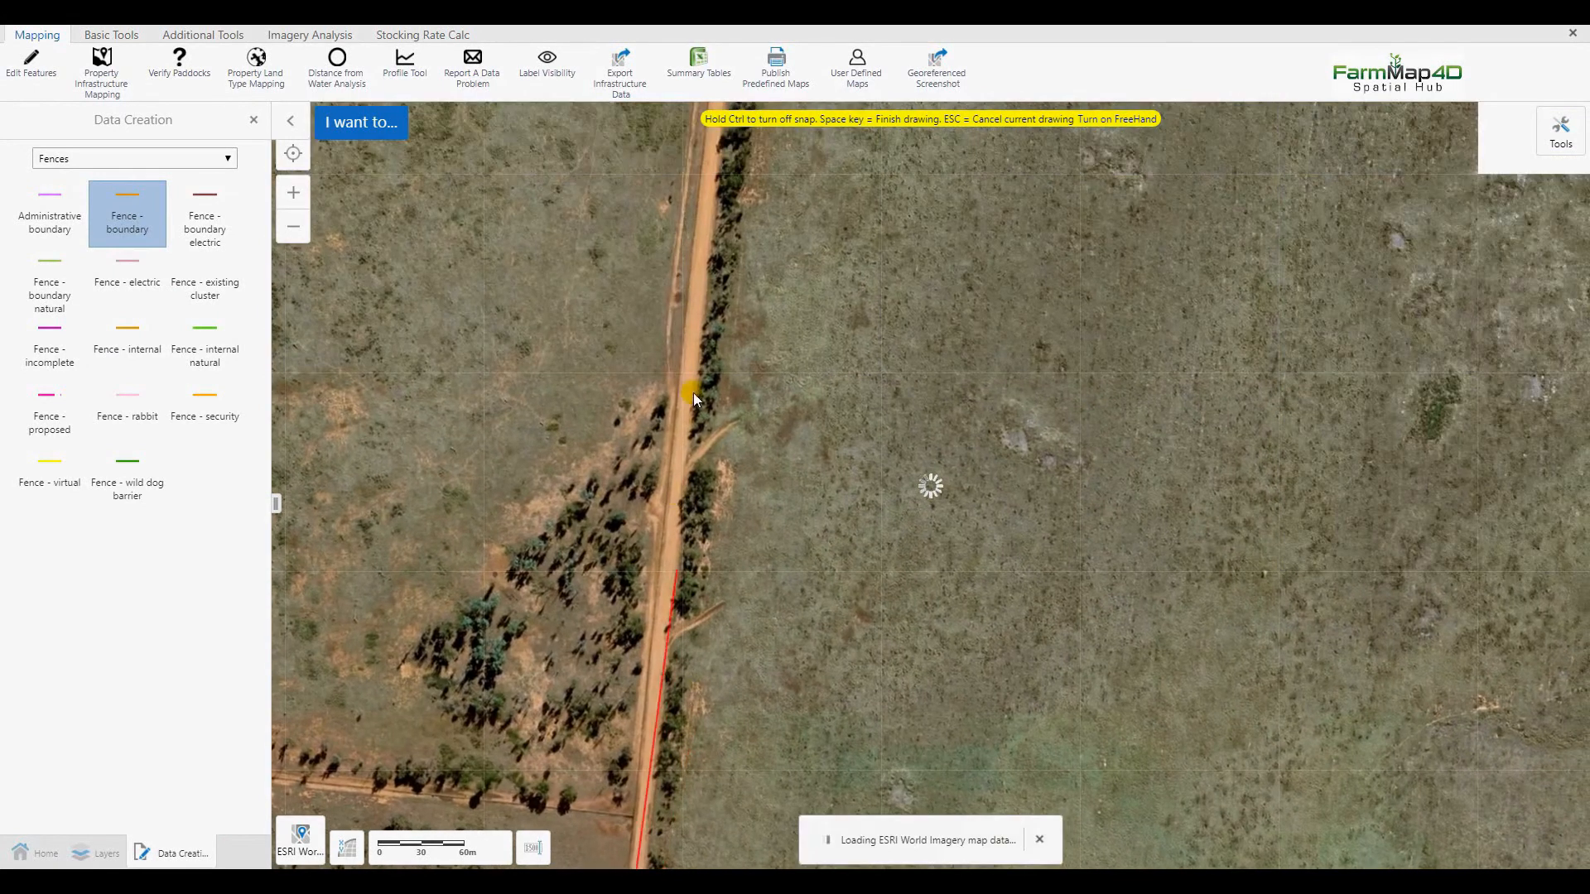
click(704, 149)
drag(749, 145, 631, 807)
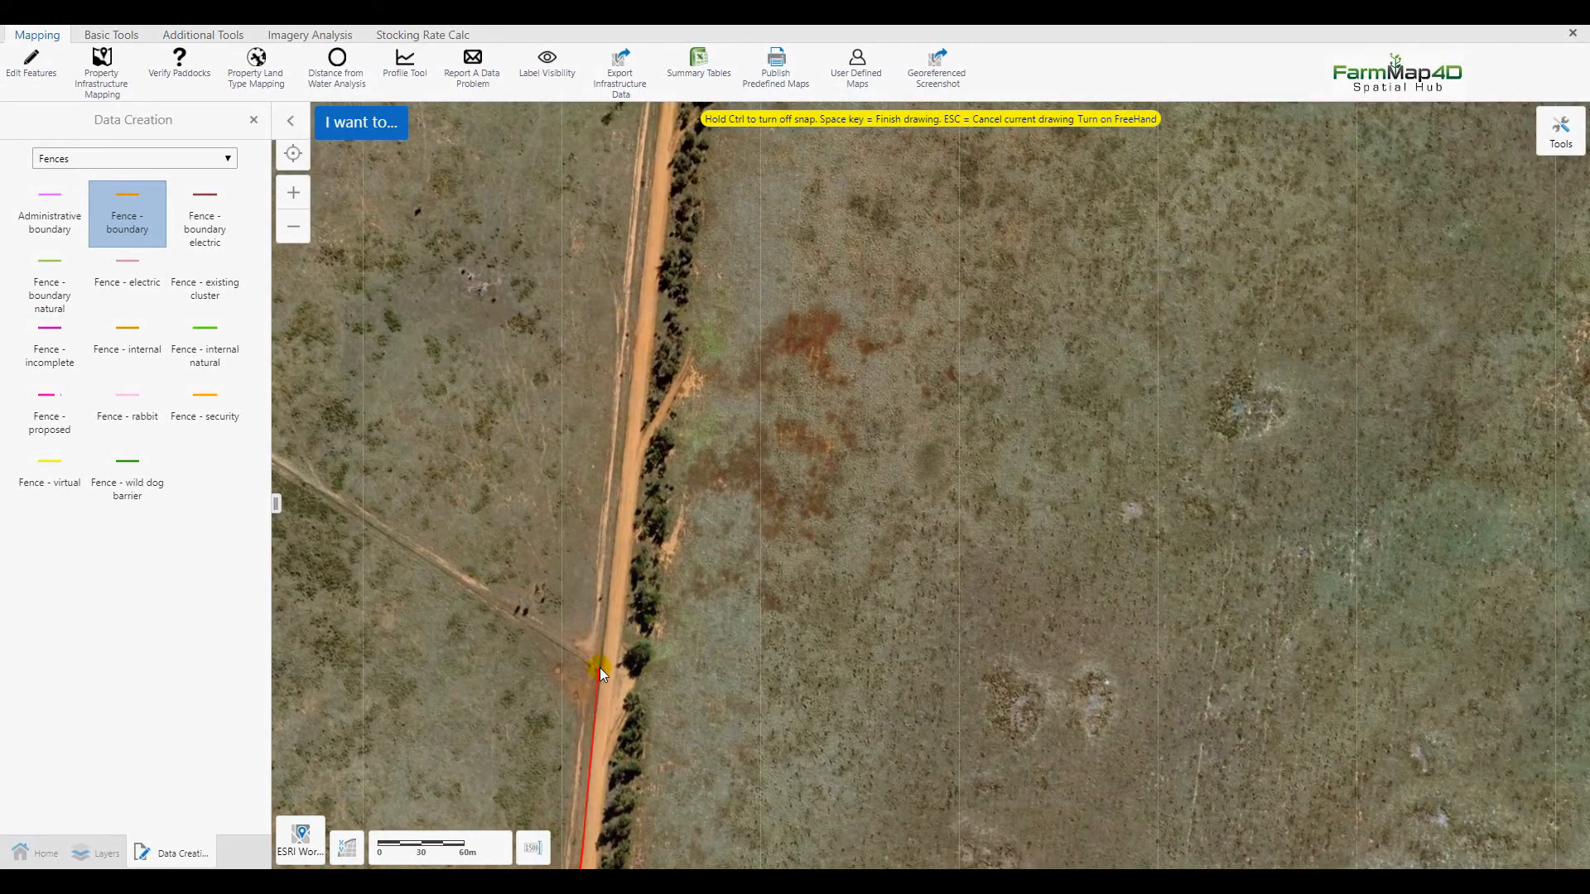
click(656, 145)
drag(669, 143, 599, 724)
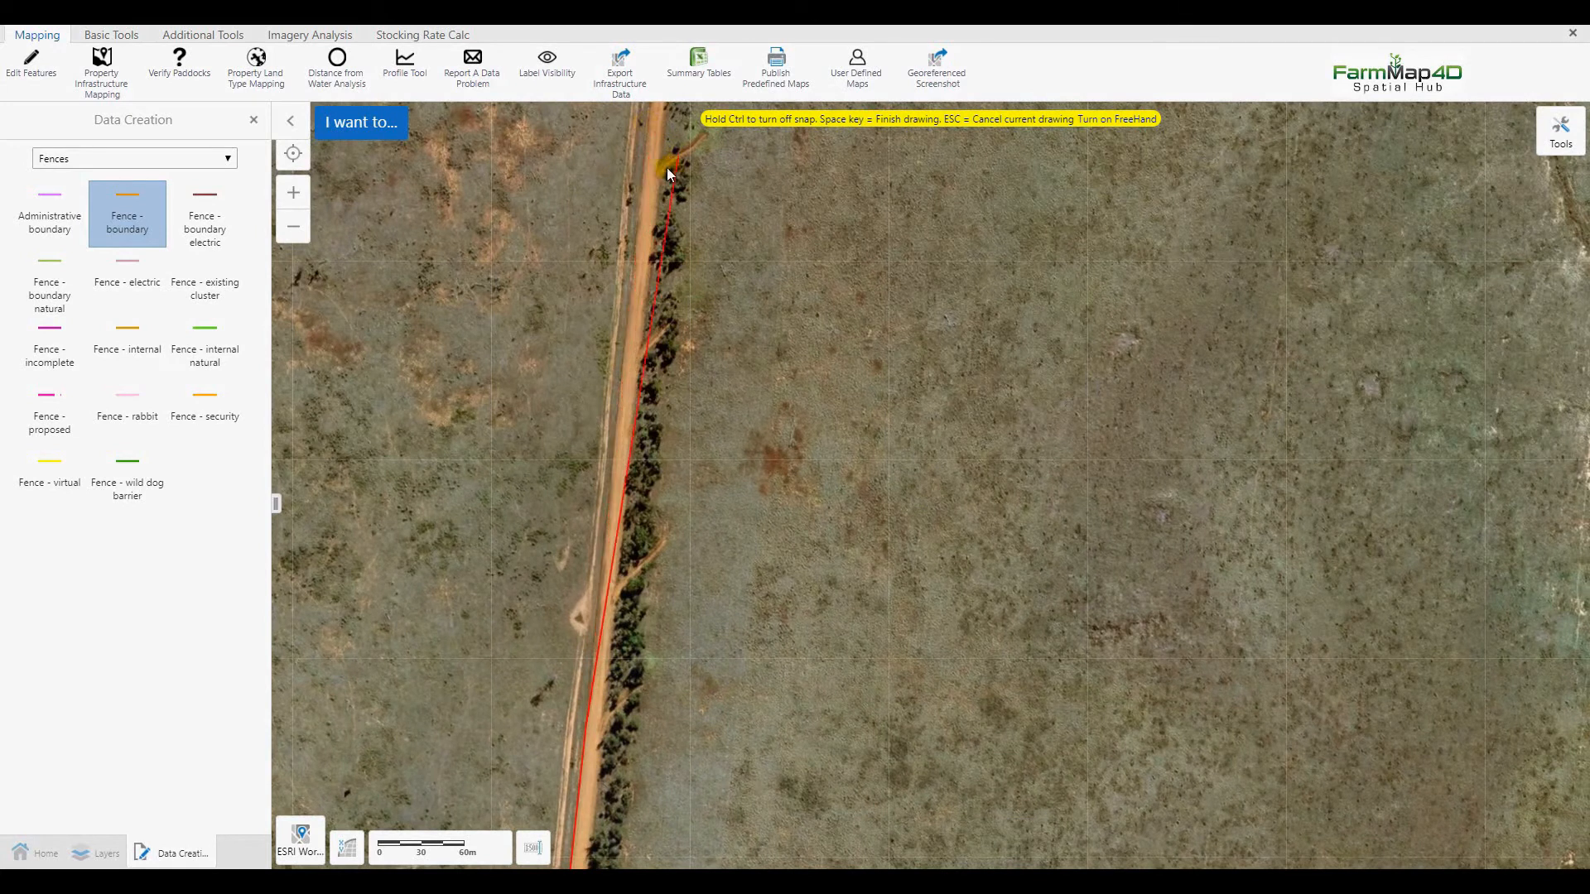
Continue the boundary fence north along the road to the next track junction and finish the line there
click(645, 138)
drag(679, 137, 615, 747)
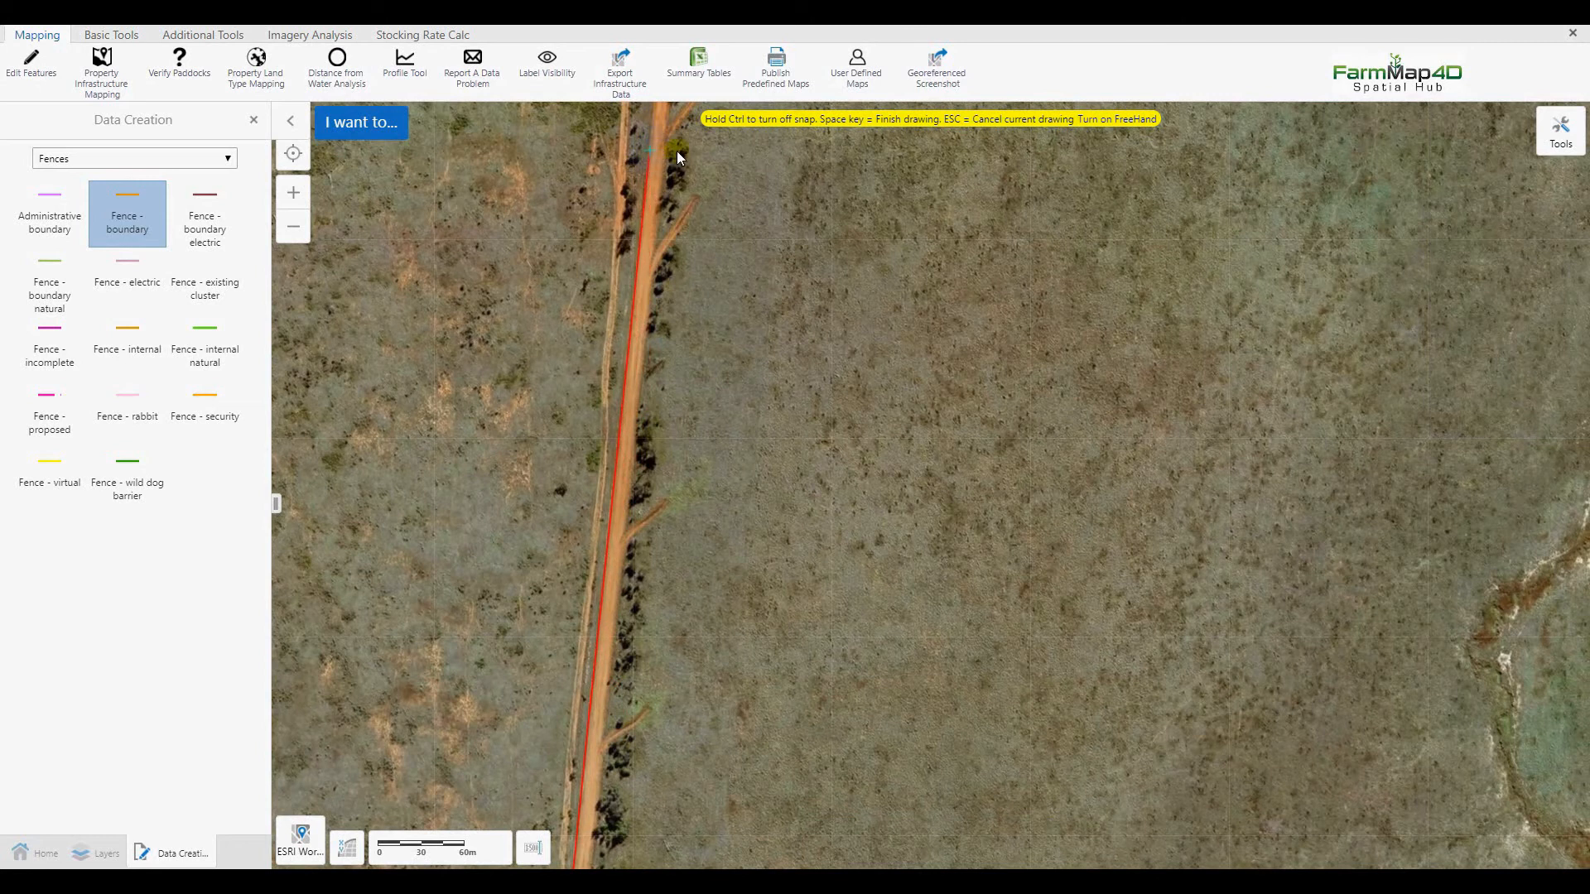
drag(678, 150, 644, 710)
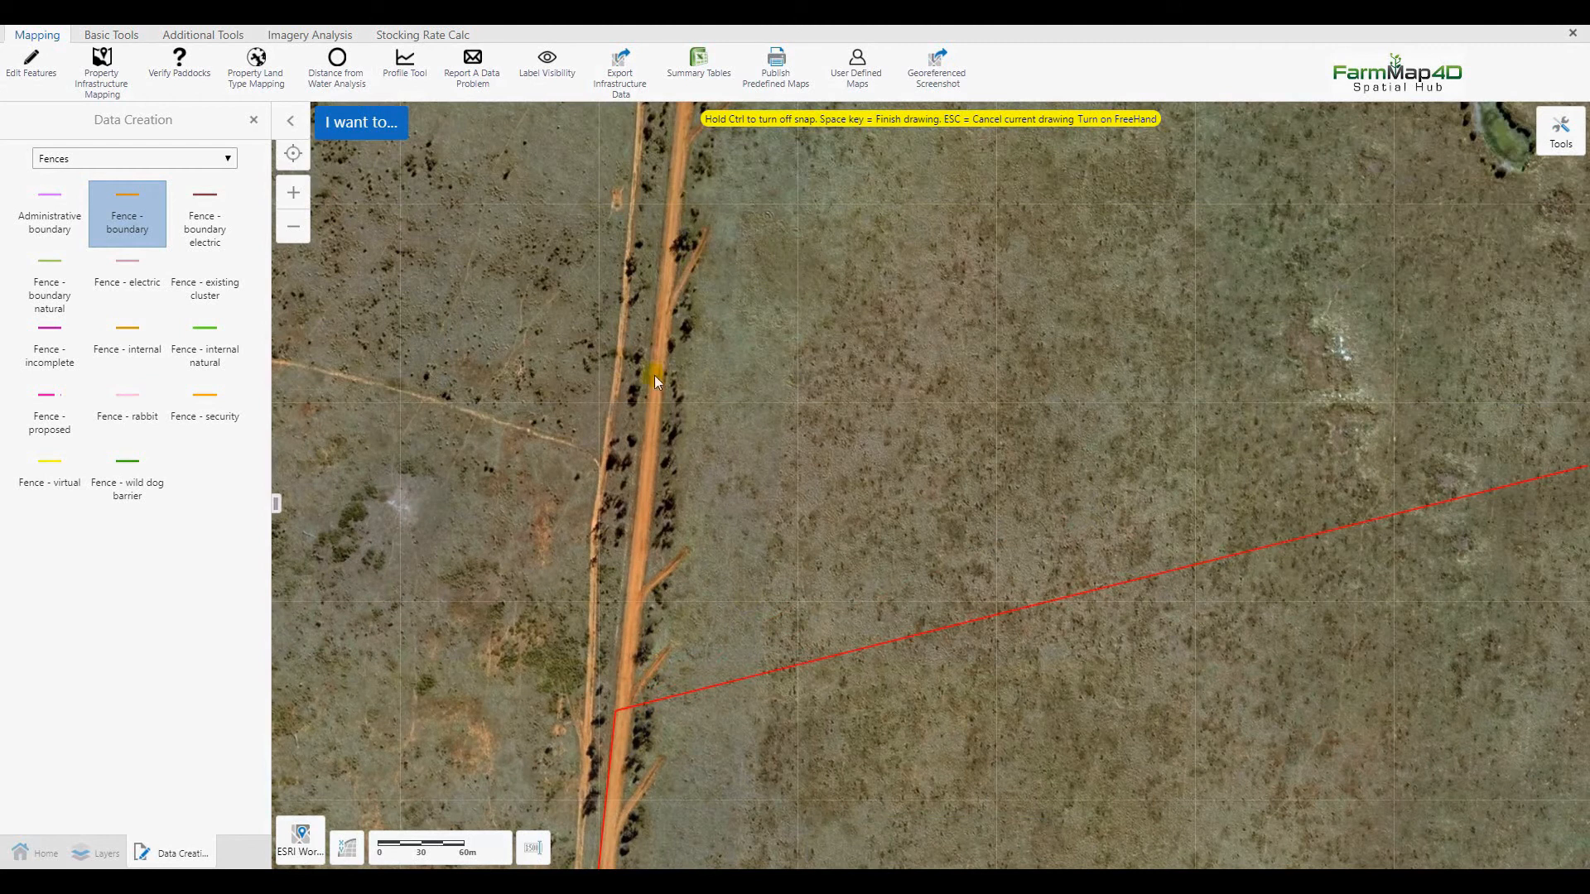
scroll(623, 343, down, 2)
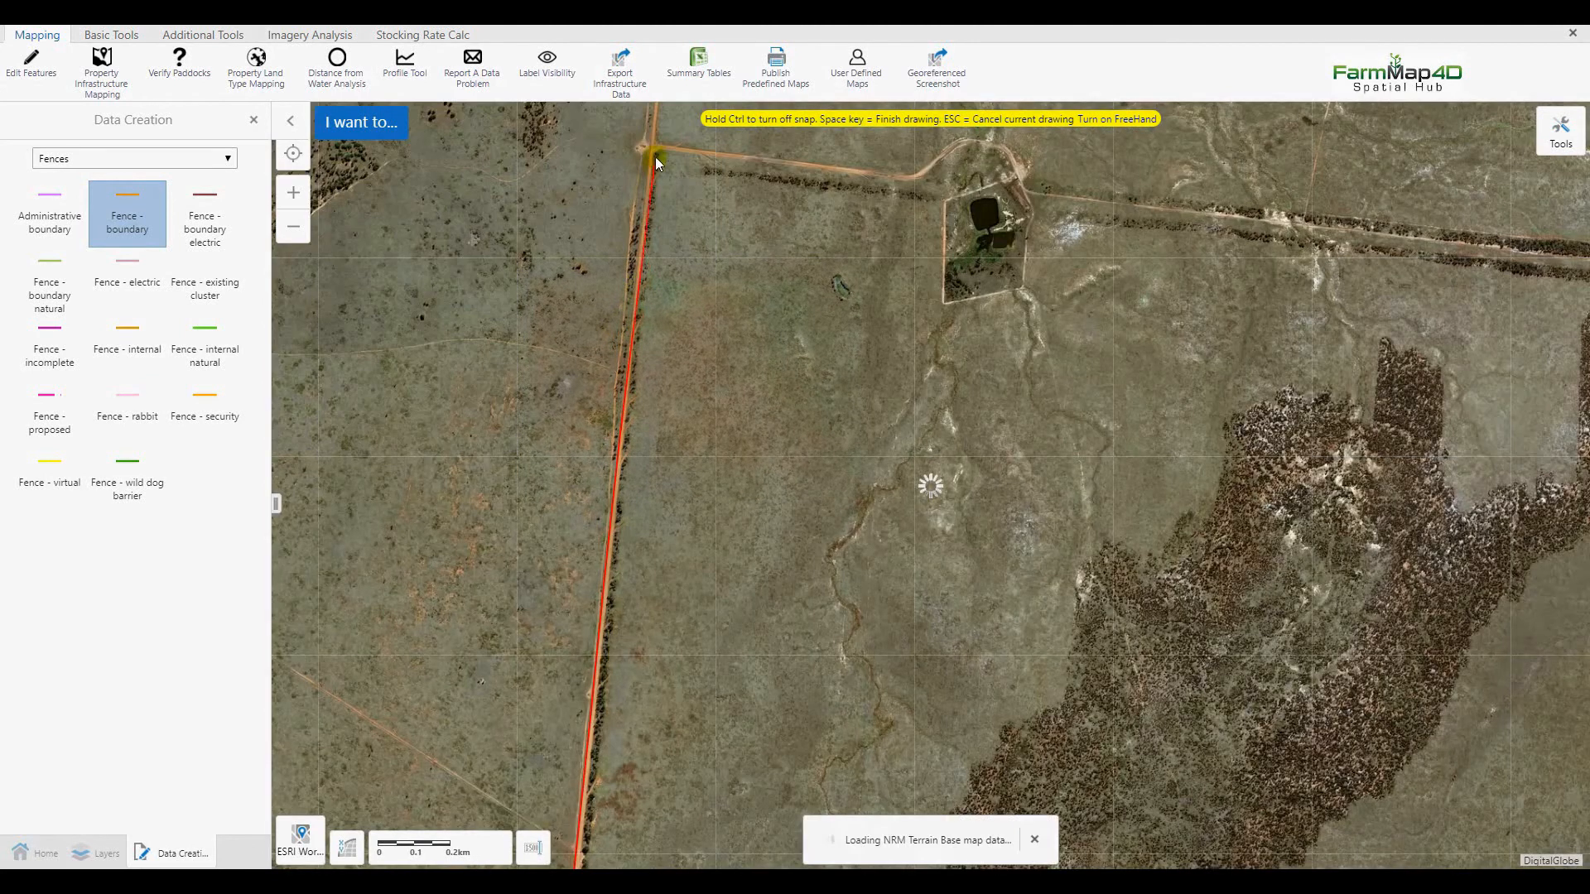
scroll(652, 138, up, 2)
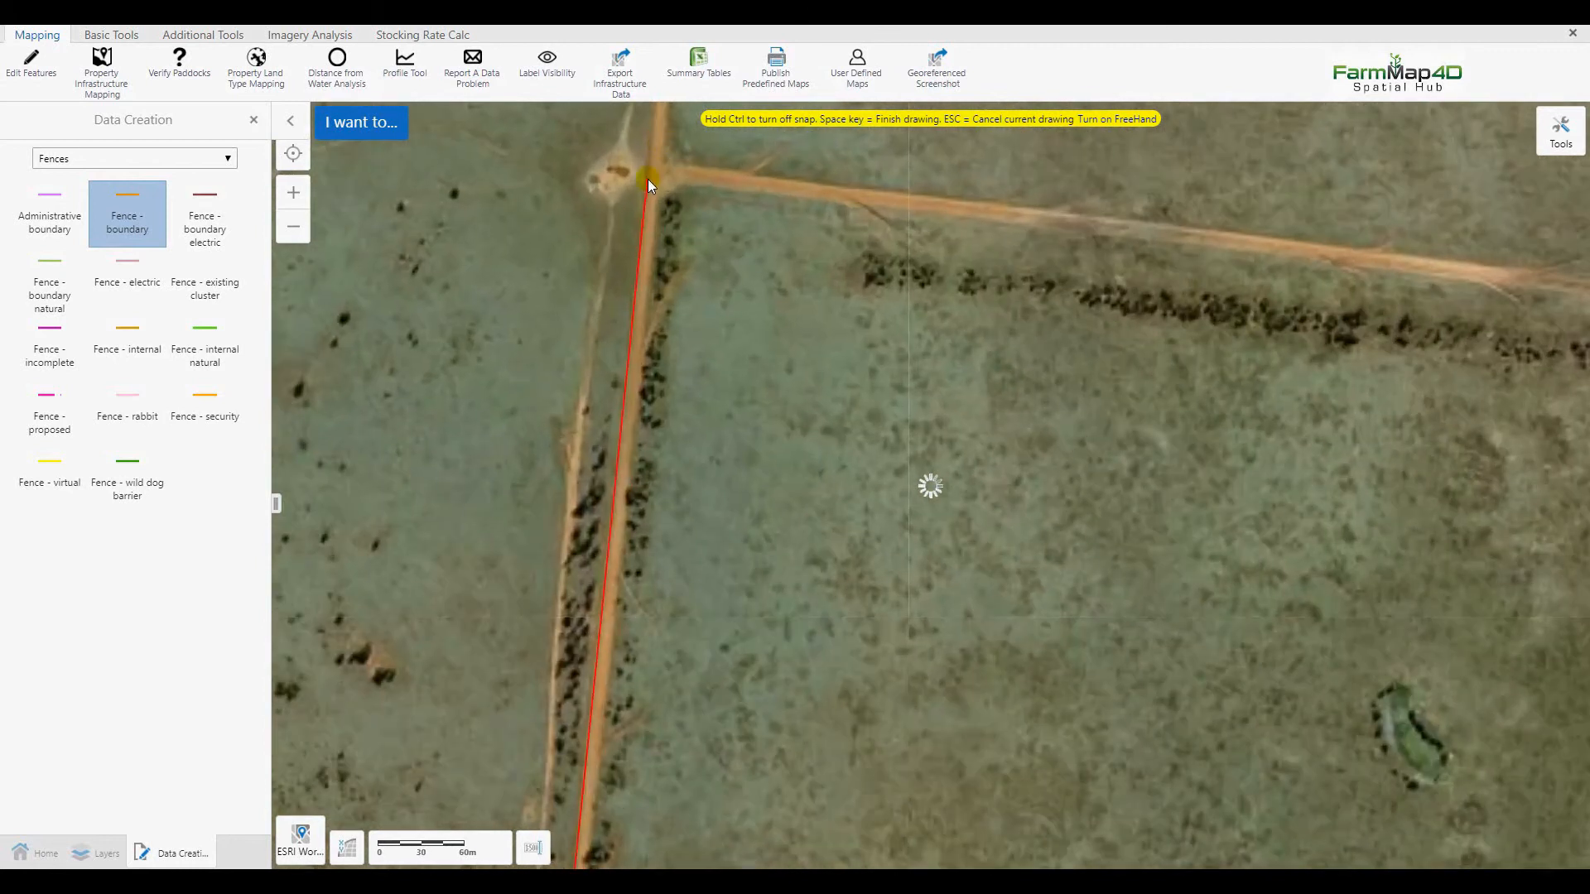
scroll(649, 171, up, 1)
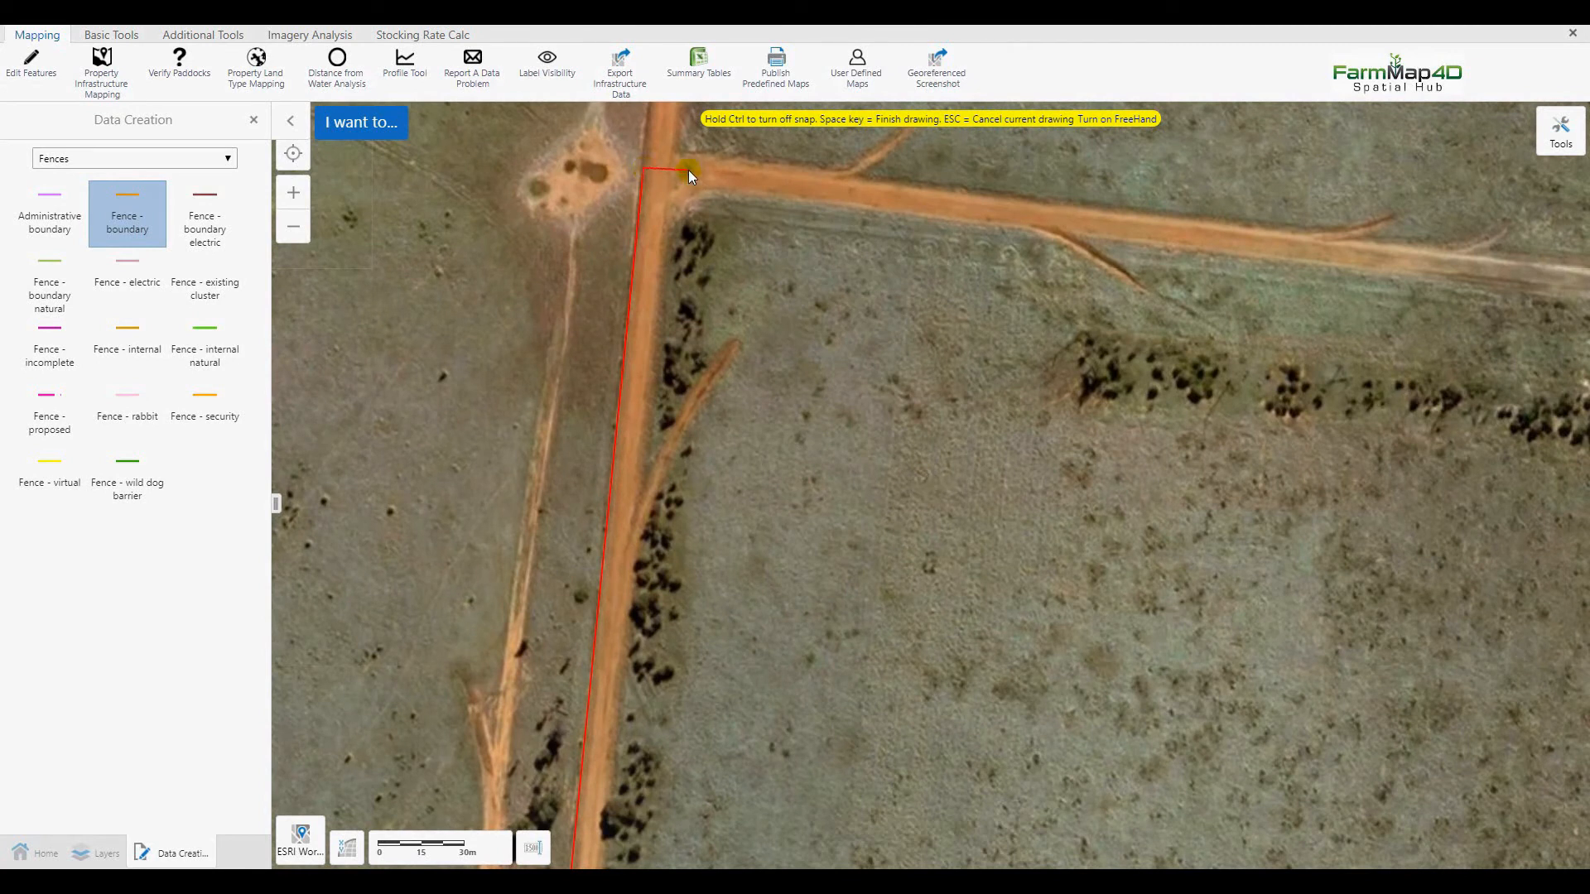
key(space)
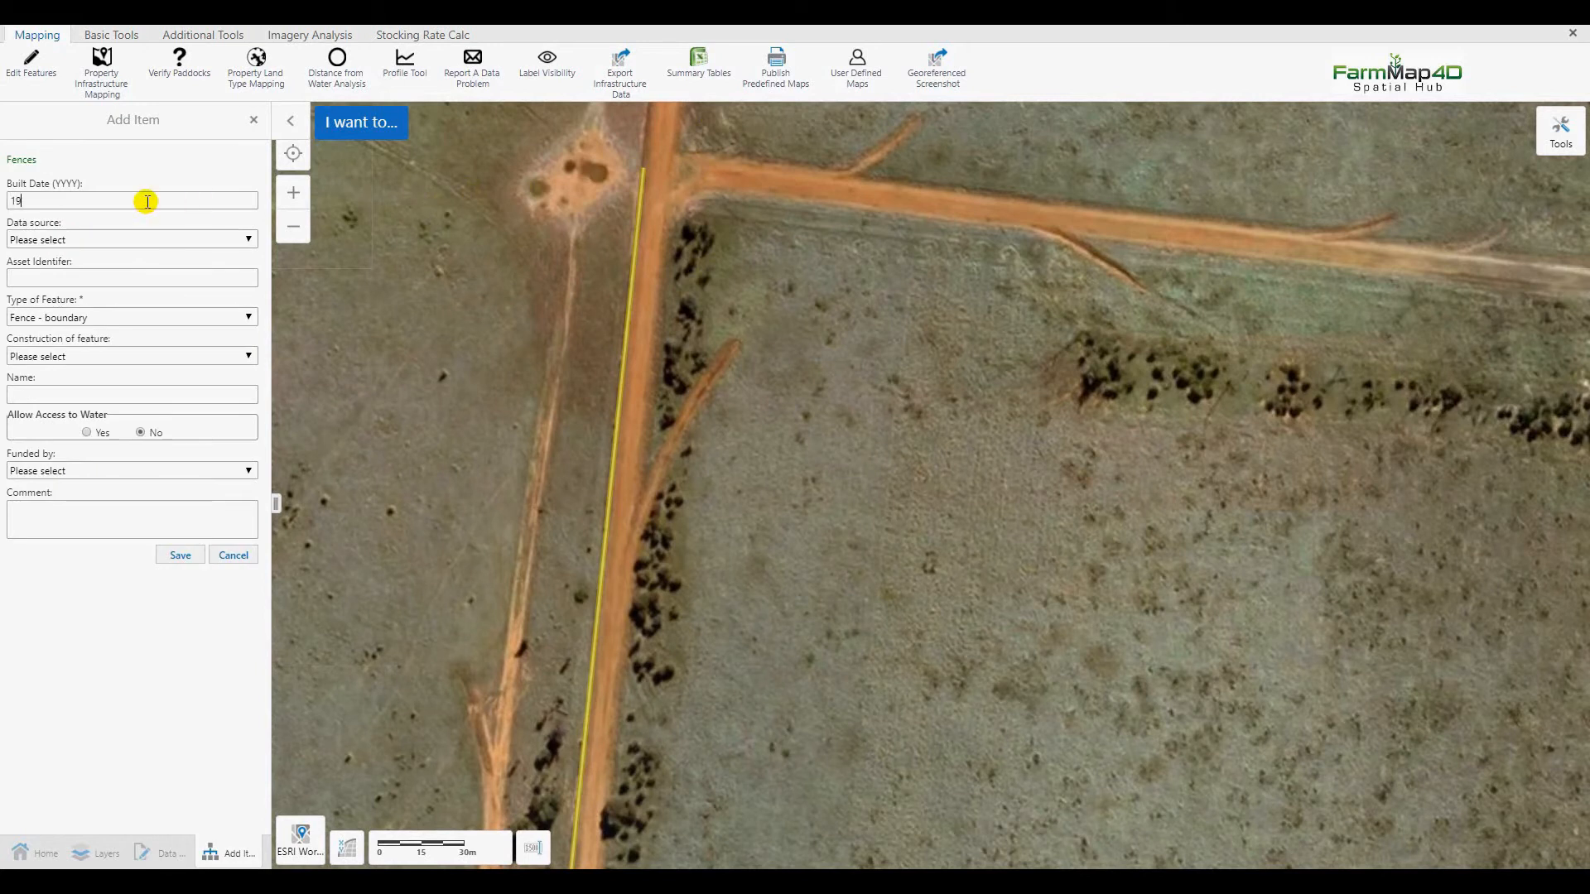
Save the fence with built date 1966, data source World Imagery and construction 4 Barb wire
click(127, 242)
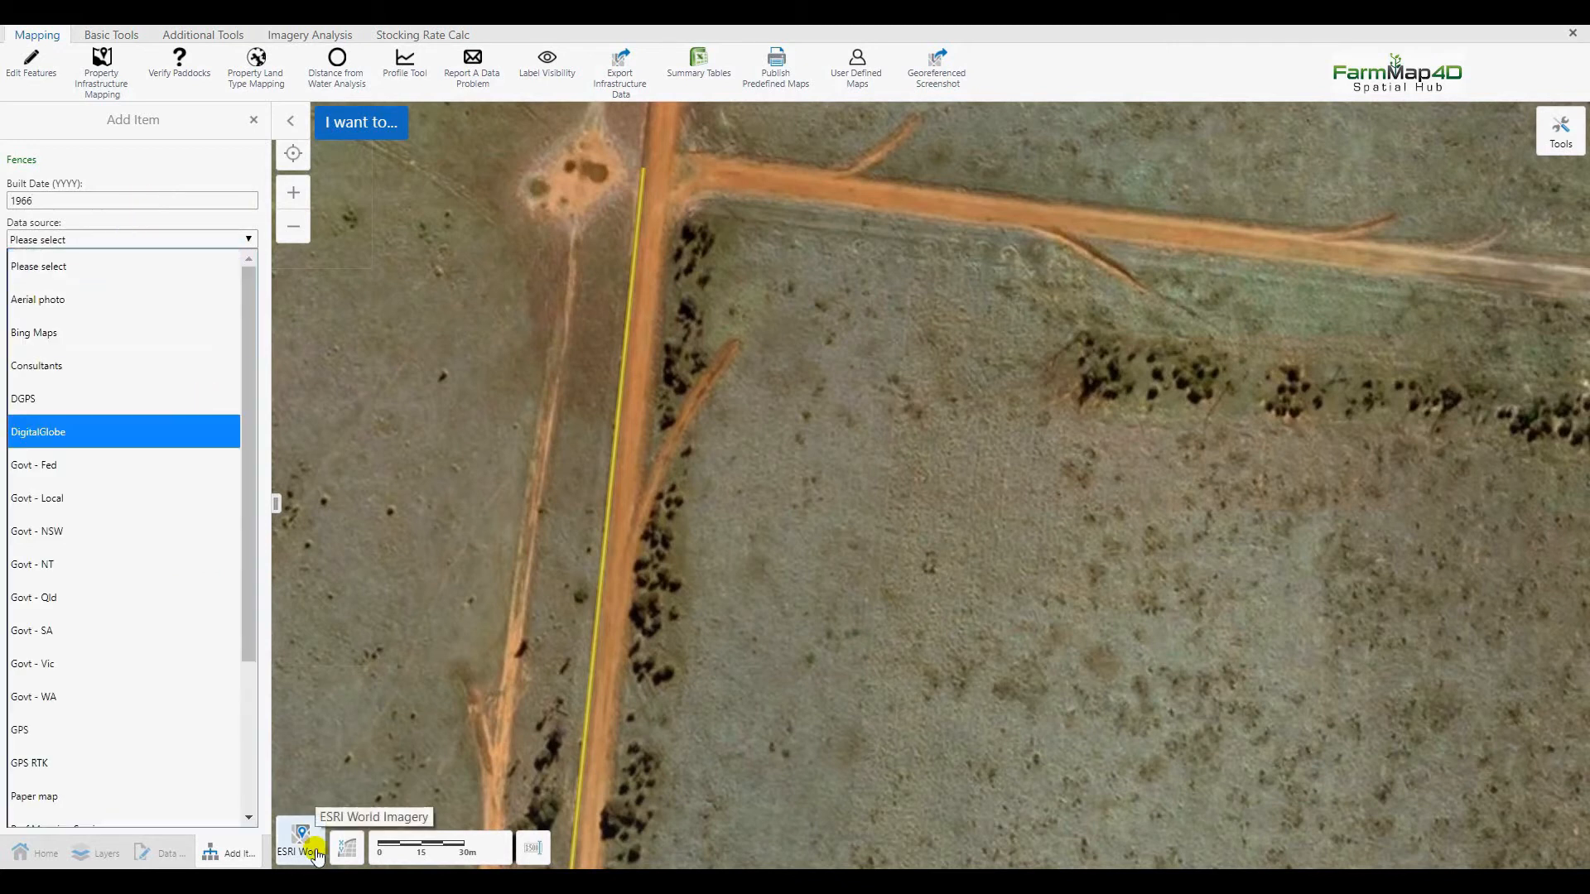
scroll(125, 754, down, 3)
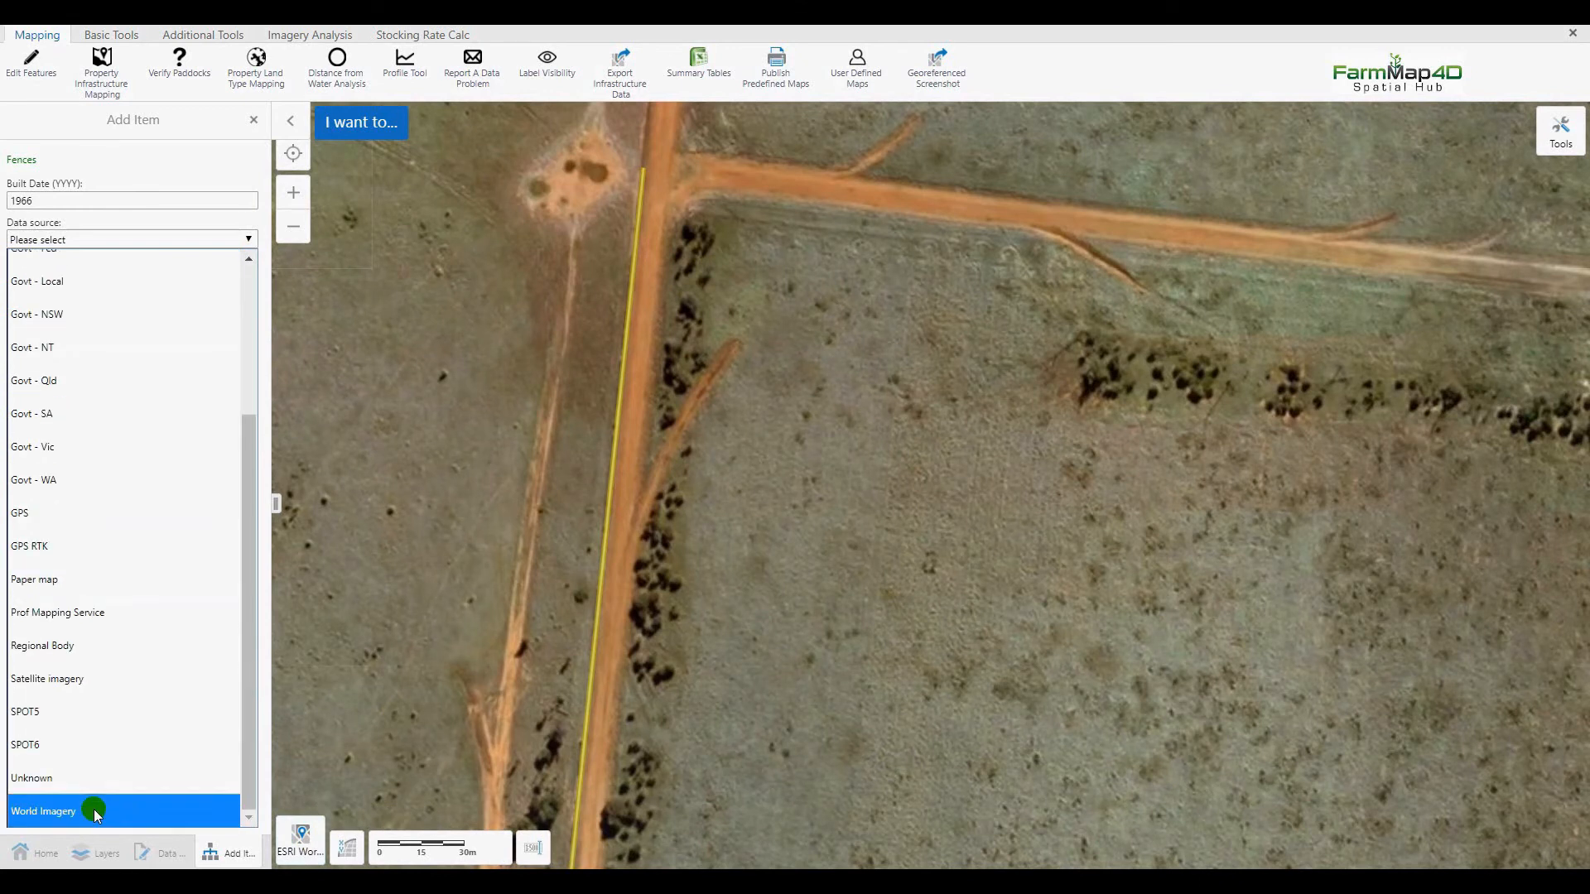
click(96, 809)
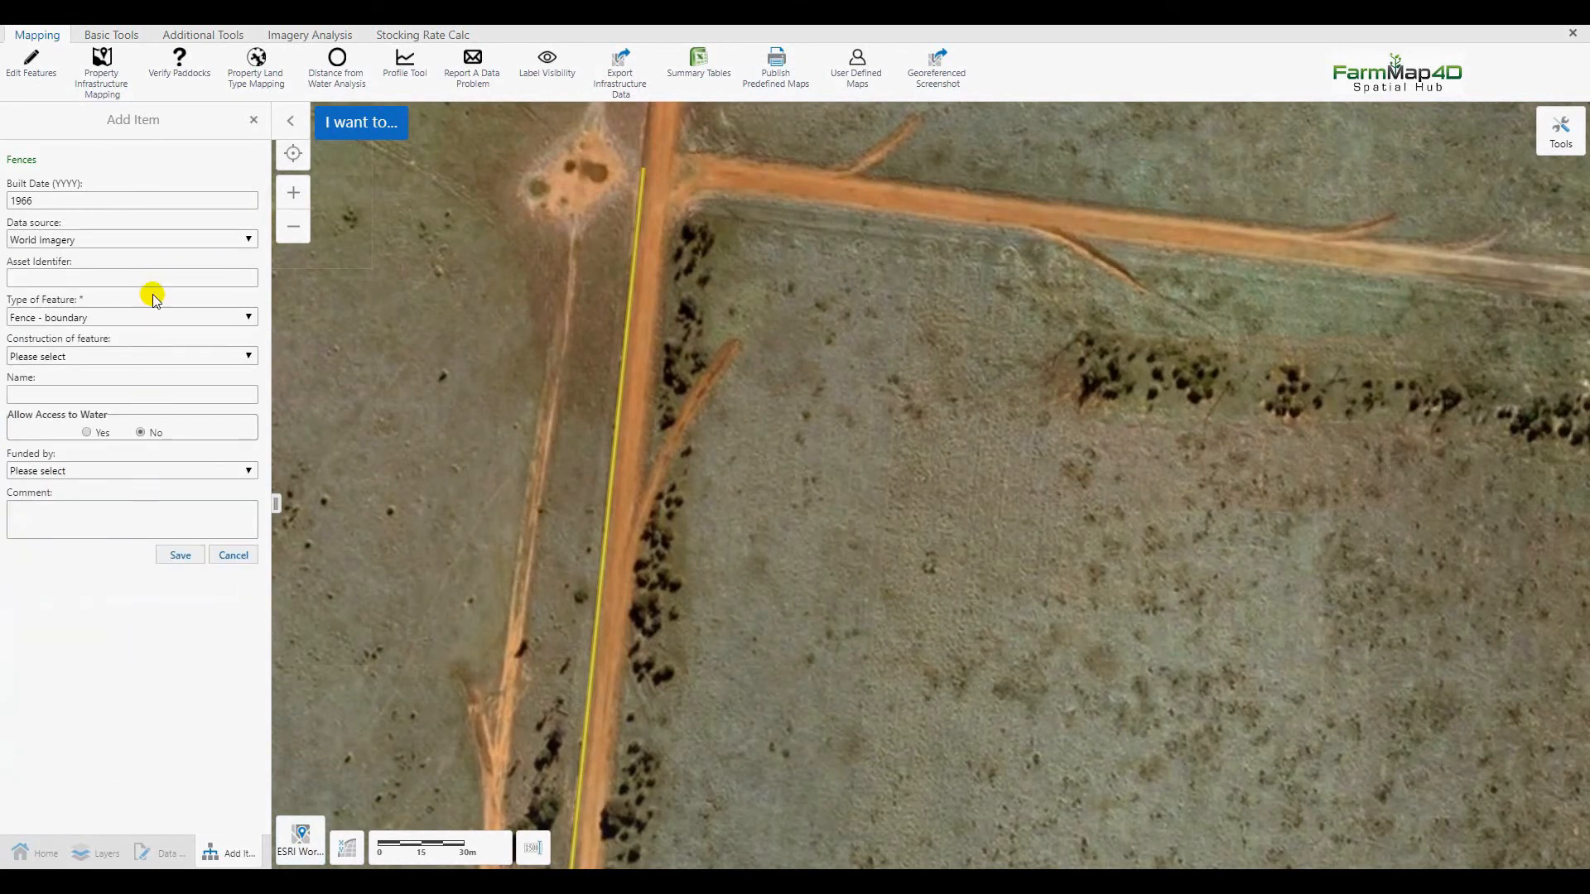
click(244, 356)
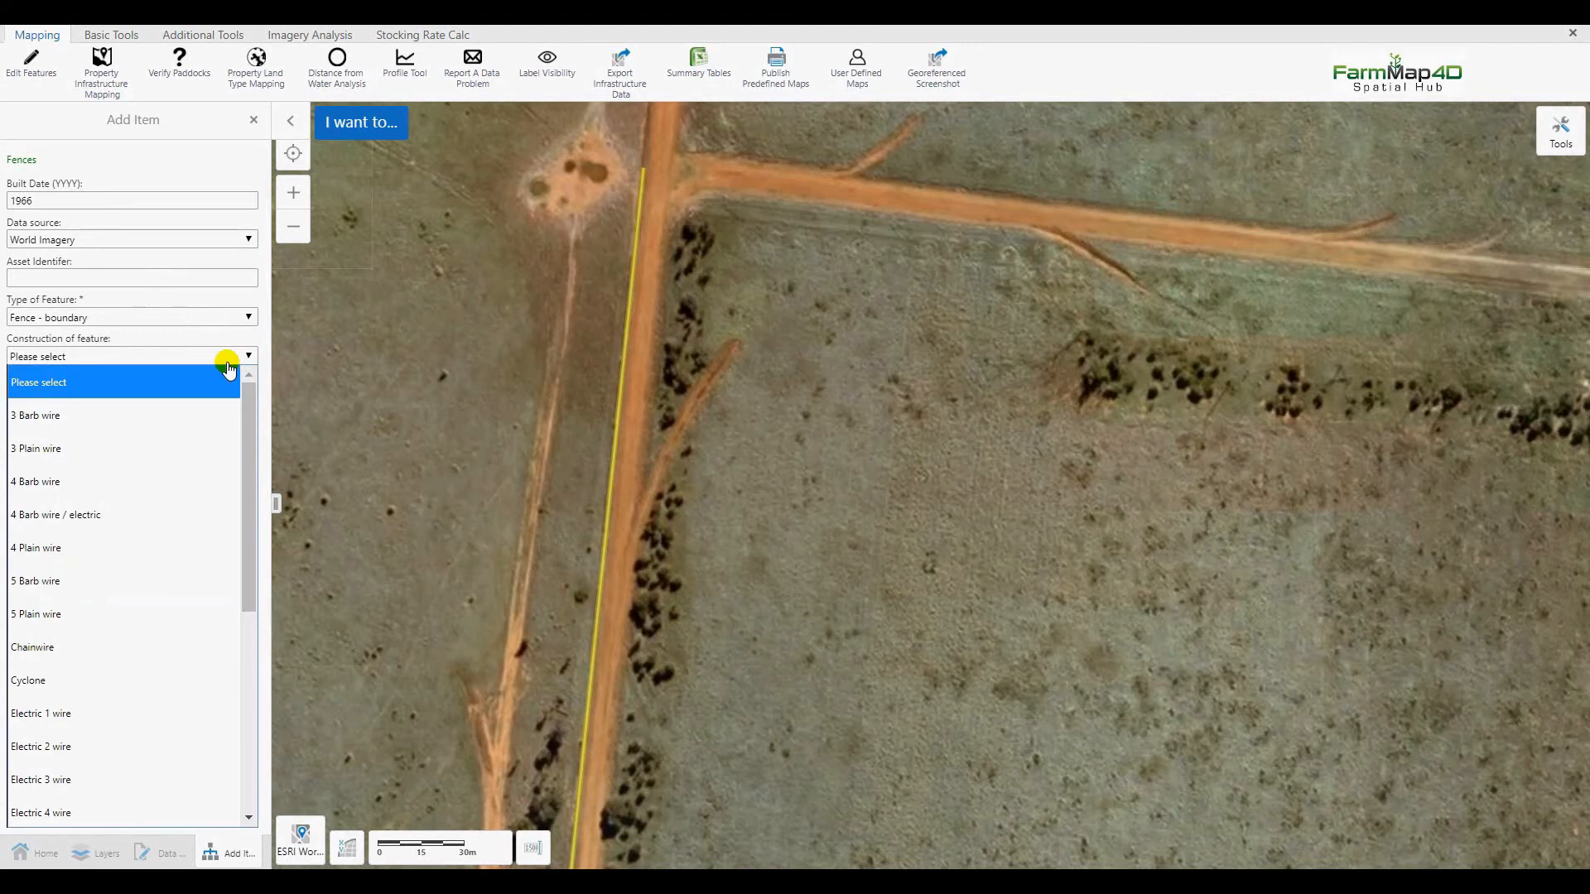
click(91, 479)
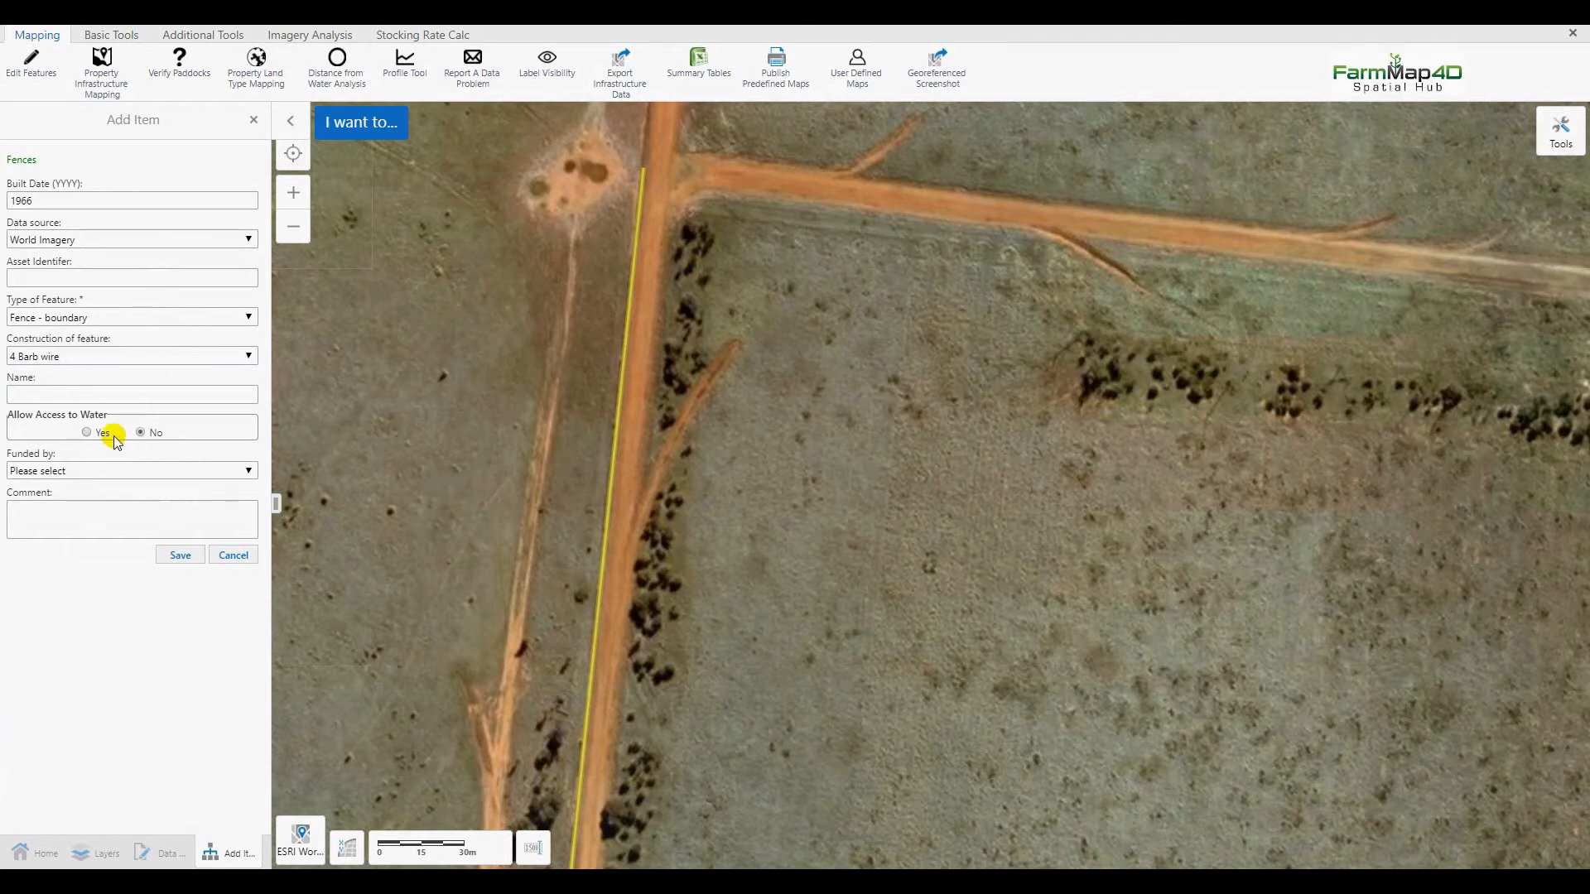
click(181, 556)
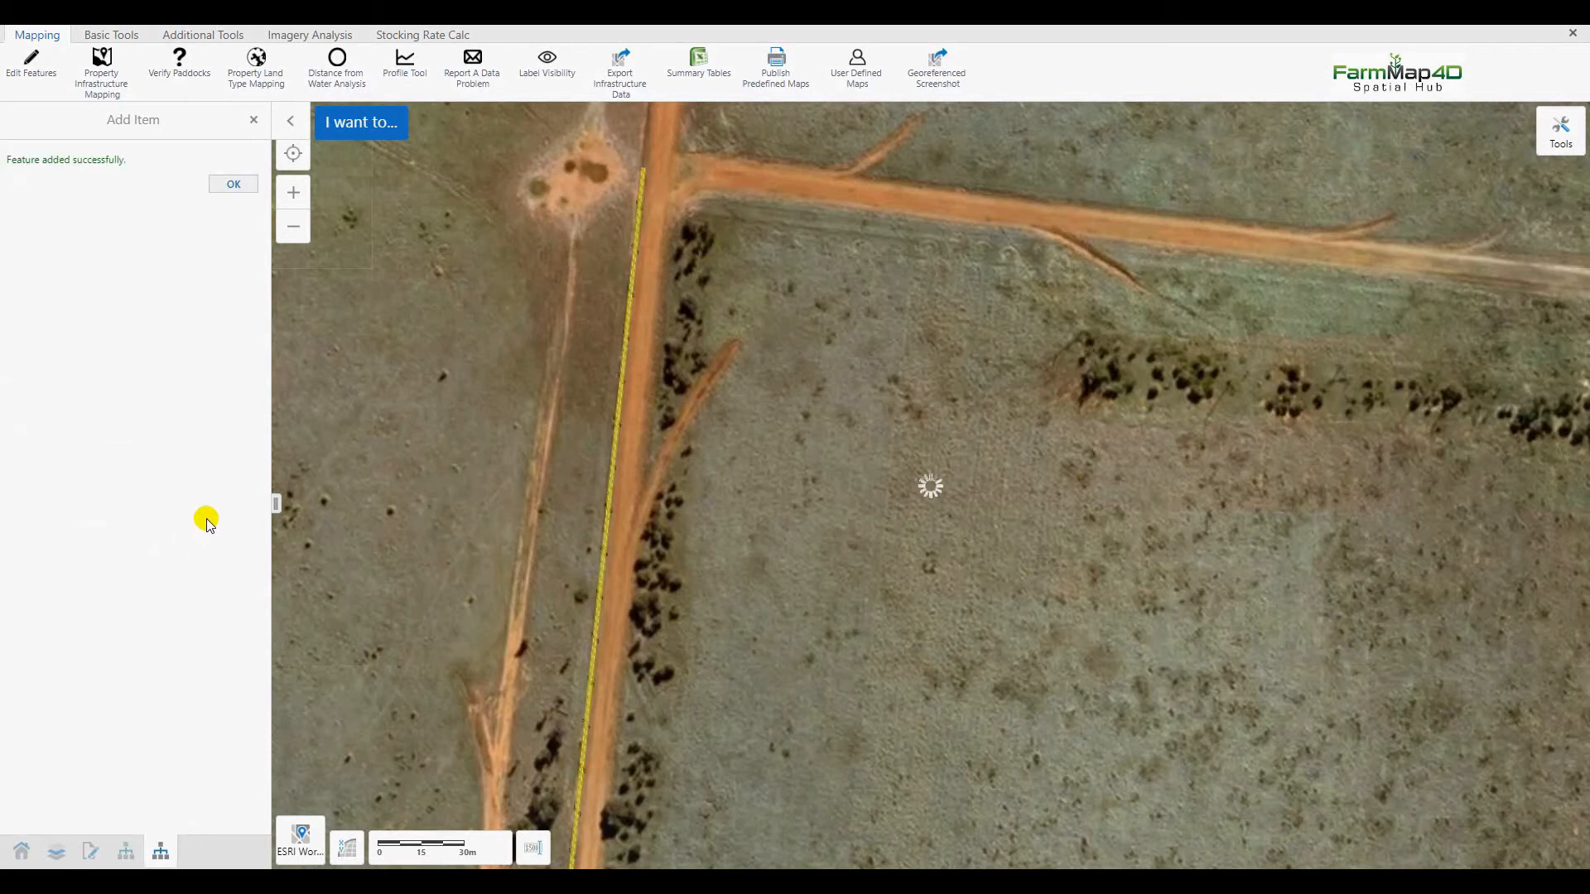
click(235, 187)
Show the Starting_Property_cadastral_lines layer to check where the boundary runs north of the mapped fence, and hide it again
scroll(568, 330, down, 3)
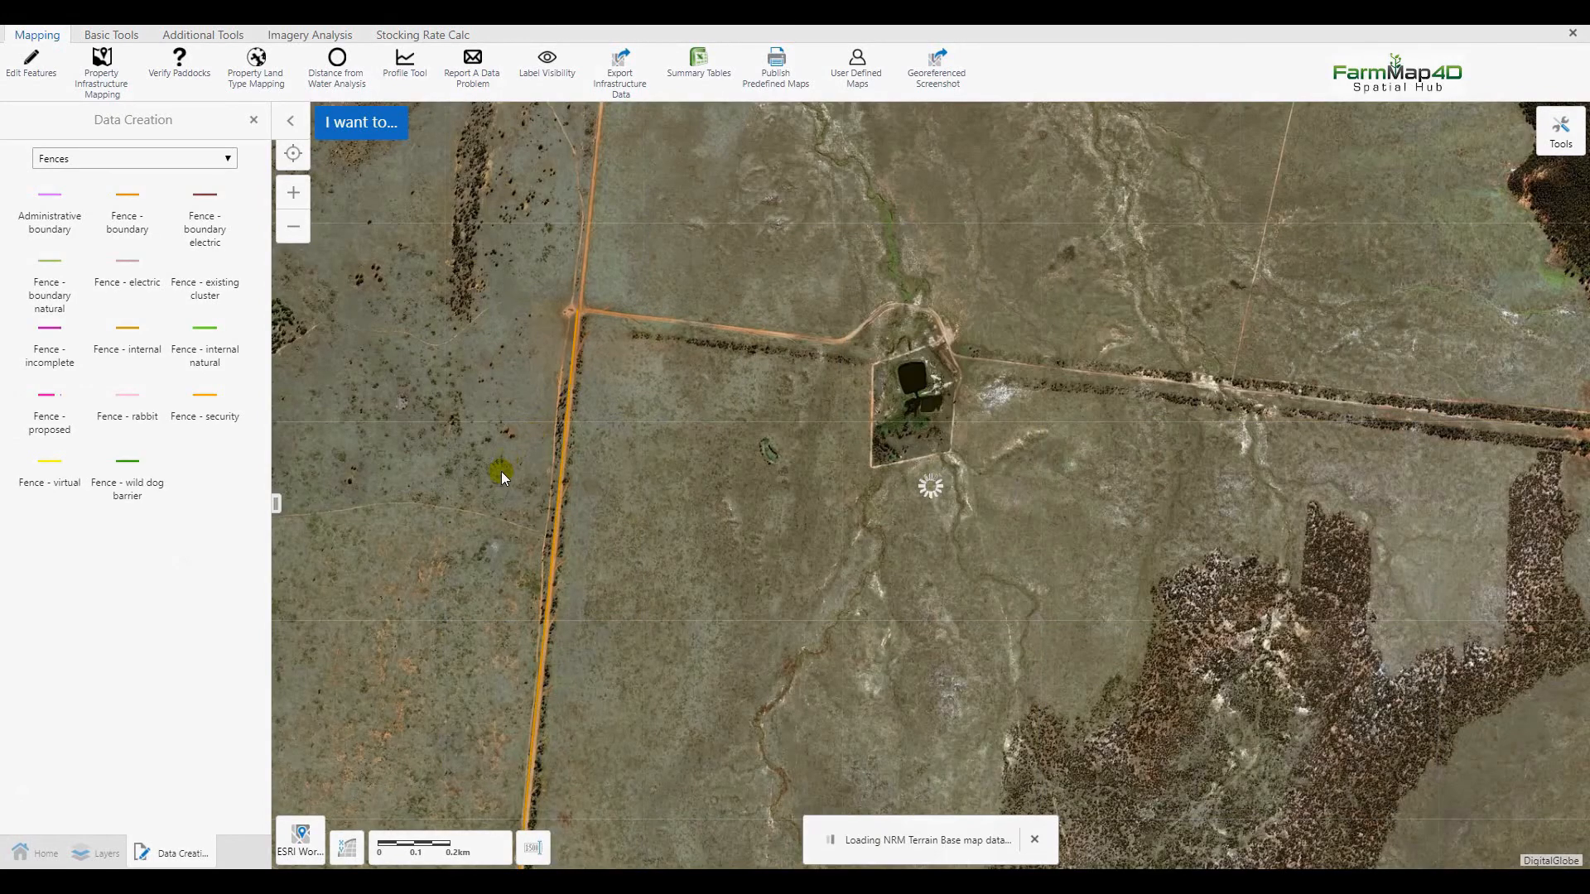
scroll(419, 450, down, 1)
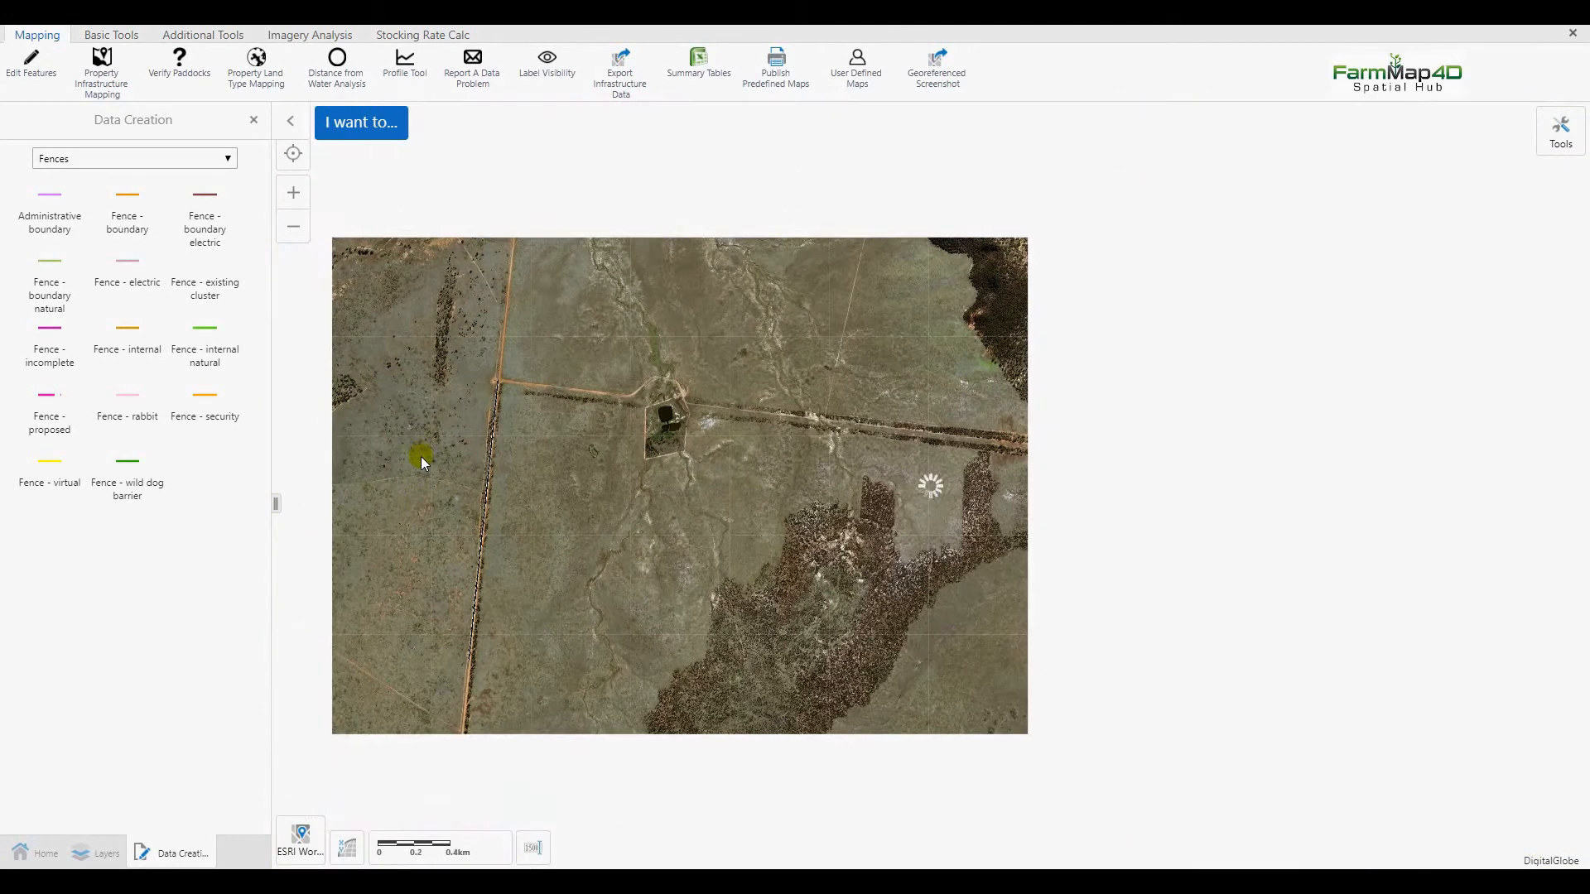
scroll(474, 319, down, 1)
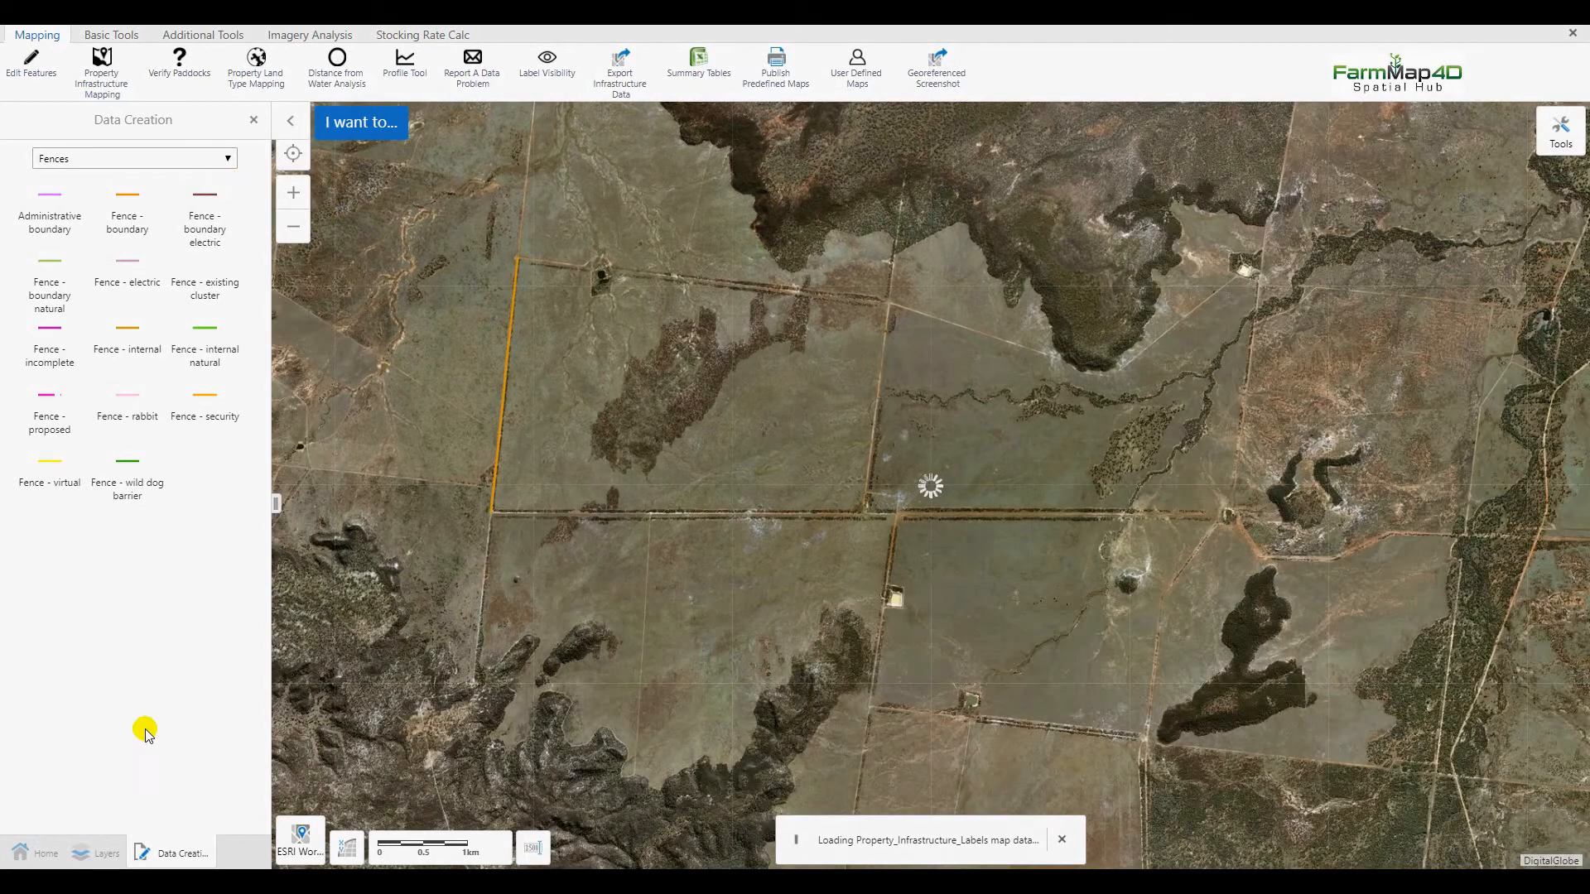
click(253, 120)
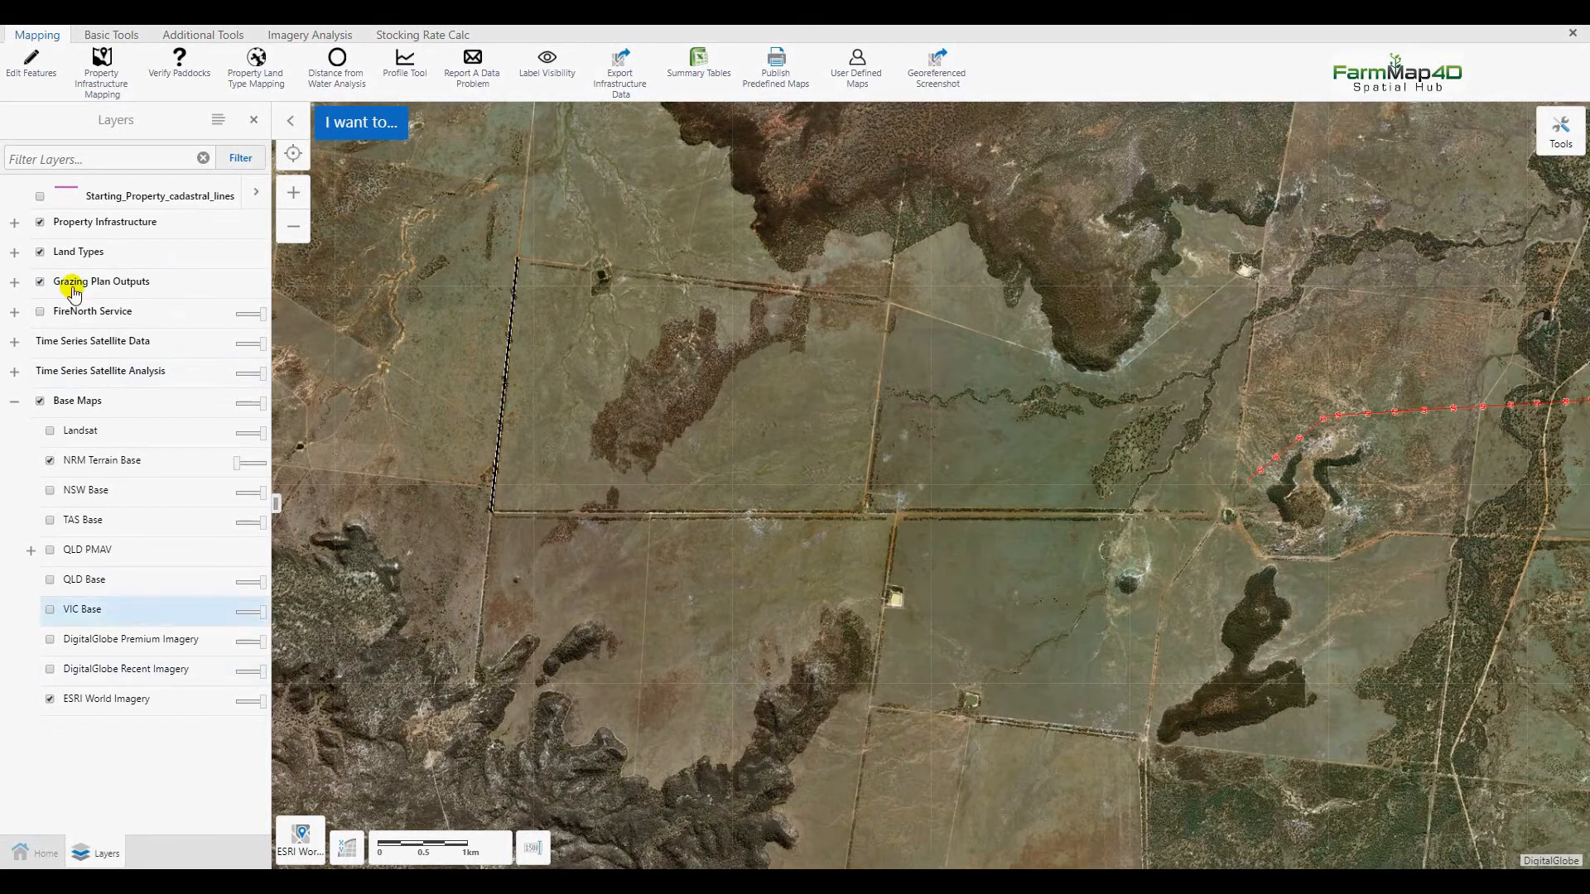
click(41, 199)
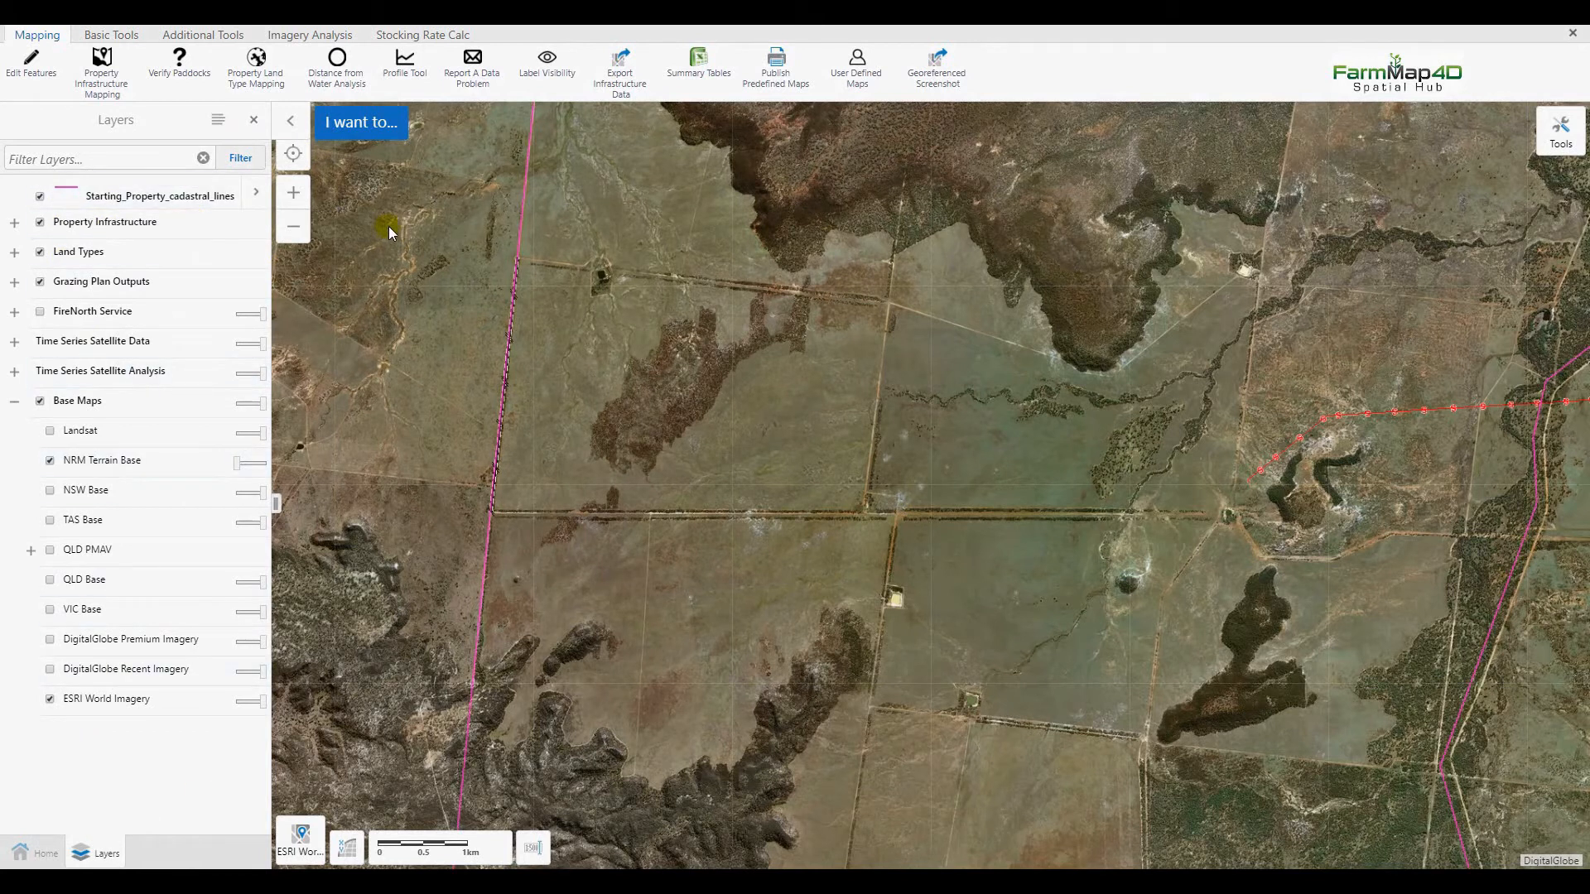
drag(389, 226, 375, 513)
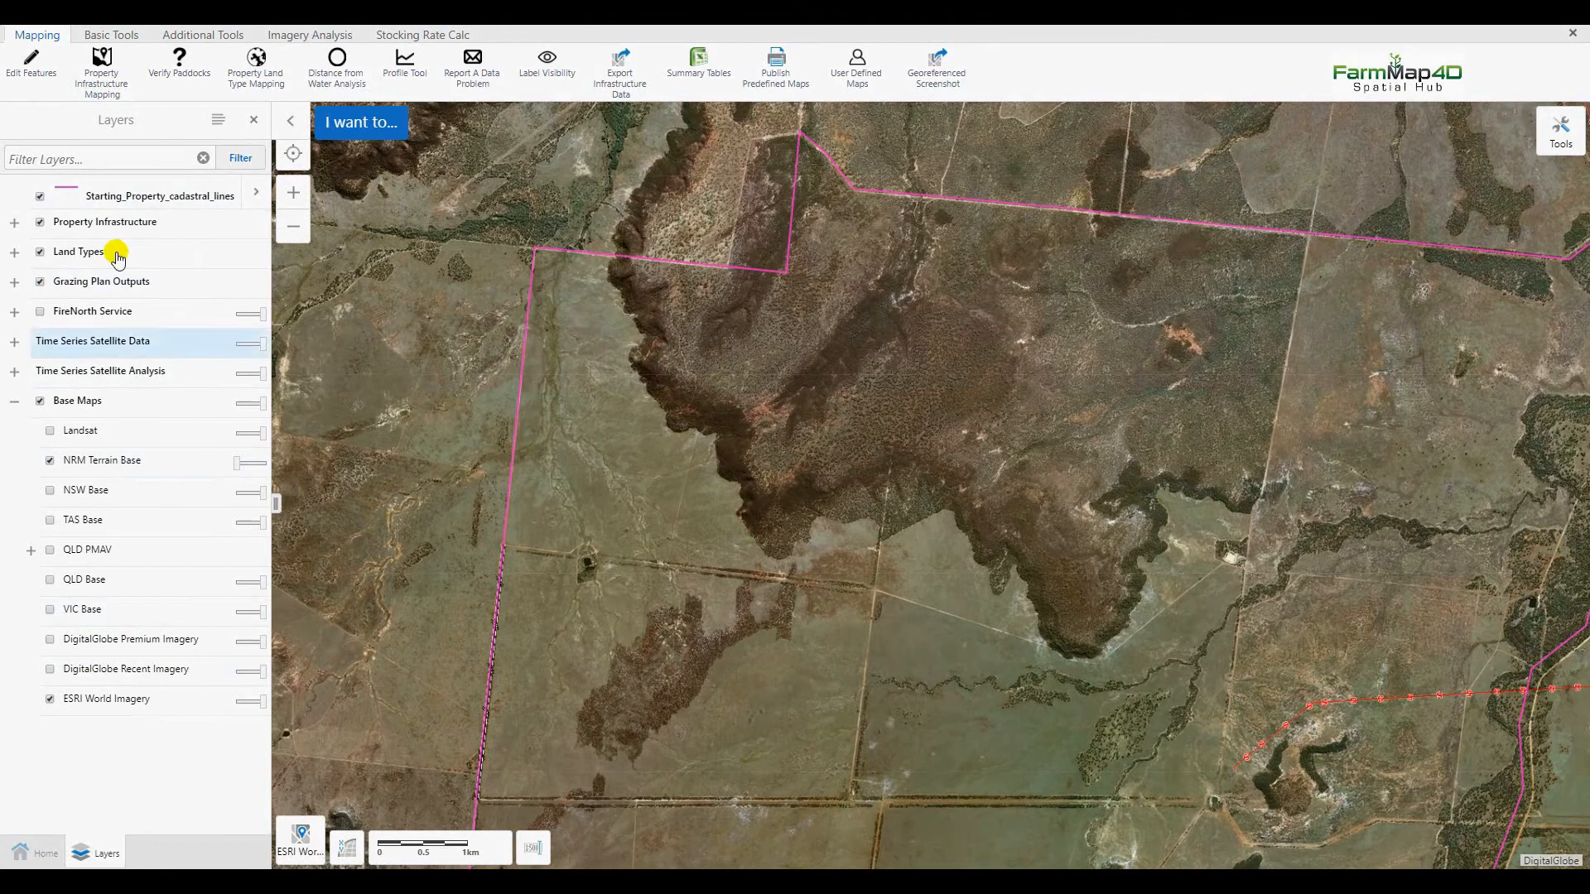
click(42, 199)
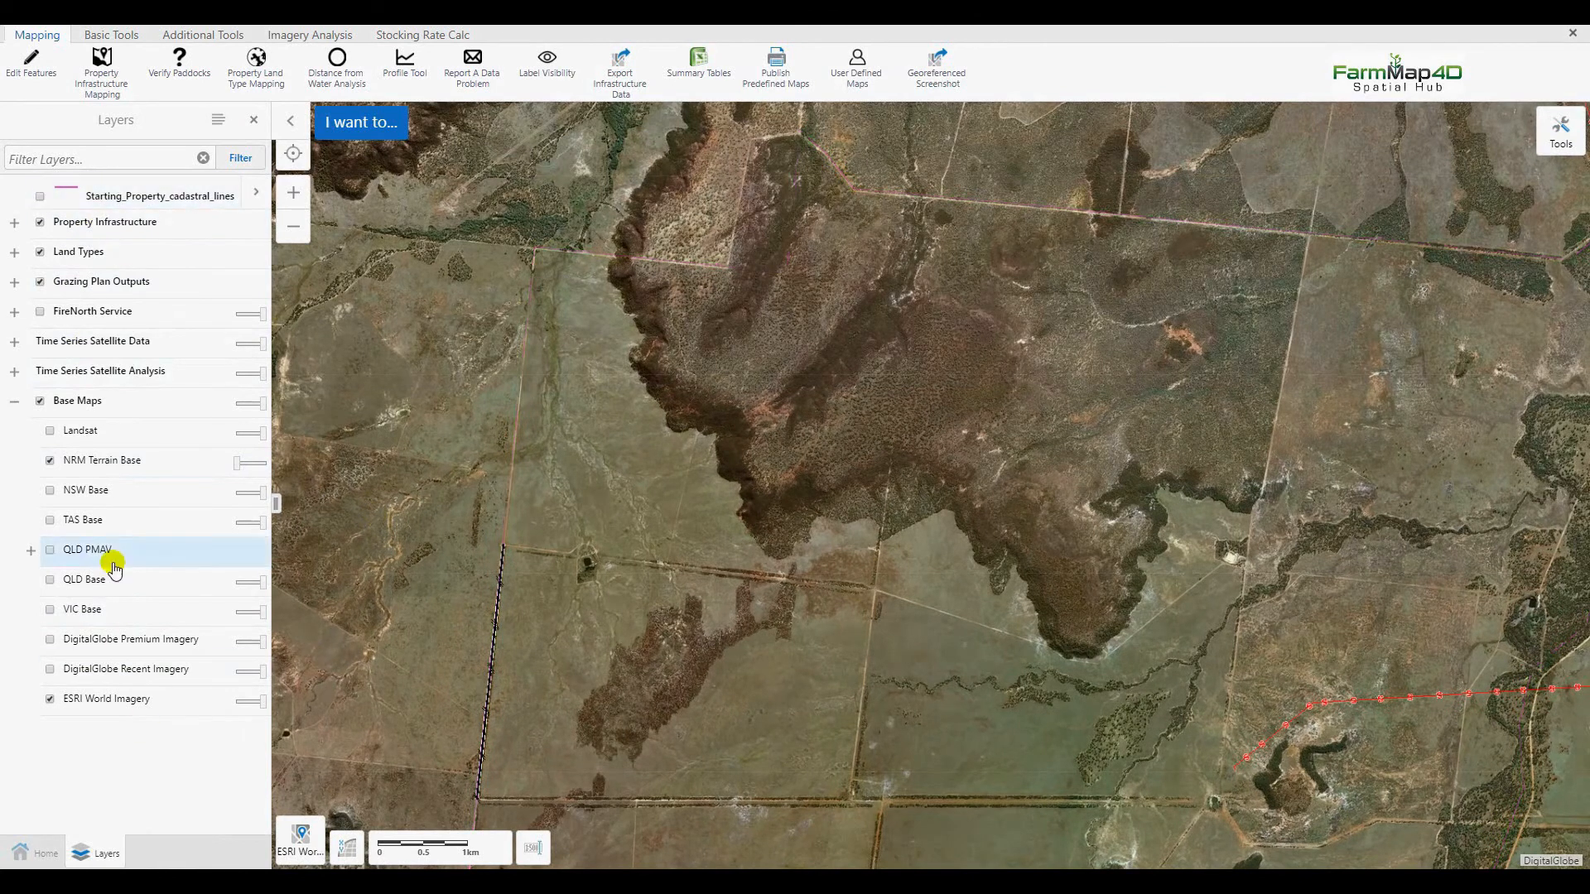
Draw a second Fence - boundary line from the first fence's northern end to the property's northwest corner
click(110, 98)
click(127, 214)
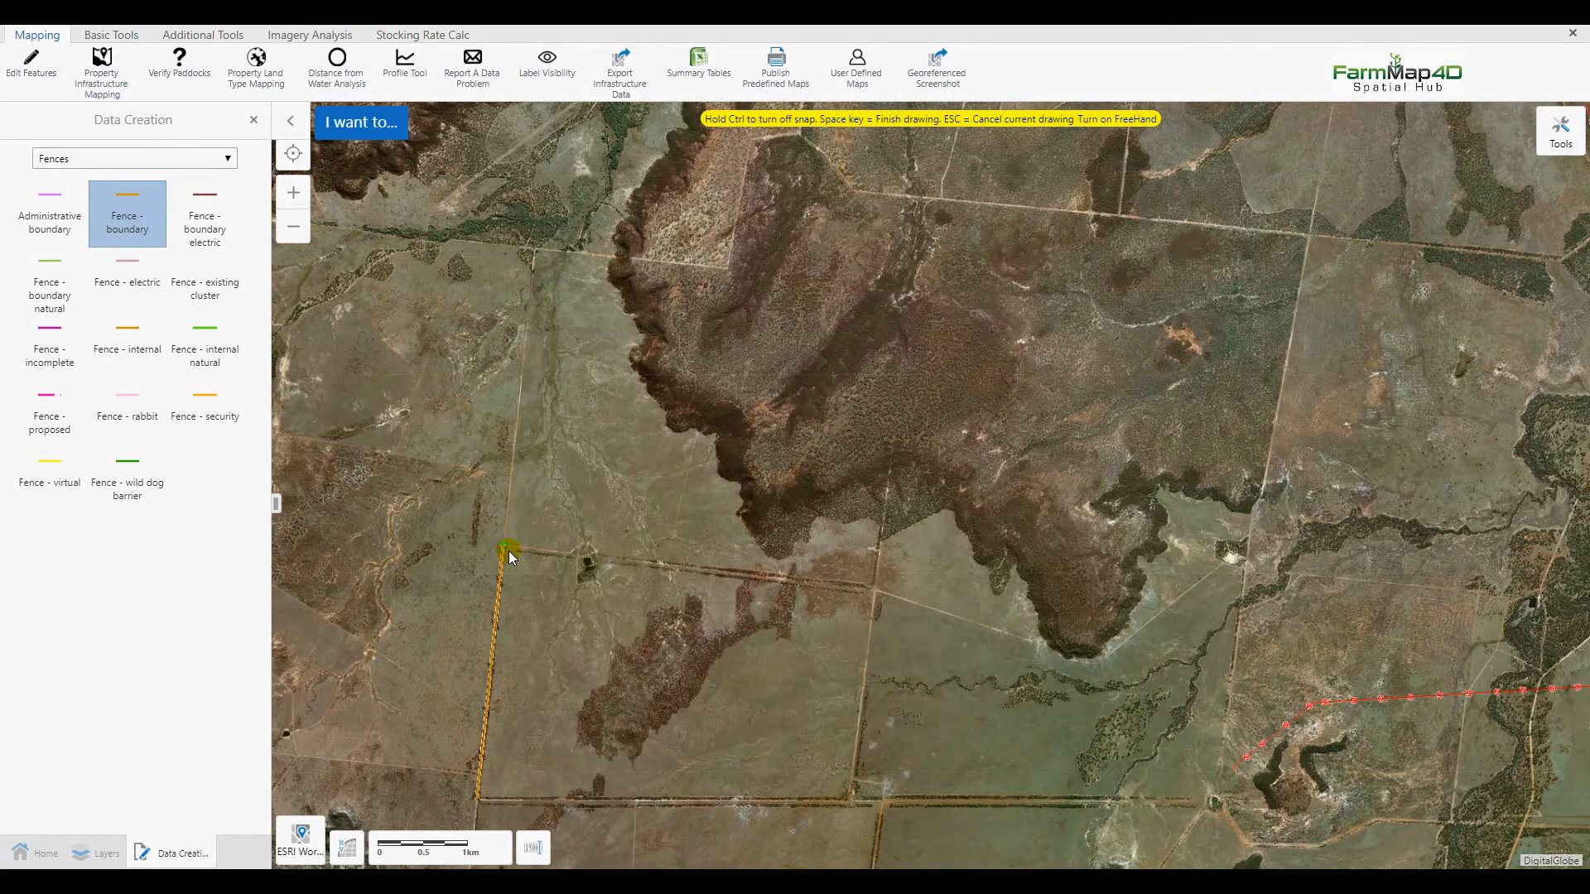
scroll(504, 547, up, 4)
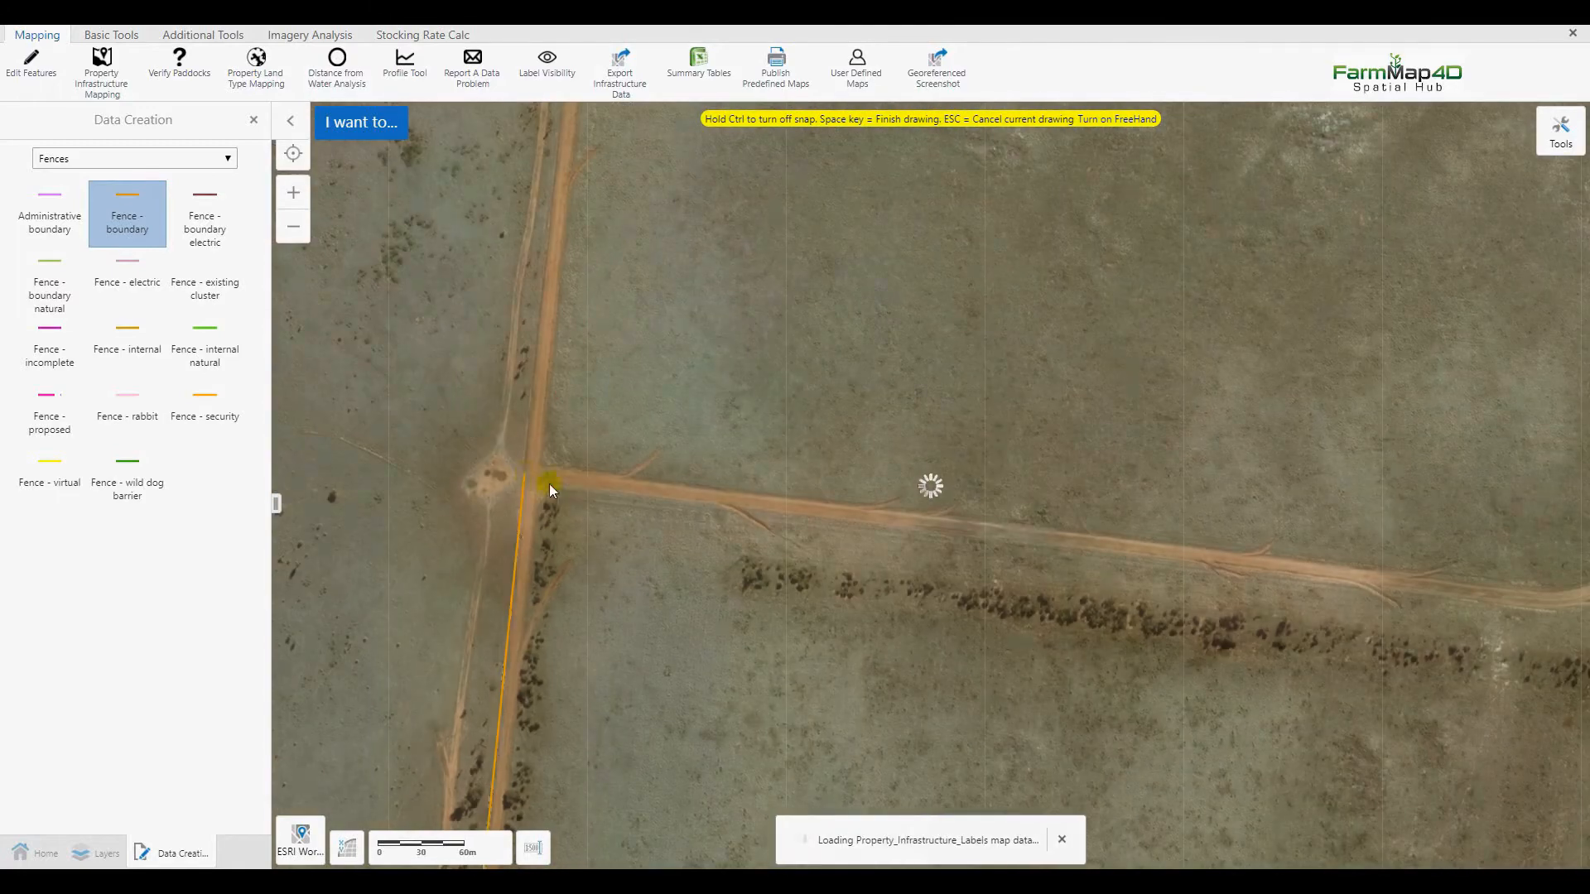
scroll(611, 207, down, 3)
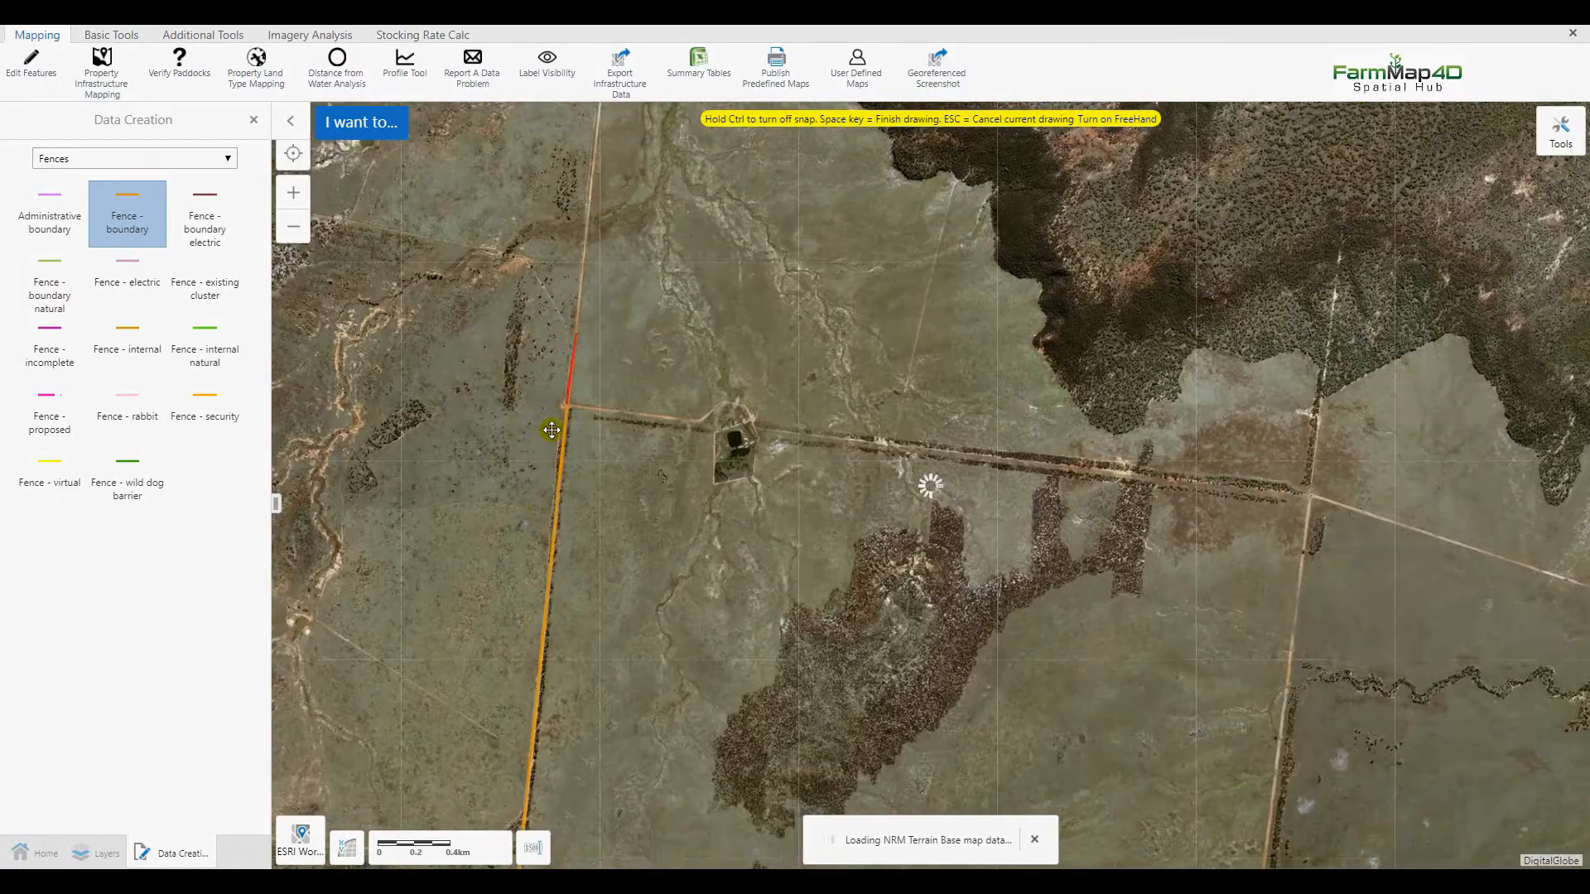
scroll(570, 113, up, 3)
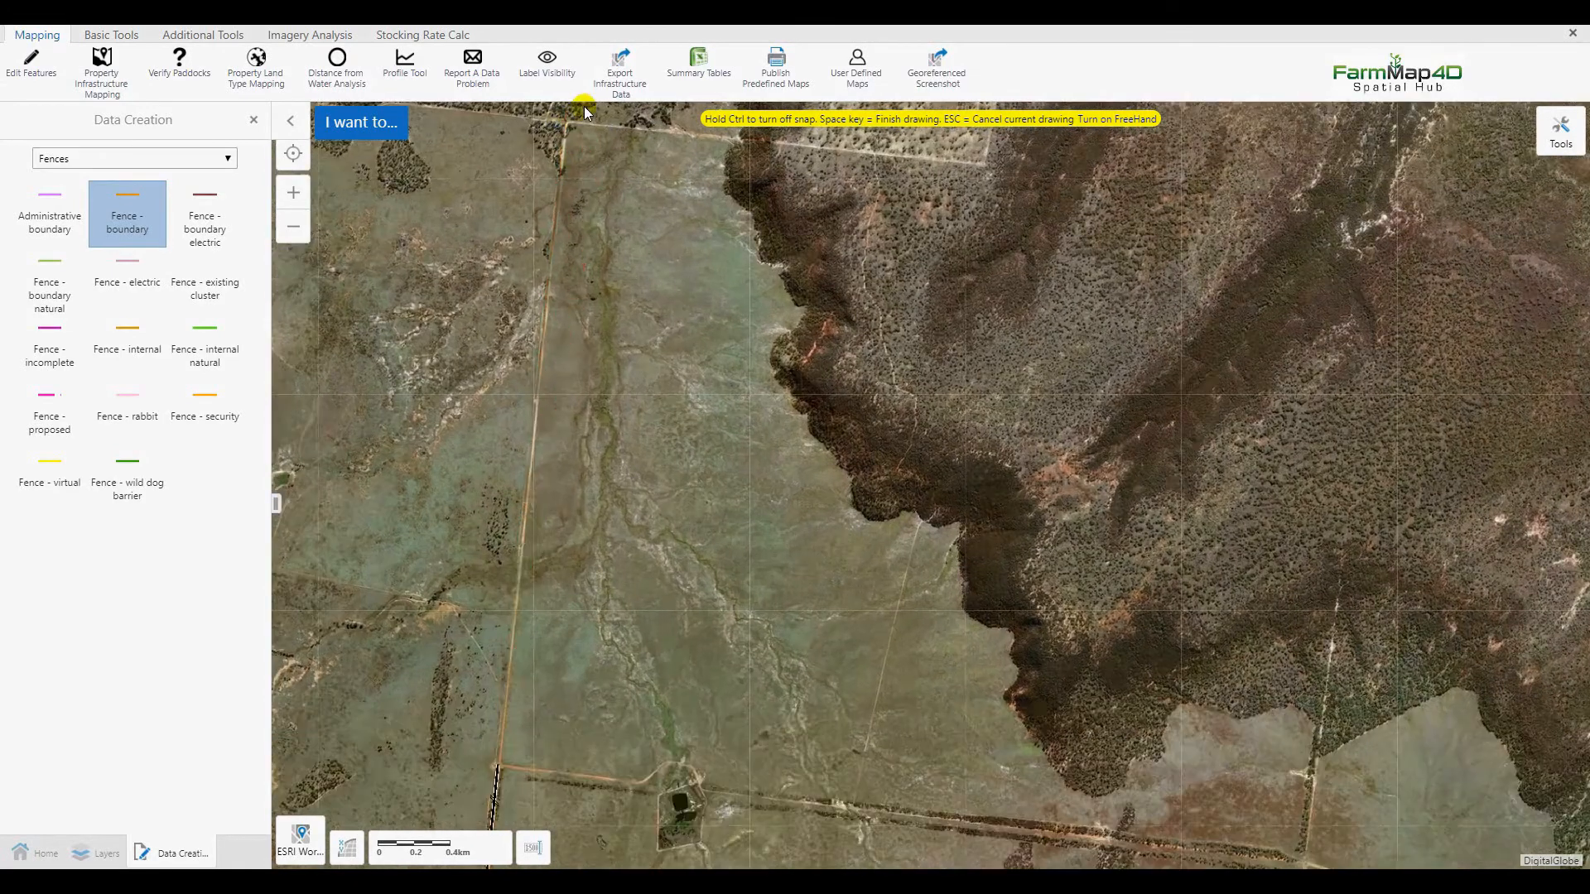
double_click(451, 211)
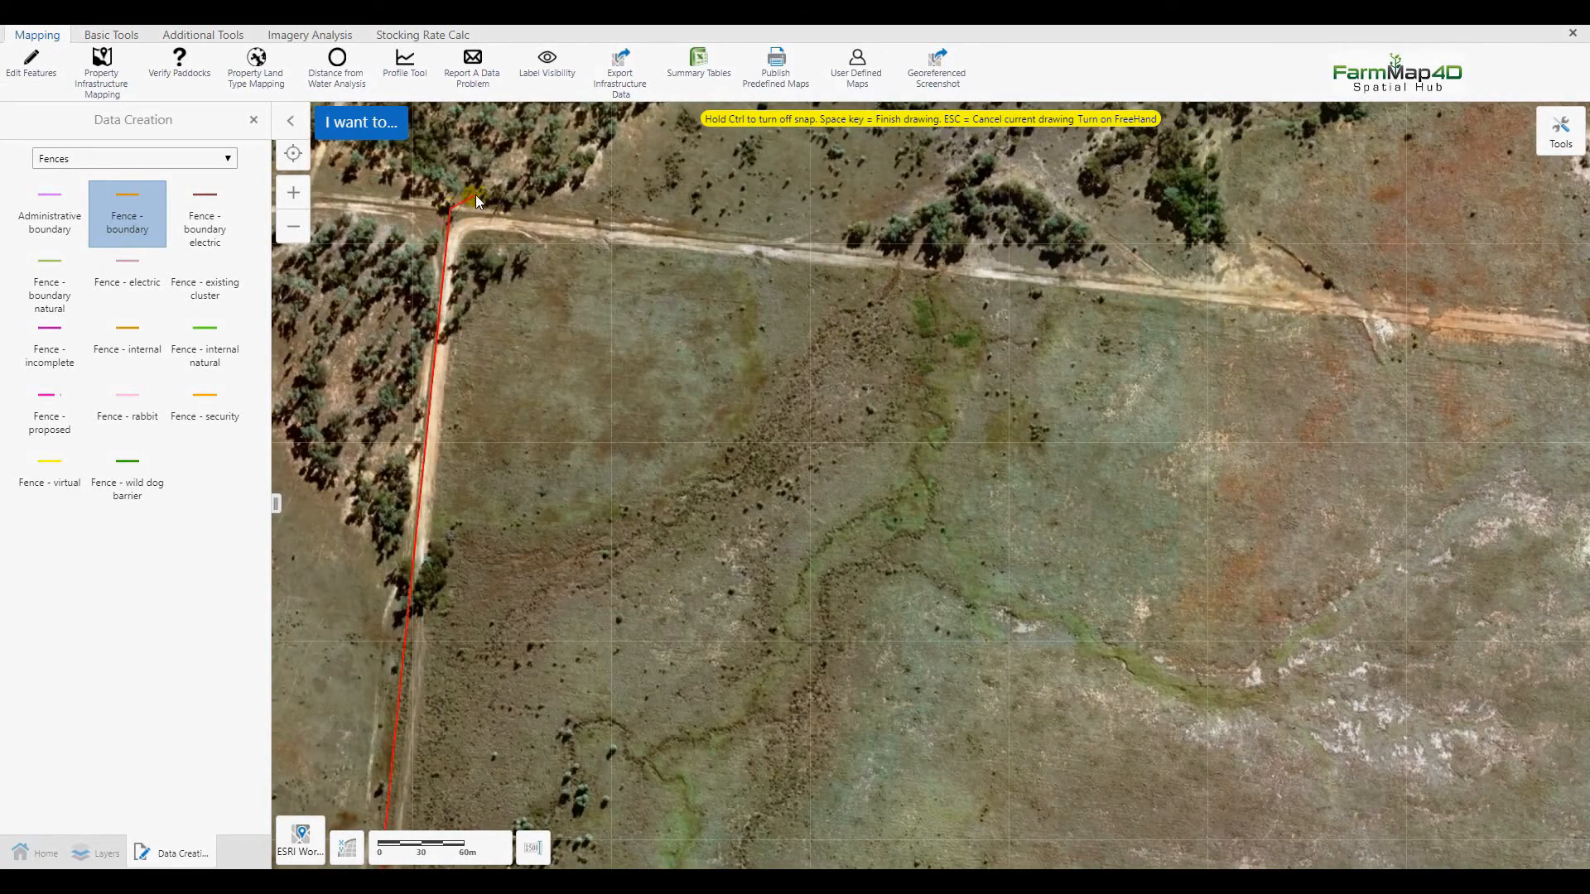
Save the second fence with built date 1978, data source World Imagery and construction 4 Barb wire
click(110, 207)
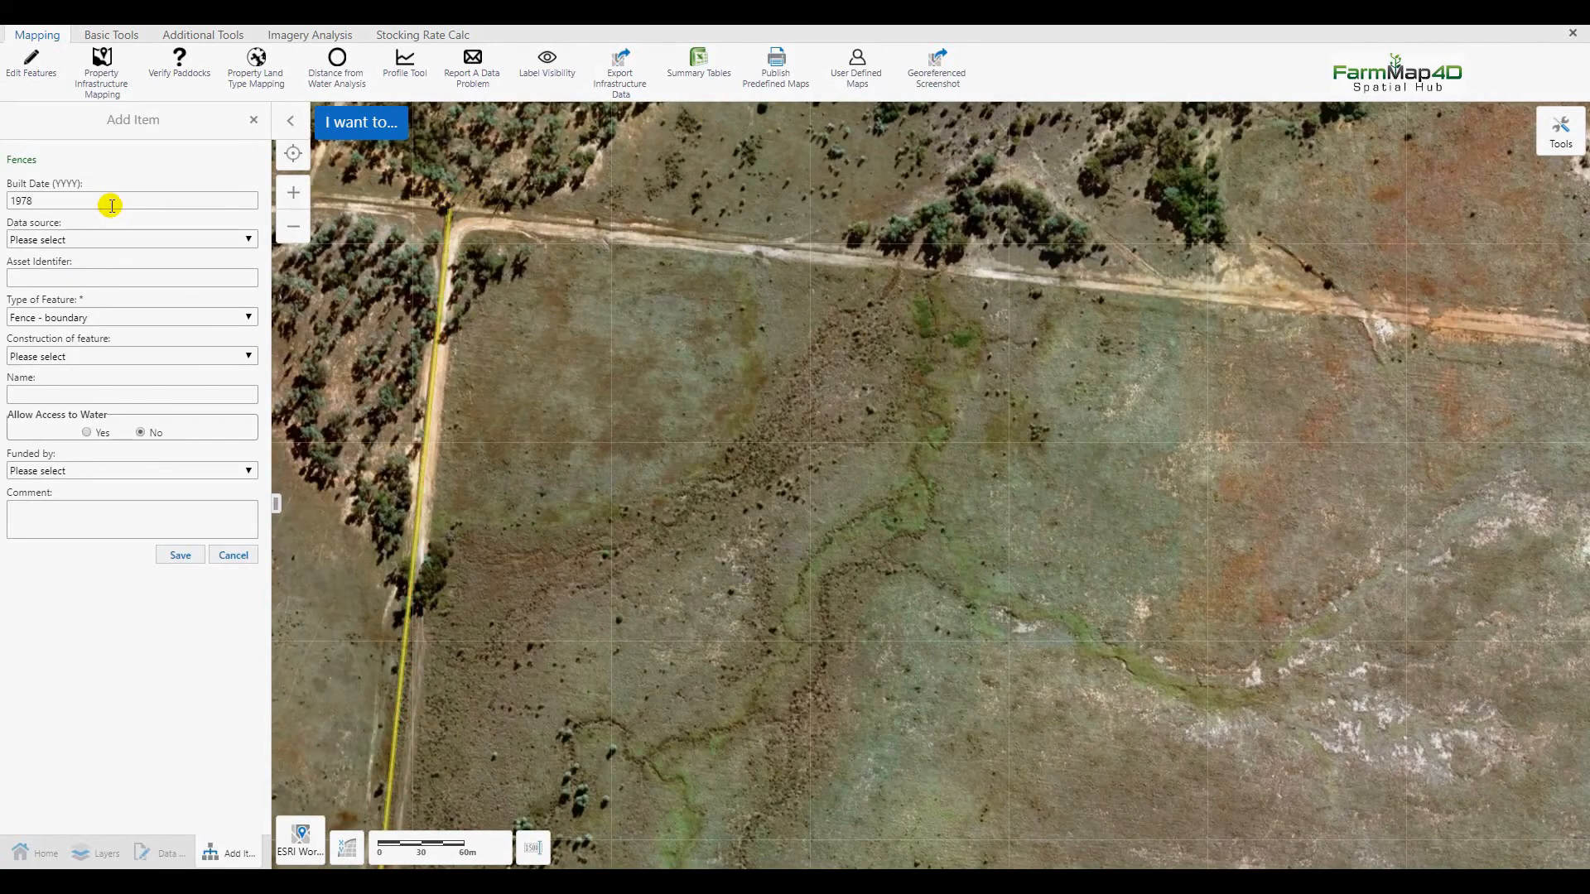
click(90, 240)
click(54, 650)
click(112, 358)
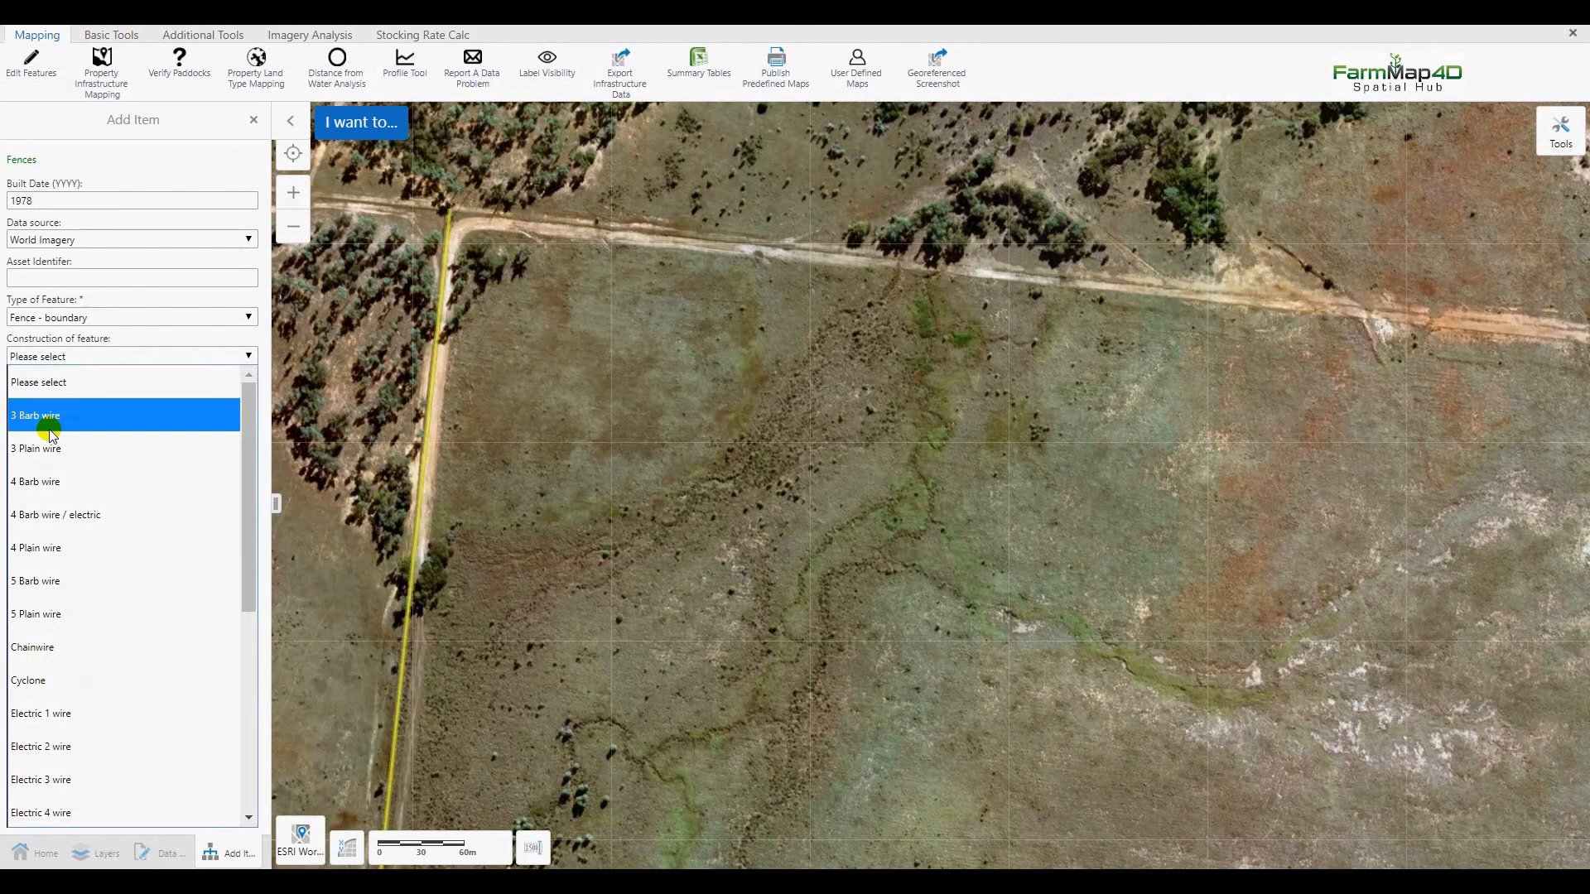
click(46, 486)
click(181, 554)
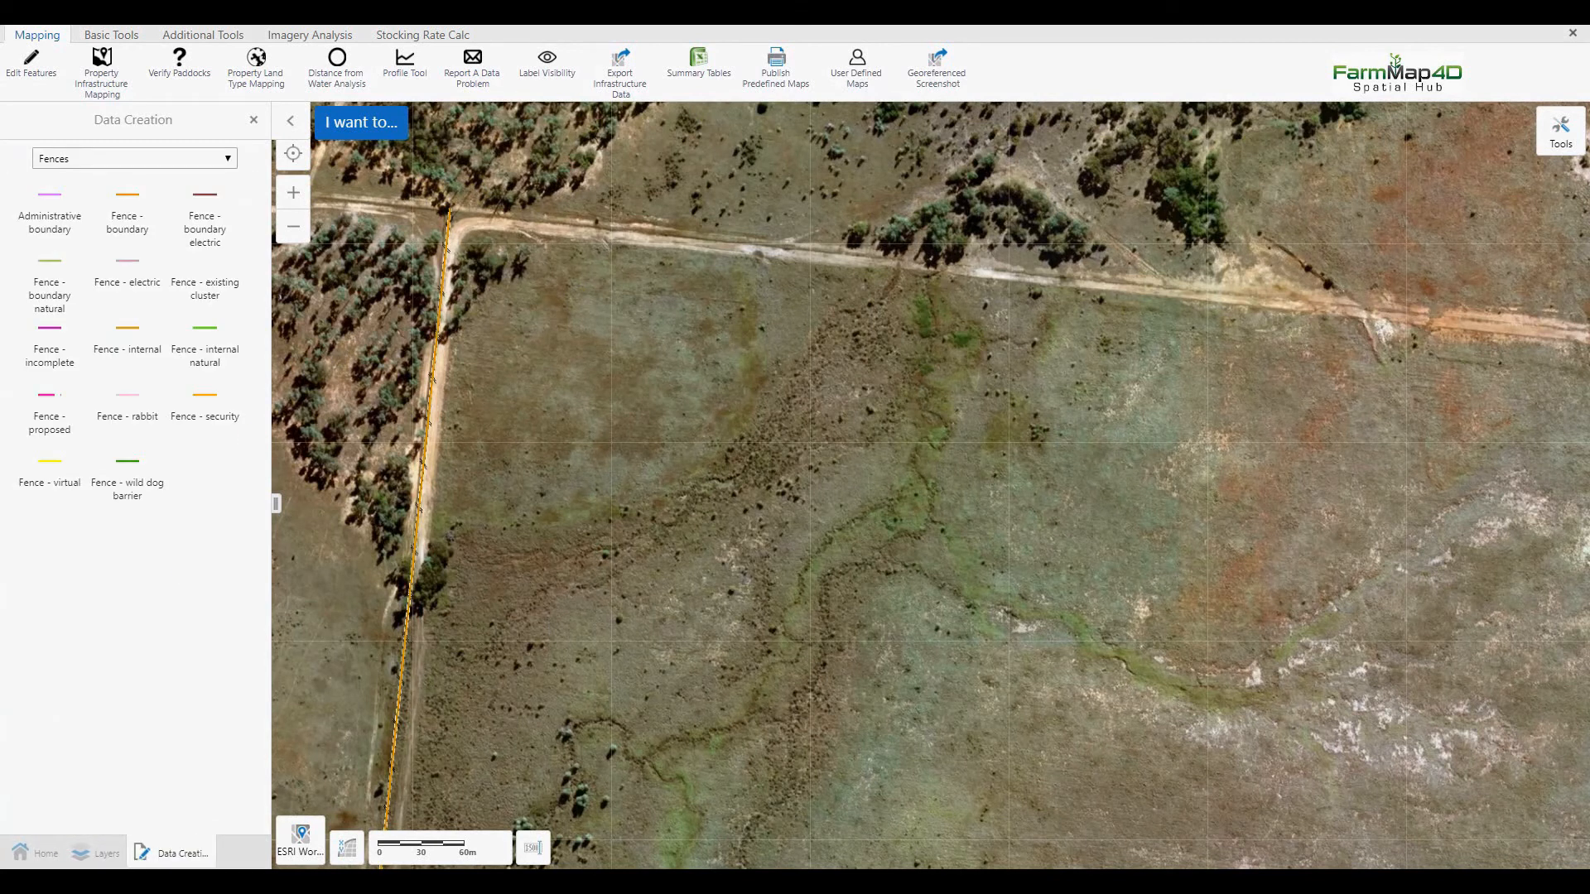
Start a third Fence - boundary line at the northwest corner and trace it east along the track to the bend
click(127, 213)
click(450, 210)
drag(1477, 389, 83, 429)
drag(1453, 515, 448, 534)
drag(1334, 609, 1156, 602)
scroll(1159, 602, up, 1)
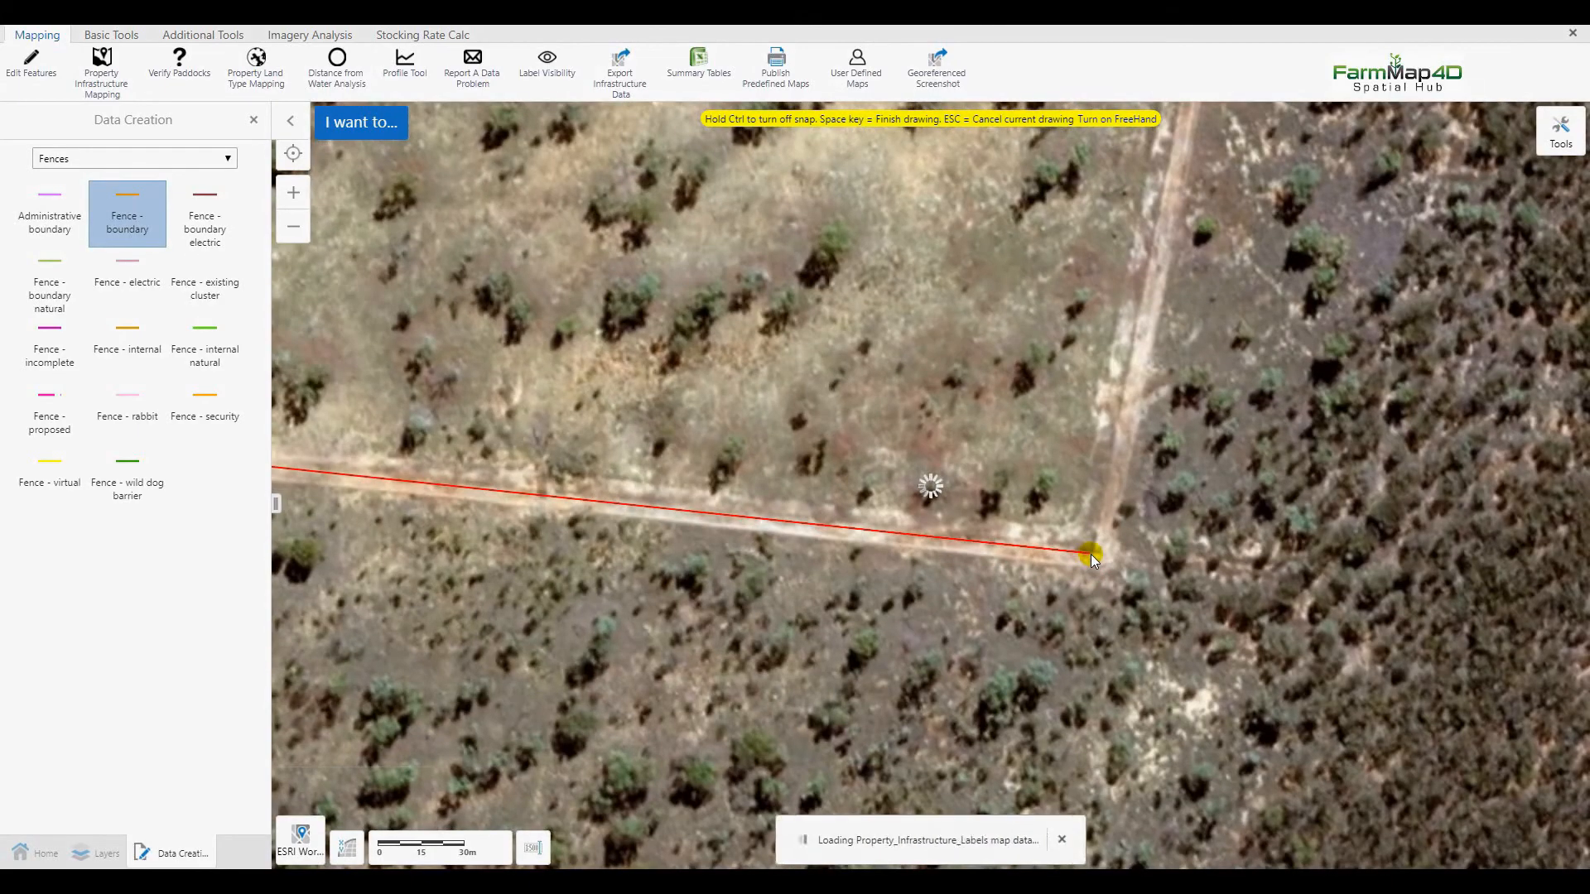
click(1090, 553)
Extend the boundary fence north from the bend to the next corner of the track
scroll(1202, 170, down, 1)
drag(1202, 170, 1077, 709)
drag(1171, 270, 1002, 605)
drag(1117, 257, 944, 629)
drag(946, 170, 798, 539)
click(795, 538)
Extend the boundary fence east along the track to the junction where the track turns southeast
drag(1519, 423, 955, 495)
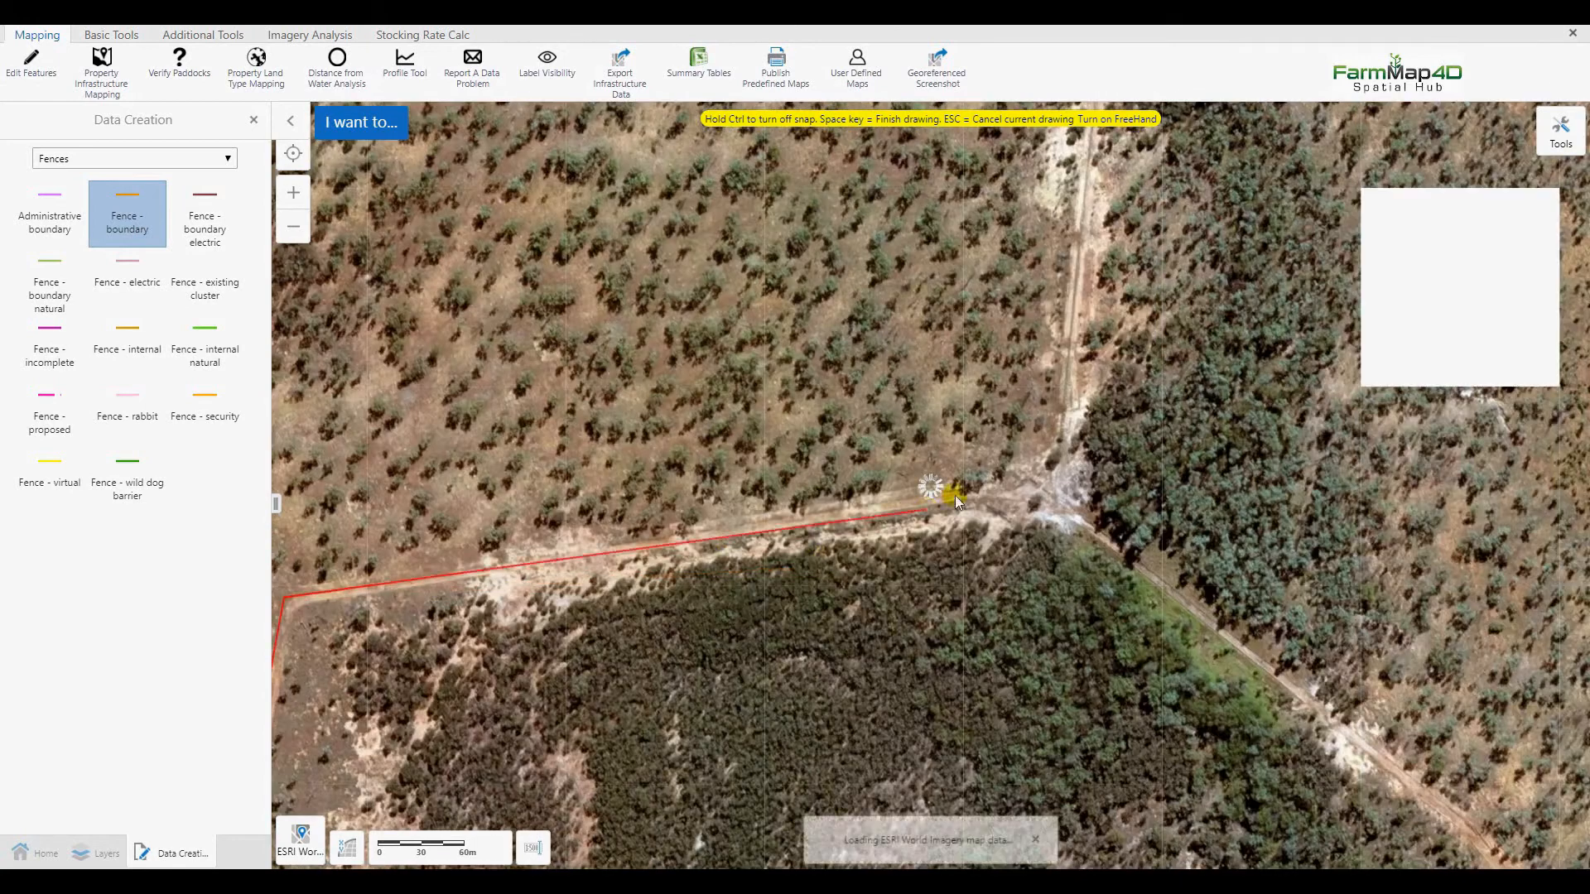
scroll(955, 495, up, 1)
click(1056, 435)
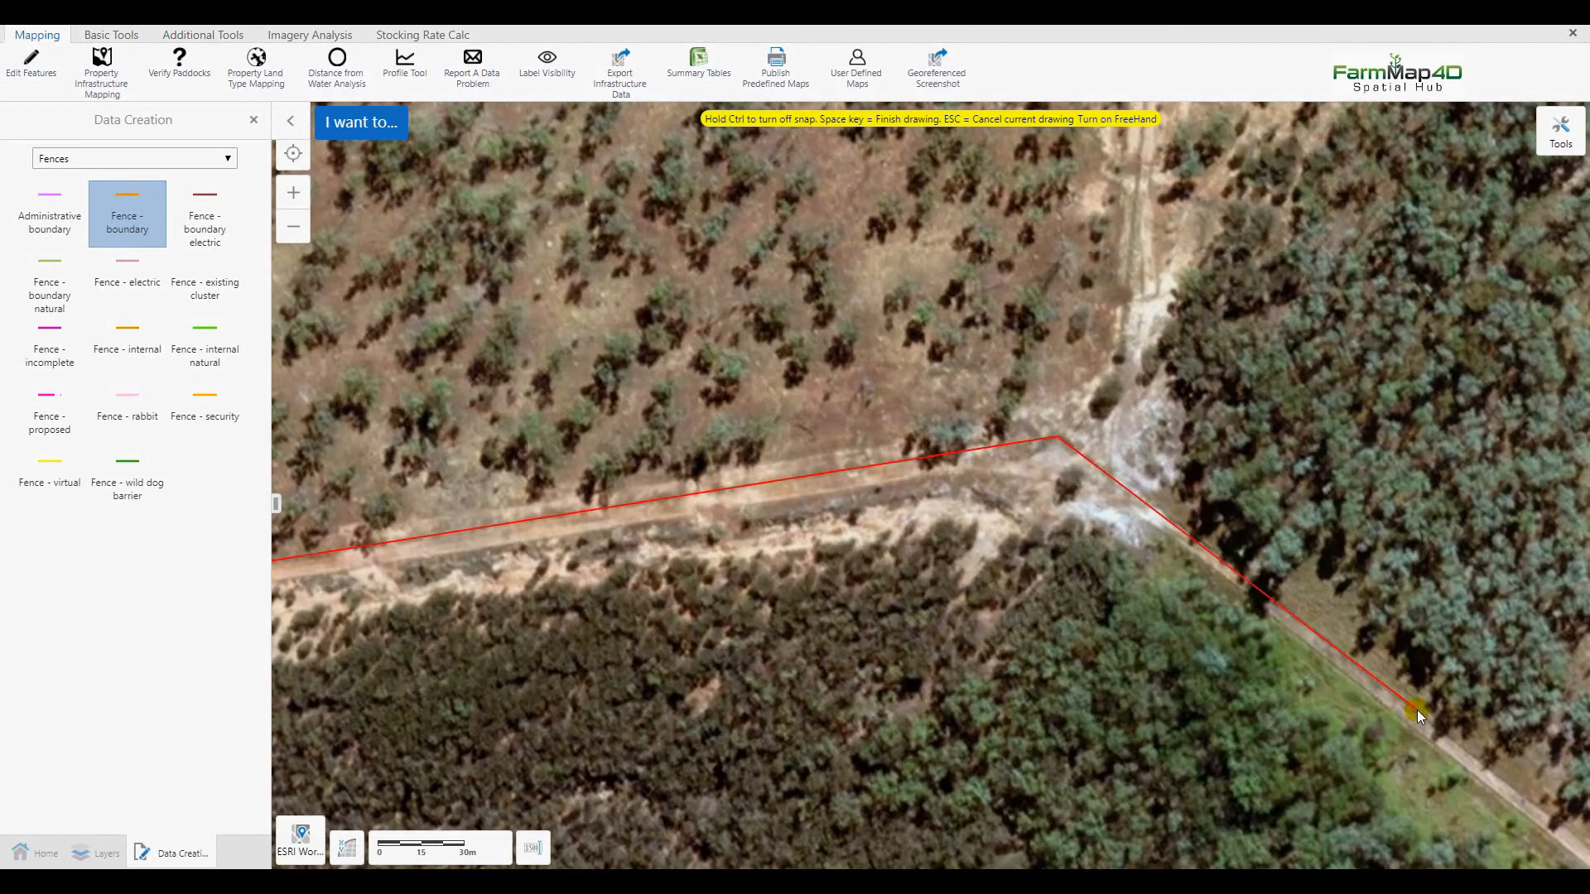
Trace the boundary fence southeast along the track and finish it at the corner where the track turns east
drag(1447, 741, 509, 284)
click(1120, 733)
drag(1120, 732, 704, 207)
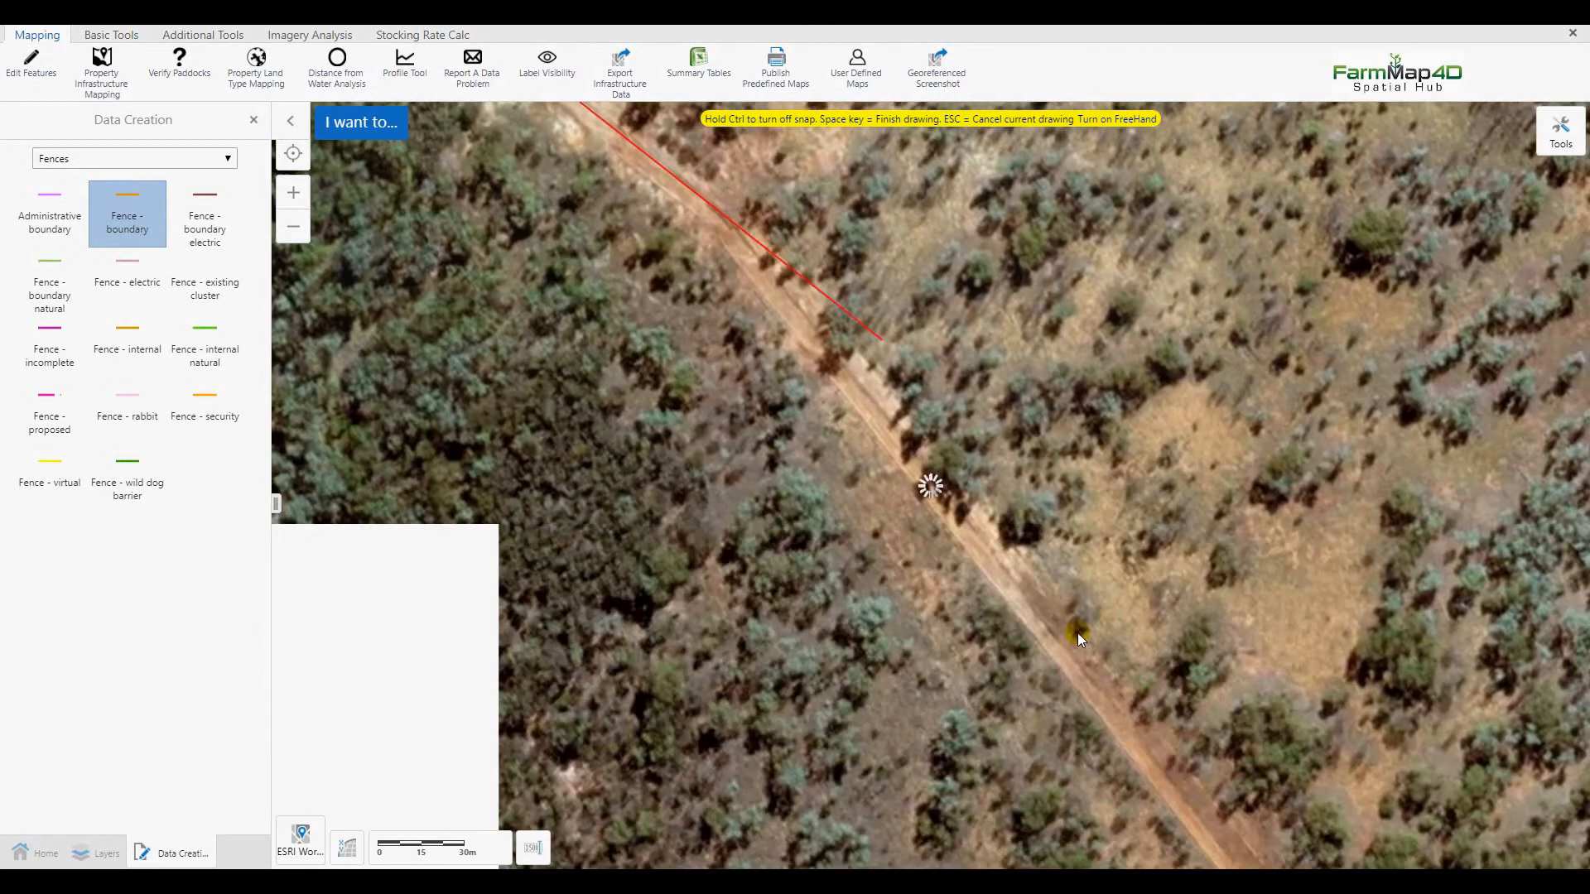
drag(1077, 633, 686, 254)
drag(1035, 654, 687, 347)
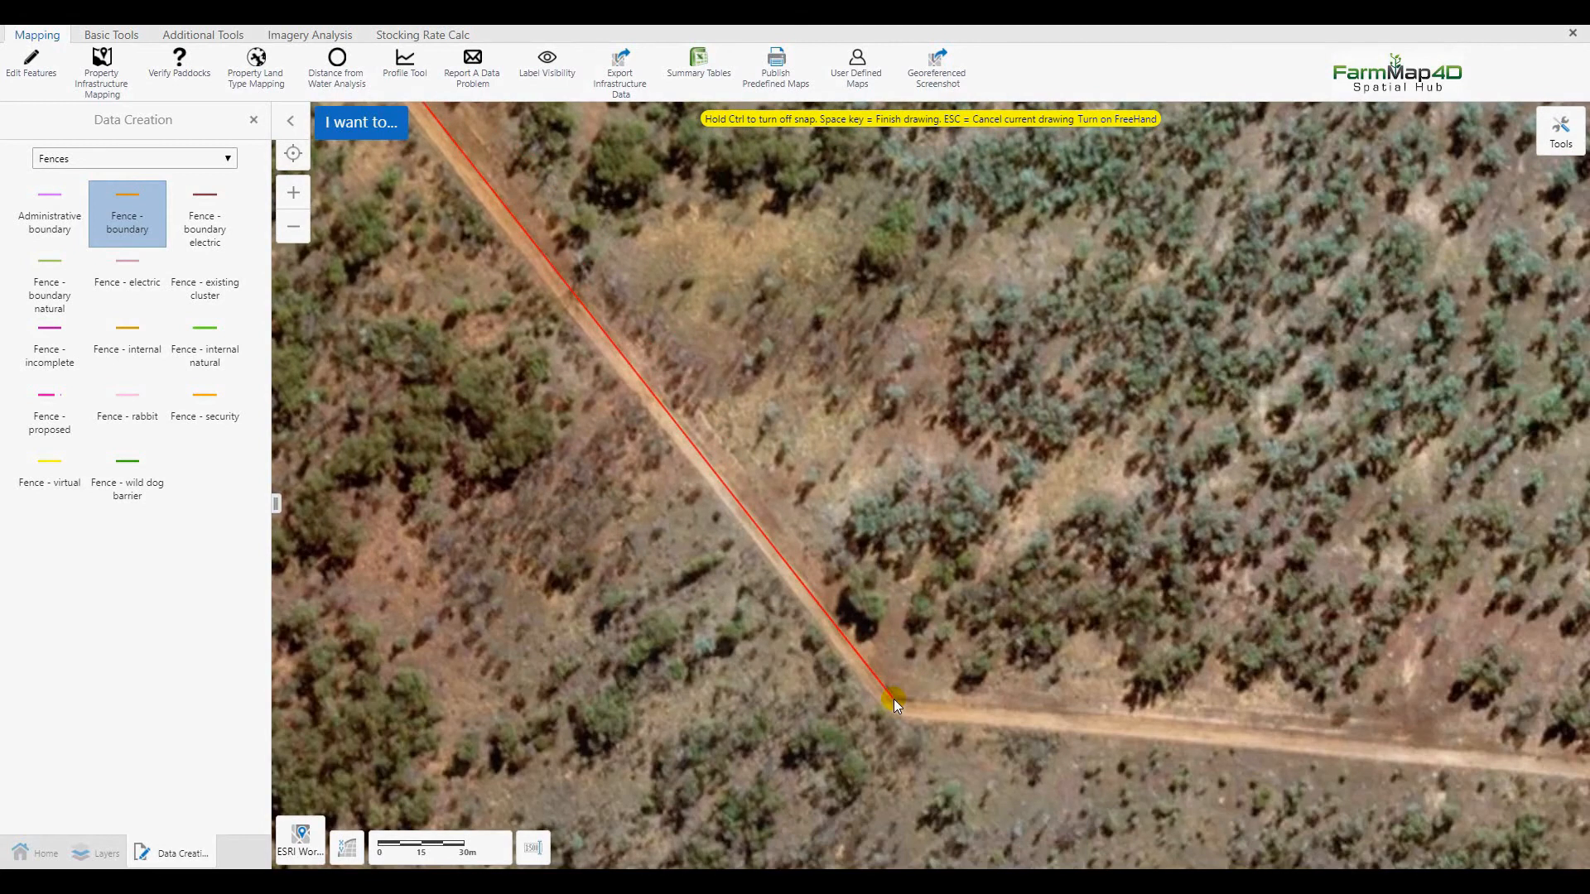
double_click(892, 699)
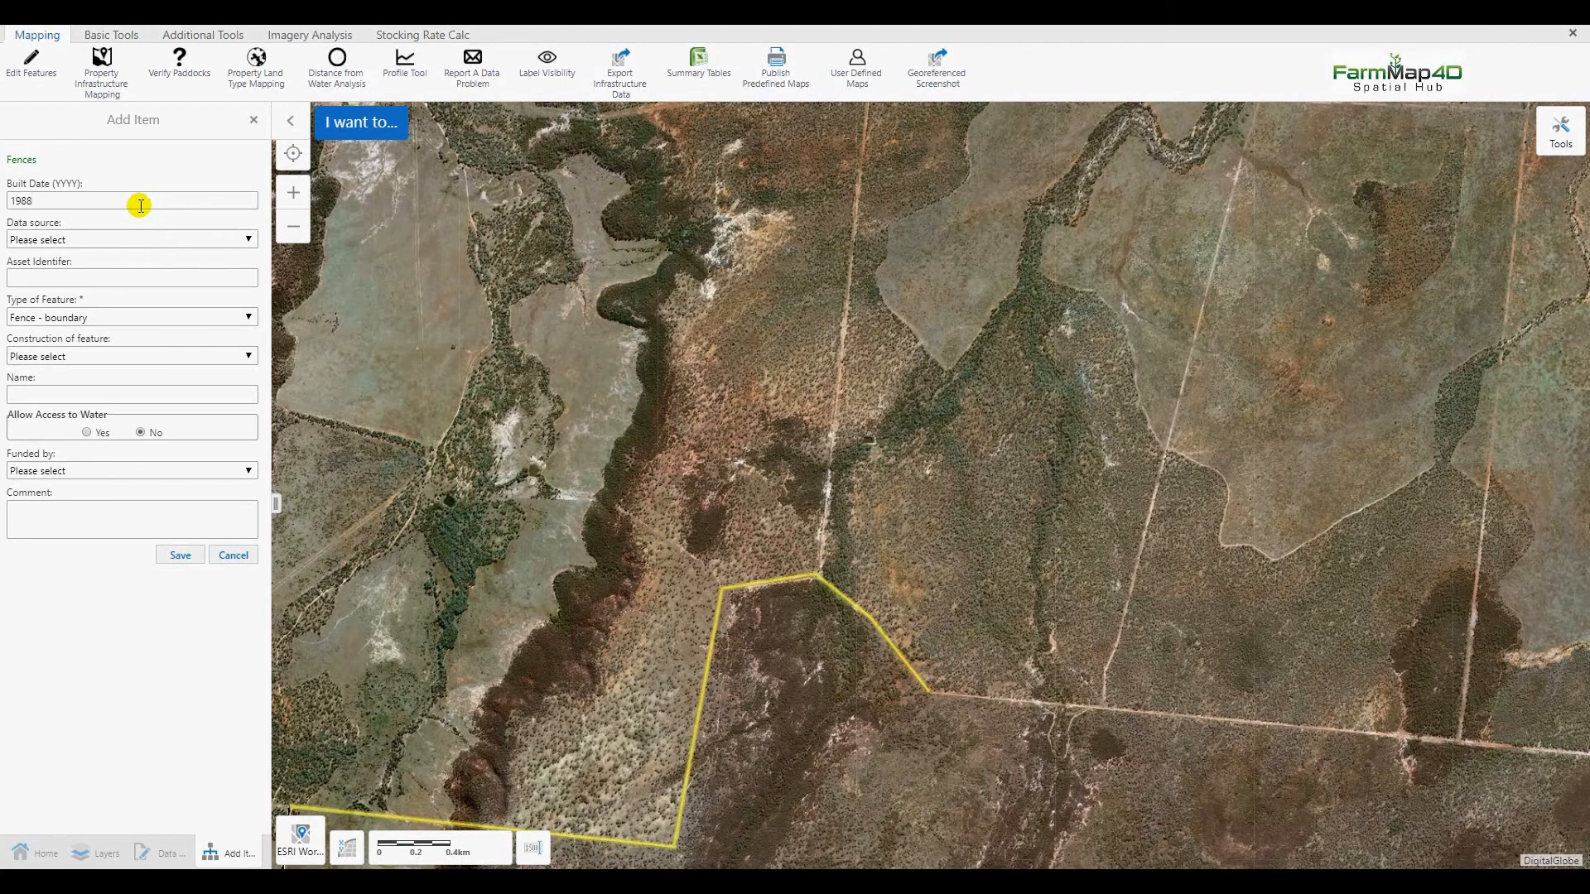
Save the third fence with built date 1988, data source World Imagery and a construction type
click(133, 239)
click(101, 646)
click(73, 356)
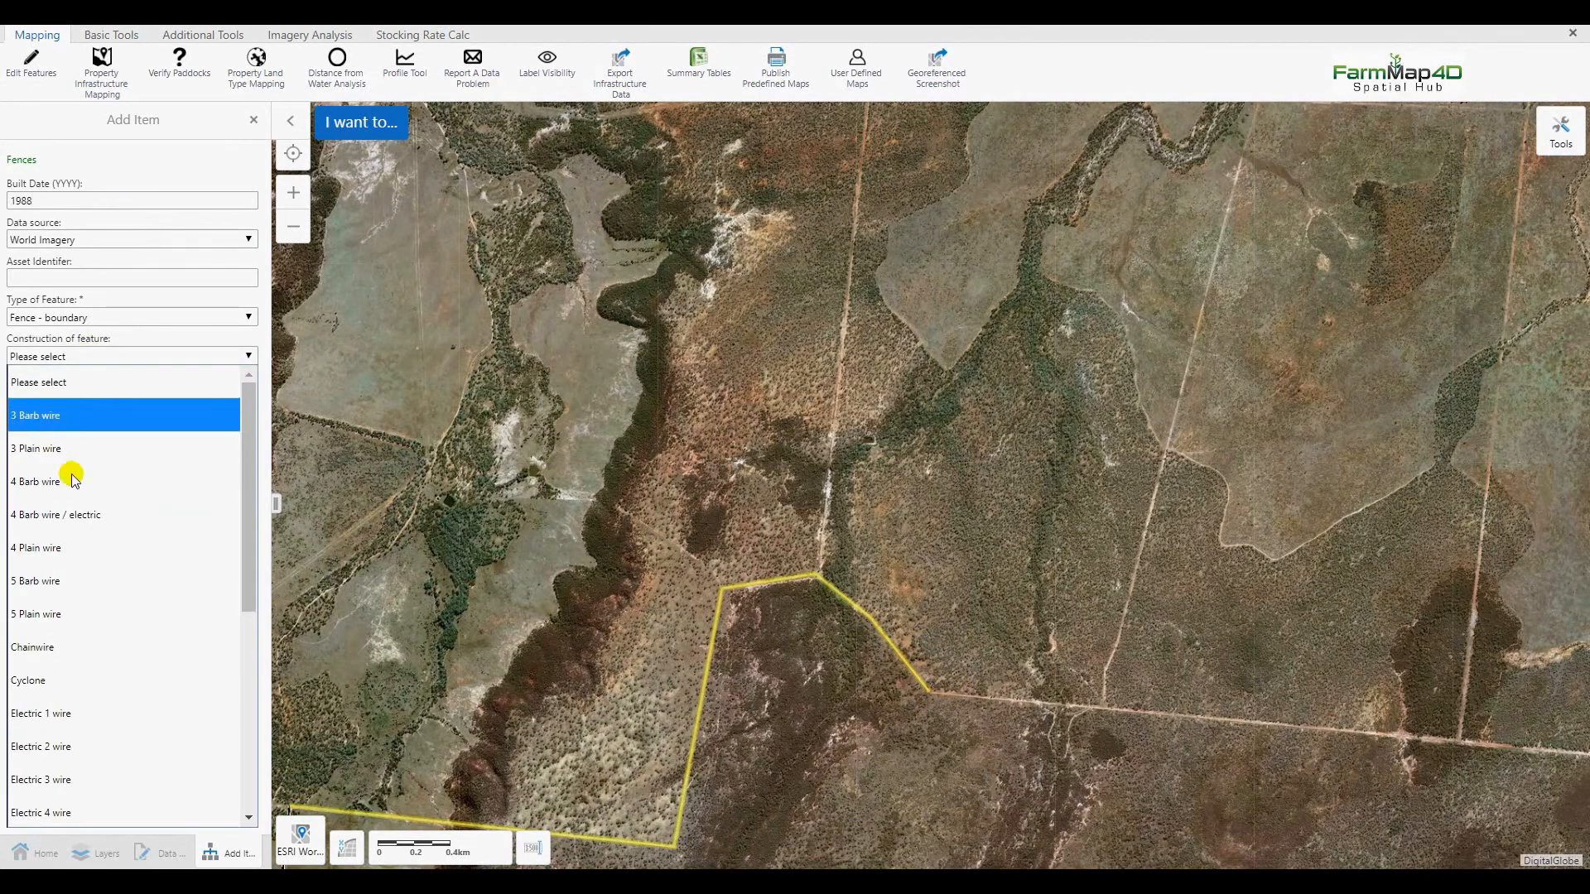
scroll(73, 478, down, 5)
click(71, 632)
click(177, 560)
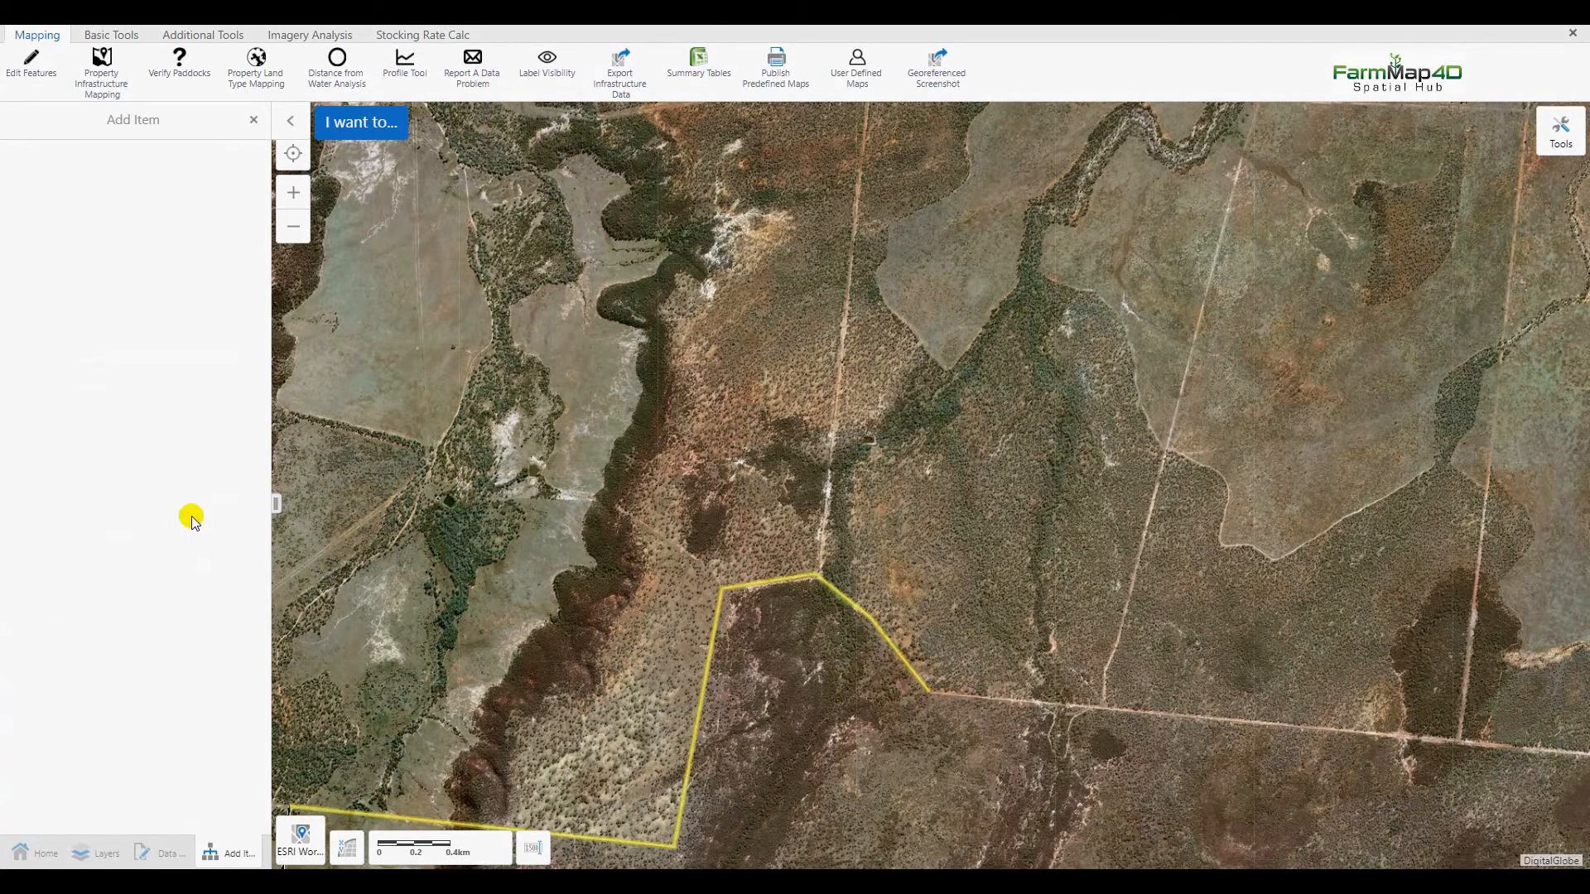
click(234, 184)
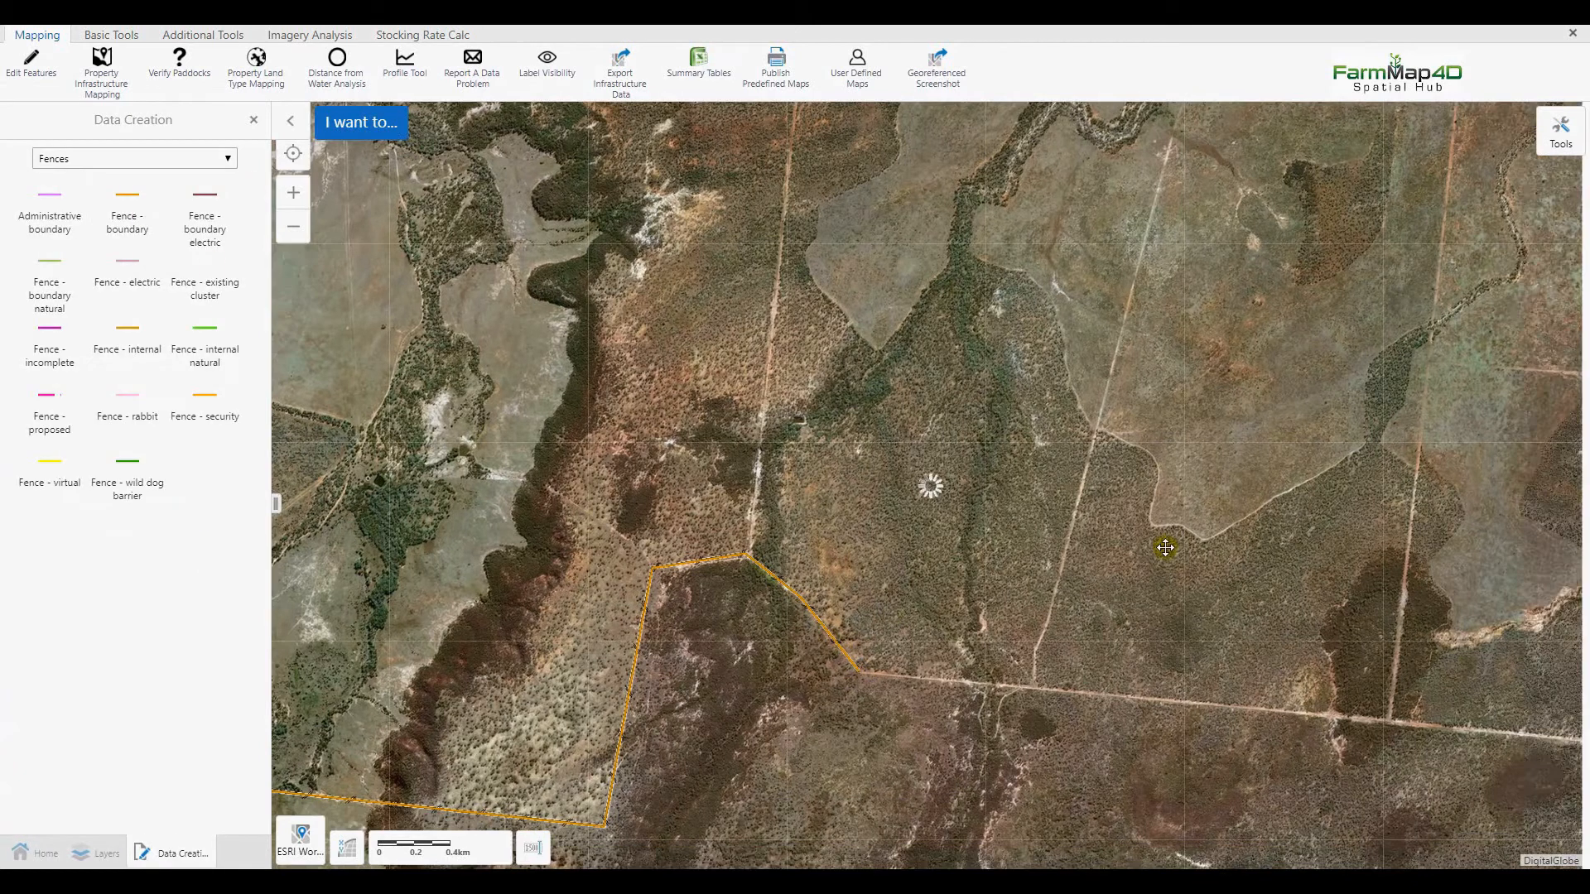
Draw a fourth Fence - boundary line from the third fence's end east along the track to the intersection with the north-south track
click(128, 213)
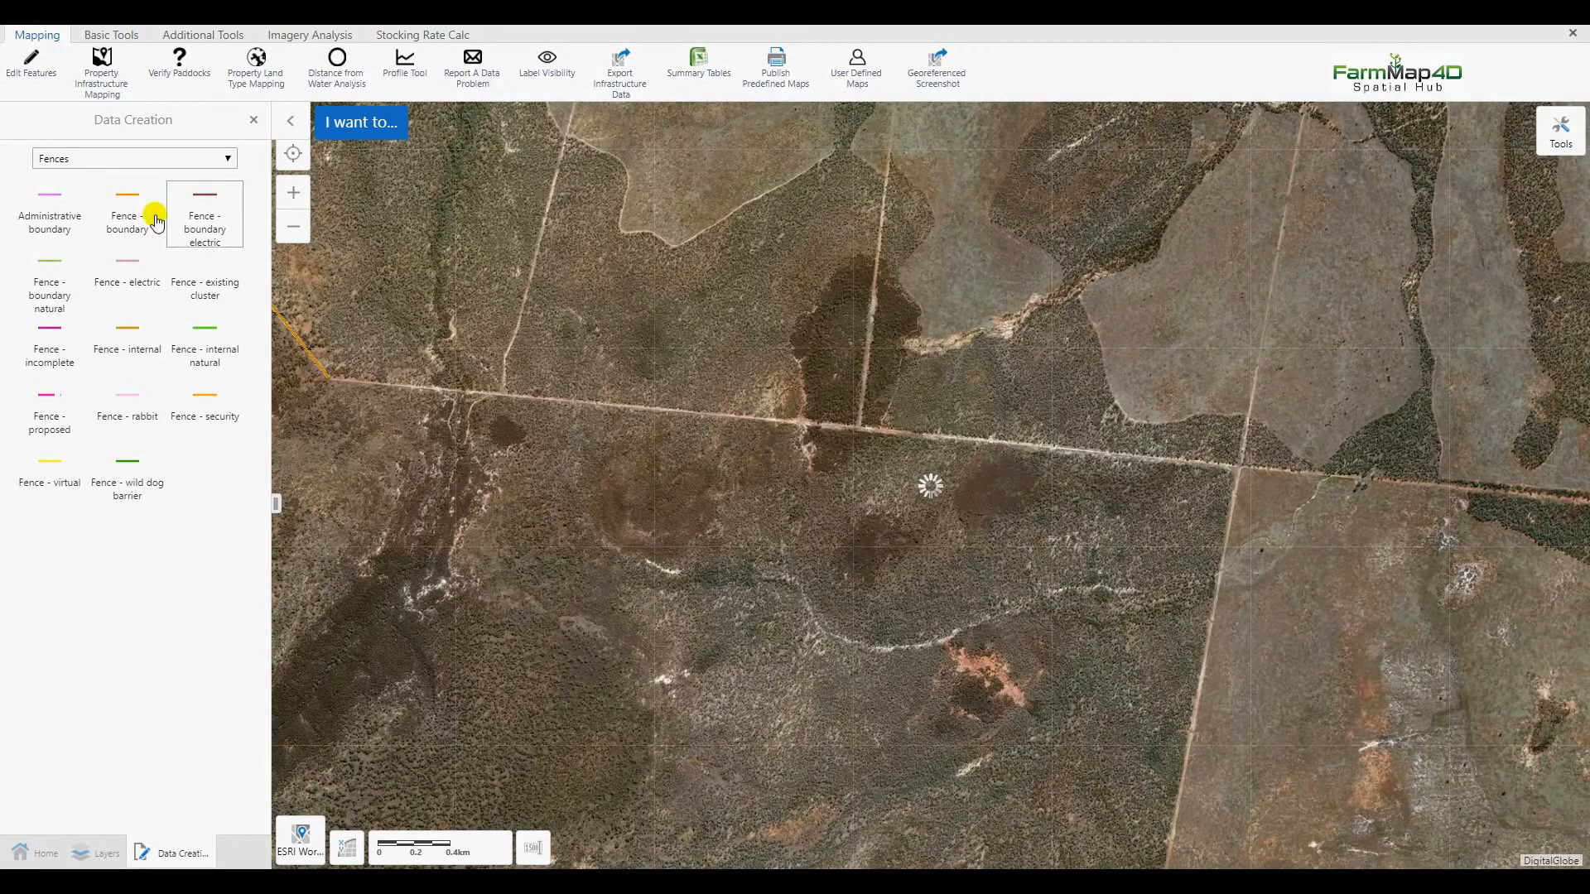
click(330, 380)
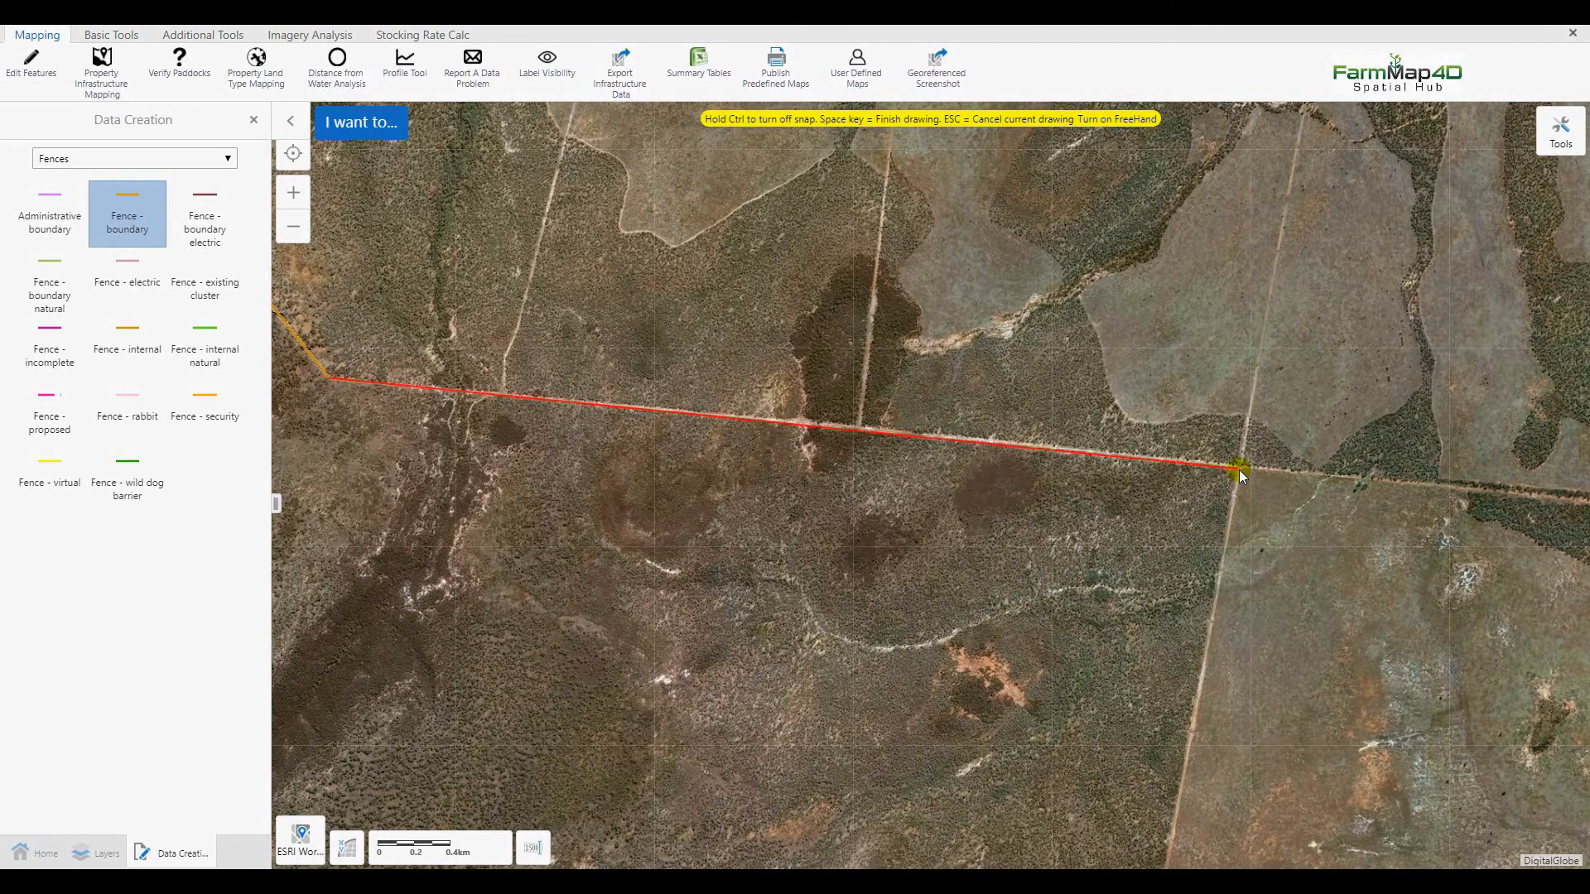
double_click(1240, 469)
Save the fourth fence with built date 1988, data source World Imagery and construction 4 Barb wire / electric
click(130, 201)
text(19)
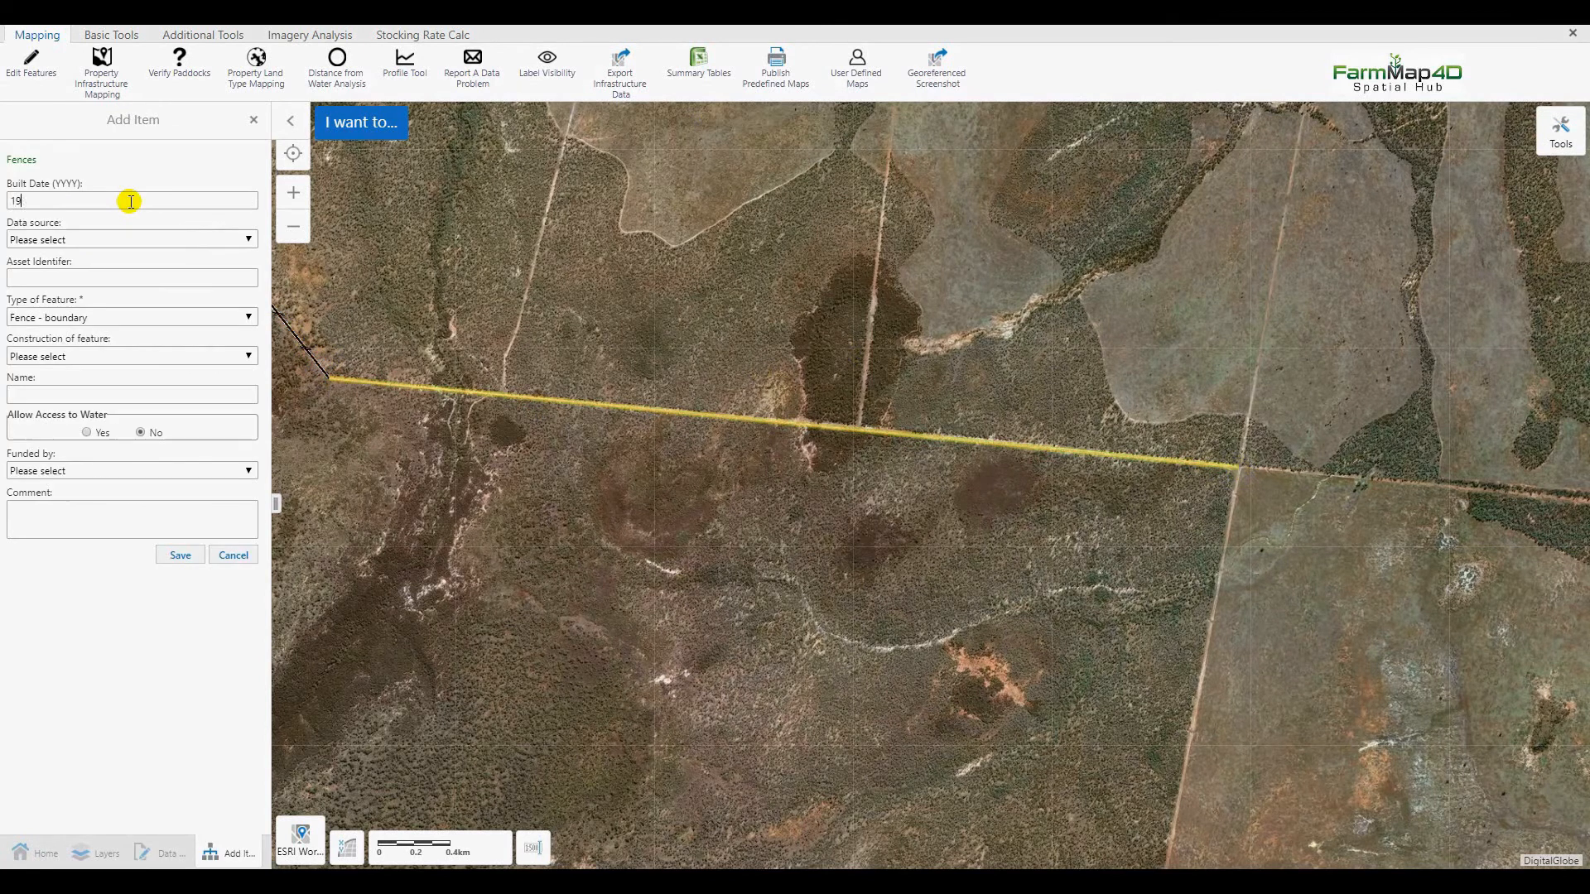
text(88)
click(105, 240)
click(71, 809)
click(123, 356)
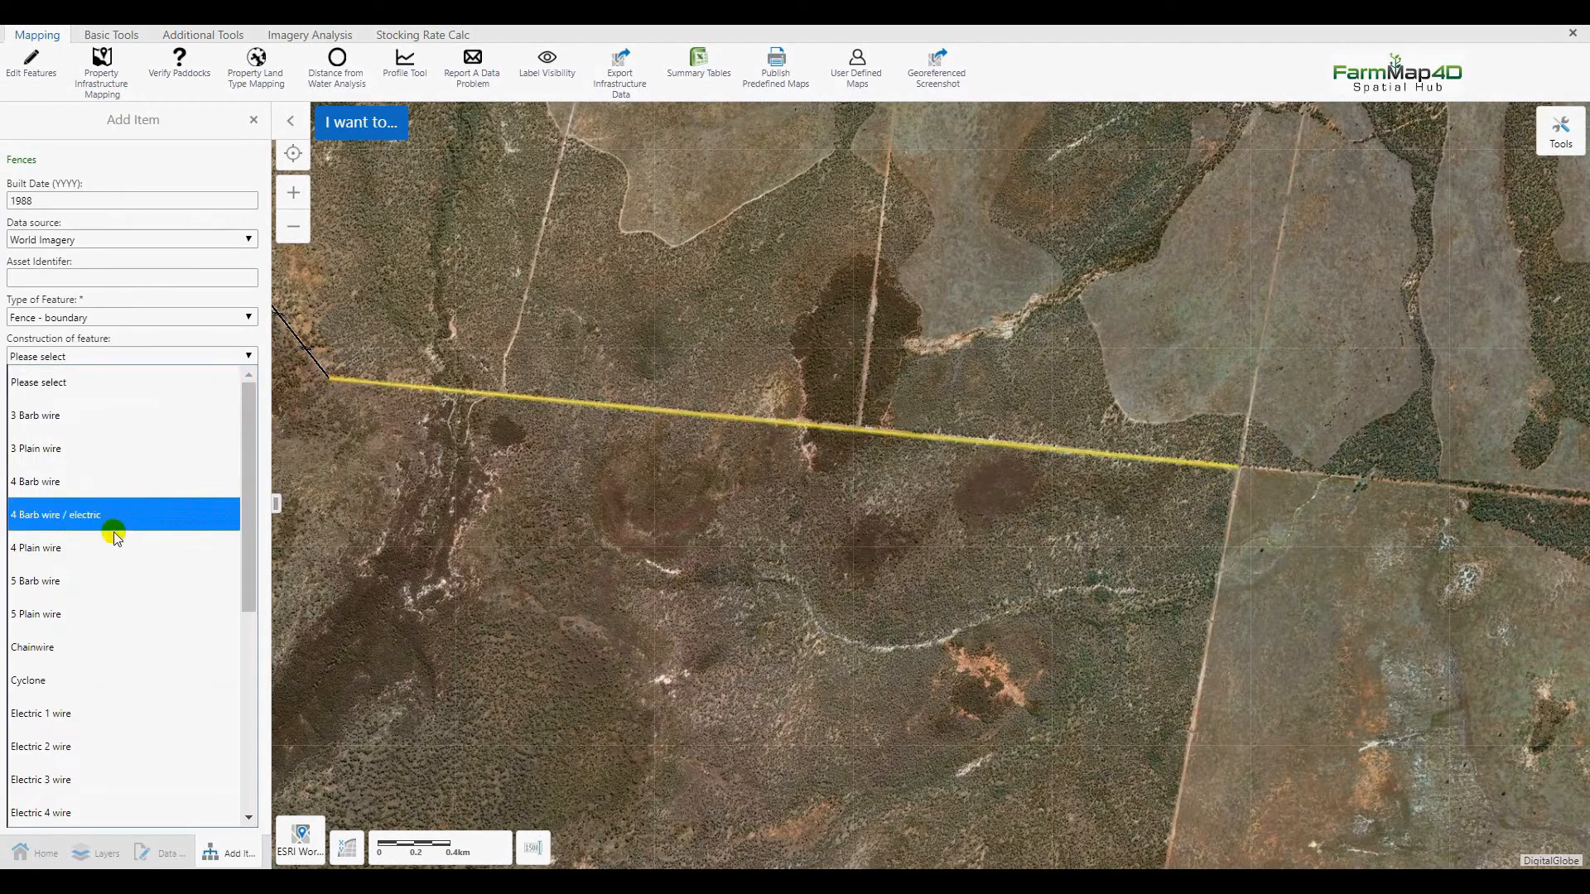
click(112, 530)
click(180, 553)
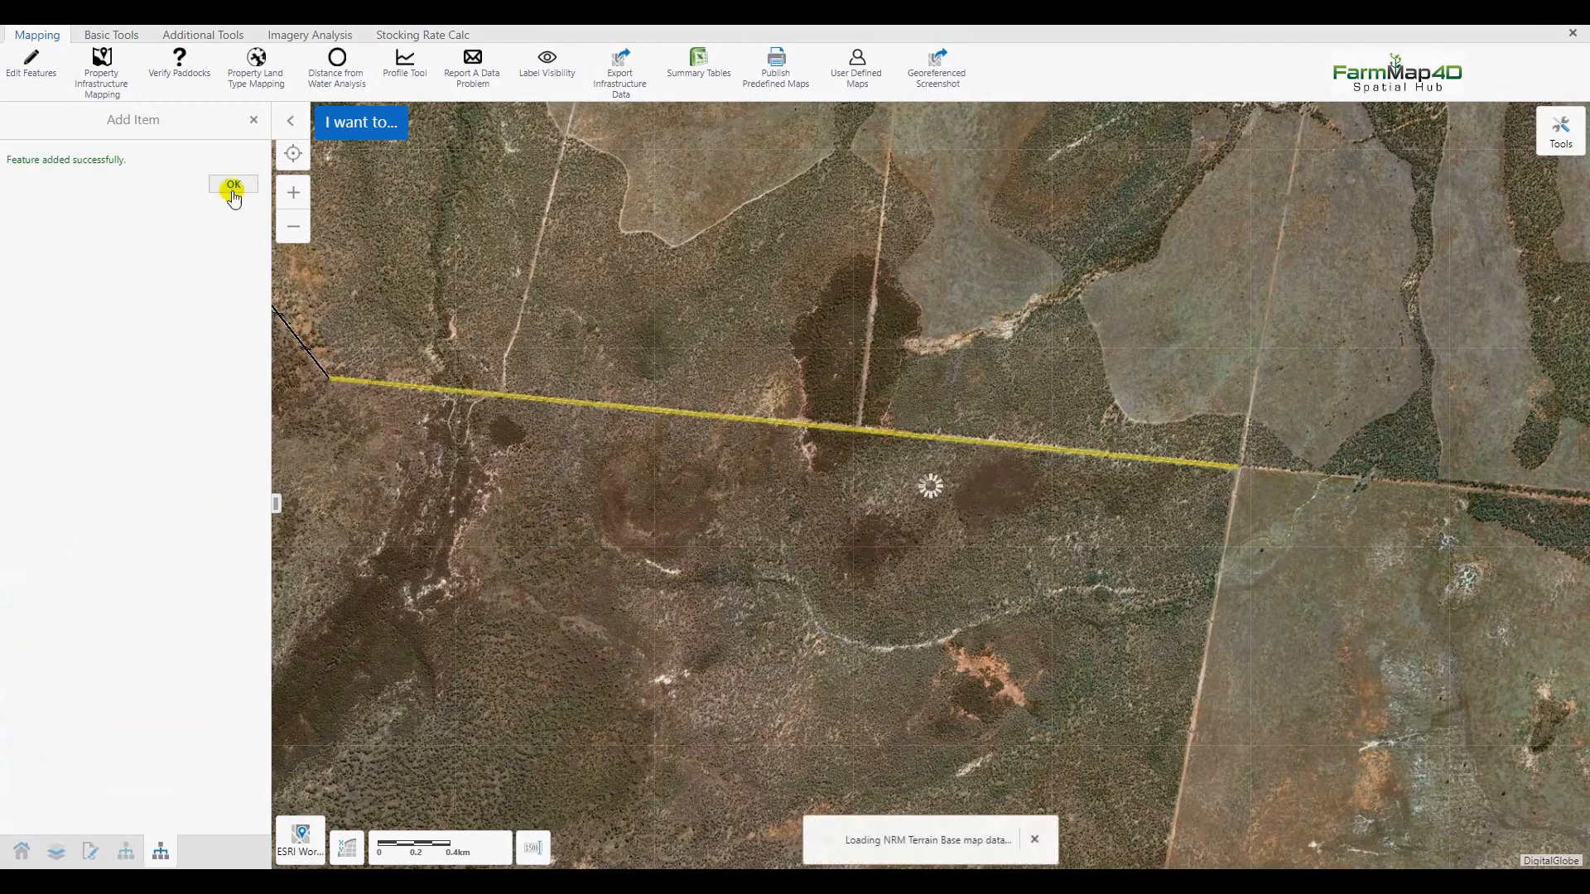
click(233, 192)
Show the Starting_Property_cadastral_lines layer and compare it with the fences mapped along the northern boundary
click(95, 852)
click(40, 196)
drag(1191, 508, 552, 268)
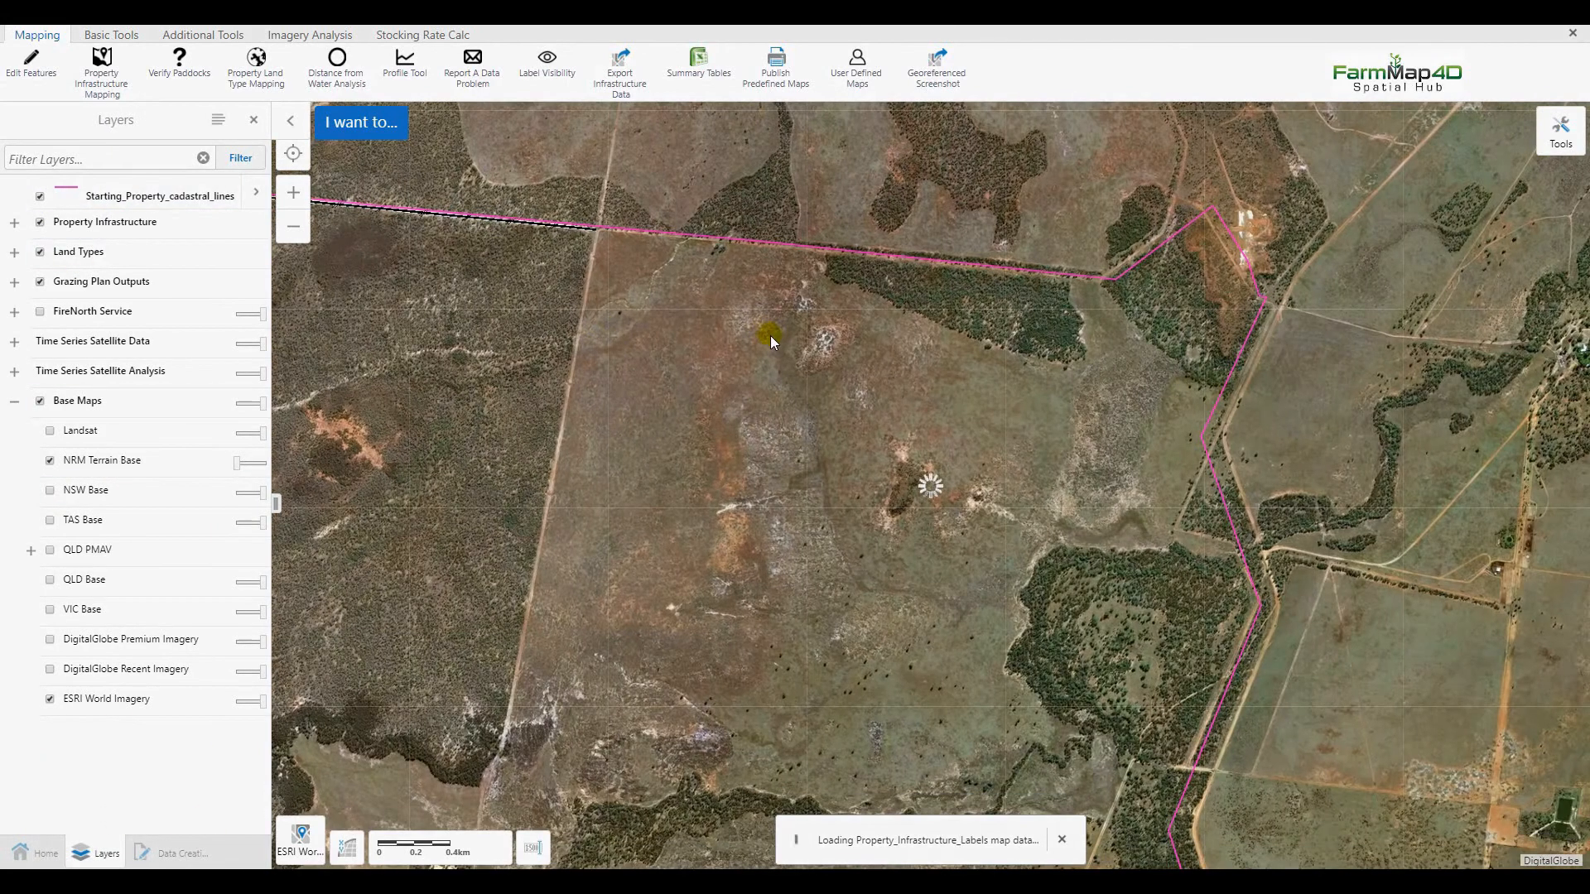
scroll(770, 335, down, 3)
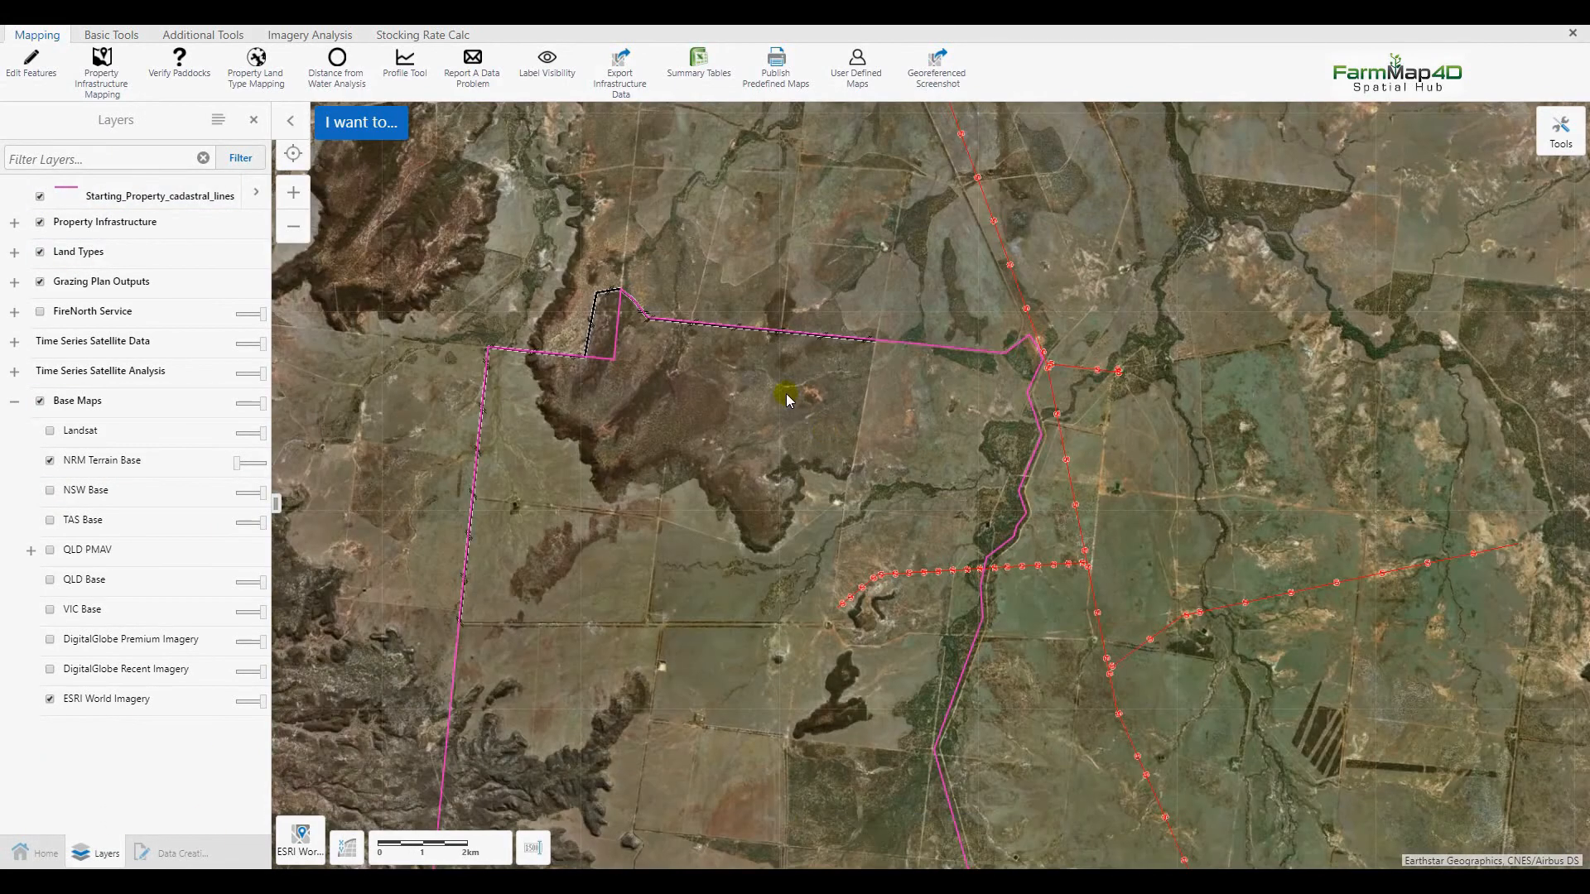
scroll(878, 356, up, 3)
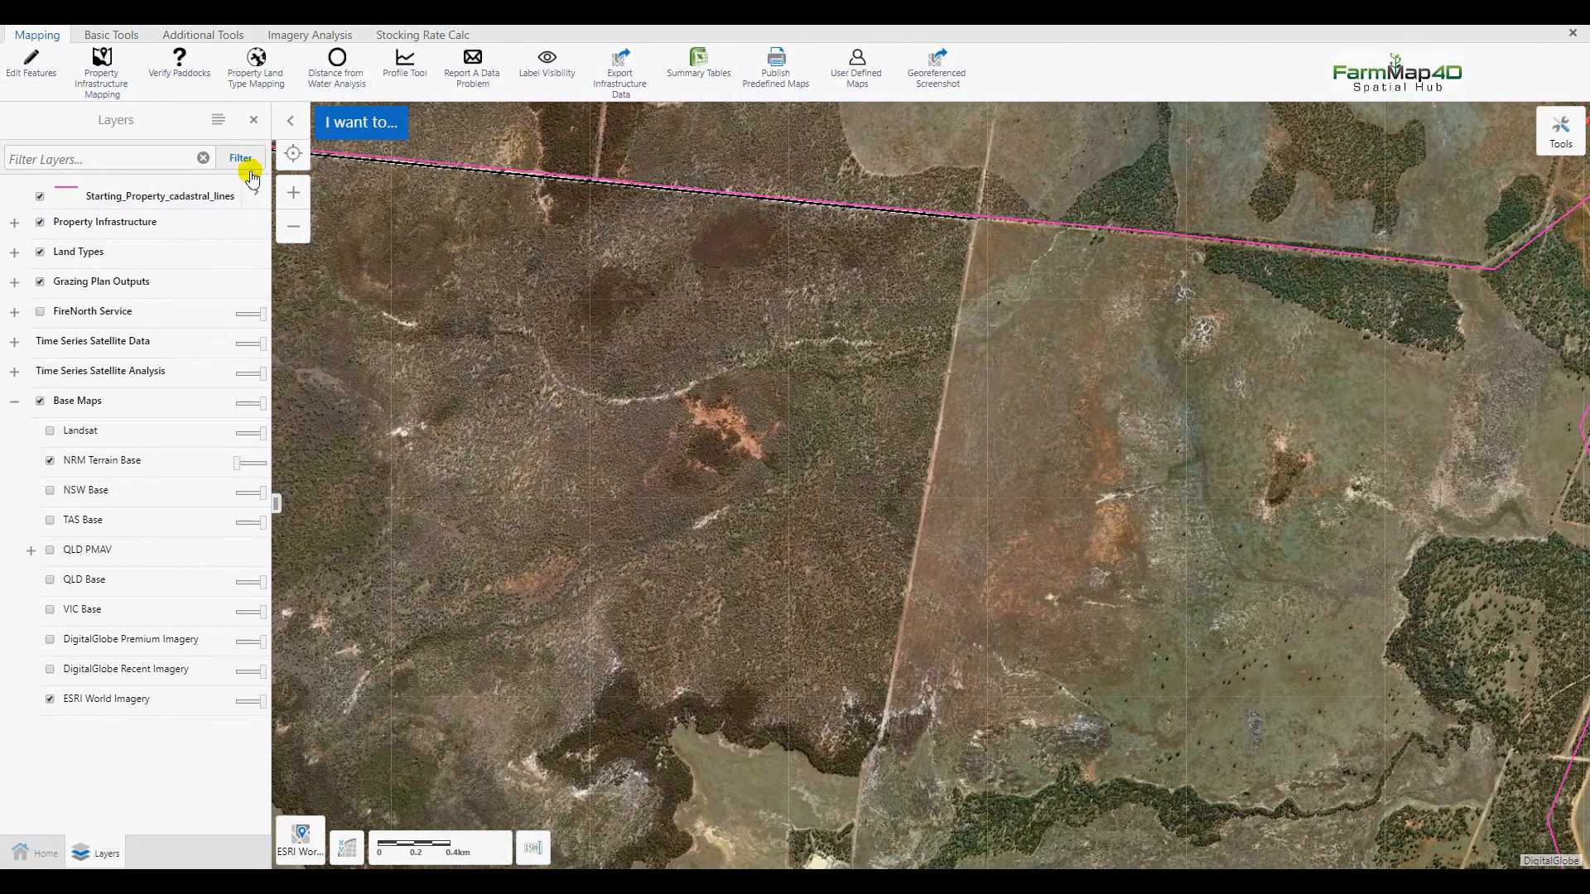
Start a Fence - internal line at the northern boundary fence's eastern end and trace it south along the track past the forest edge
click(100, 83)
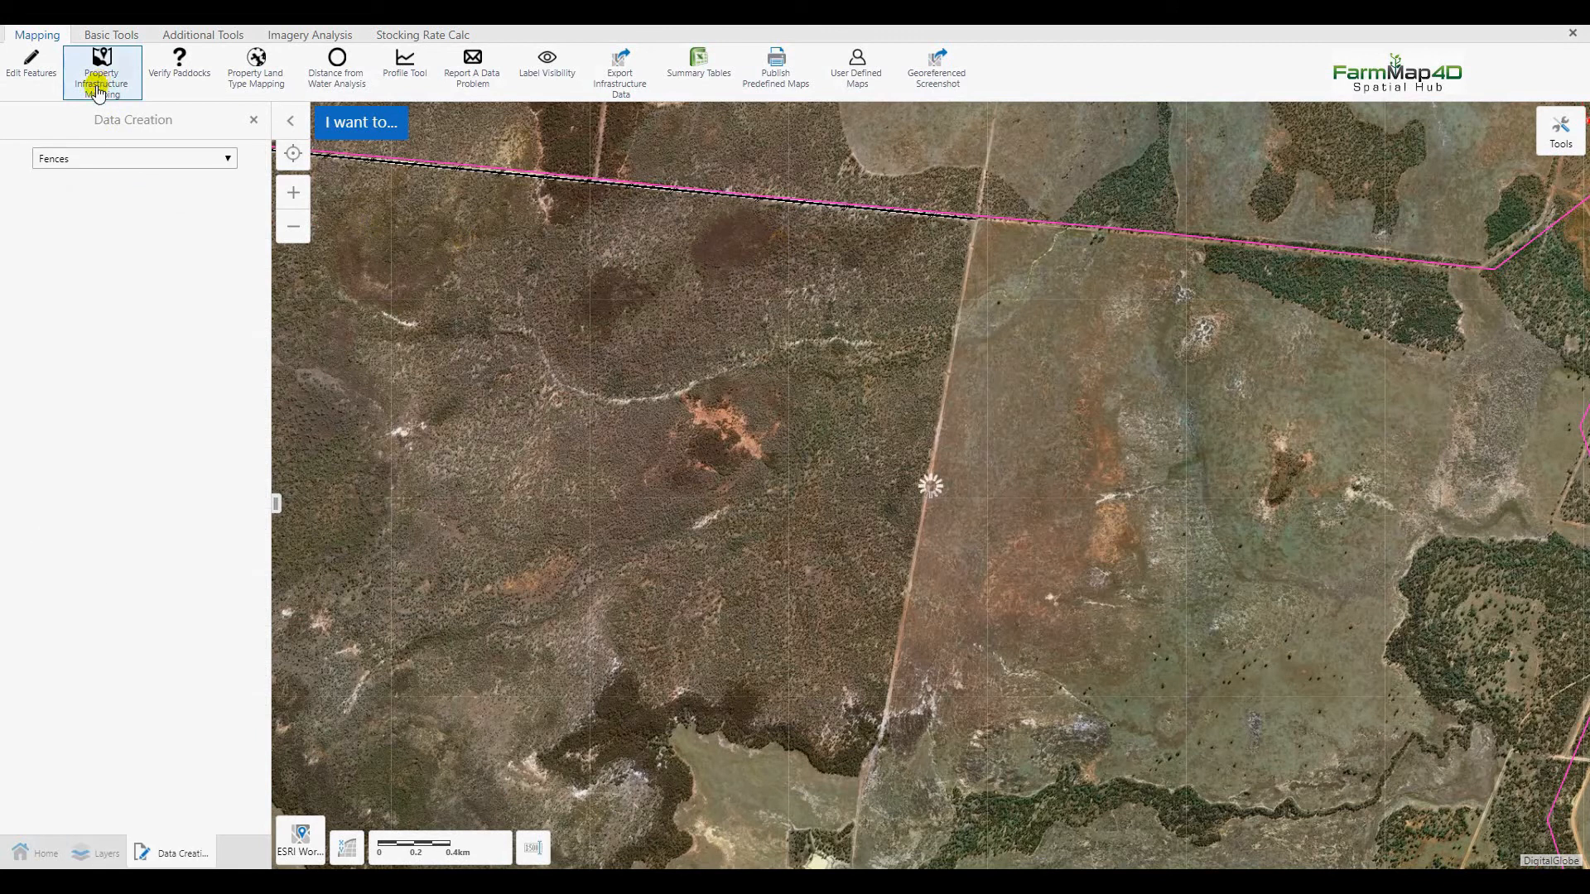
click(125, 323)
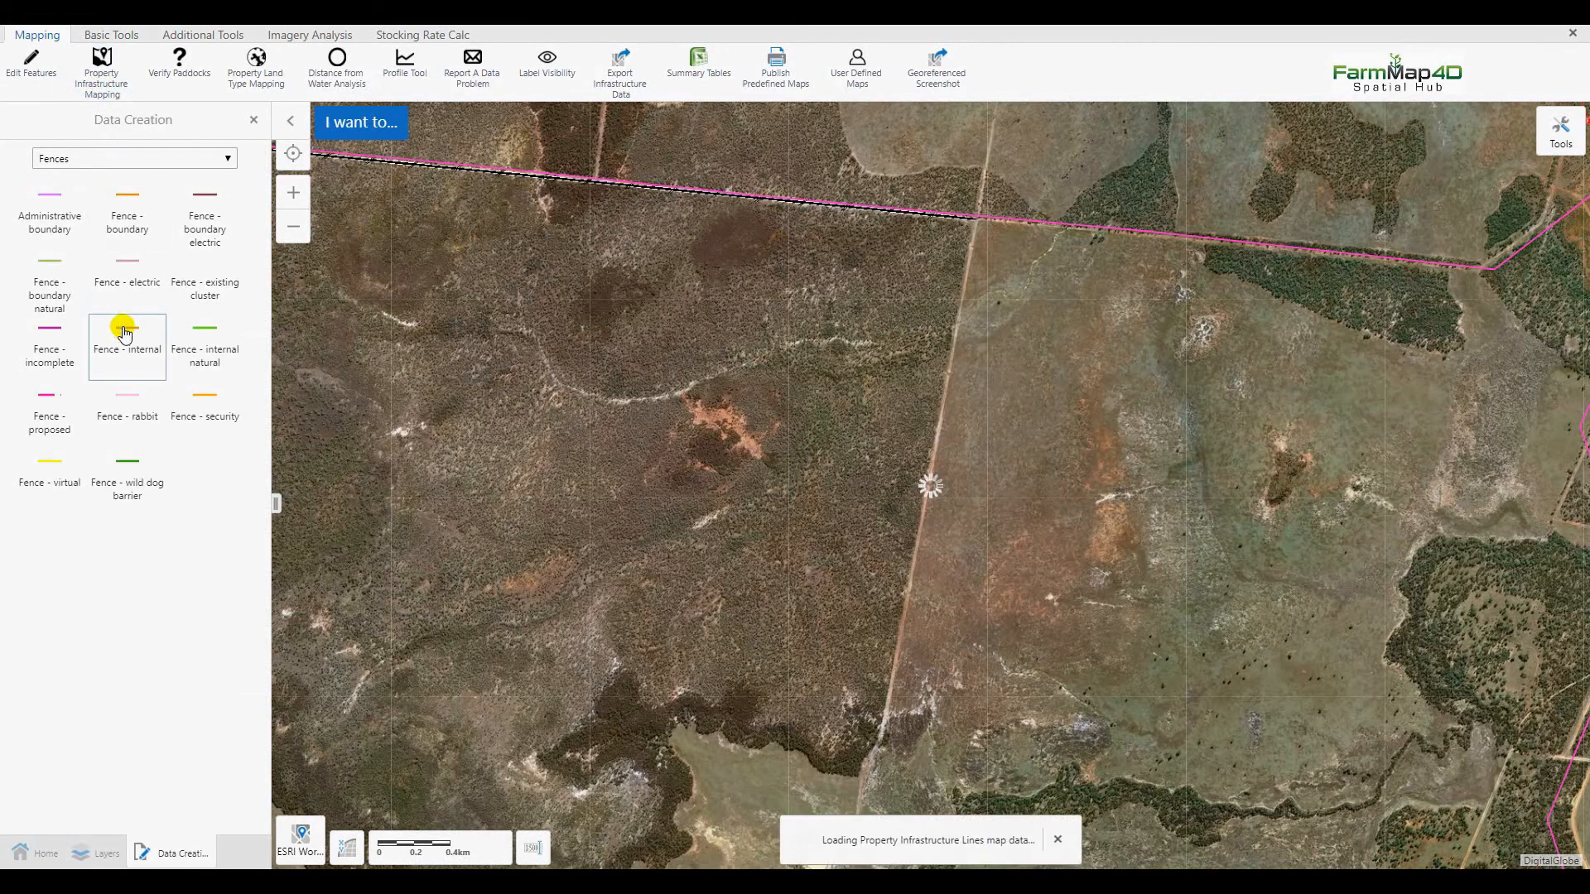
click(974, 220)
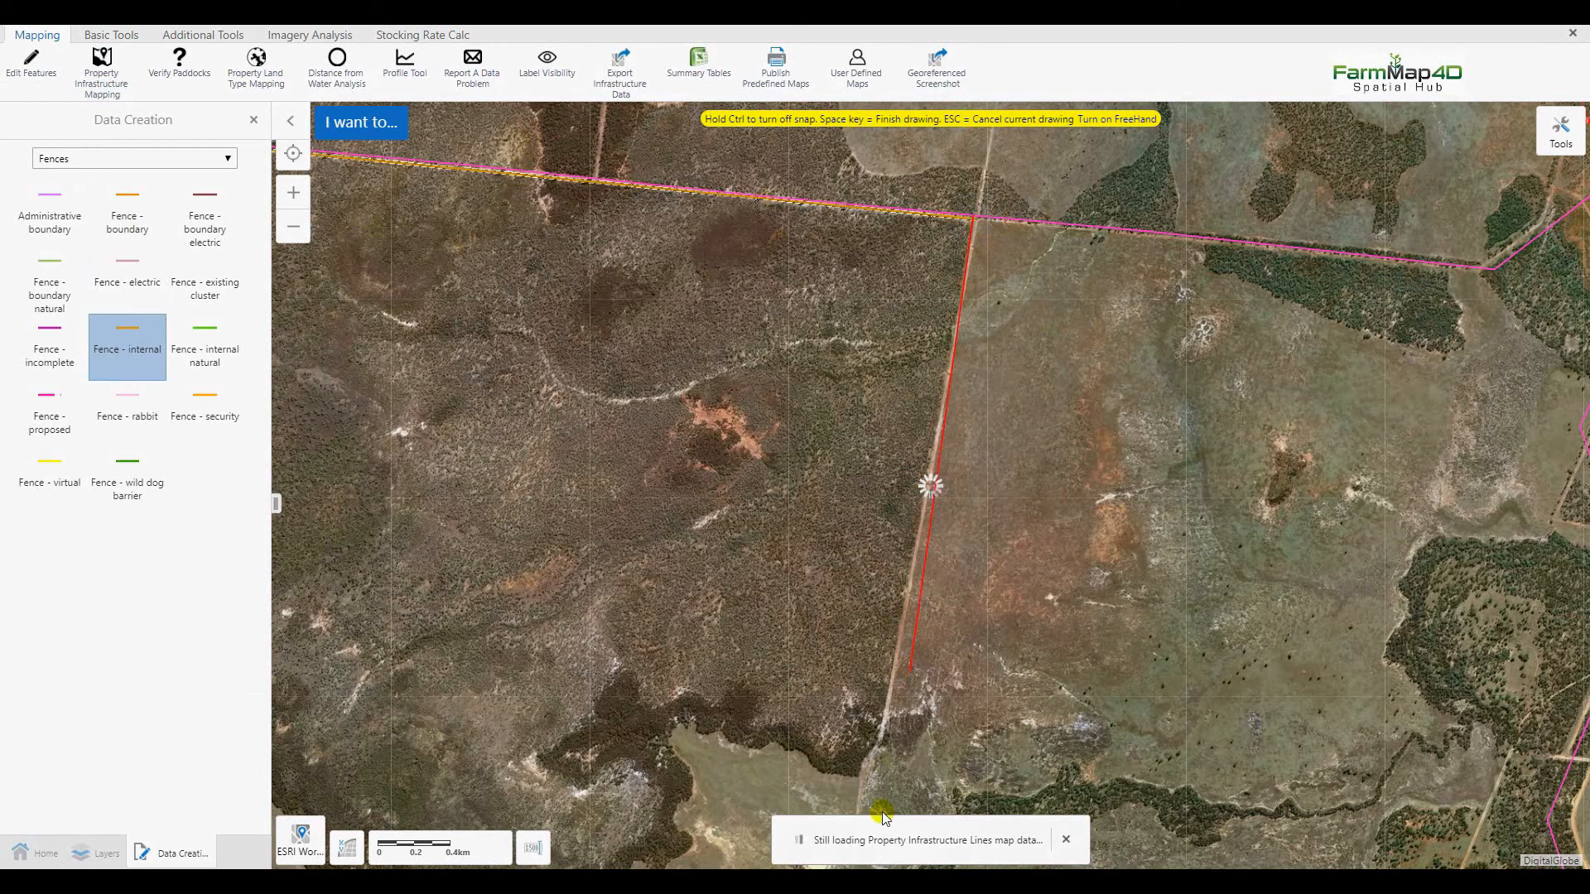
scroll(871, 786, up, 3)
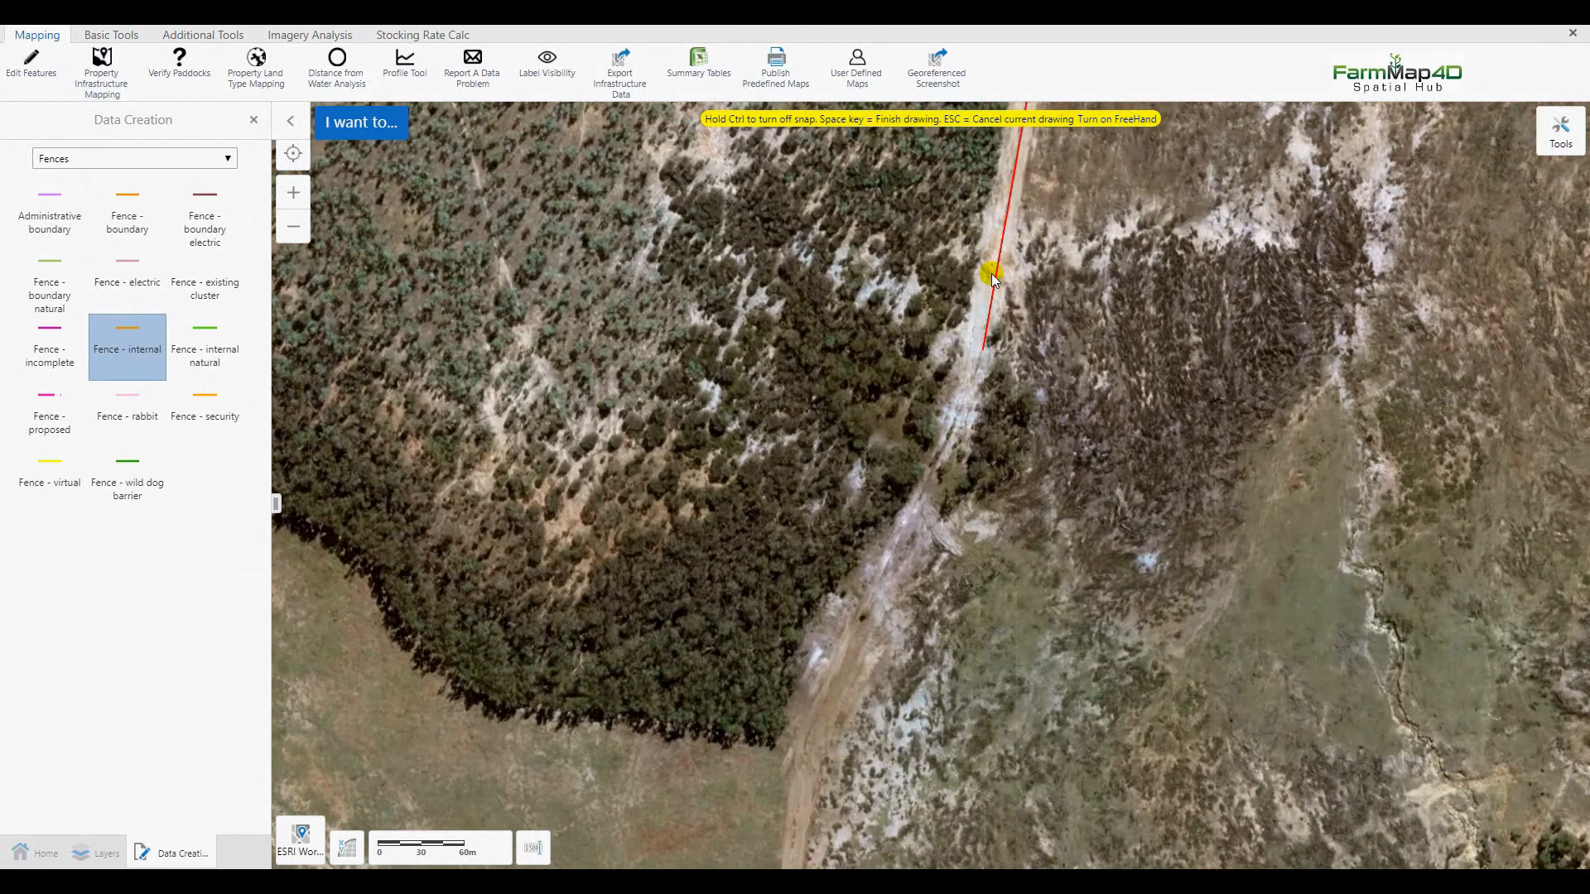
click(982, 351)
click(802, 760)
Extend the internal fence south along the straight track and finish it at the yard just north of the dam
drag(895, 532, 909, 209)
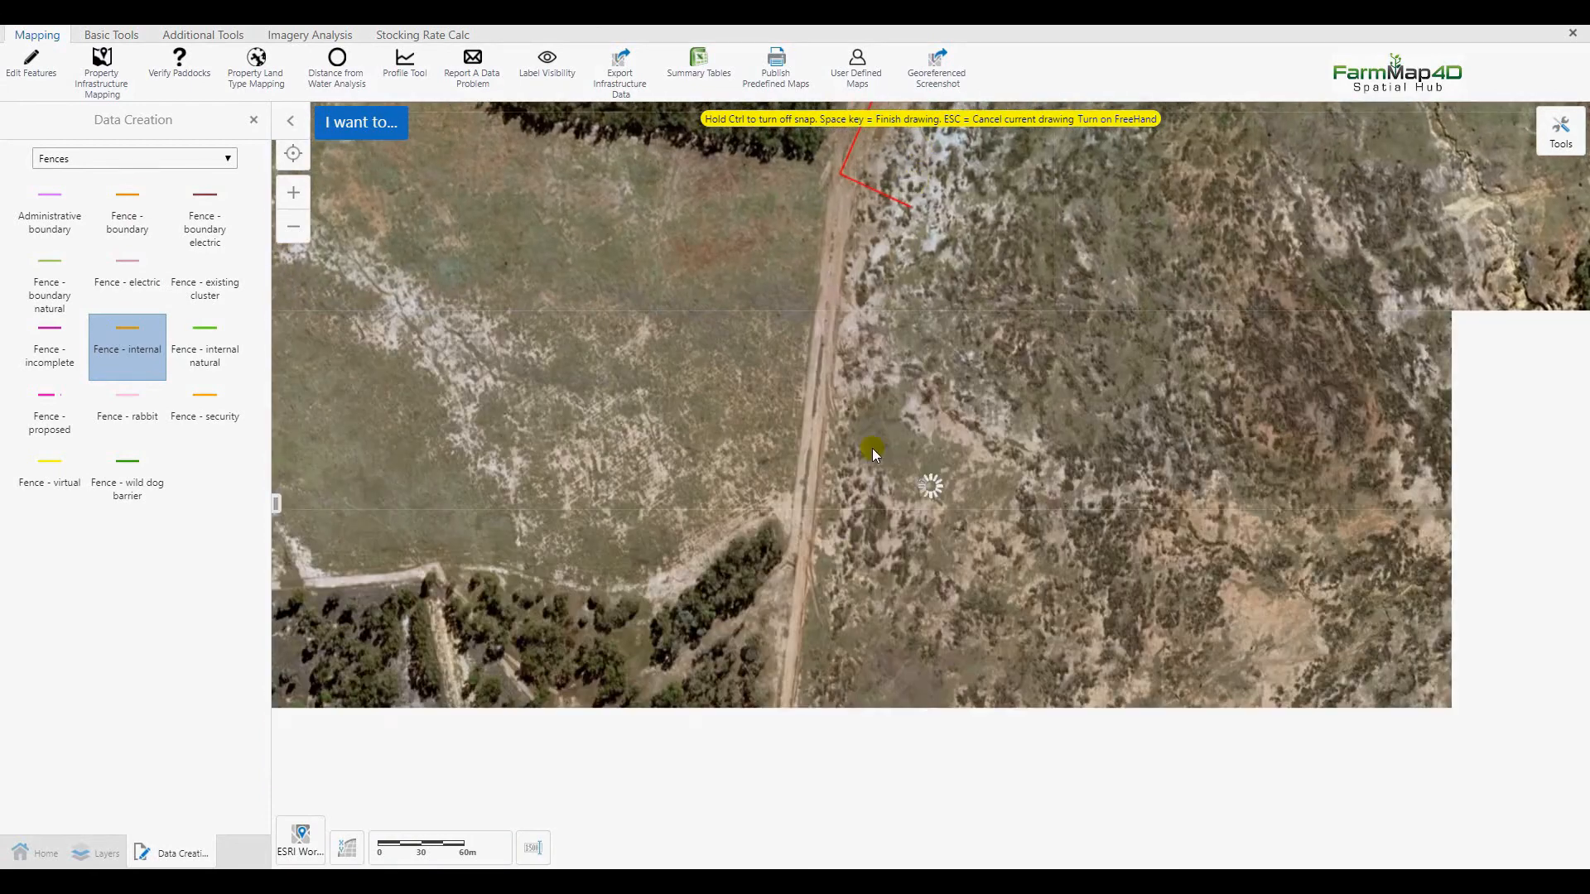
scroll(837, 552, down, 1)
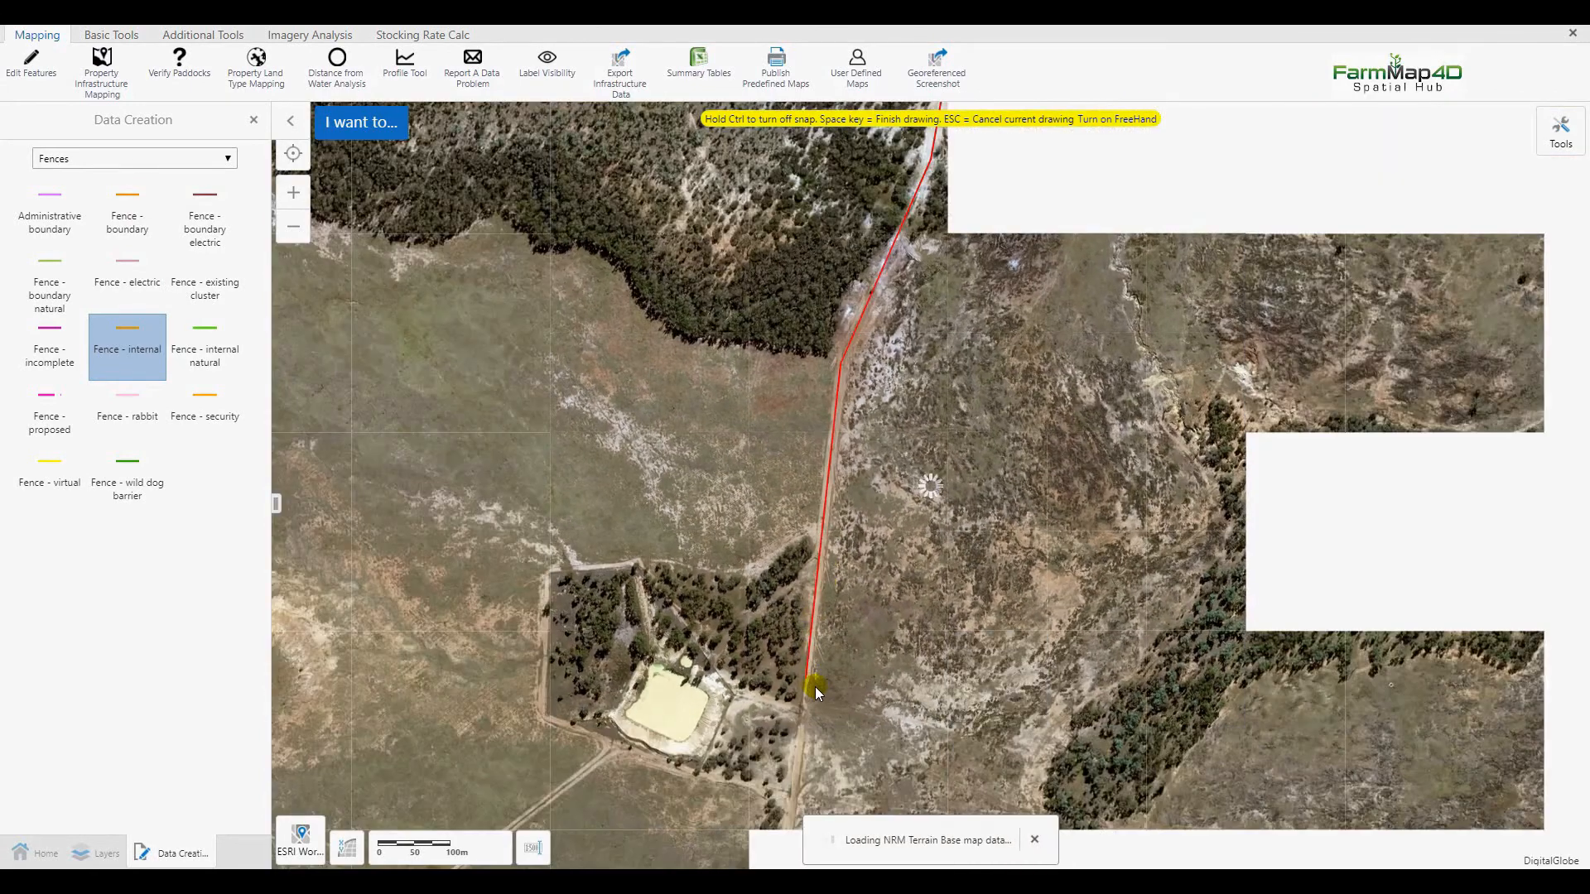
scroll(823, 697, down, 1)
drag(824, 697, 823, 275)
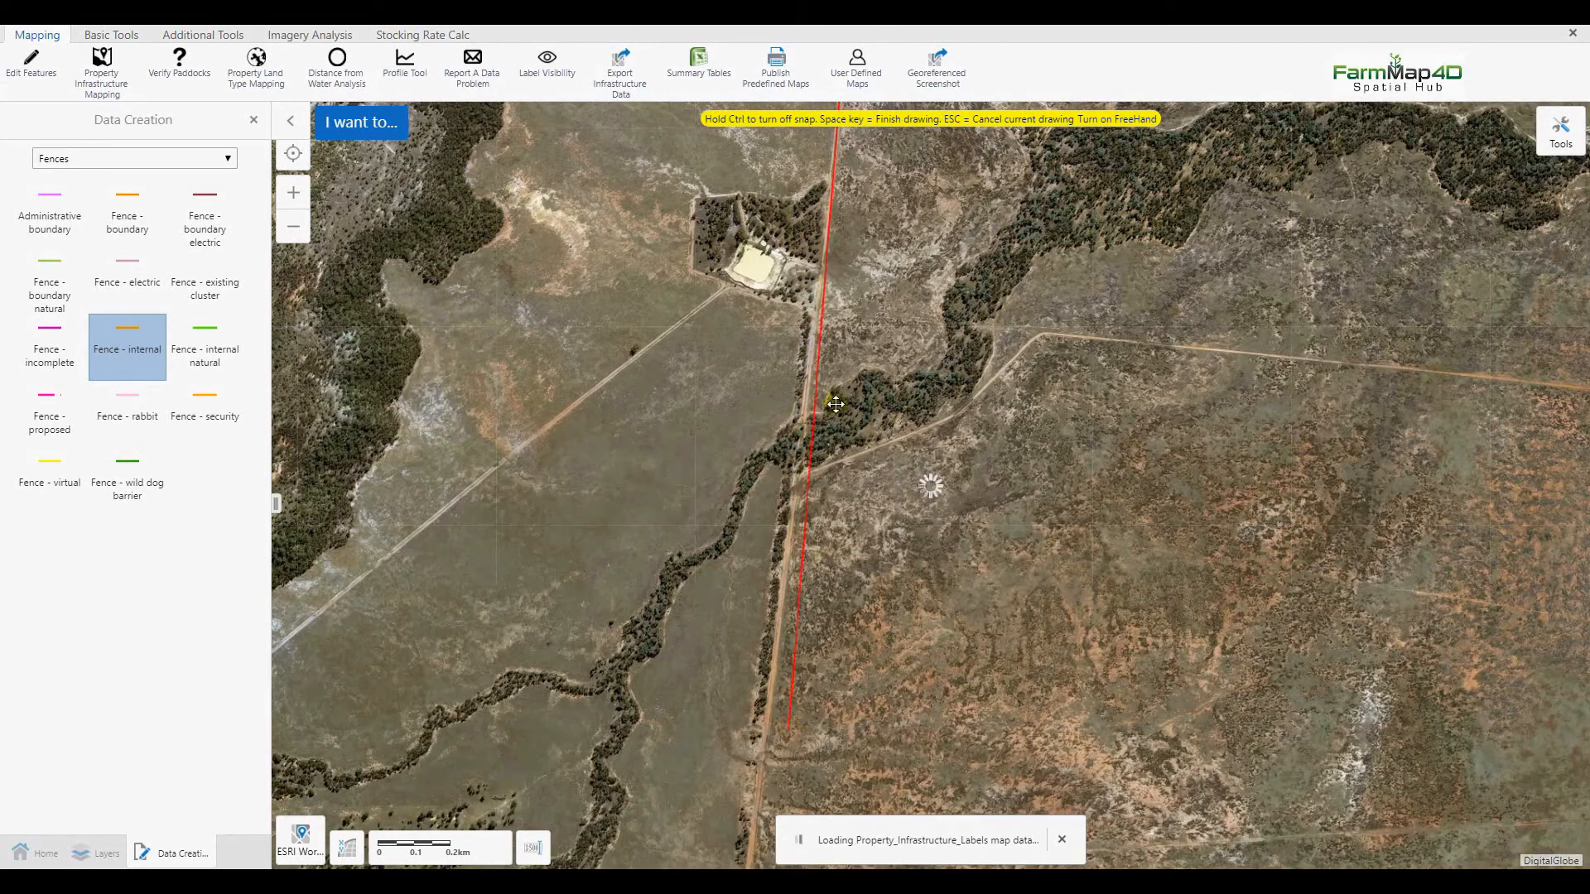
drag(788, 732, 842, 362)
drag(807, 705, 827, 434)
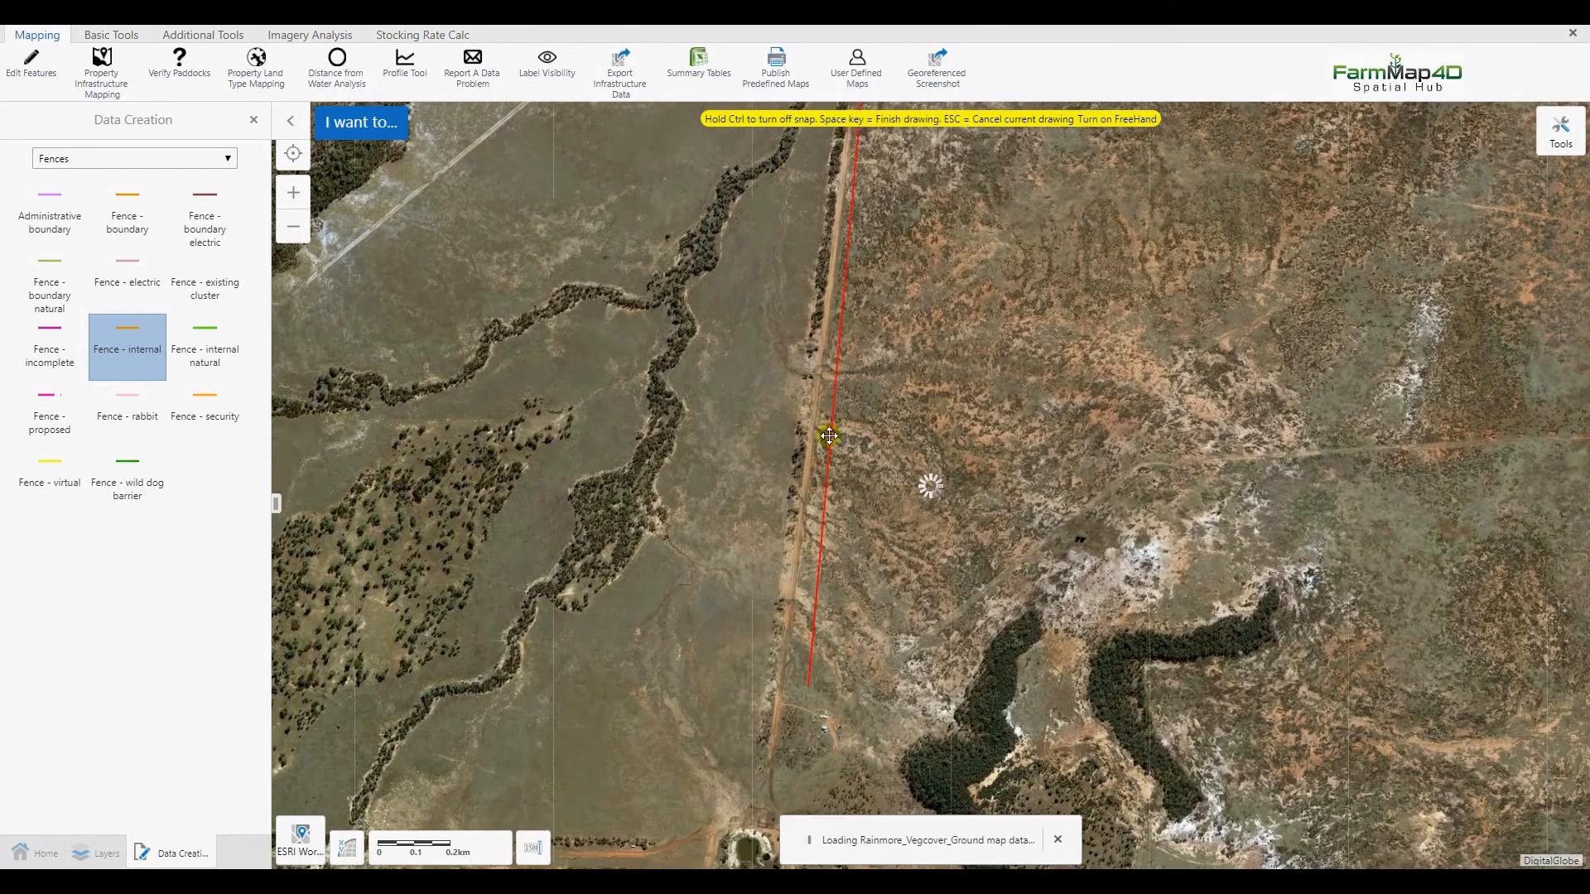
scroll(788, 510, up, 2)
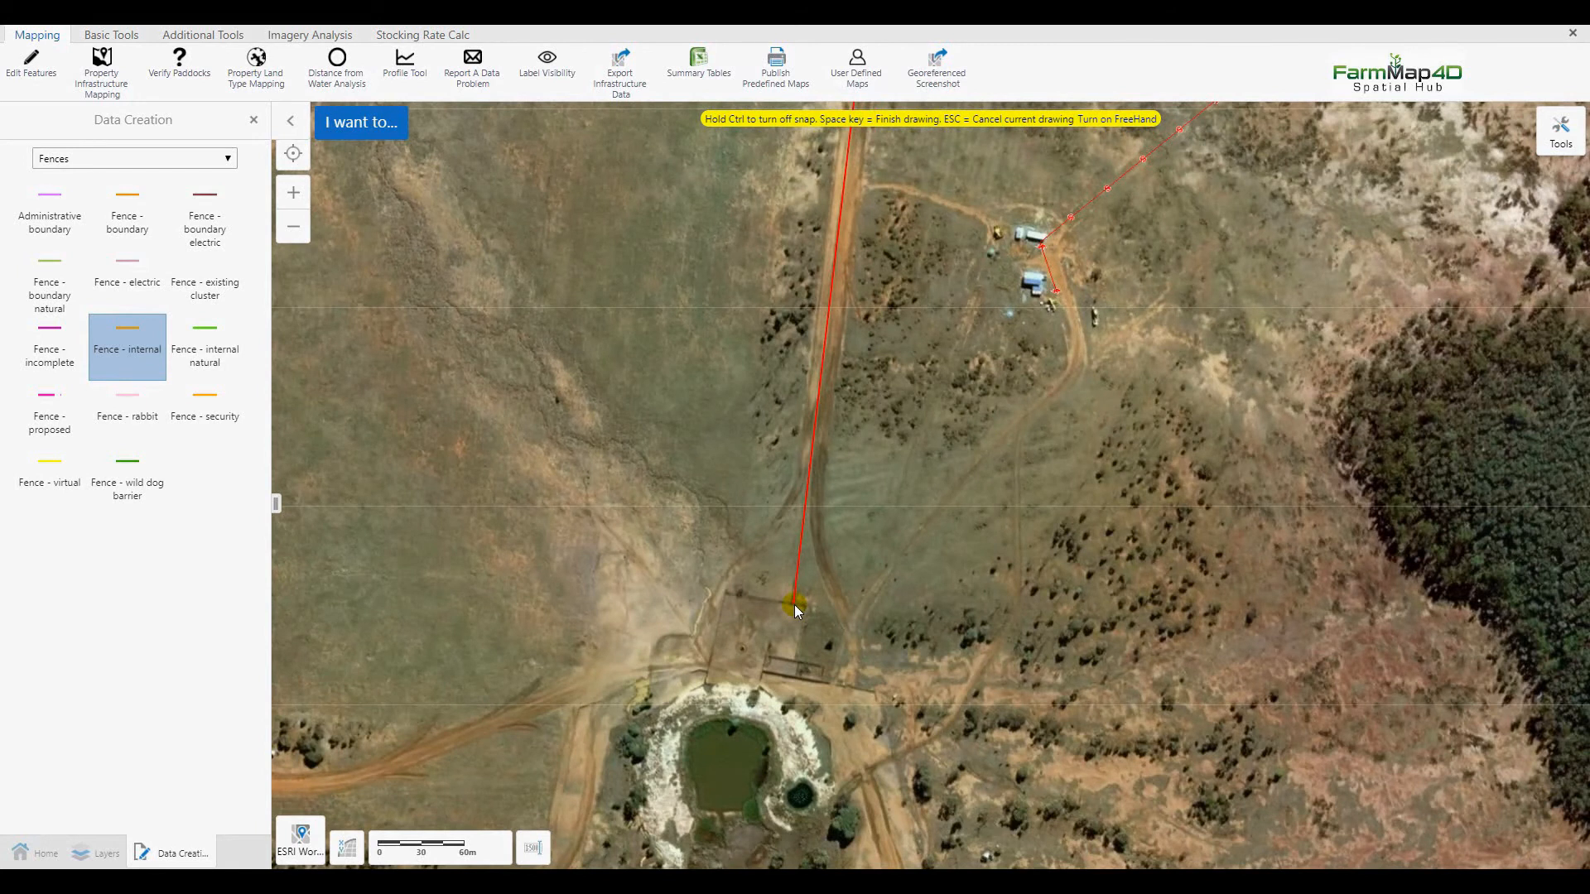
key(space)
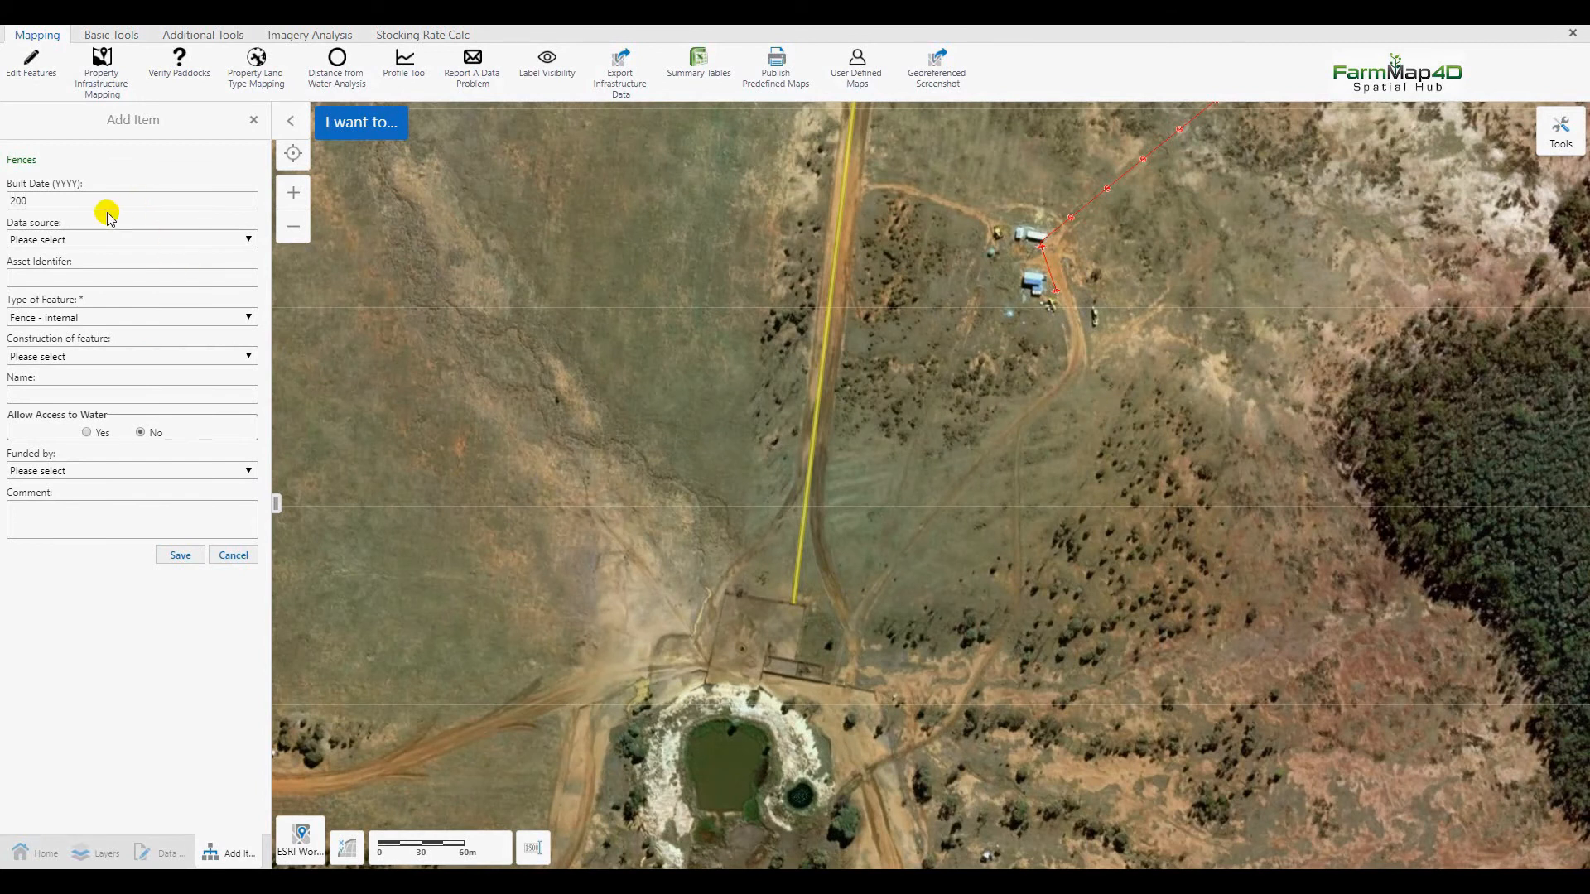
Save the internal fence with built date 2006, data source World Imagery and construction 4 Barb wire
click(68, 242)
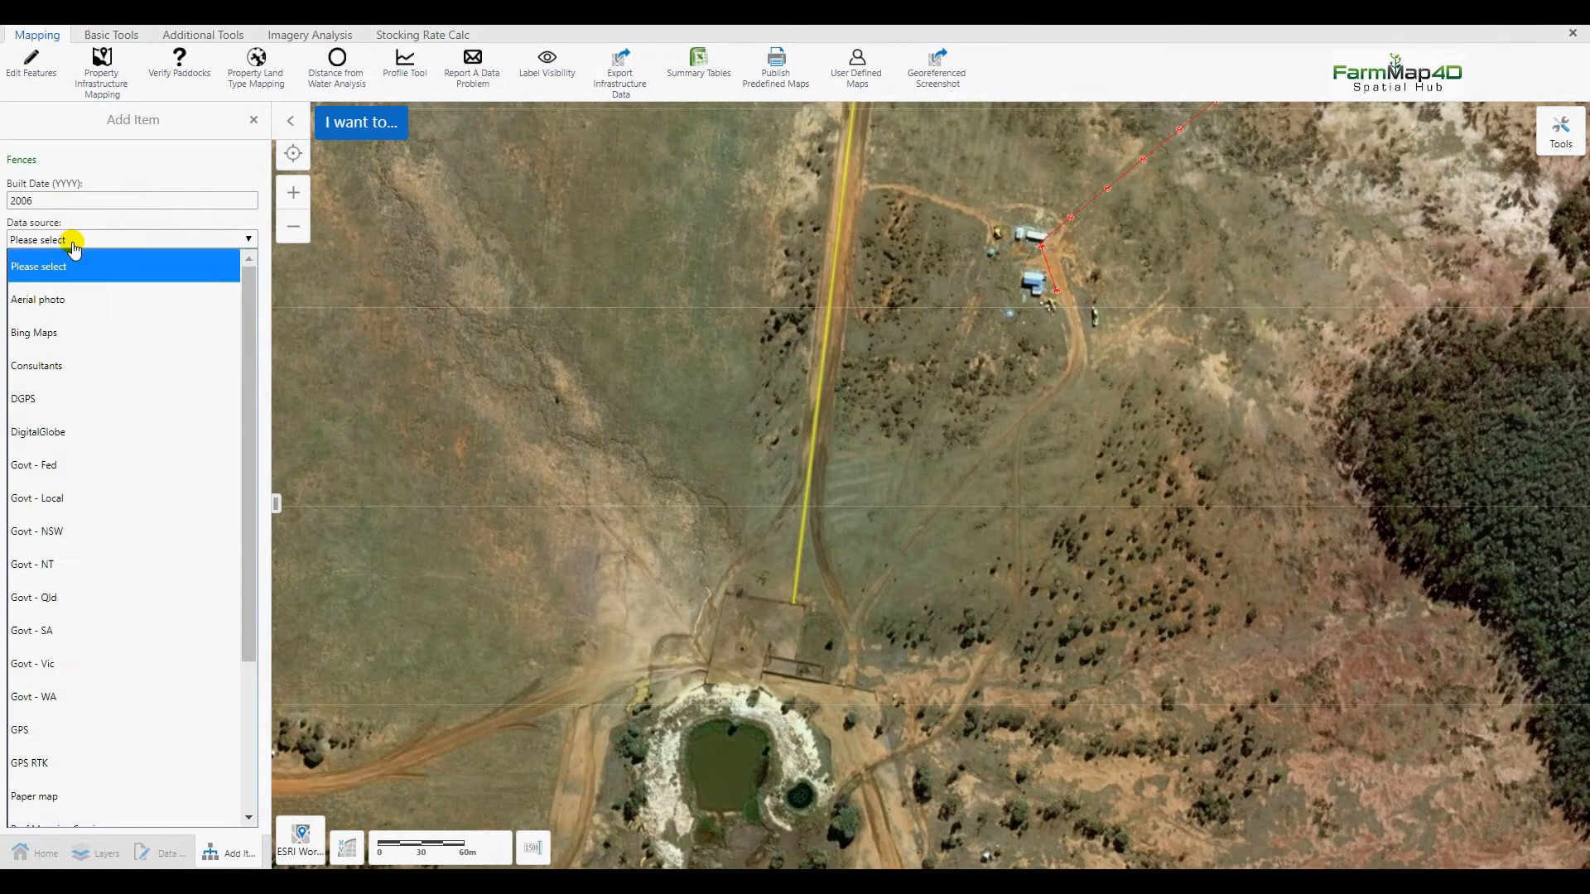
scroll(59, 646, down, 5)
click(68, 812)
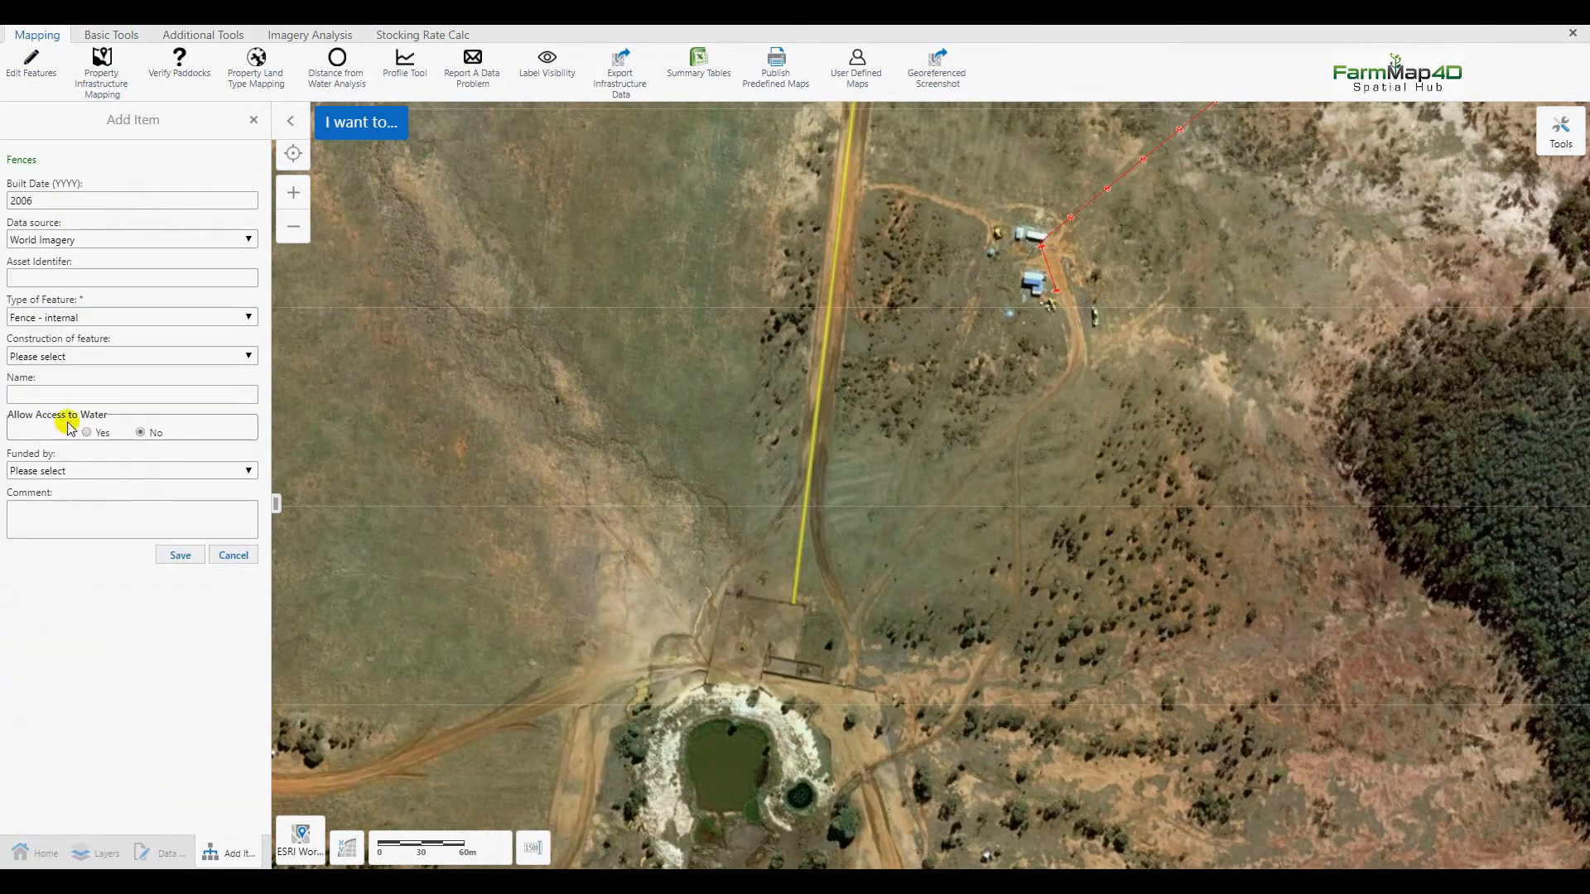
click(102, 358)
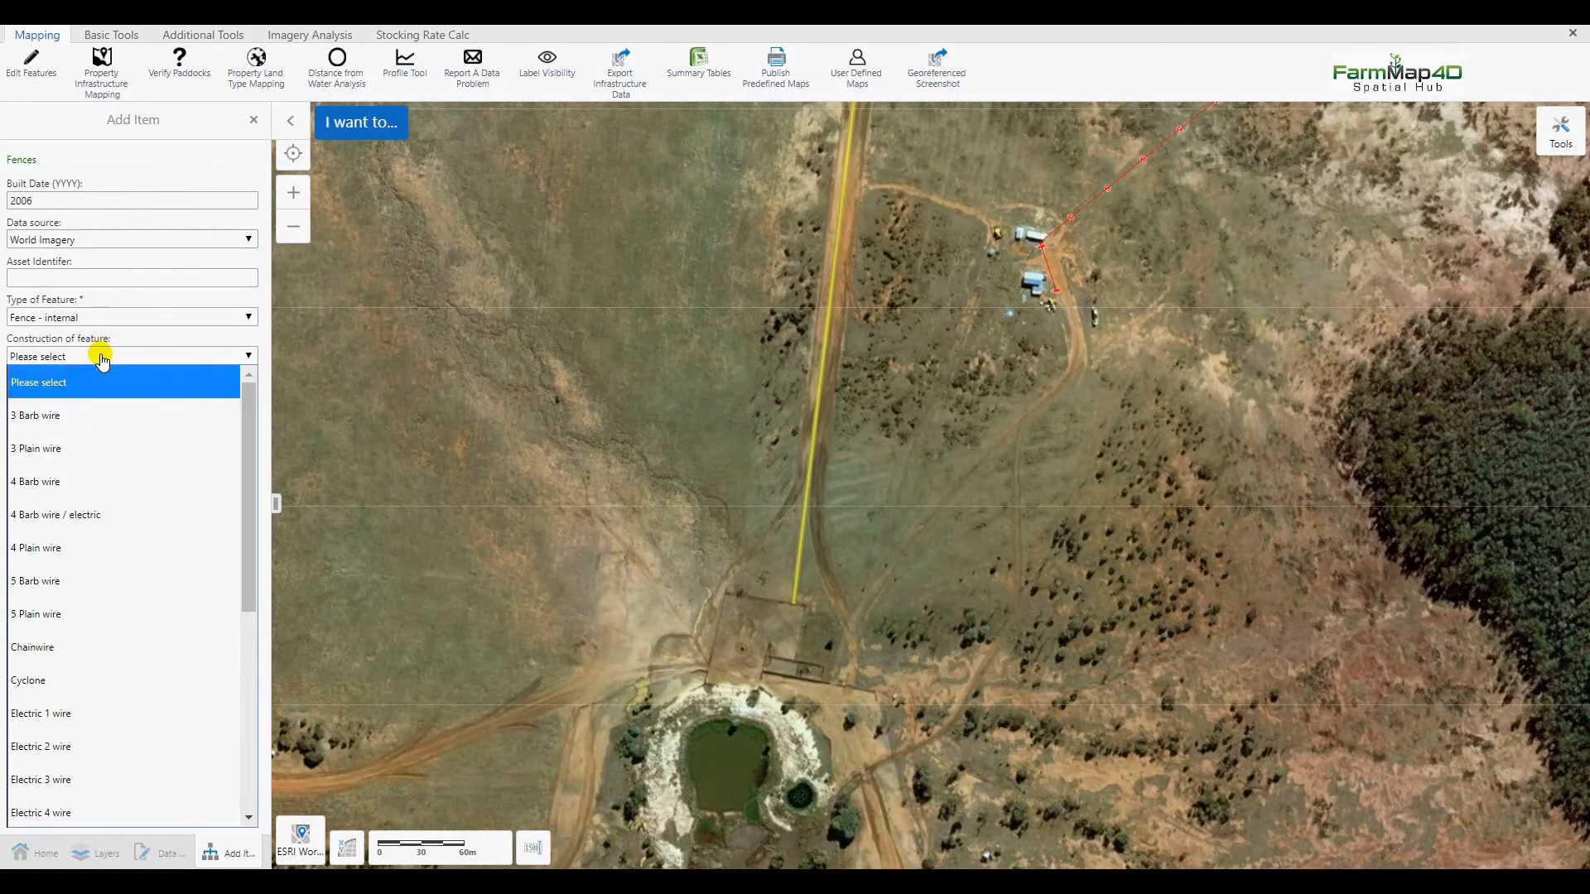
click(66, 470)
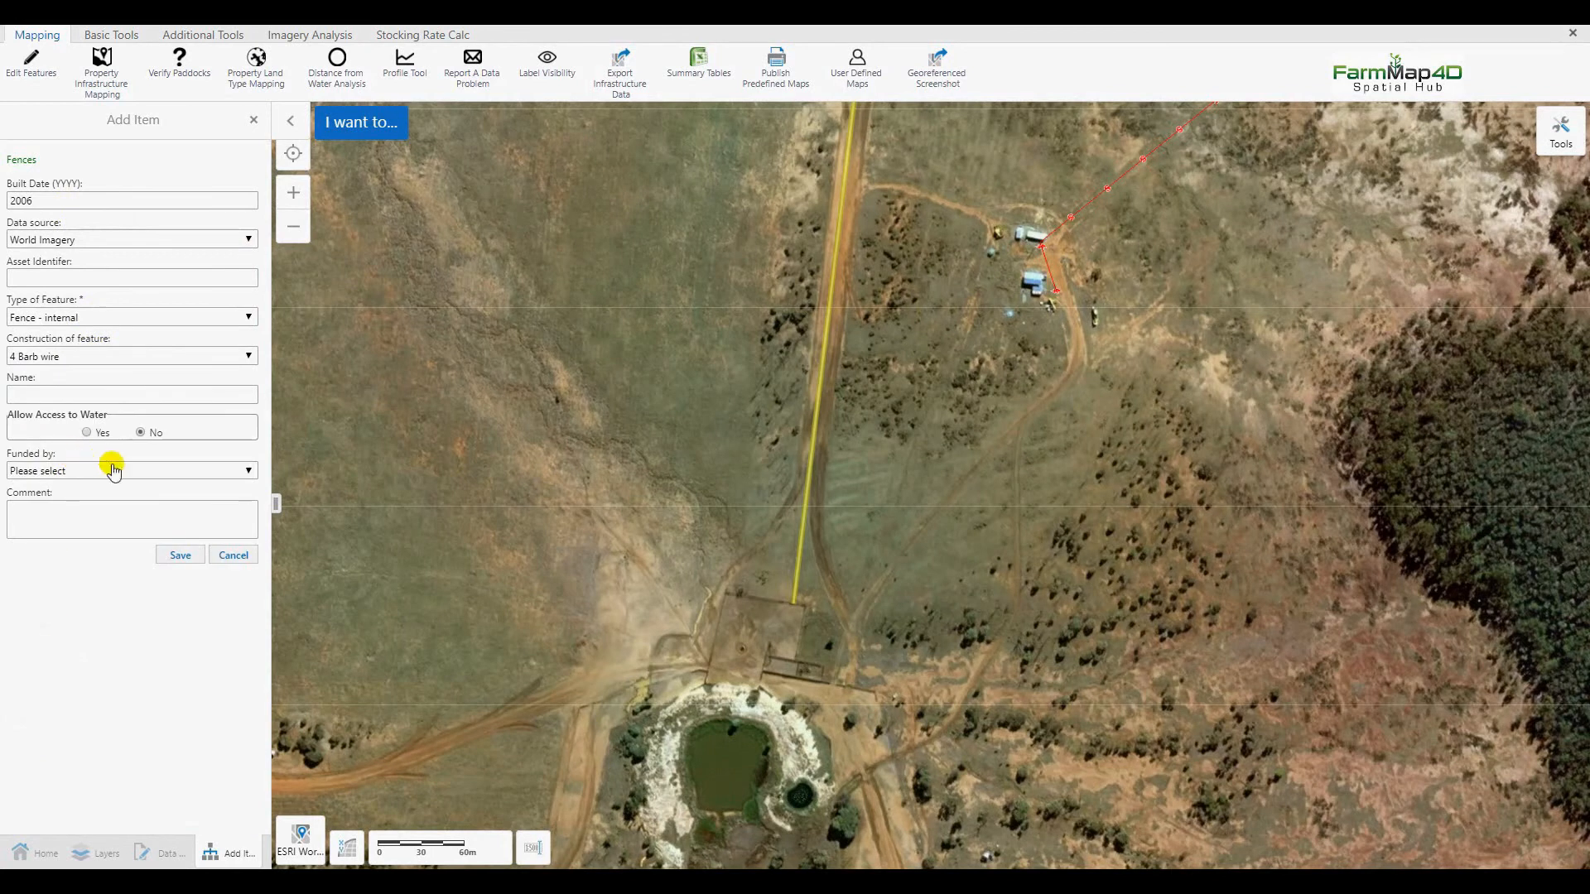
click(184, 557)
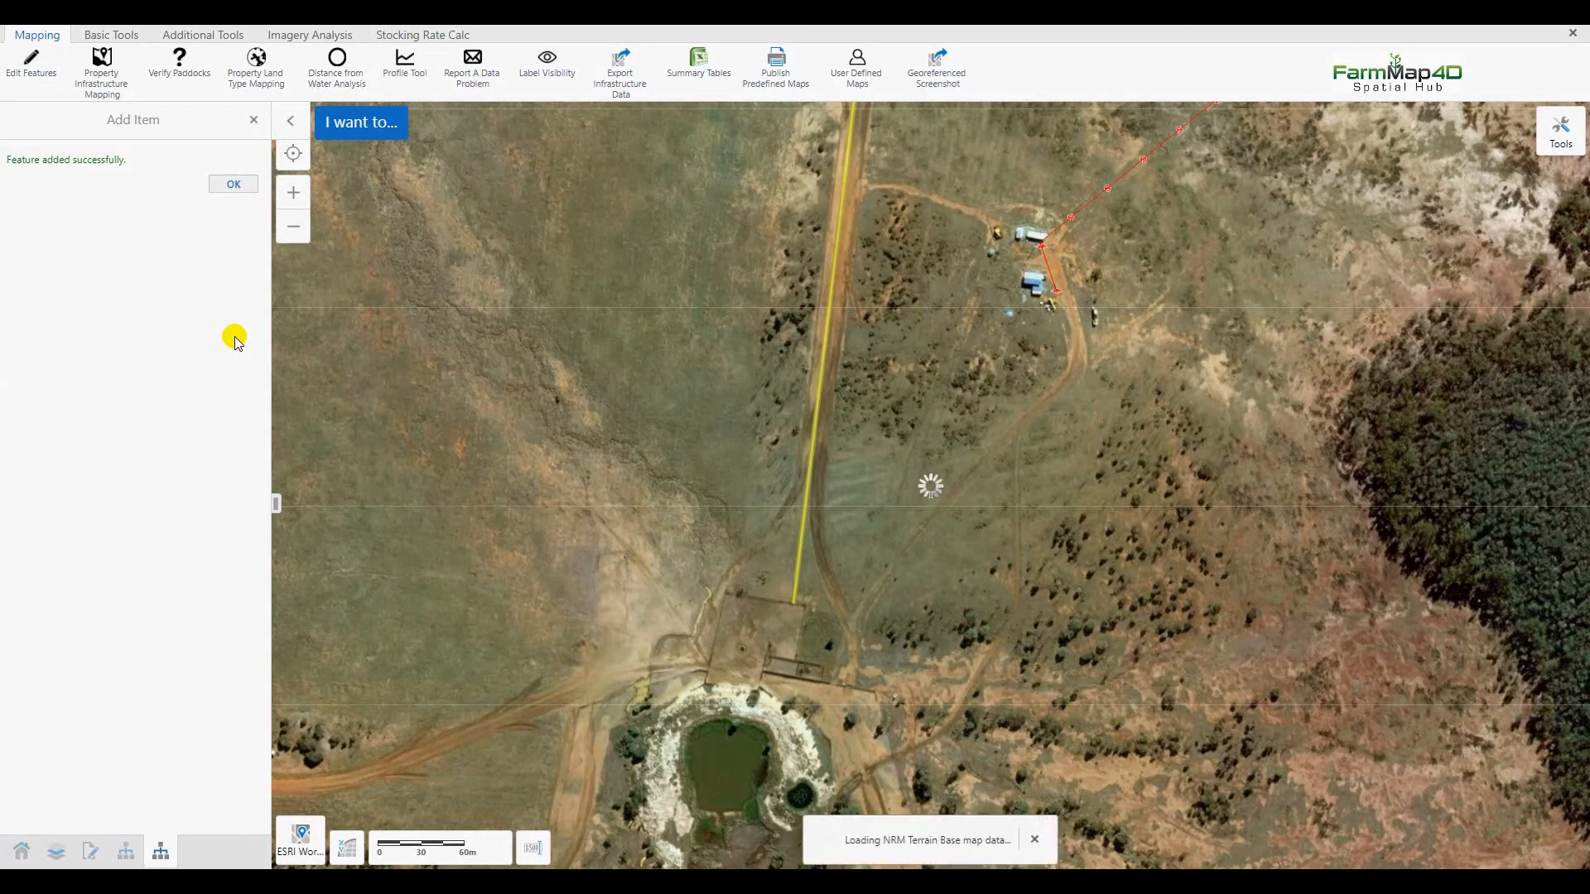
click(233, 184)
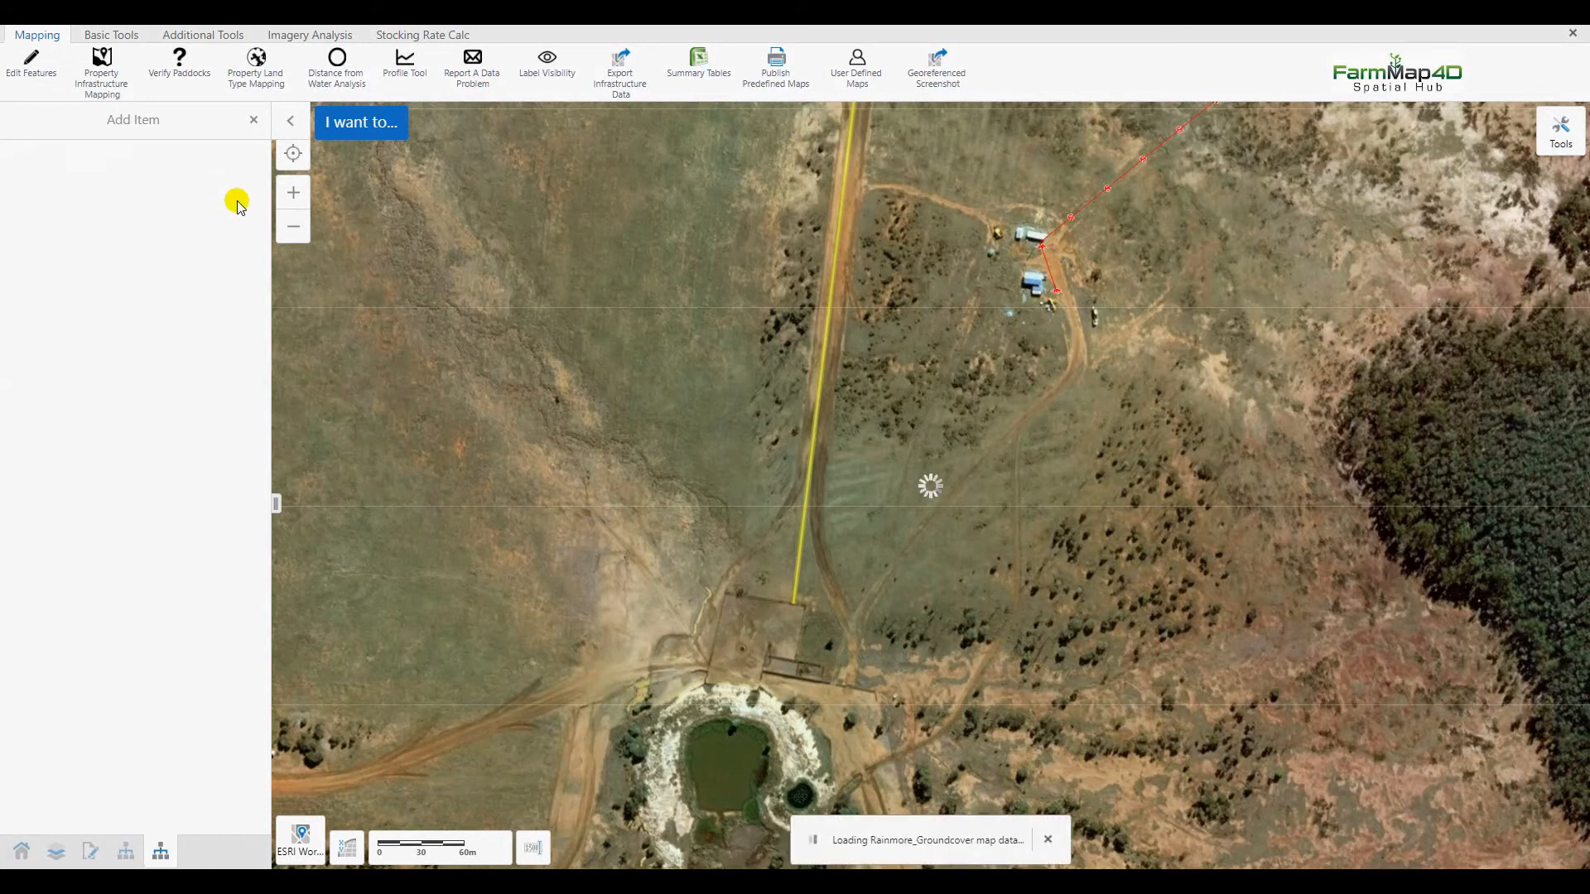
Start a second Fence - internal line at the first one's southern end and trace it around the yard's northwest corner, then southwest past the dam
click(793, 603)
scroll(704, 676, up, 2)
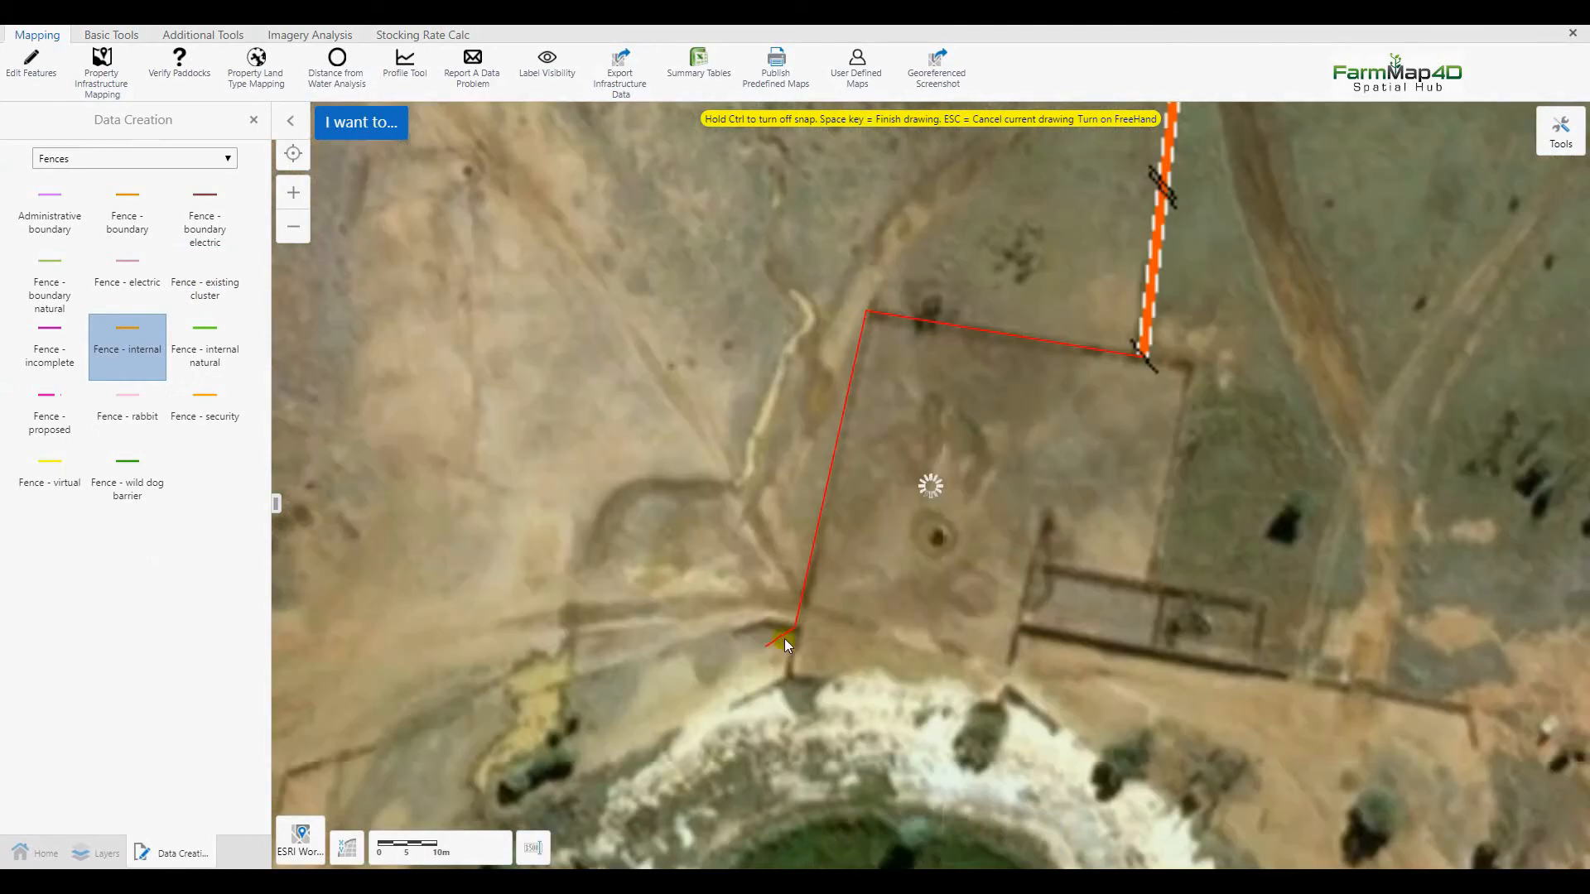
click(785, 636)
click(284, 776)
Extend the second internal fence southwest from the dam along the tree-lined track
drag(285, 776, 720, 369)
scroll(681, 428, down, 2)
click(667, 555)
drag(497, 787, 712, 405)
drag(475, 795, 699, 419)
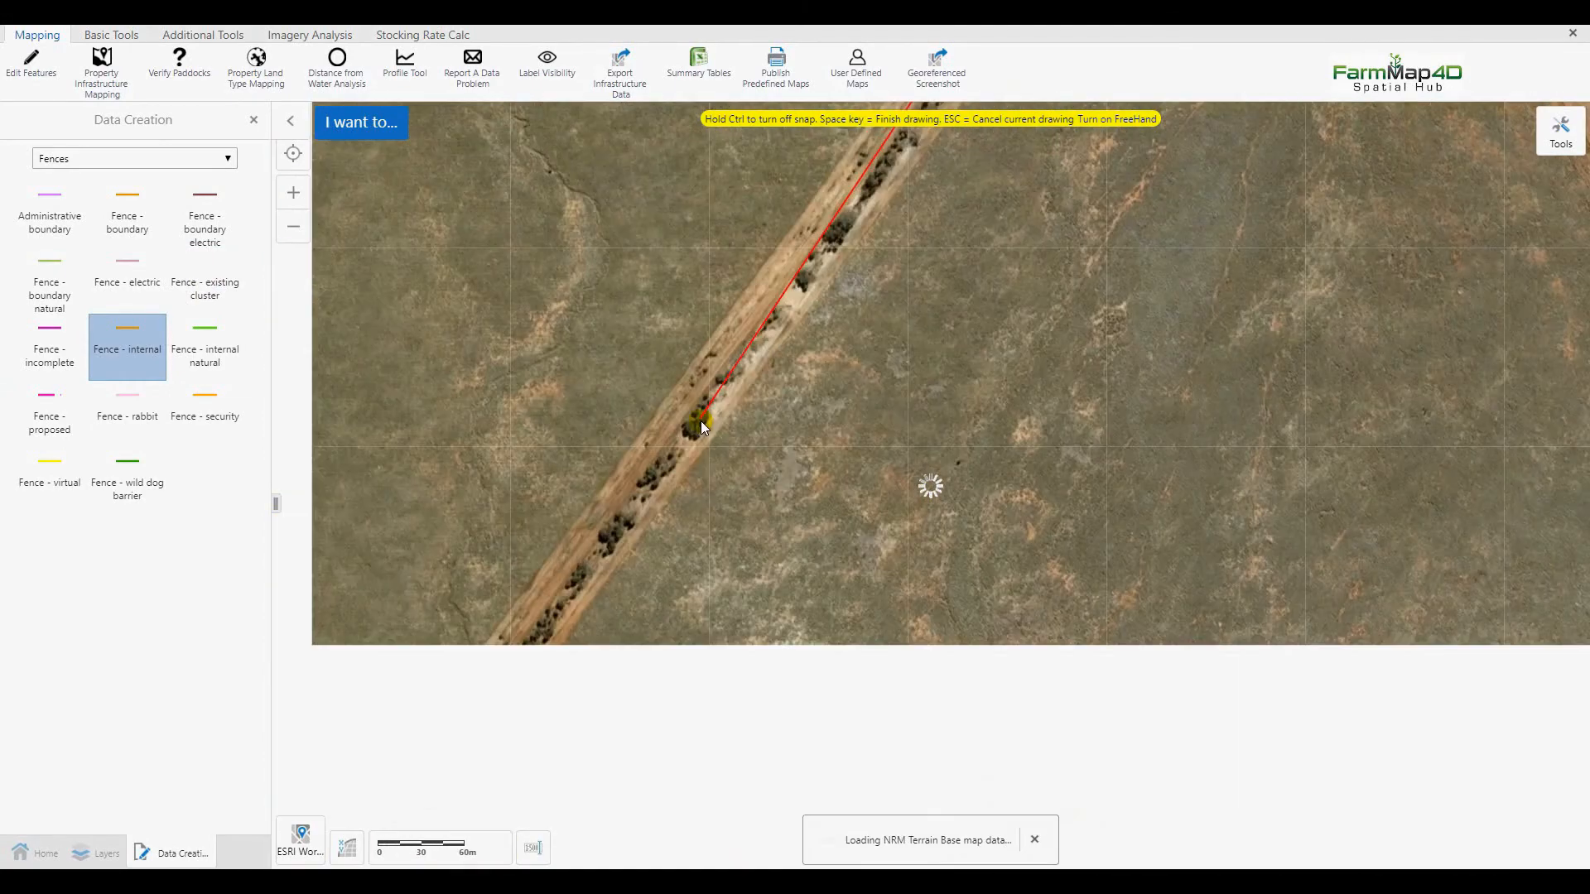
scroll(644, 502, down, 1)
scroll(477, 778, up, 1)
click(393, 751)
Extend the second internal fence southwest and south along the tree-lined track, finishing it at the east-west track junction
drag(394, 755, 605, 364)
drag(547, 662, 737, 268)
drag(655, 716, 752, 344)
drag(713, 762, 722, 339)
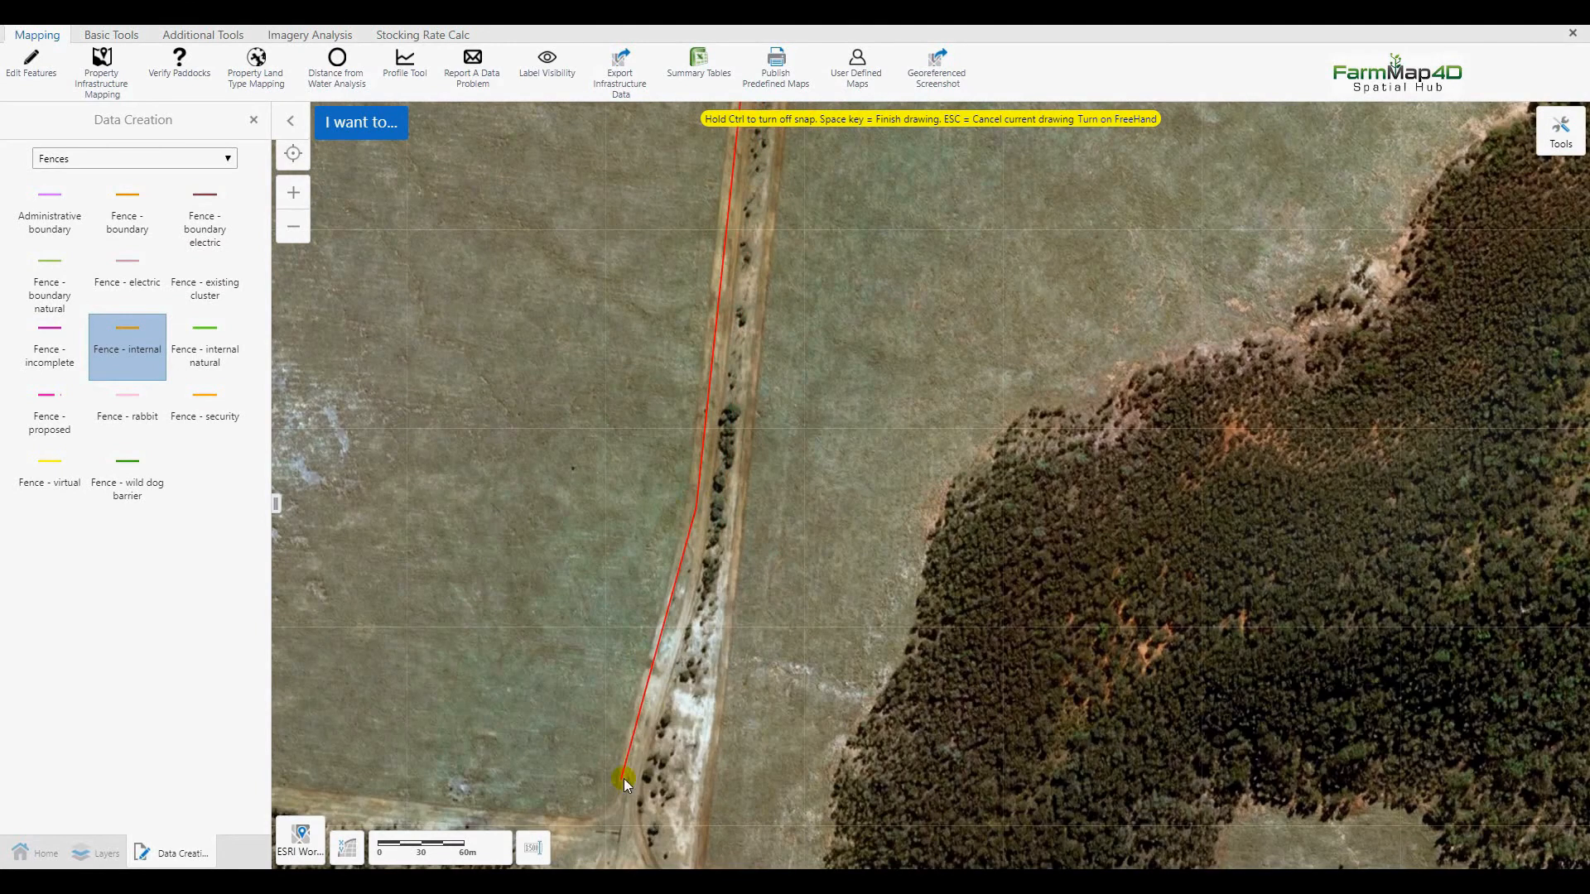
double_click(620, 833)
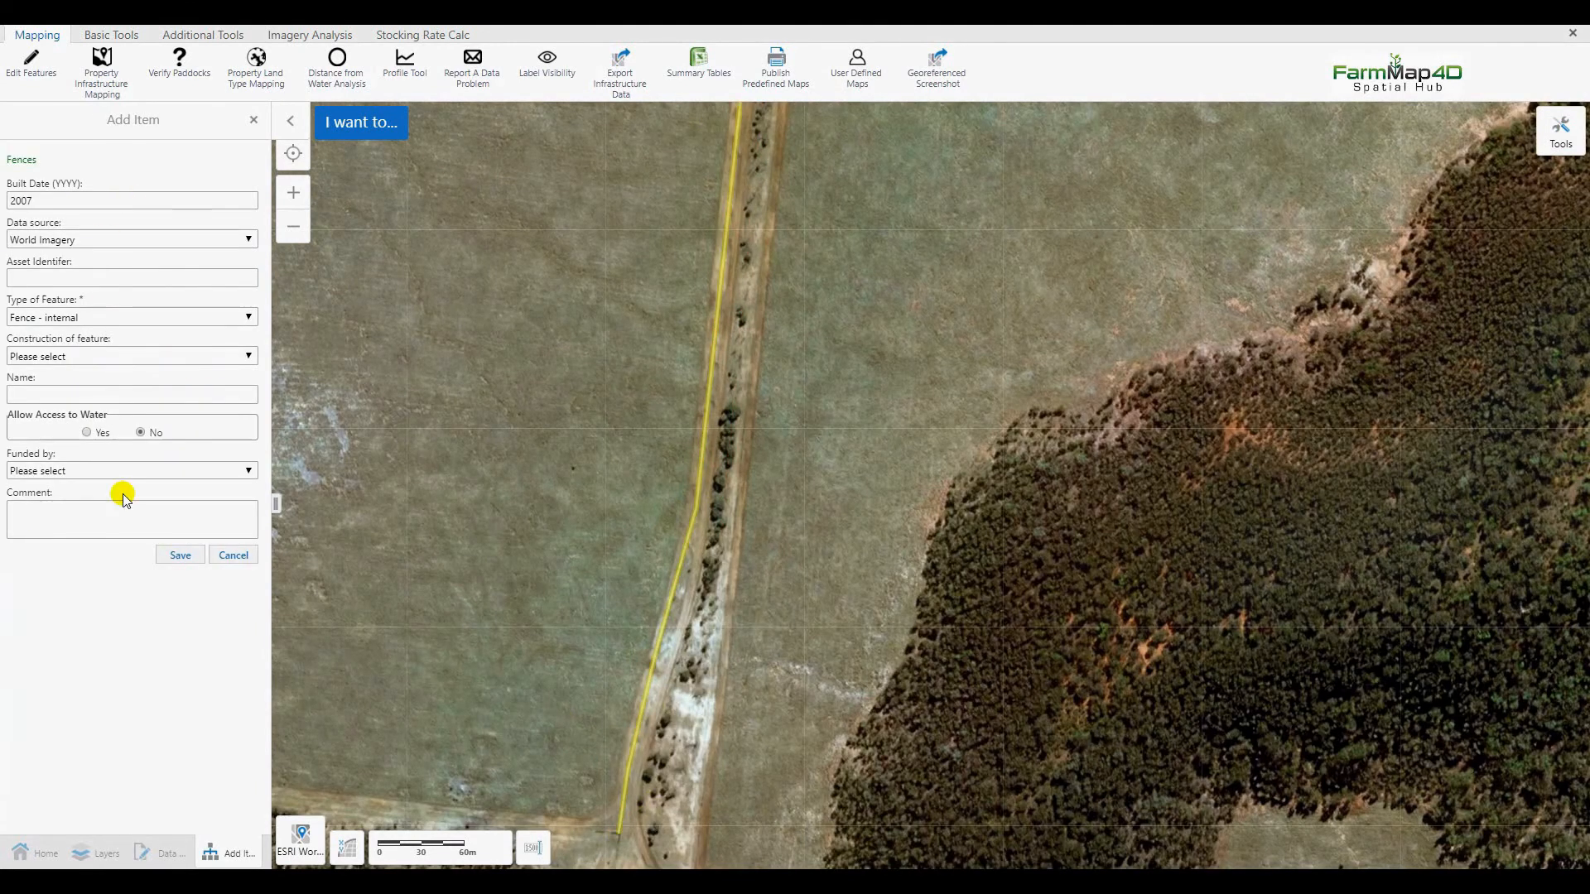
Save the second internal fence with built date 2007, data source World Imagery and construction 4 Barb wire
click(105, 356)
click(49, 482)
click(179, 555)
click(235, 186)
Draw a Fence - internal line from the second fence's southern end west past the dam, then north to the tree-lined east-west track
scroll(483, 445, down, 4)
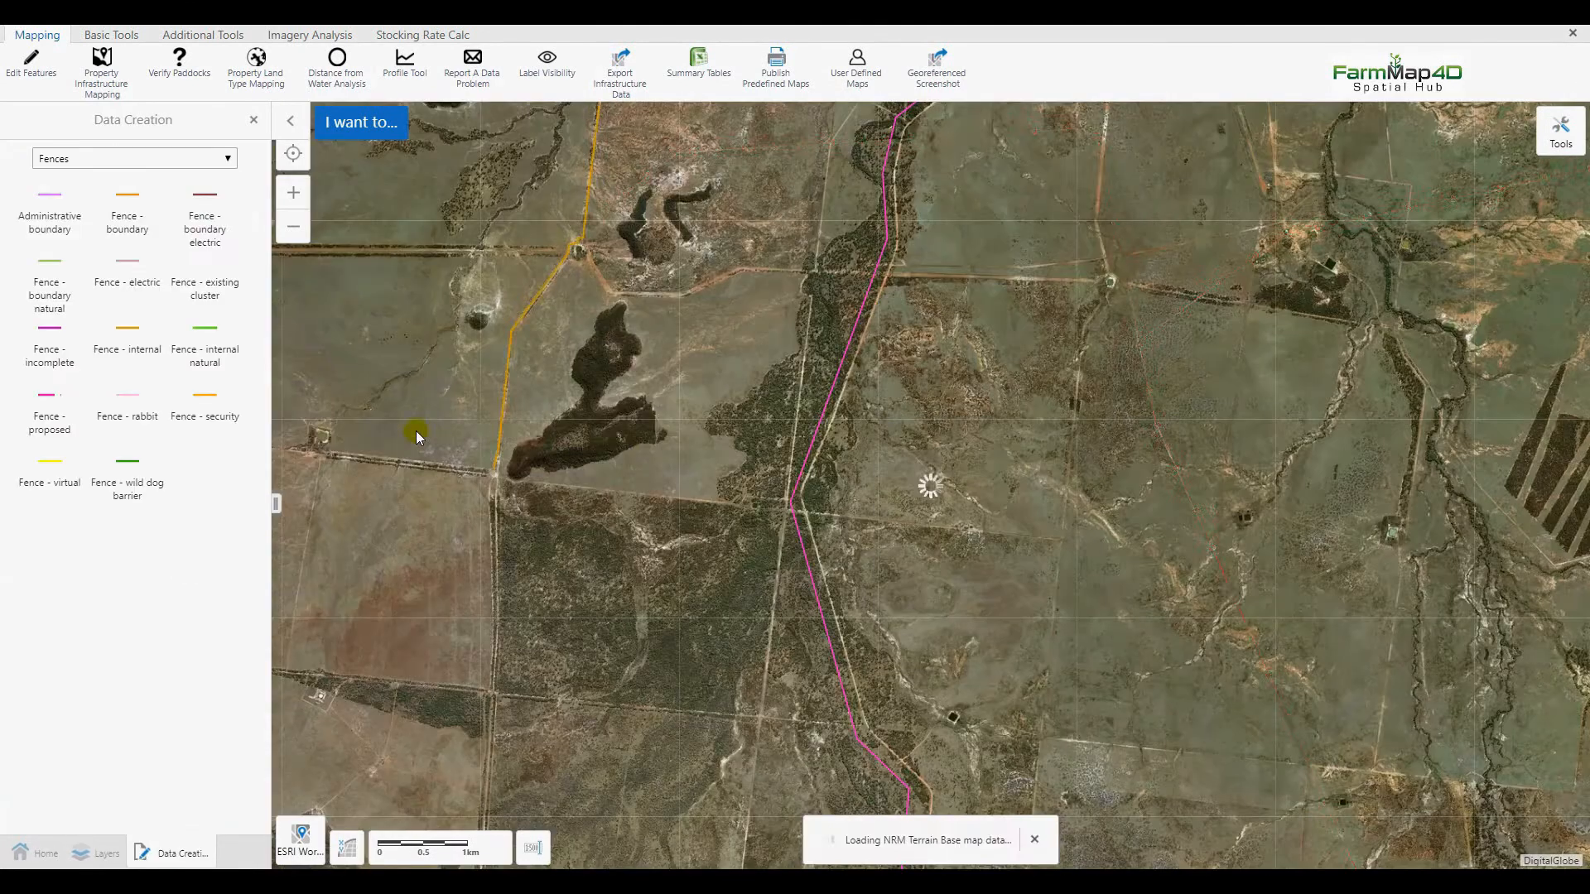
drag(406, 451, 1031, 495)
scroll(890, 477, up, 2)
drag(922, 523, 636, 467)
click(127, 348)
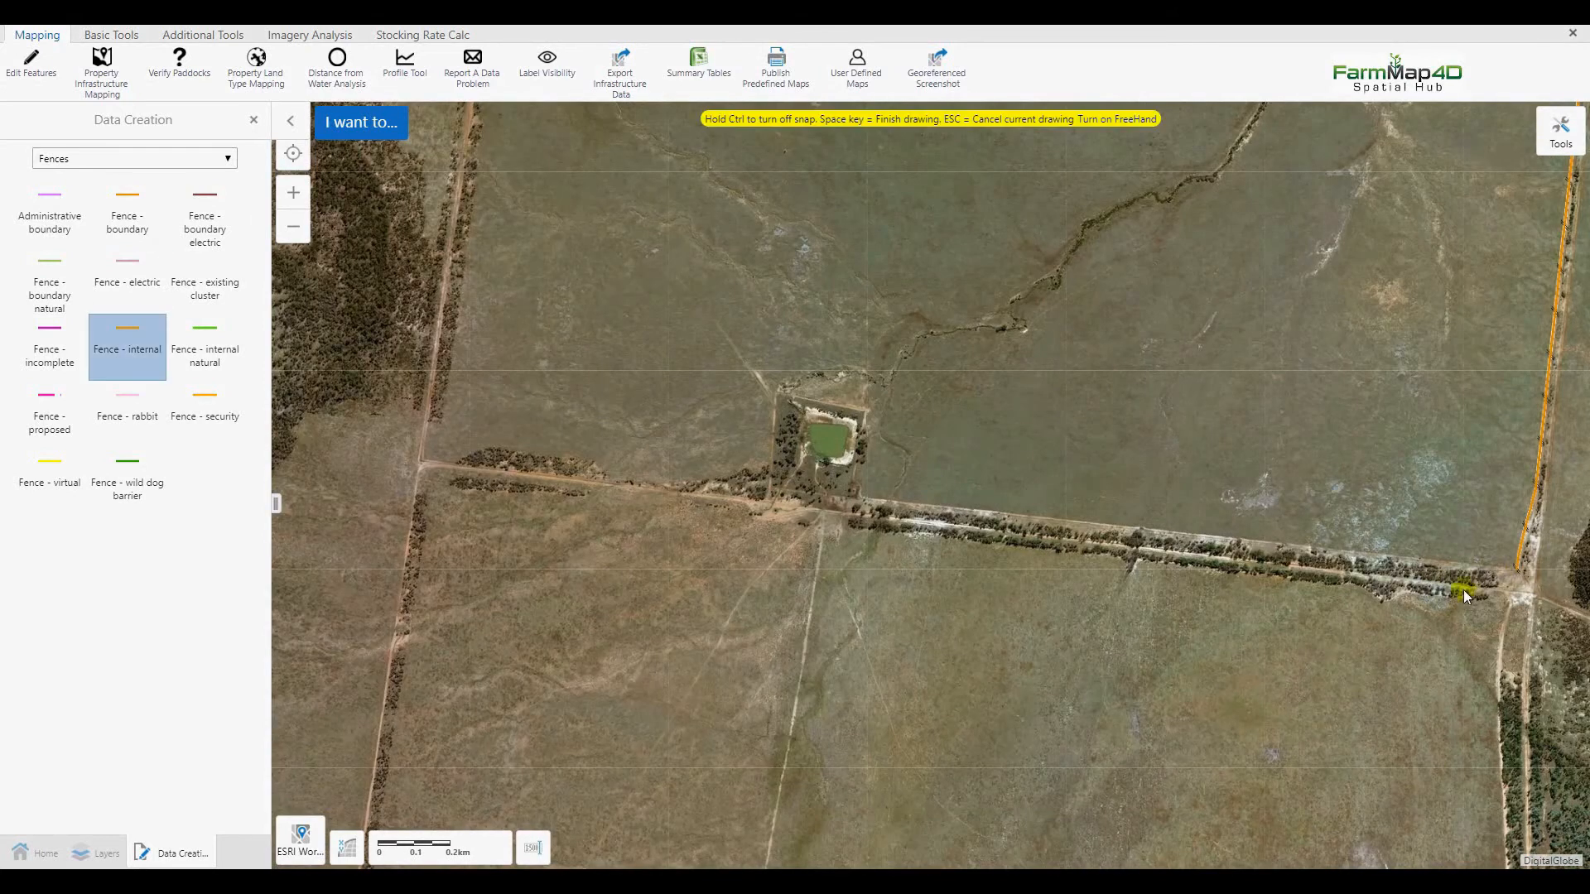
click(1518, 570)
click(419, 462)
drag(496, 215, 488, 703)
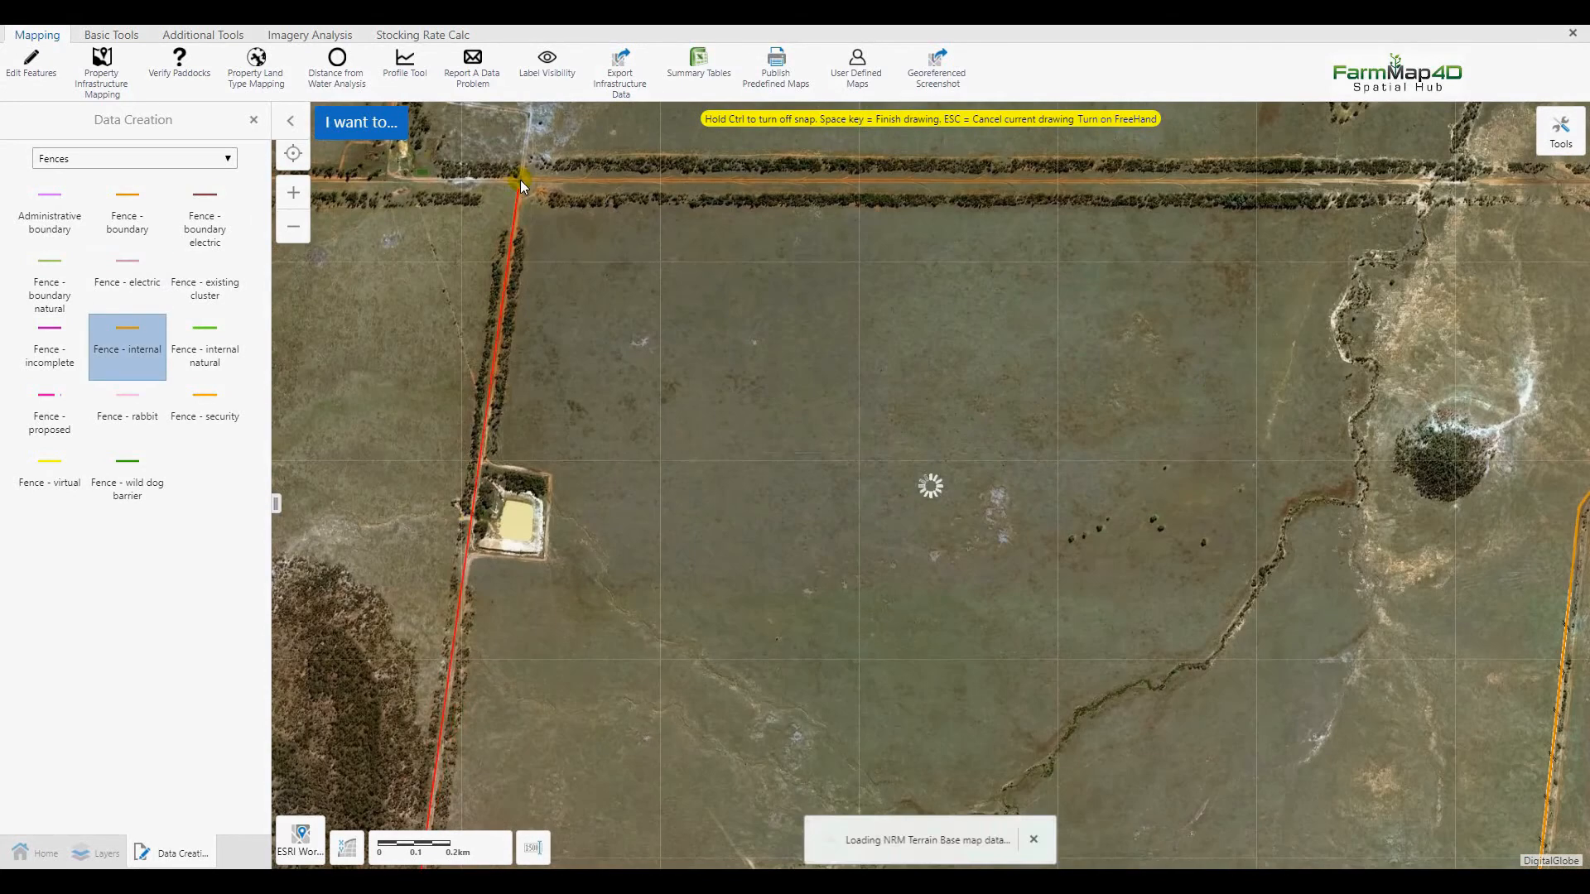
double_click(519, 178)
Save the third internal fence with built date 2007, data source World Imagery and construction 4 Plain wire
click(130, 204)
text(2017)
click(57, 240)
scroll(99, 745, down, 2)
click(103, 781)
click(54, 357)
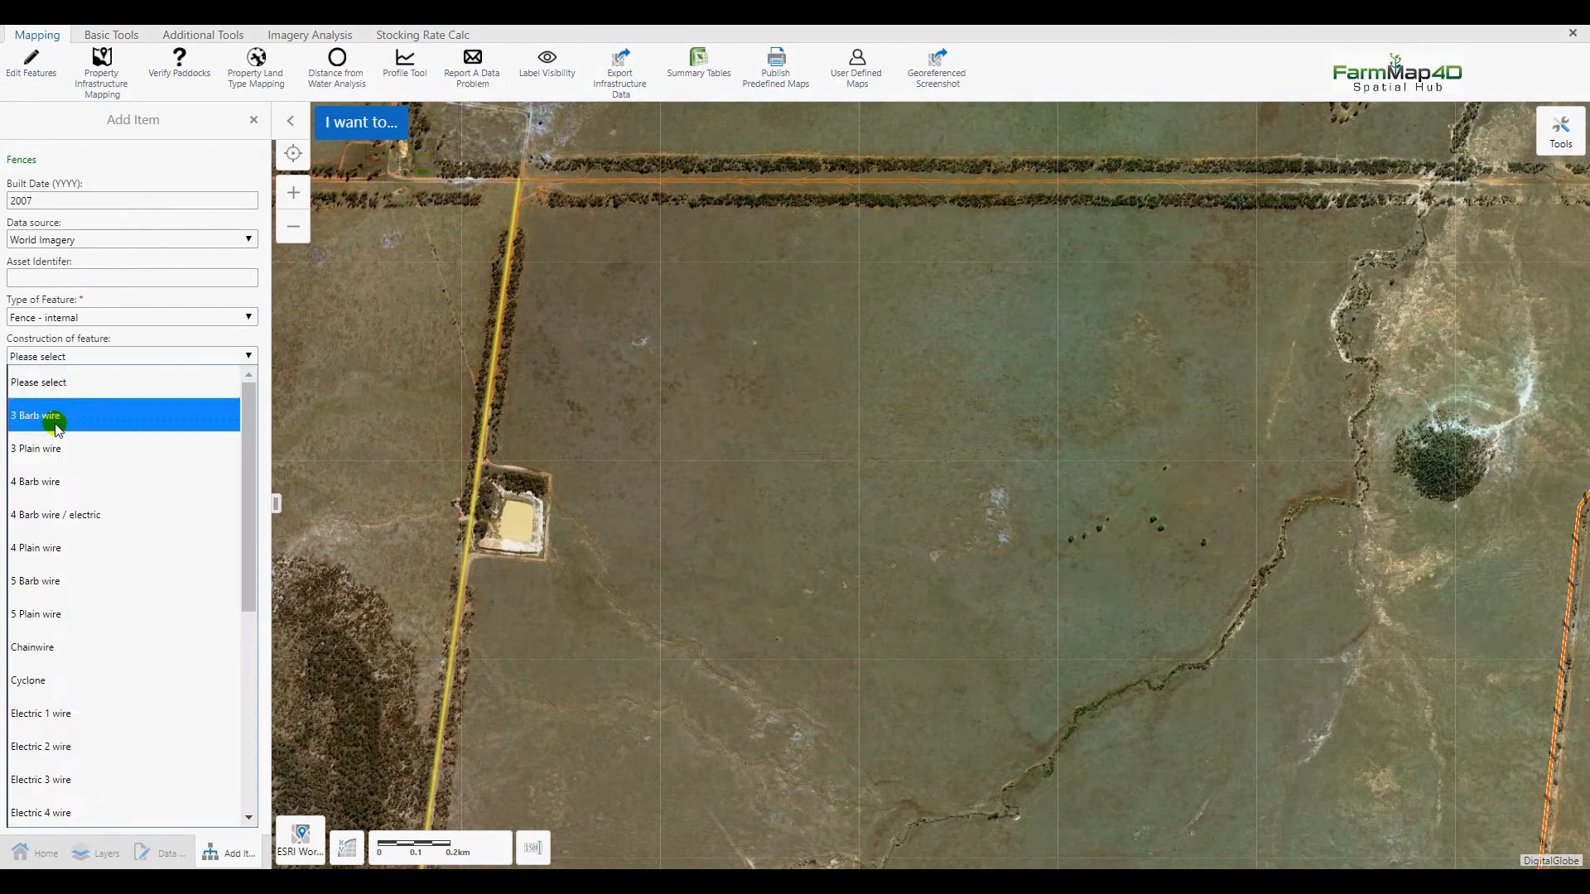
click(49, 550)
click(180, 555)
click(228, 184)
Draw an internal fence from the yard beside the dam west along the tree-lined track to the third fence's northern end
scroll(916, 207, down, 2)
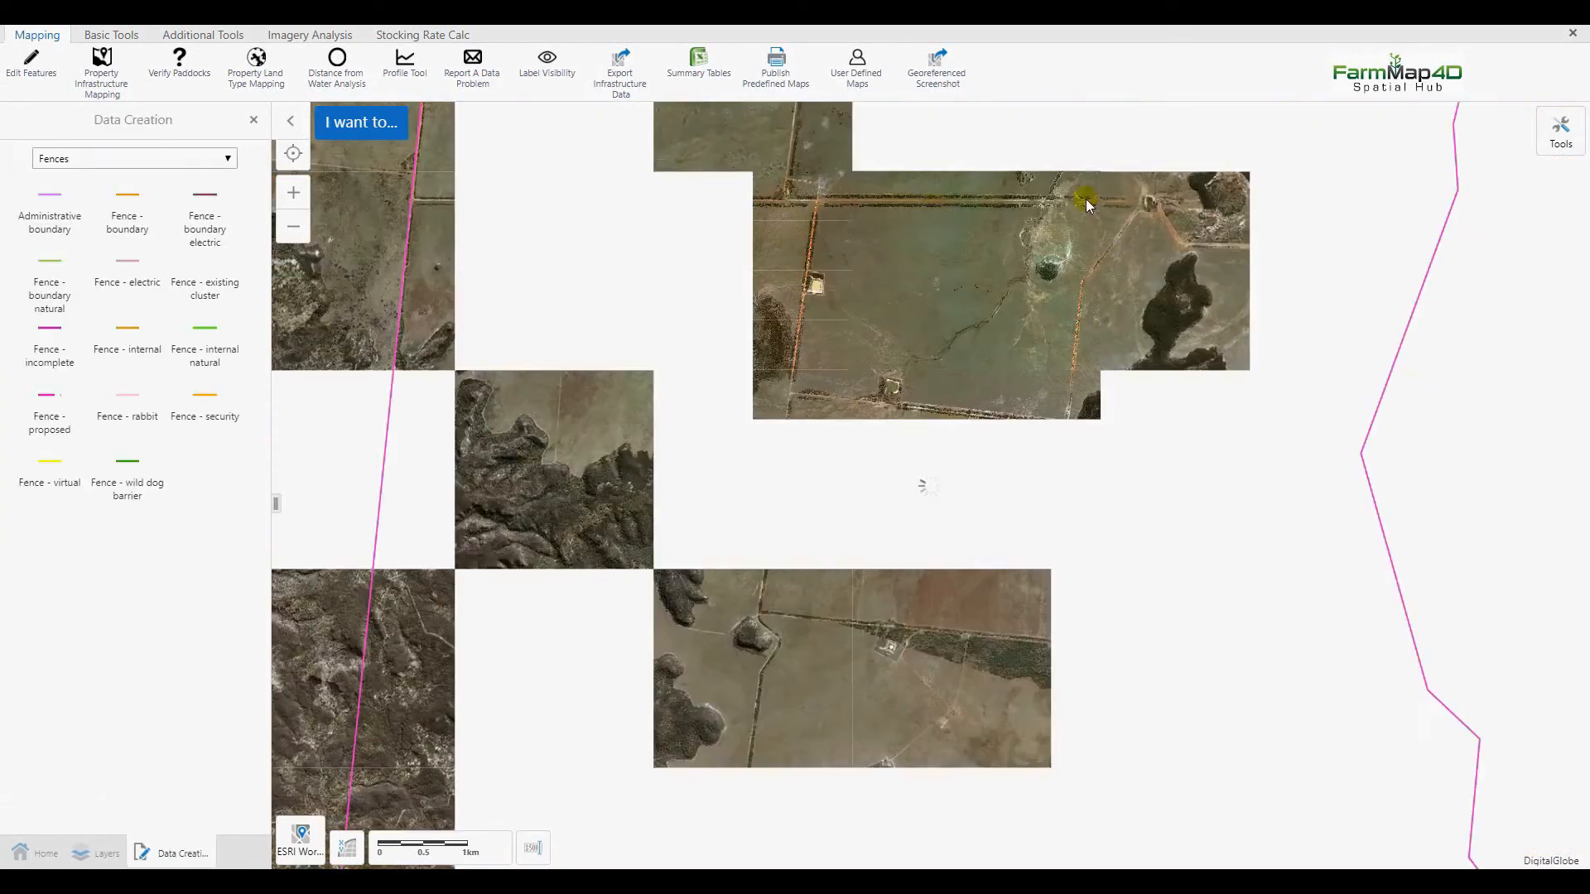
scroll(1105, 192, up, 2)
click(127, 348)
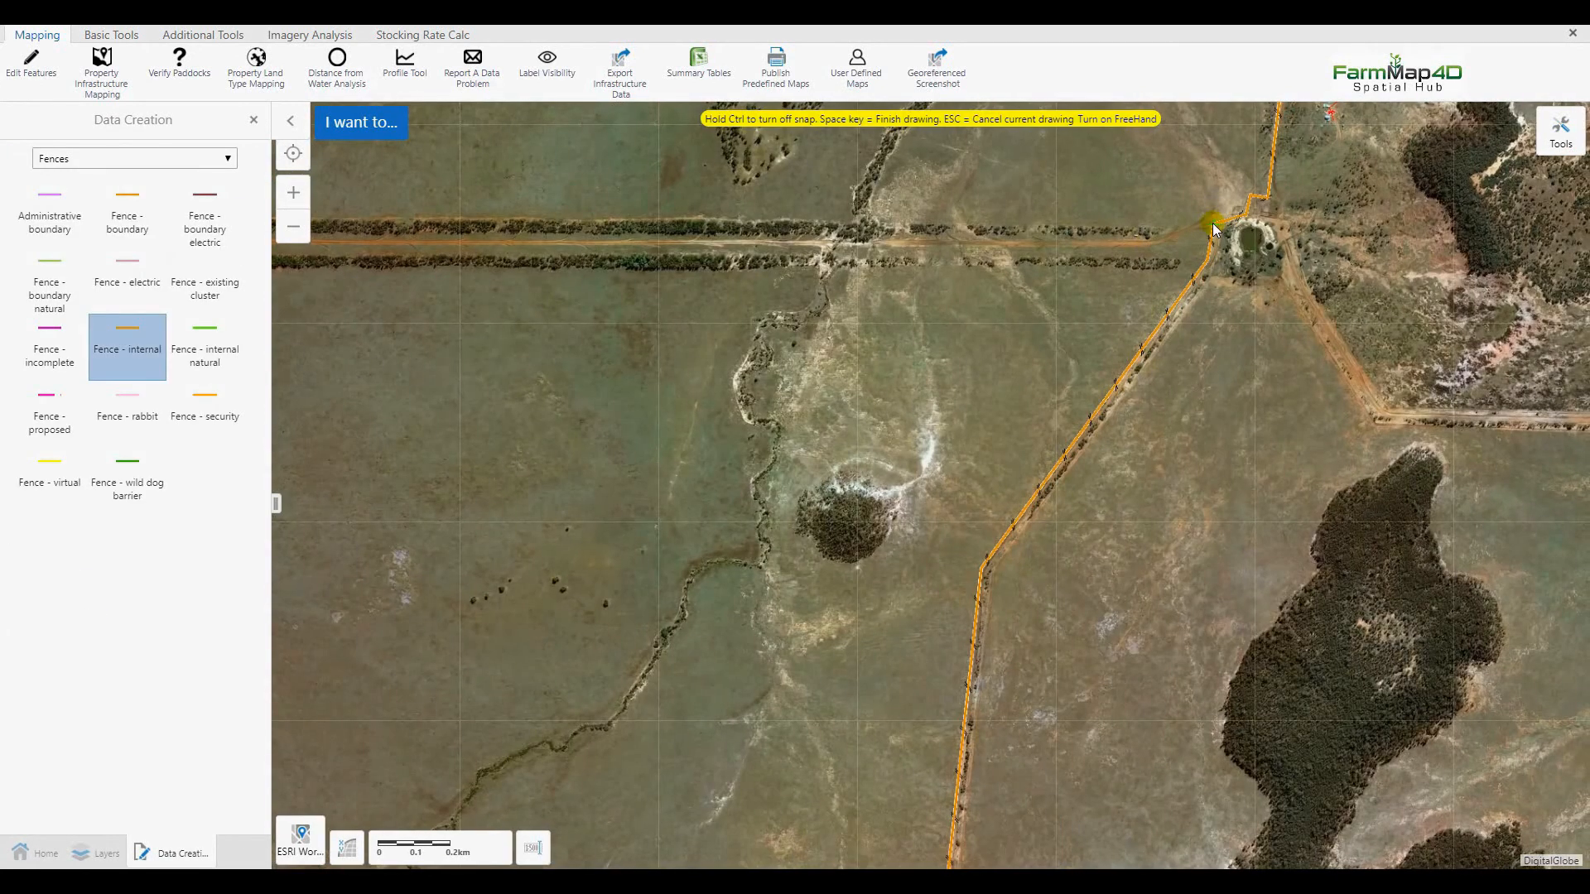
click(1146, 245)
scroll(1146, 245, down, 2)
scroll(874, 230, up, 2)
double_click(738, 286)
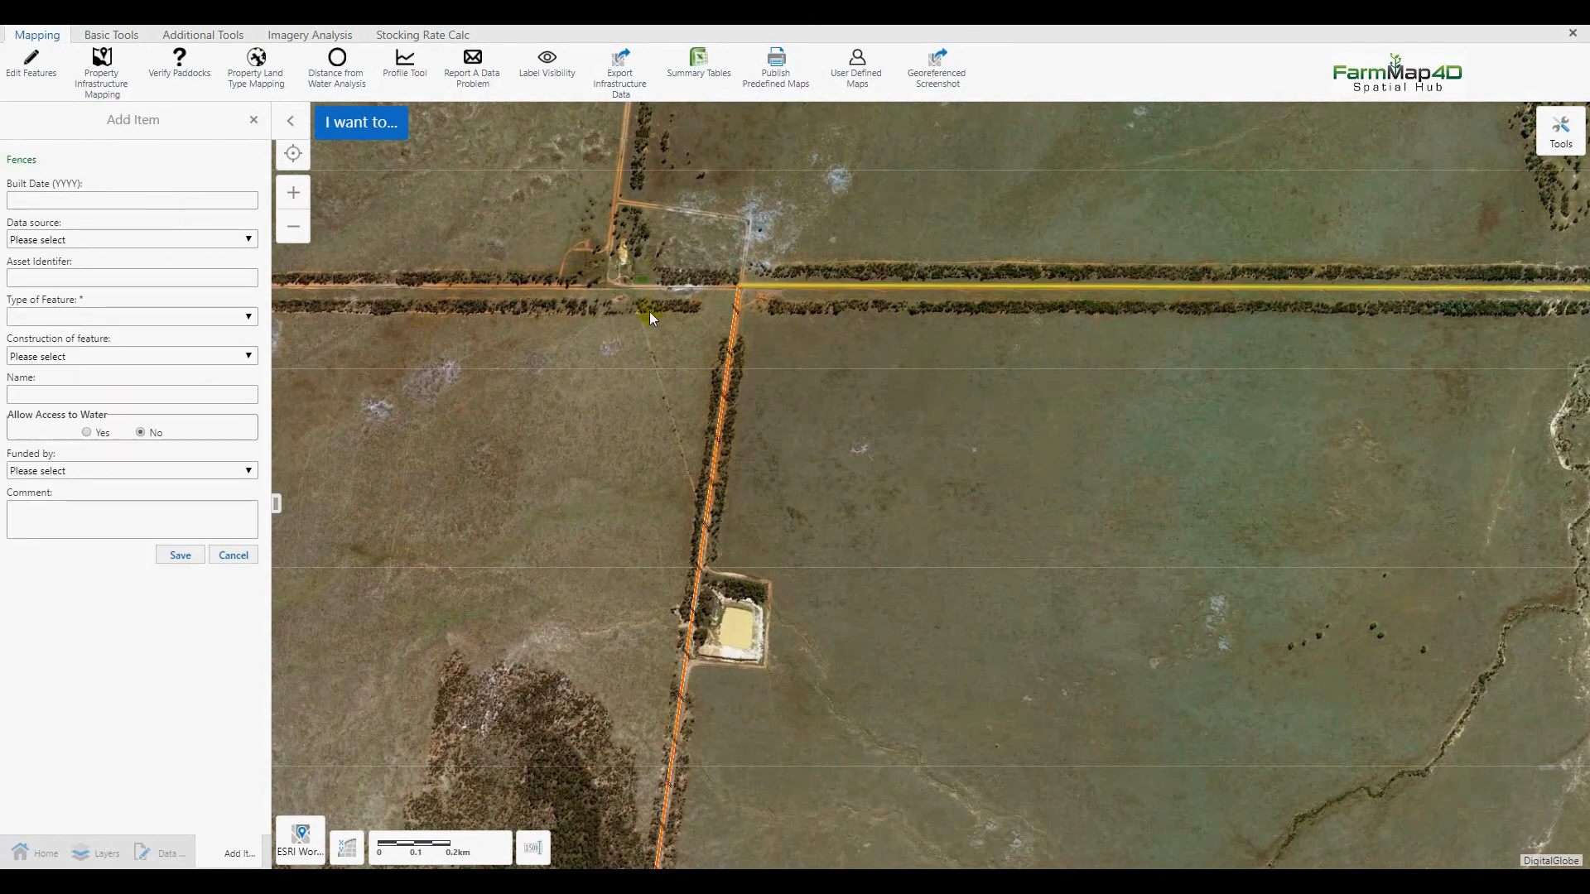
Save the fence along the tree-lined track with built date 2008 and construction 4 Plain wire
click(163, 207)
text(2008)
click(135, 242)
click(87, 298)
click(117, 356)
click(97, 552)
click(181, 555)
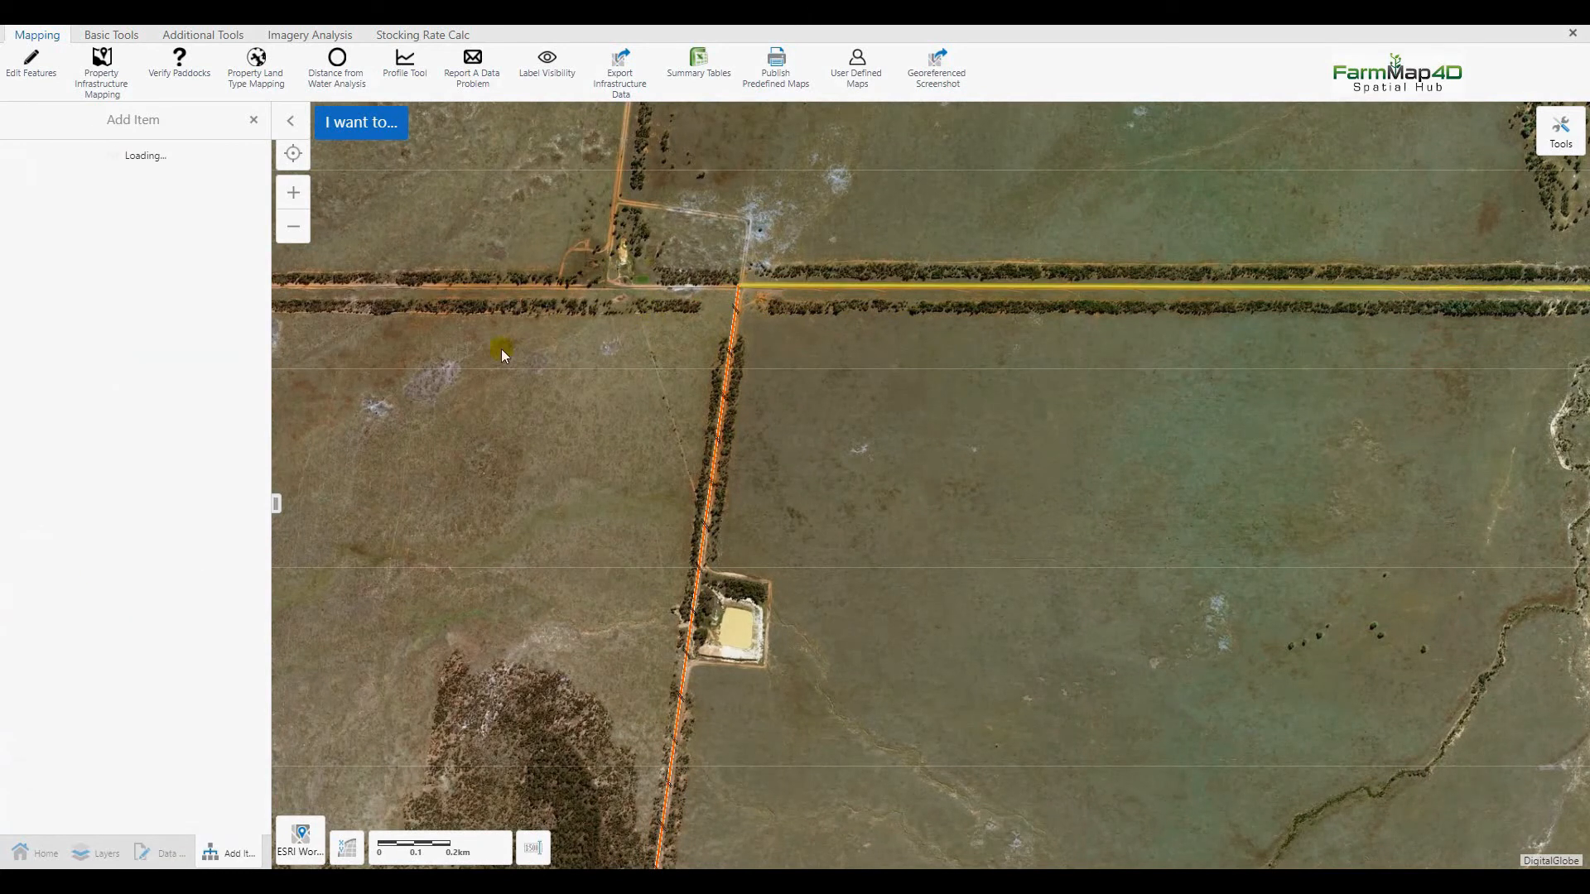
click(235, 184)
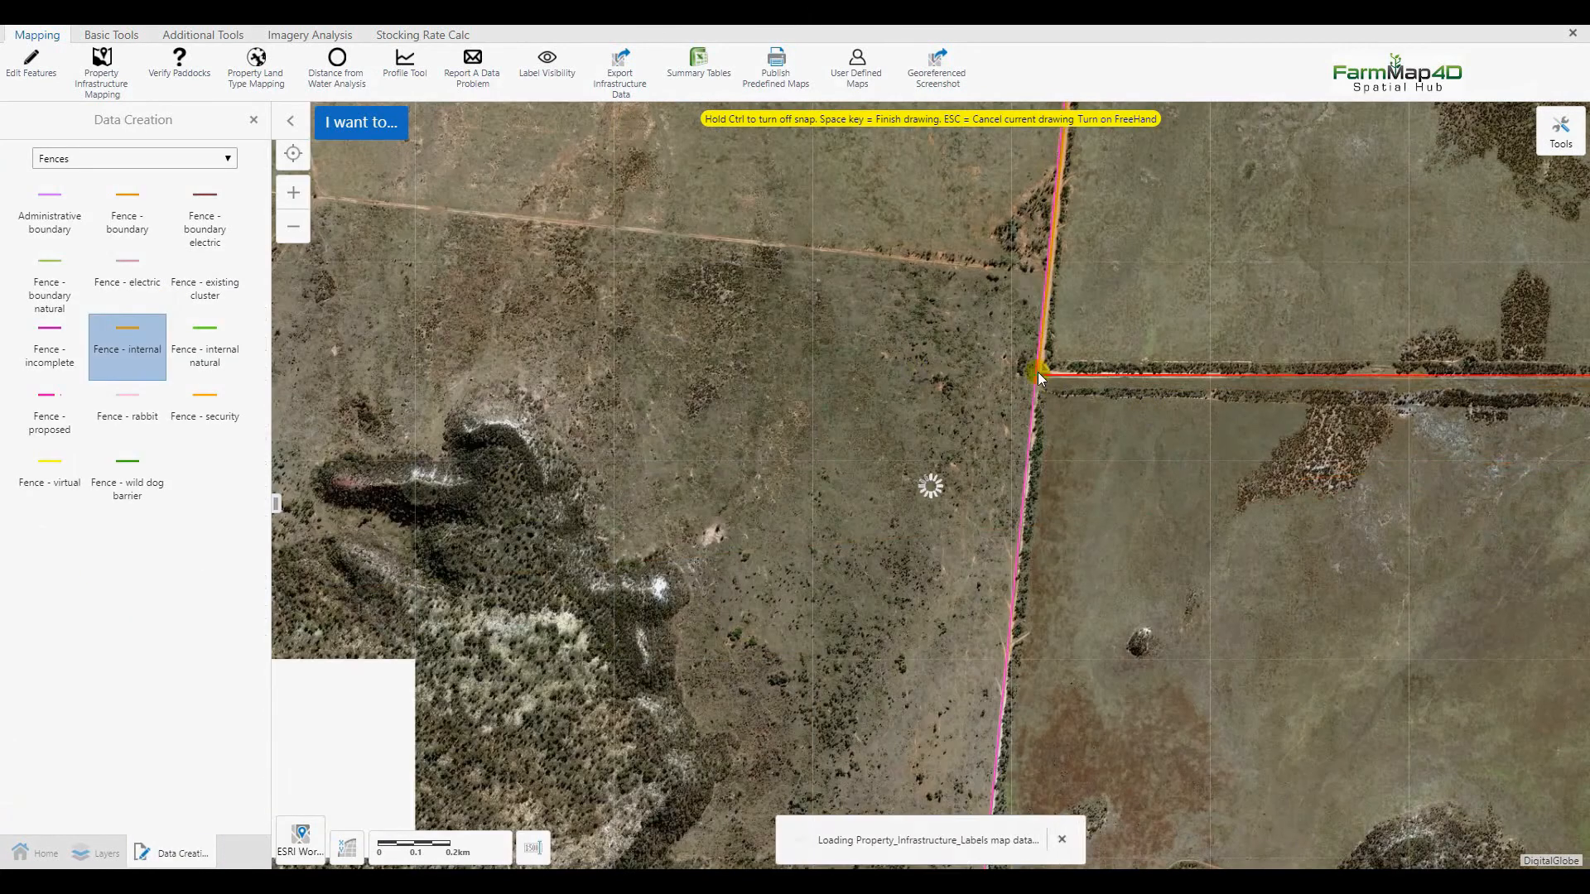
Hide the cadastral lines layer and finish the next internal fence, running west along the track, at the boundary fence's southern end
click(106, 852)
scroll(1040, 374, down, 3)
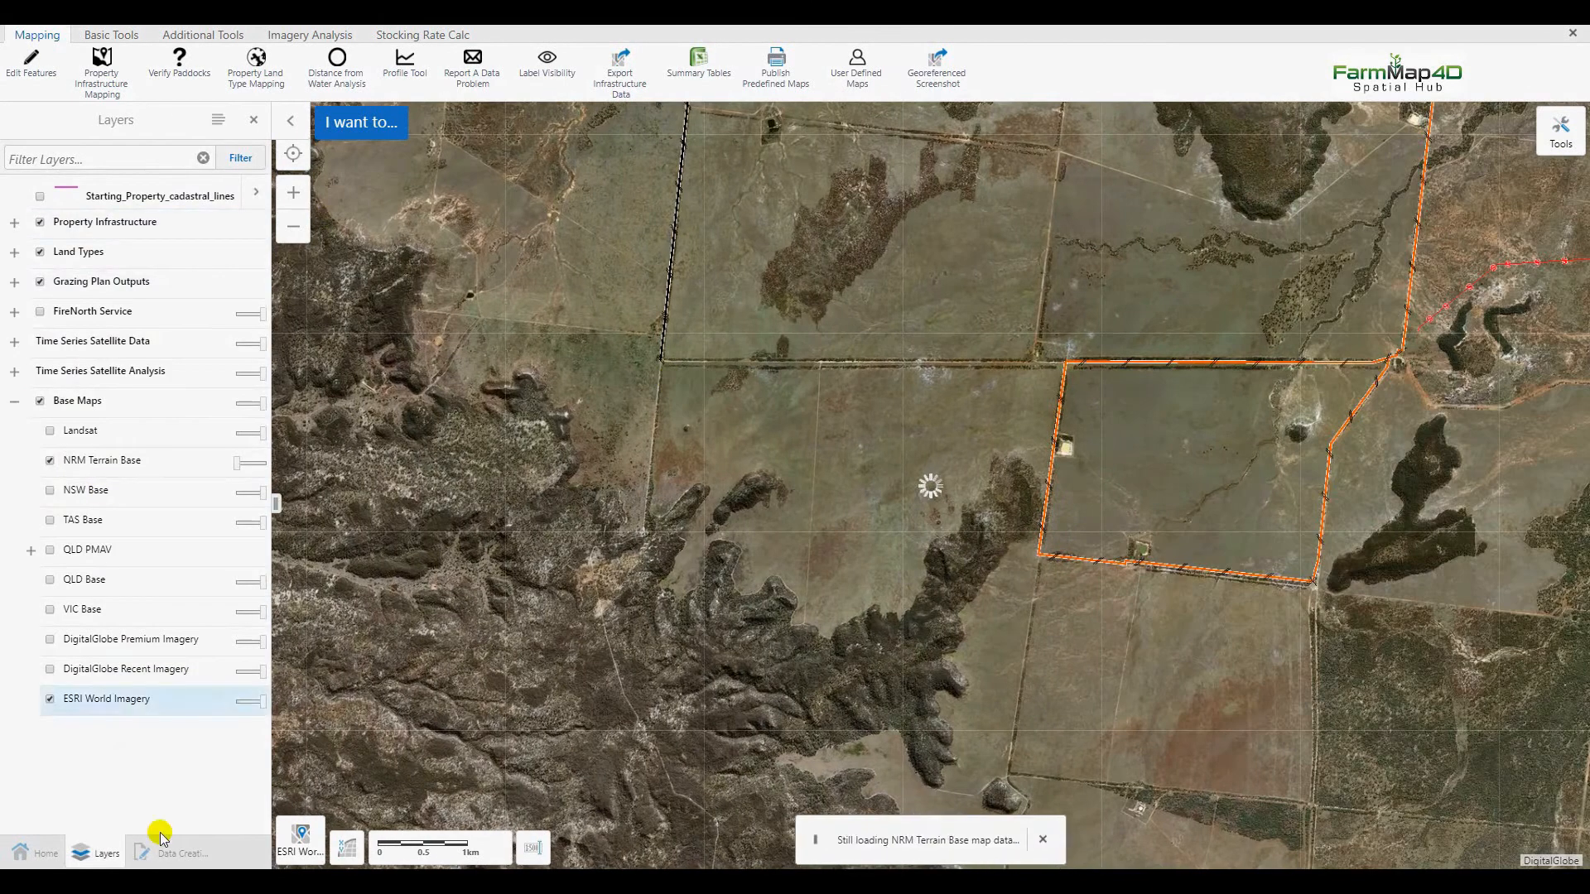
click(169, 853)
double_click(658, 363)
Save the western track fence with built date 2008, its data source and construction 3 Barb wire
click(64, 202)
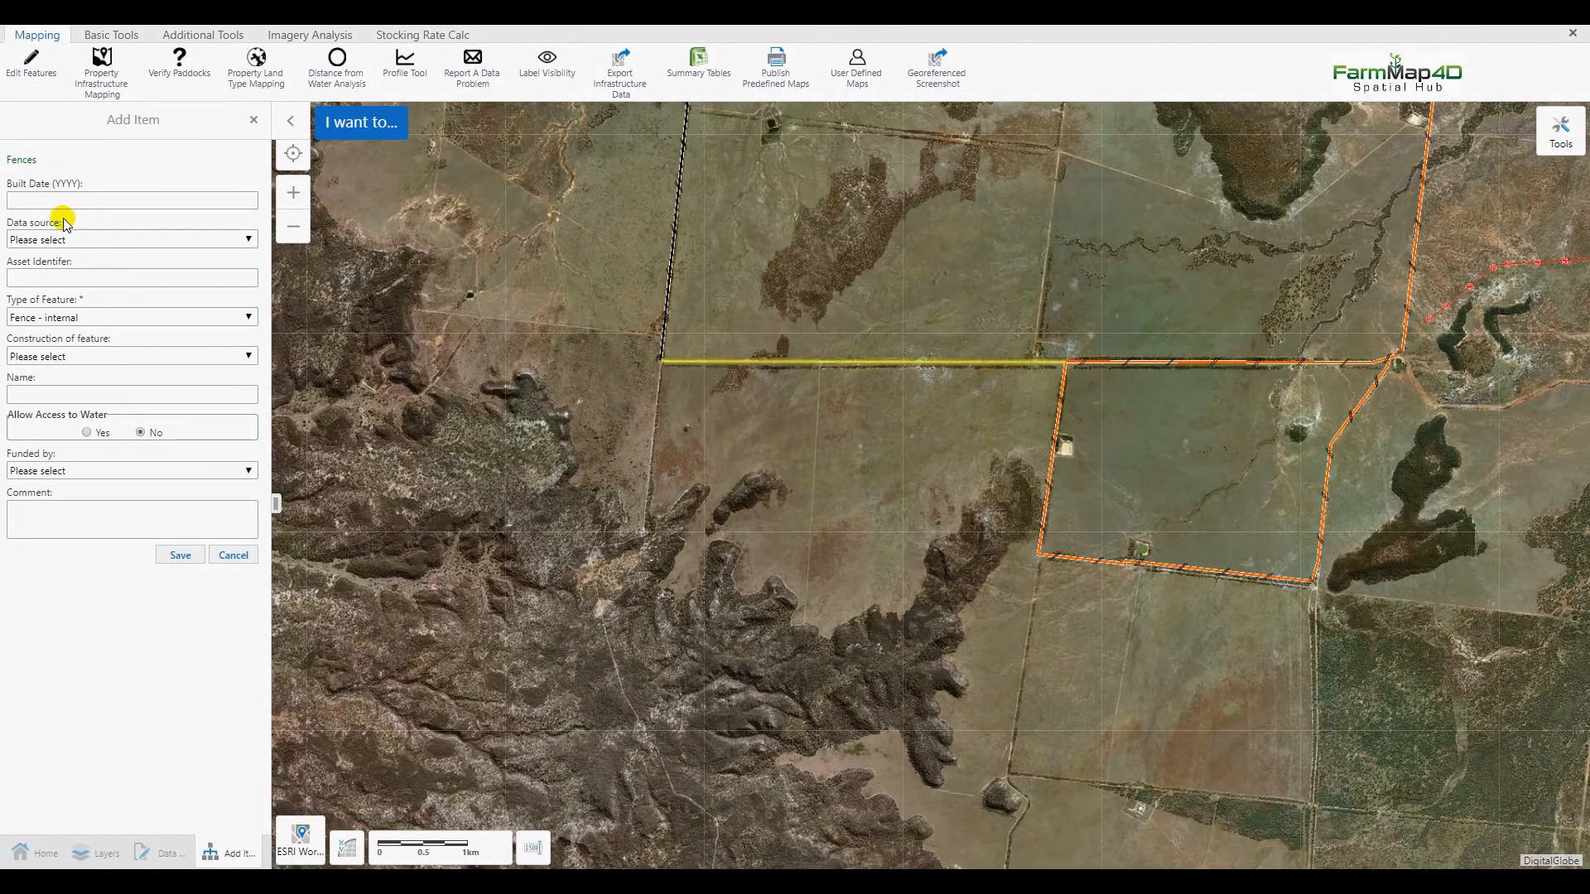
text(2008)
click(68, 240)
scroll(107, 519, down, 5)
click(91, 808)
click(83, 357)
click(75, 423)
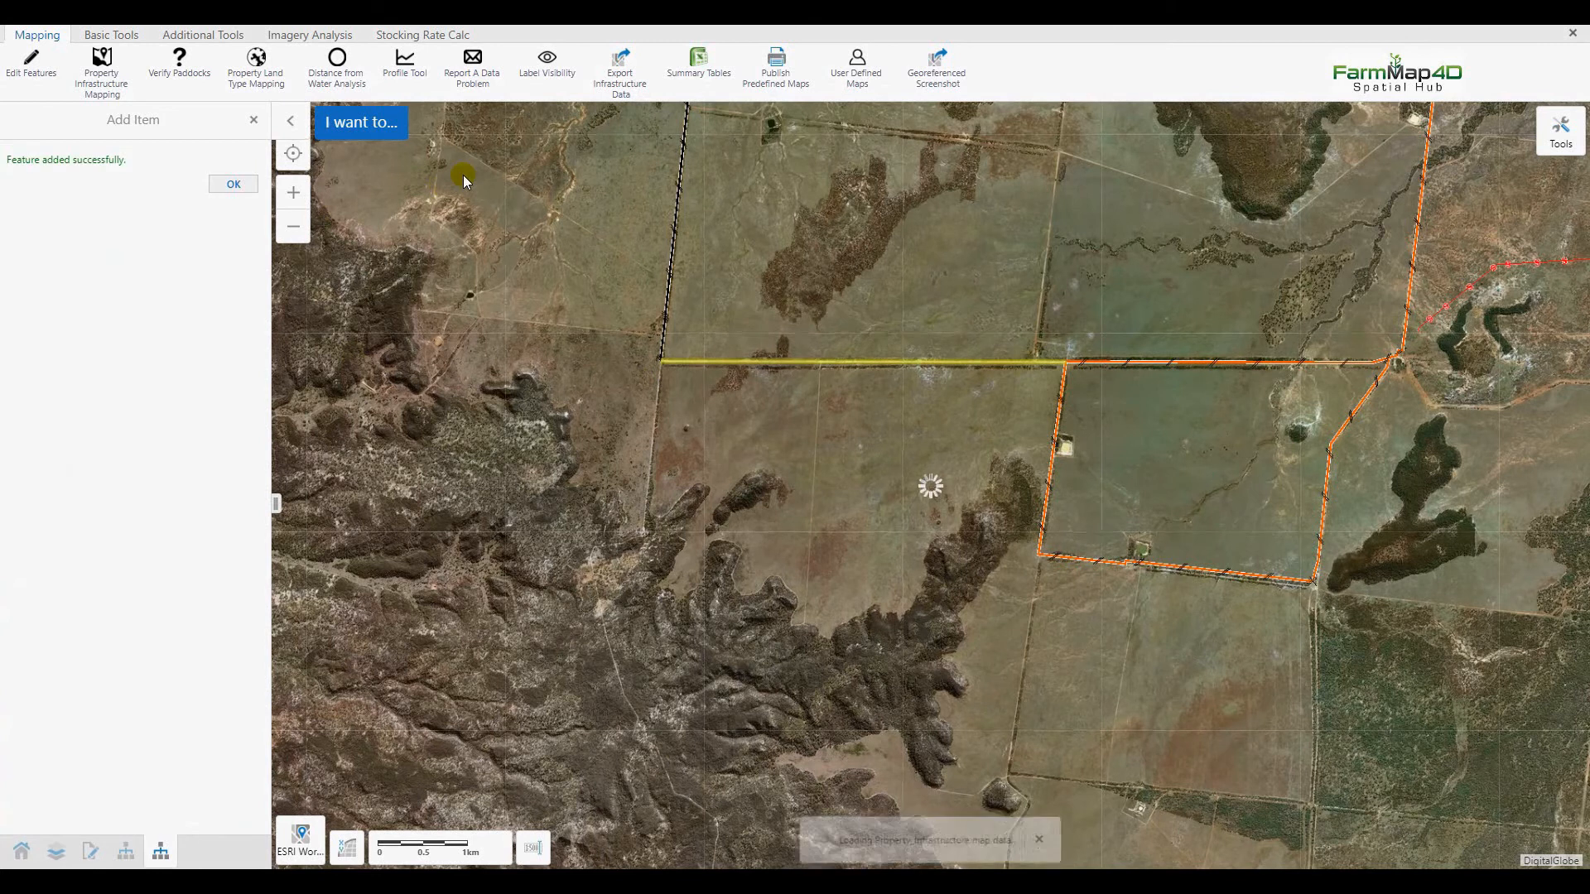
Draw an internal fence from the western boundary east past the dam to the track corner, then south to the east-west fence
drag(572, 185, 509, 406)
click(127, 348)
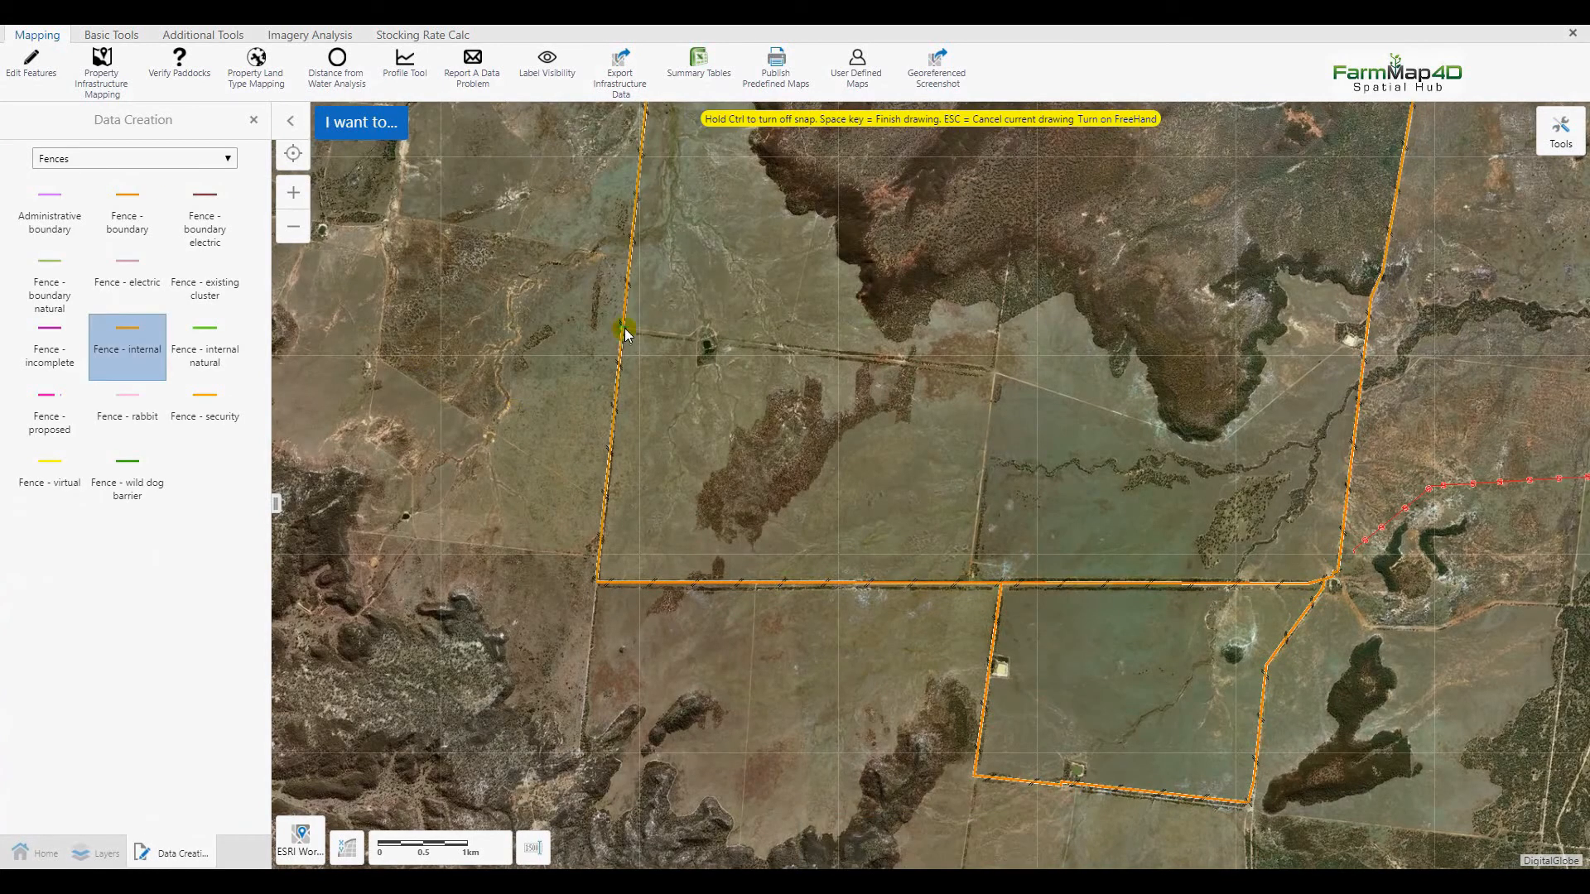
click(624, 327)
click(994, 372)
double_click(970, 584)
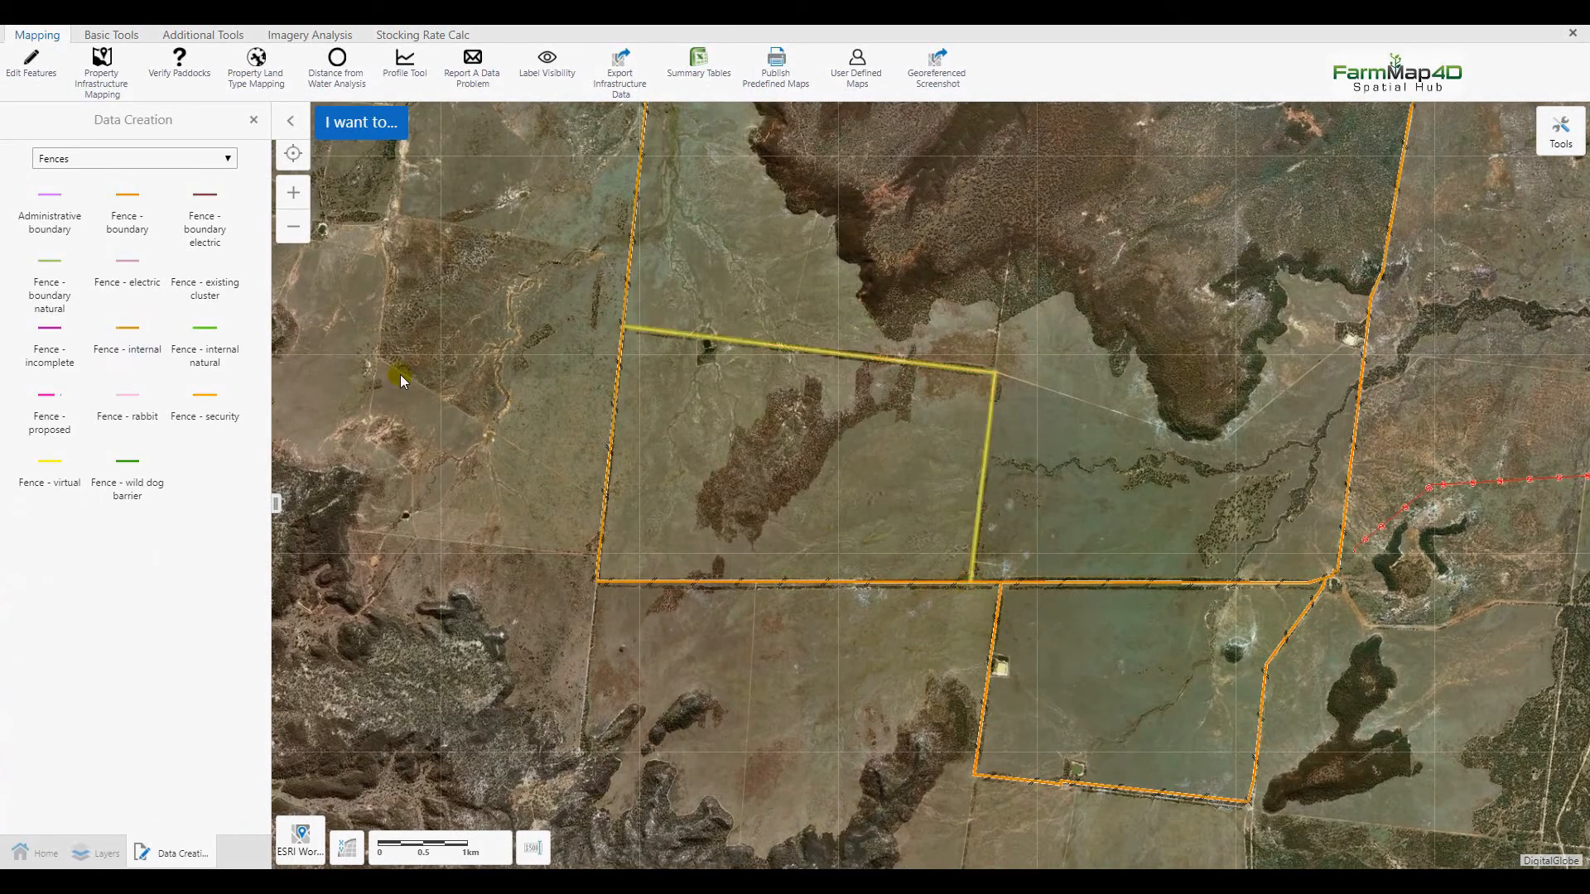
Save the L-shaped internal fence with built date 2009, its data source and construction
click(86, 201)
text(2009)
click(87, 239)
click(98, 354)
click(180, 554)
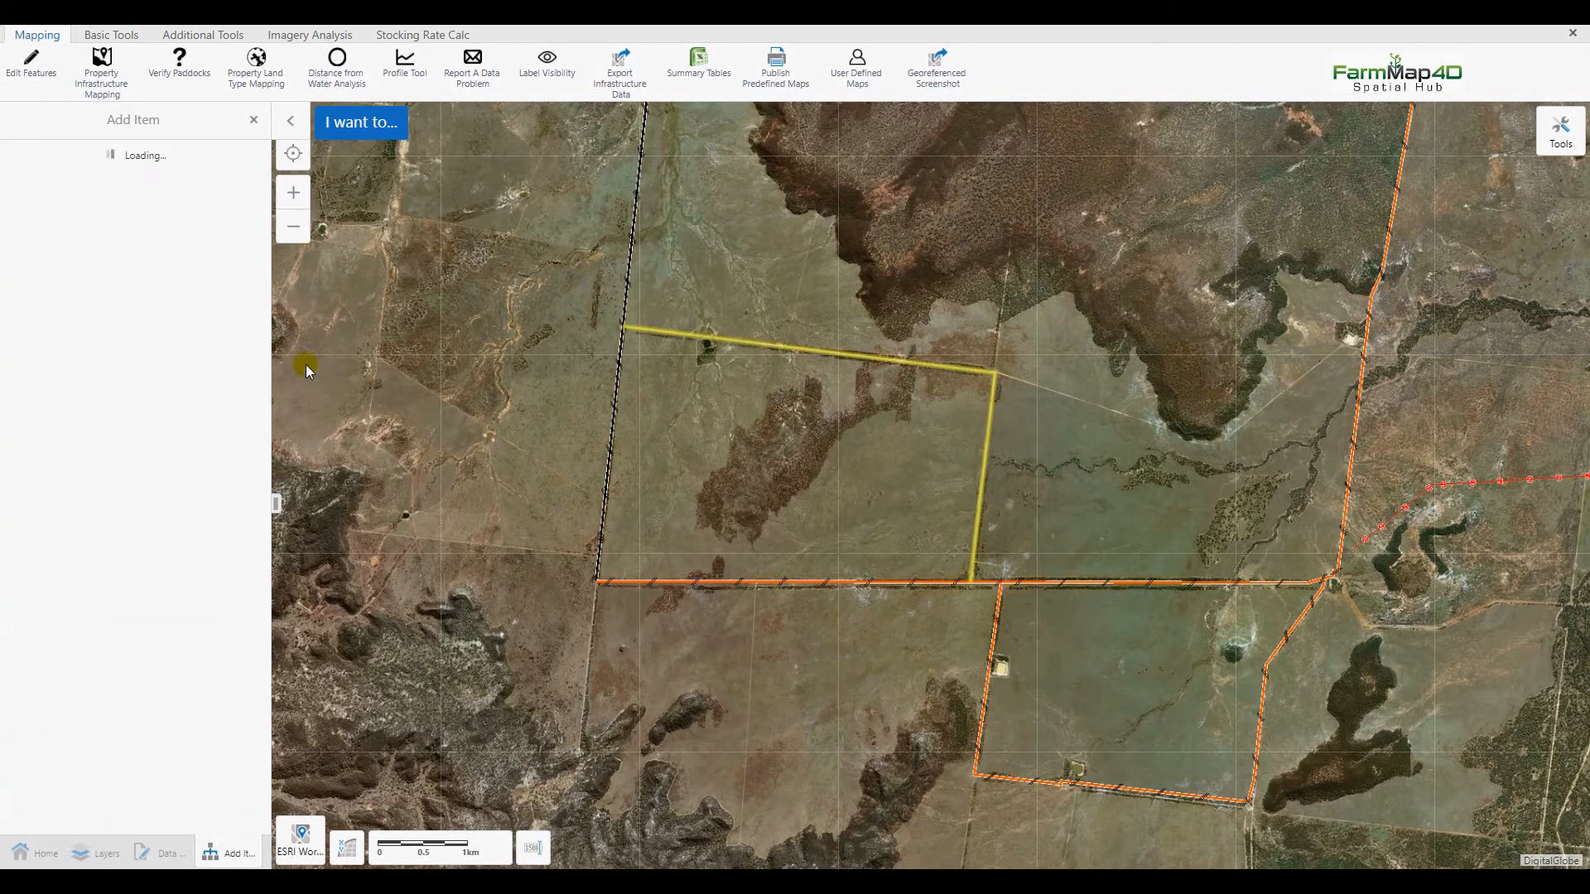
click(231, 185)
Draw an internal fence from the L-shaped fence's corner along the track, northeast around the dam yard, to the eastern north-south fence
click(127, 347)
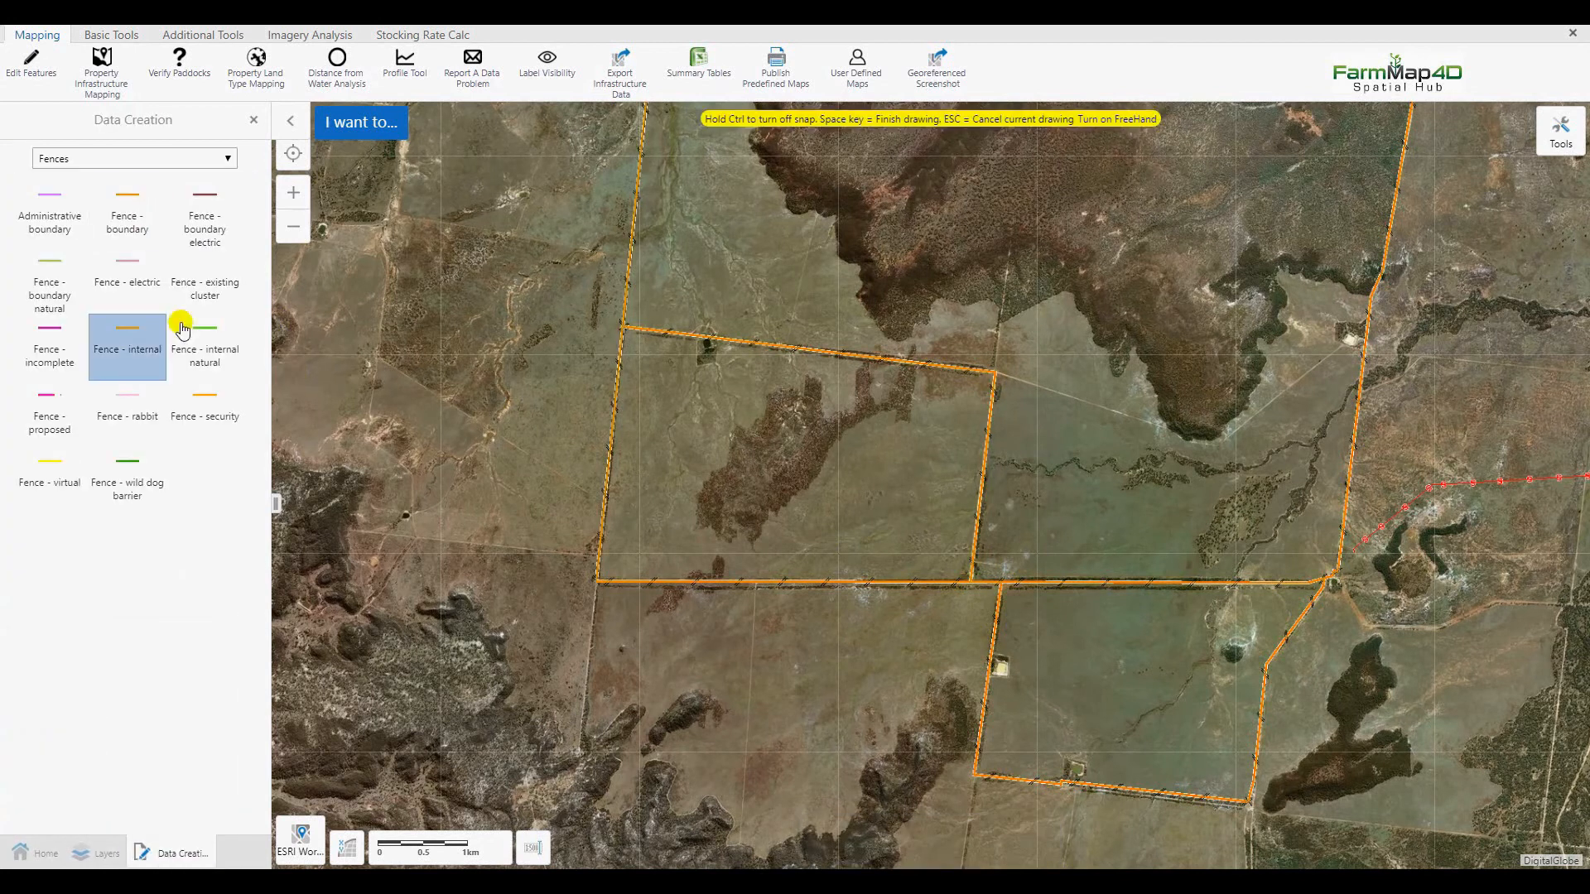
click(1203, 447)
click(1347, 345)
scroll(1347, 345, up, 3)
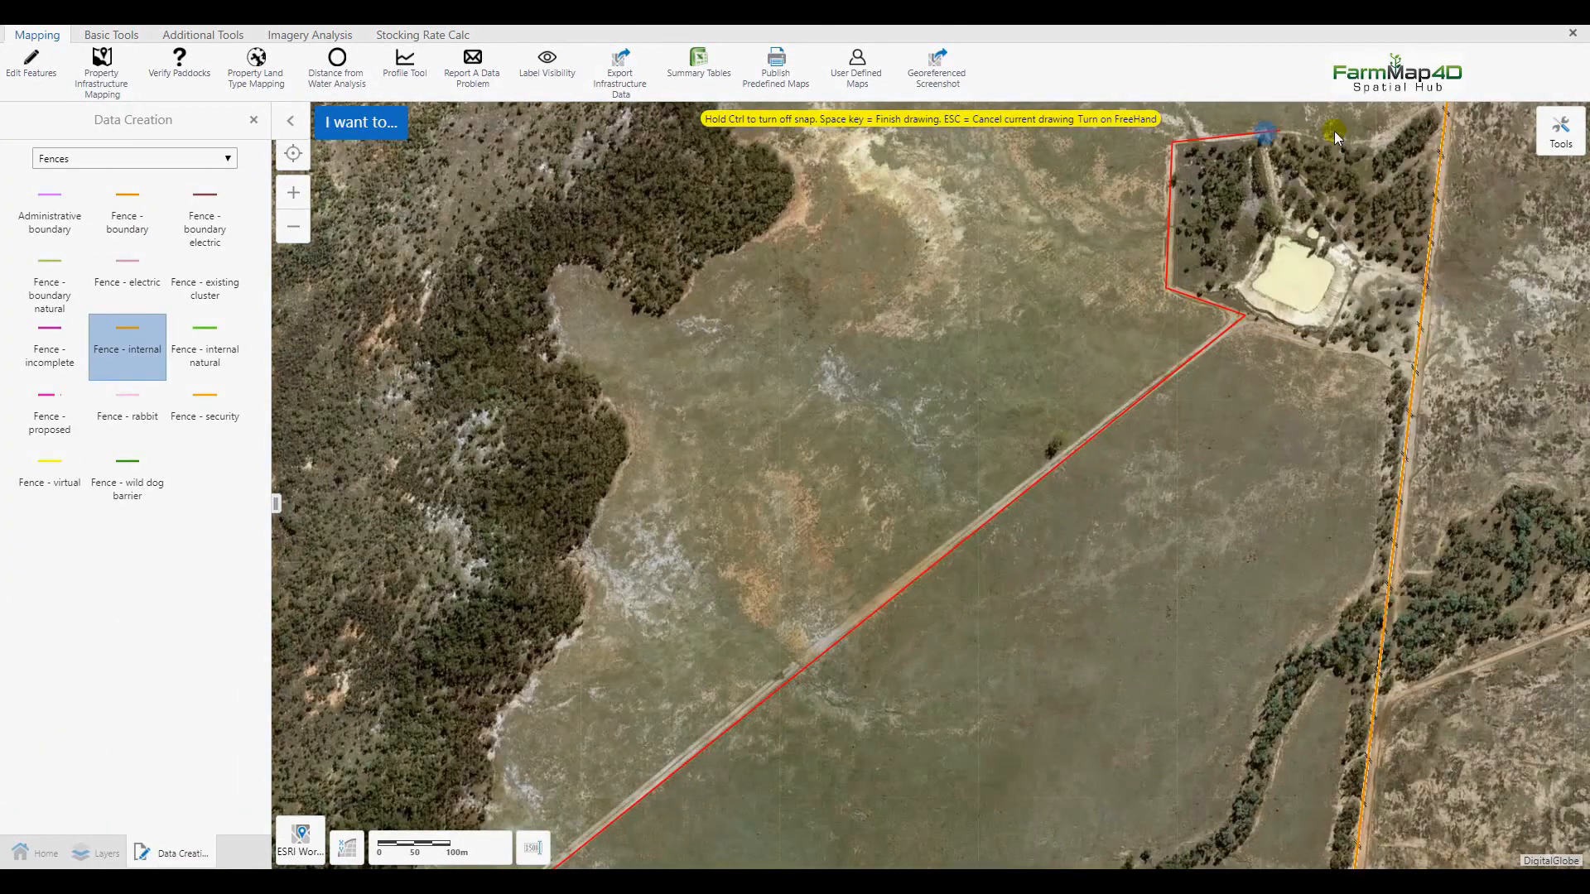
click(1371, 137)
drag(1334, 231, 1281, 411)
double_click(1393, 276)
Save the dam yard fence with built date 2000, its data source and construction 4 Plain wire
click(129, 201)
text(20)
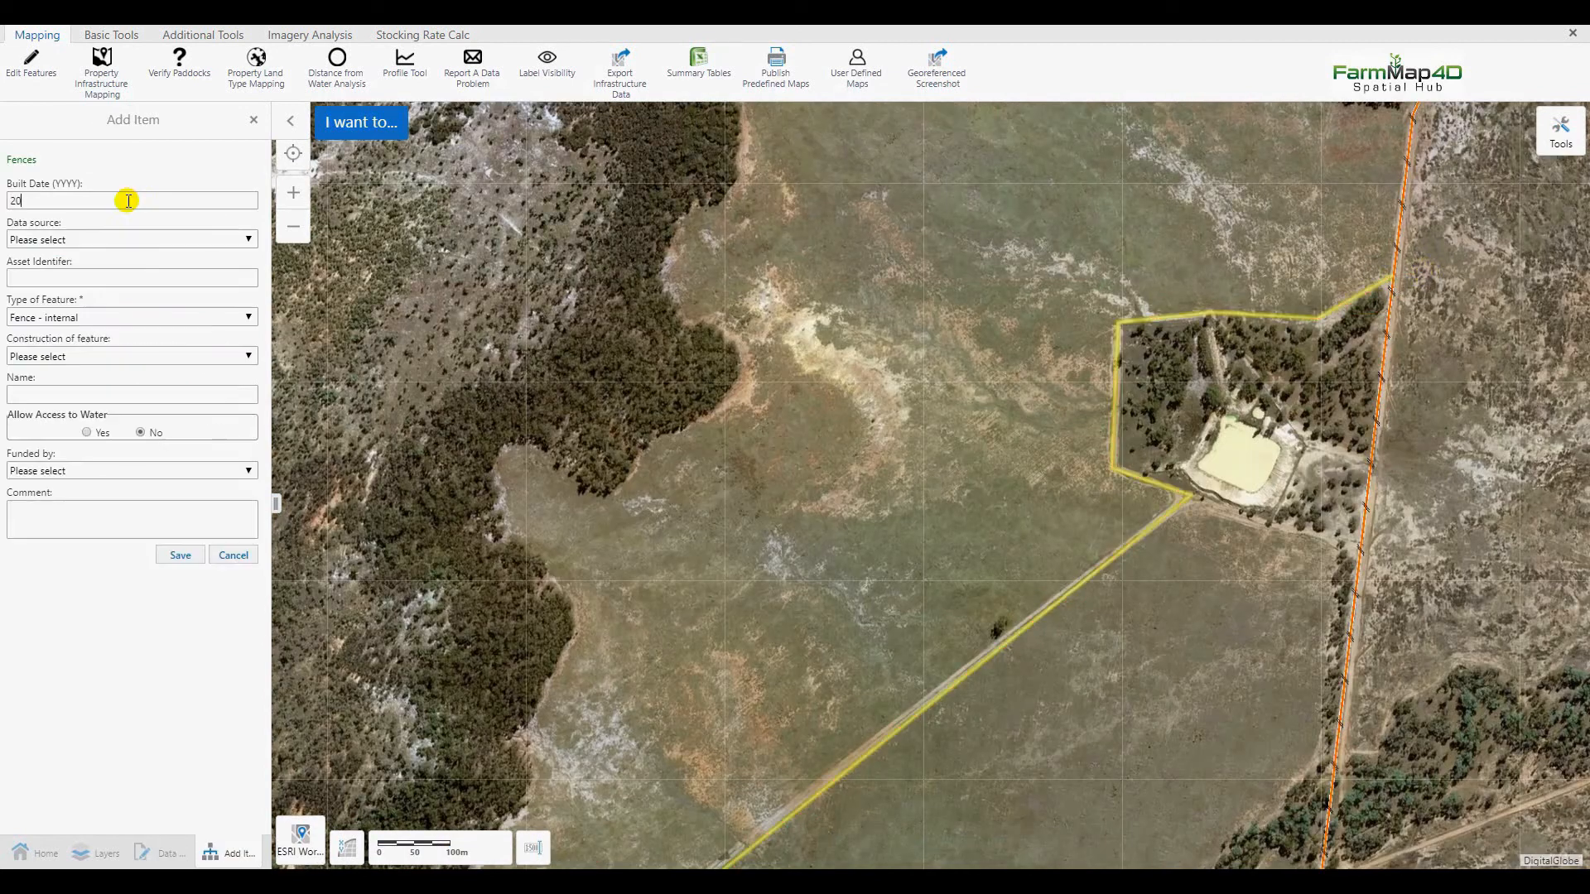
text(00)
click(116, 240)
scroll(62, 745, down, 5)
click(58, 810)
click(98, 356)
click(63, 547)
click(181, 556)
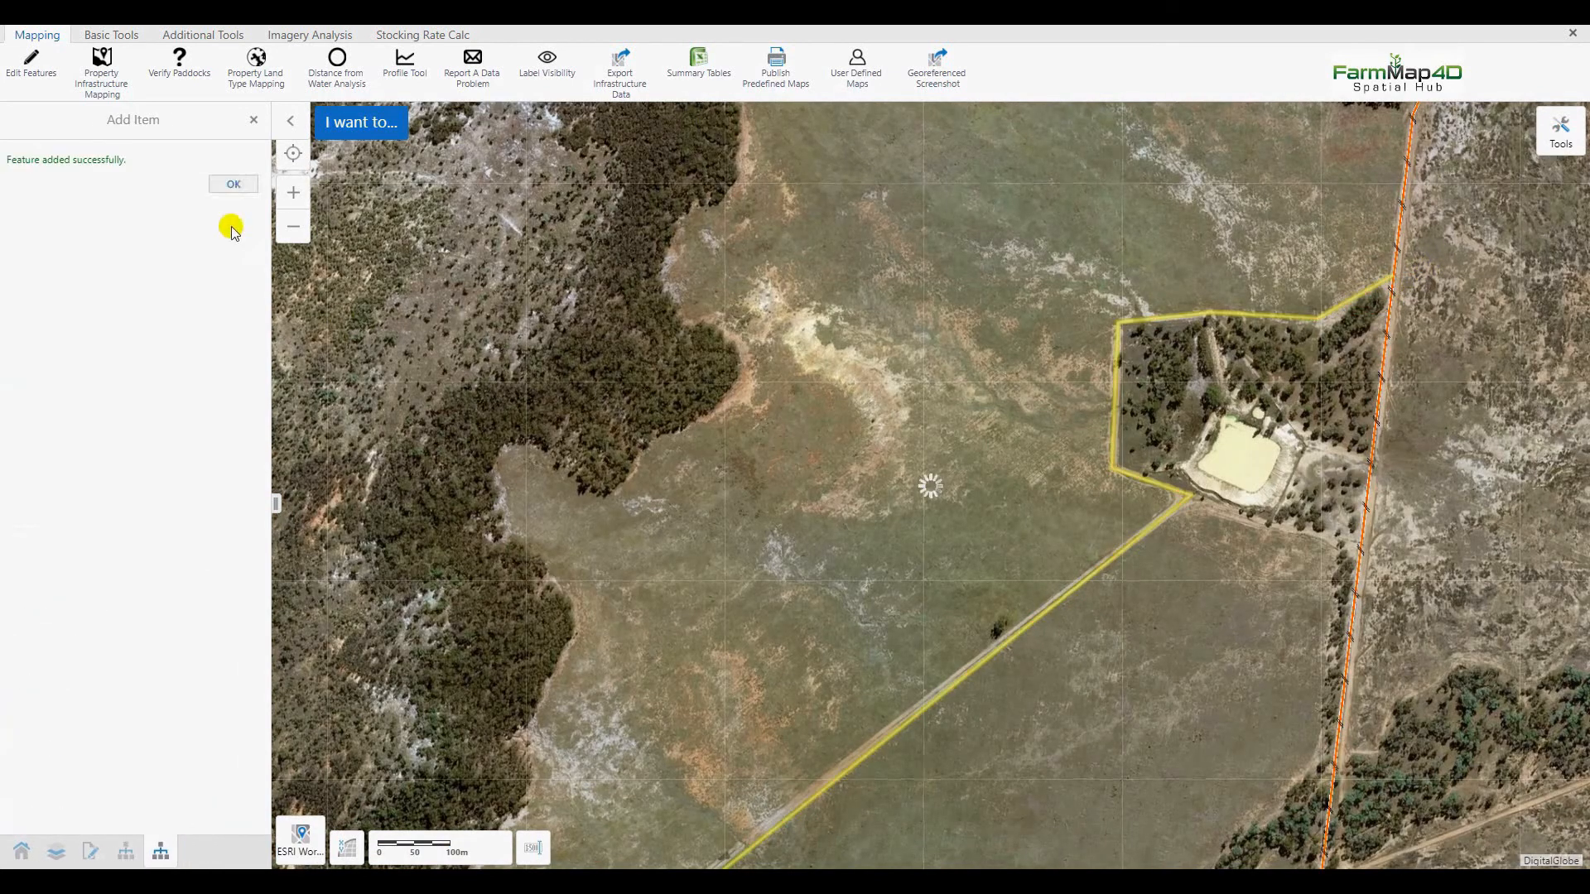
click(234, 184)
Draw a short internal fence along the dam yard's southern side, from the yard's southern corner to the north-south fence
click(128, 347)
click(1190, 497)
double_click(1362, 544)
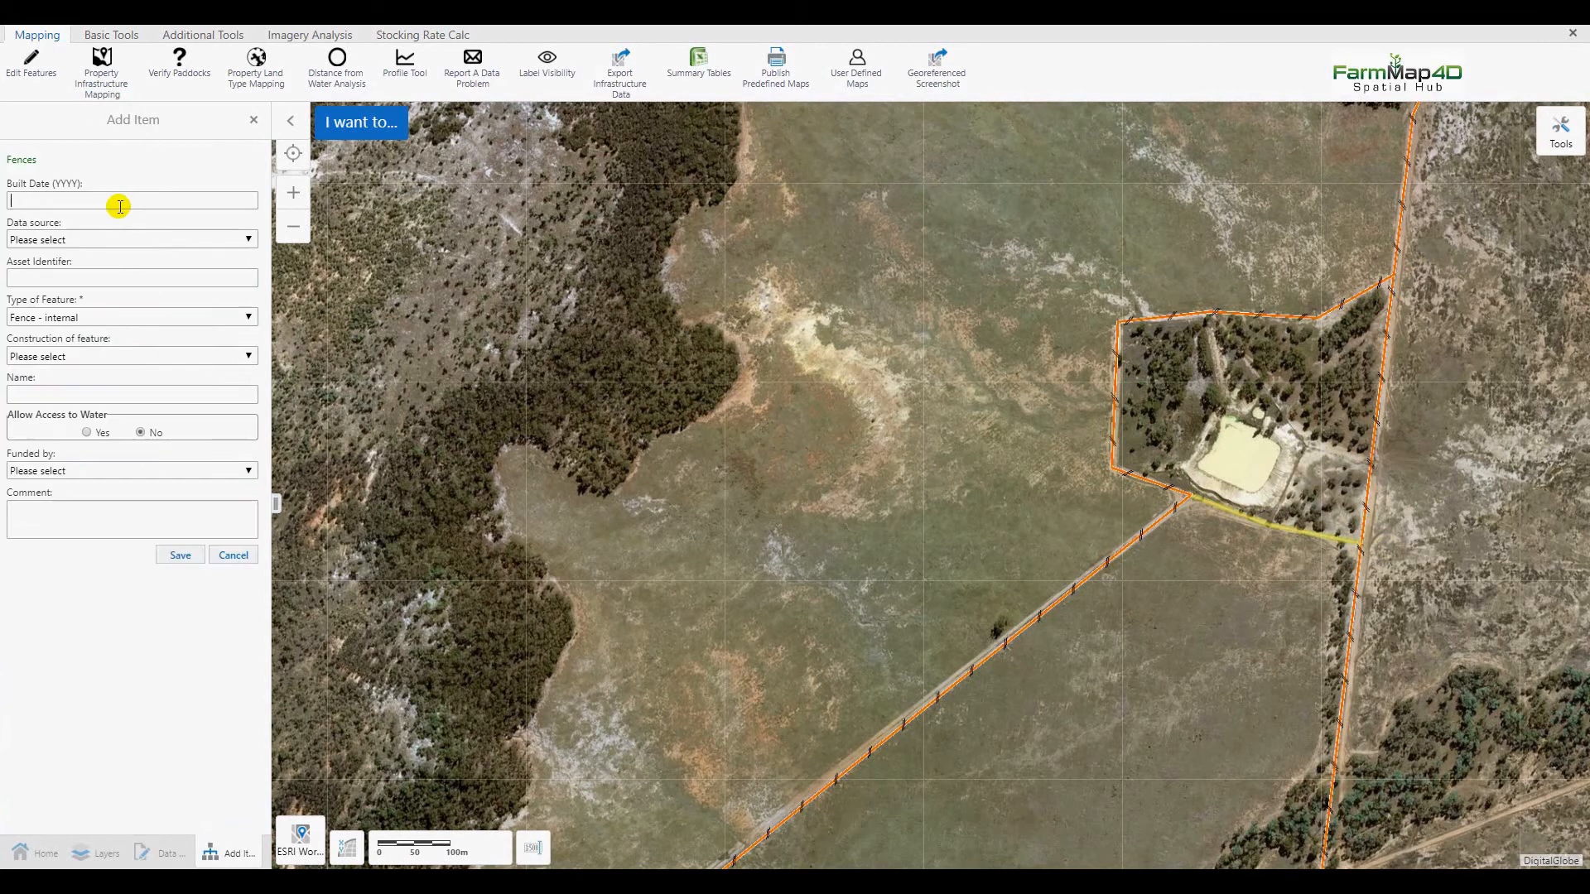
Save the short yard fence with built date 2000, its data source and construction 4 Plain wire
text(2000)
click(181, 242)
scroll(74, 745, down, 5)
click(62, 810)
click(104, 357)
click(70, 547)
click(186, 556)
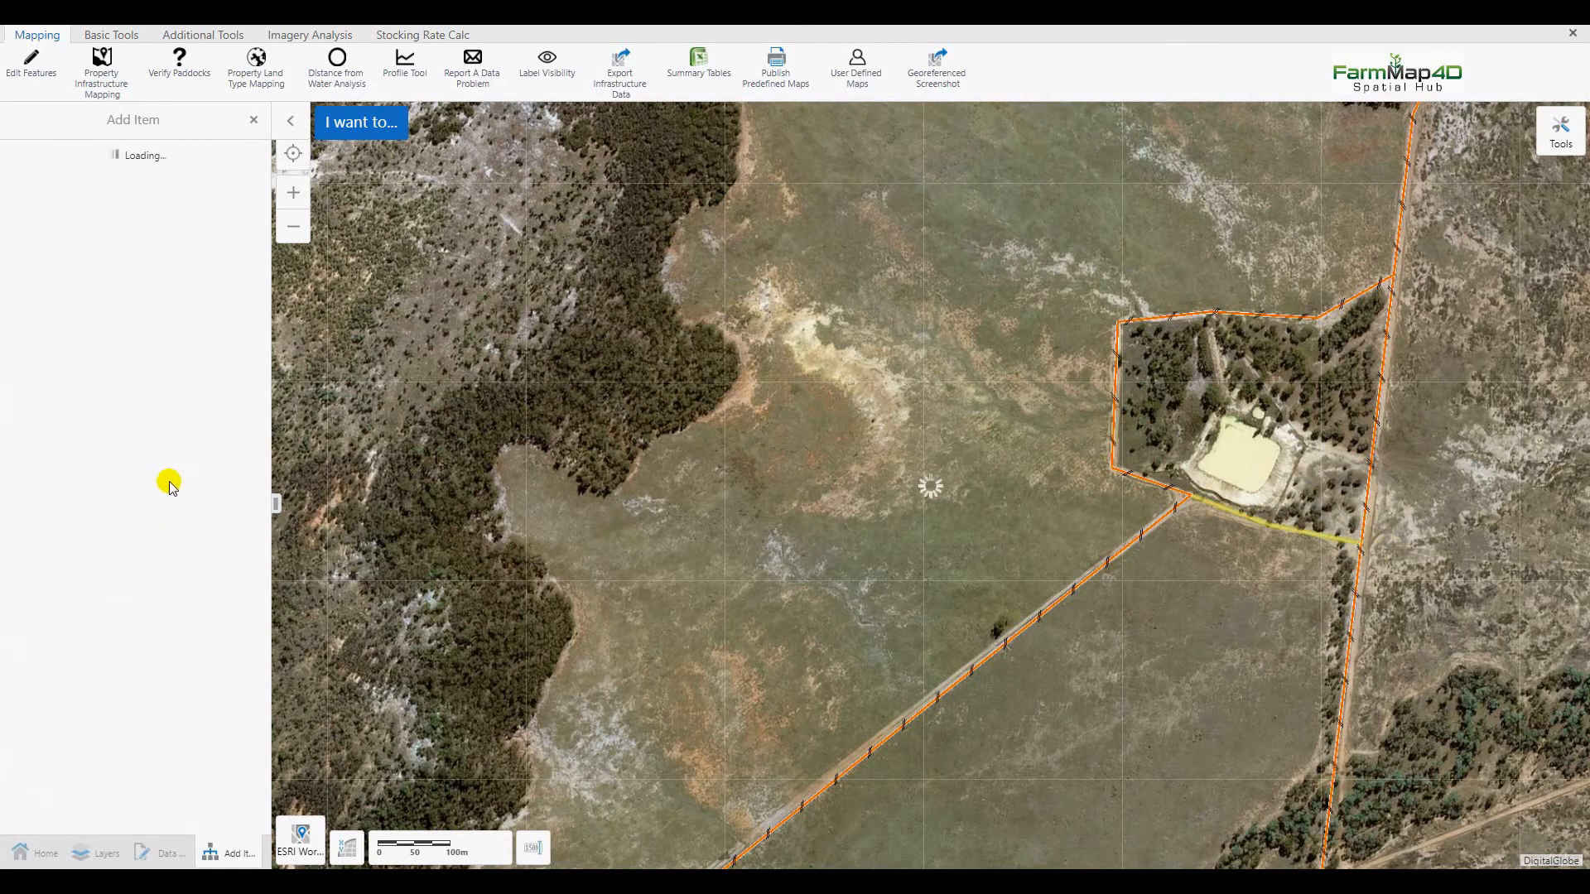
Show the cadastral lines layer, zoom the map to its full extent and hide the layer again
click(36, 202)
click(142, 166)
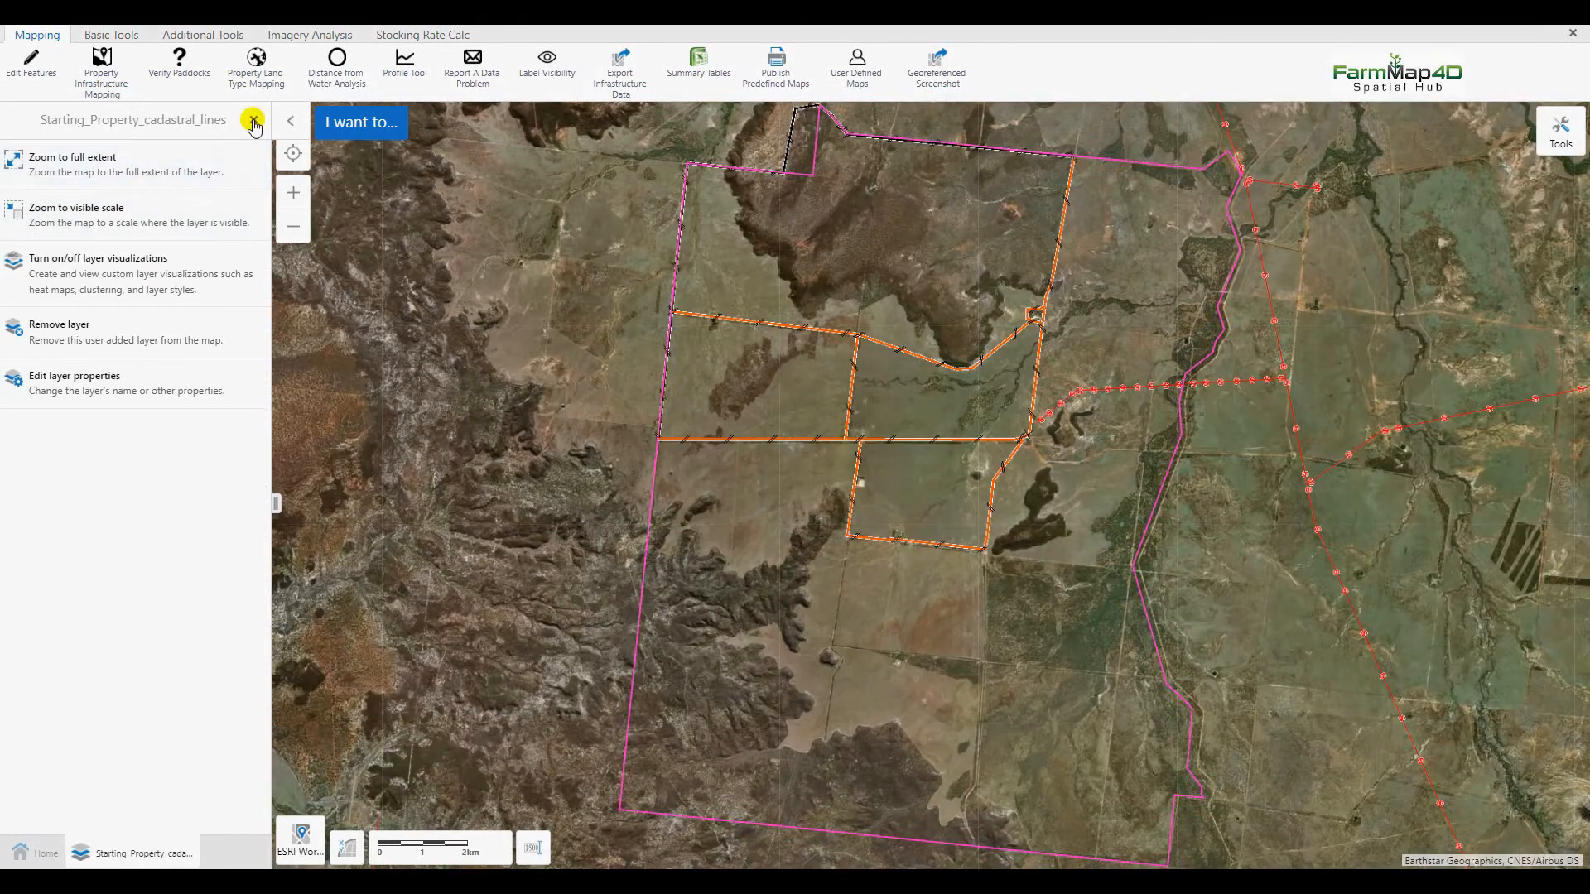
click(253, 122)
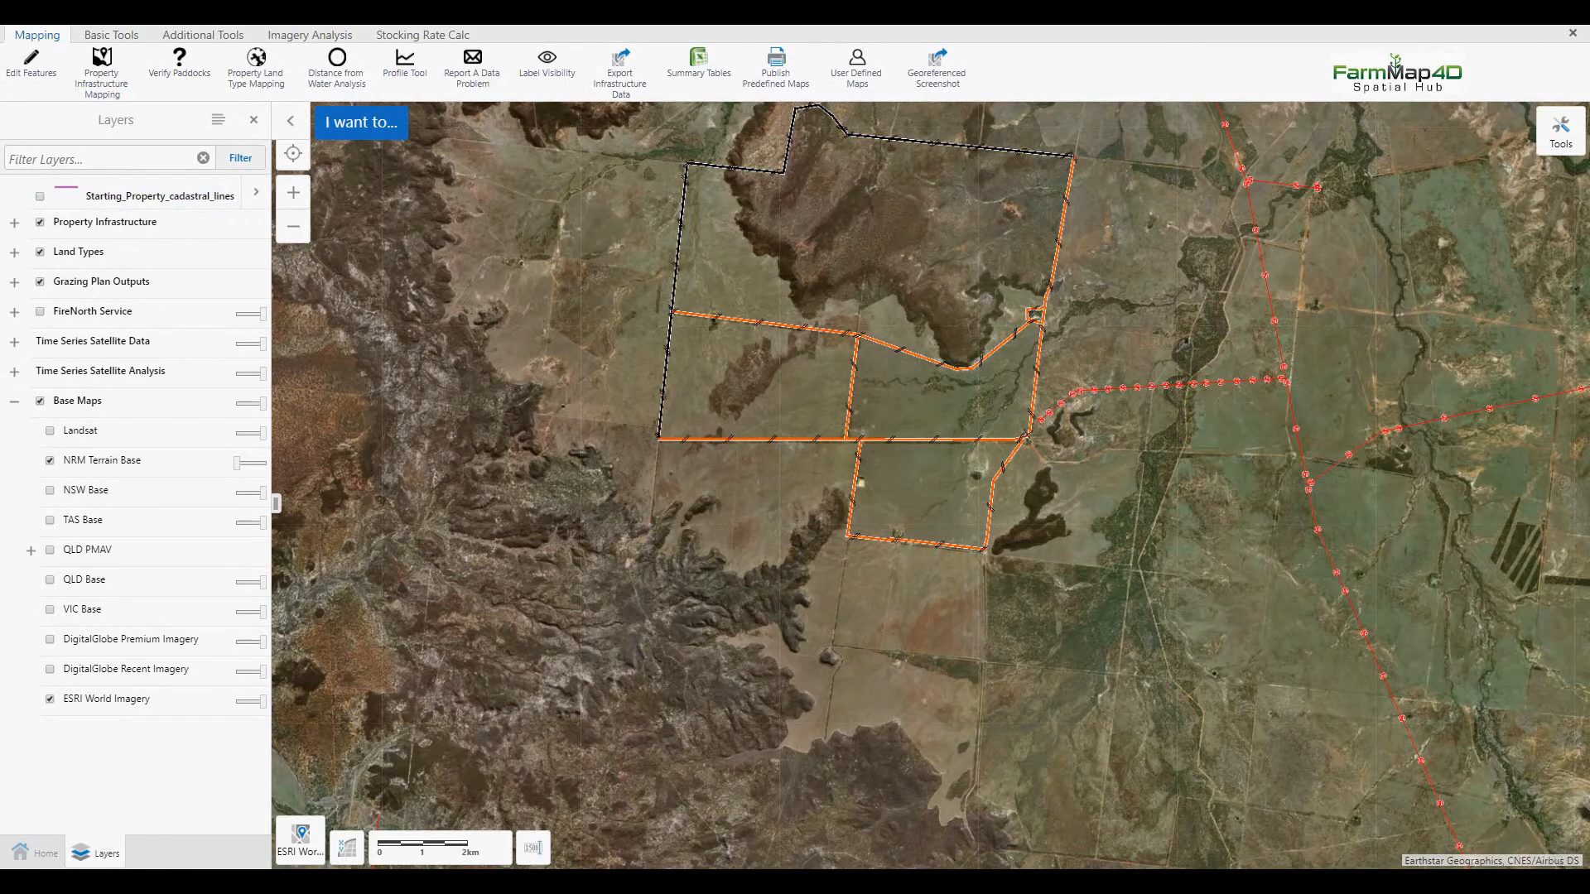
Start property infrastructure mapping and generate paddocks from the mapped fences
click(111, 86)
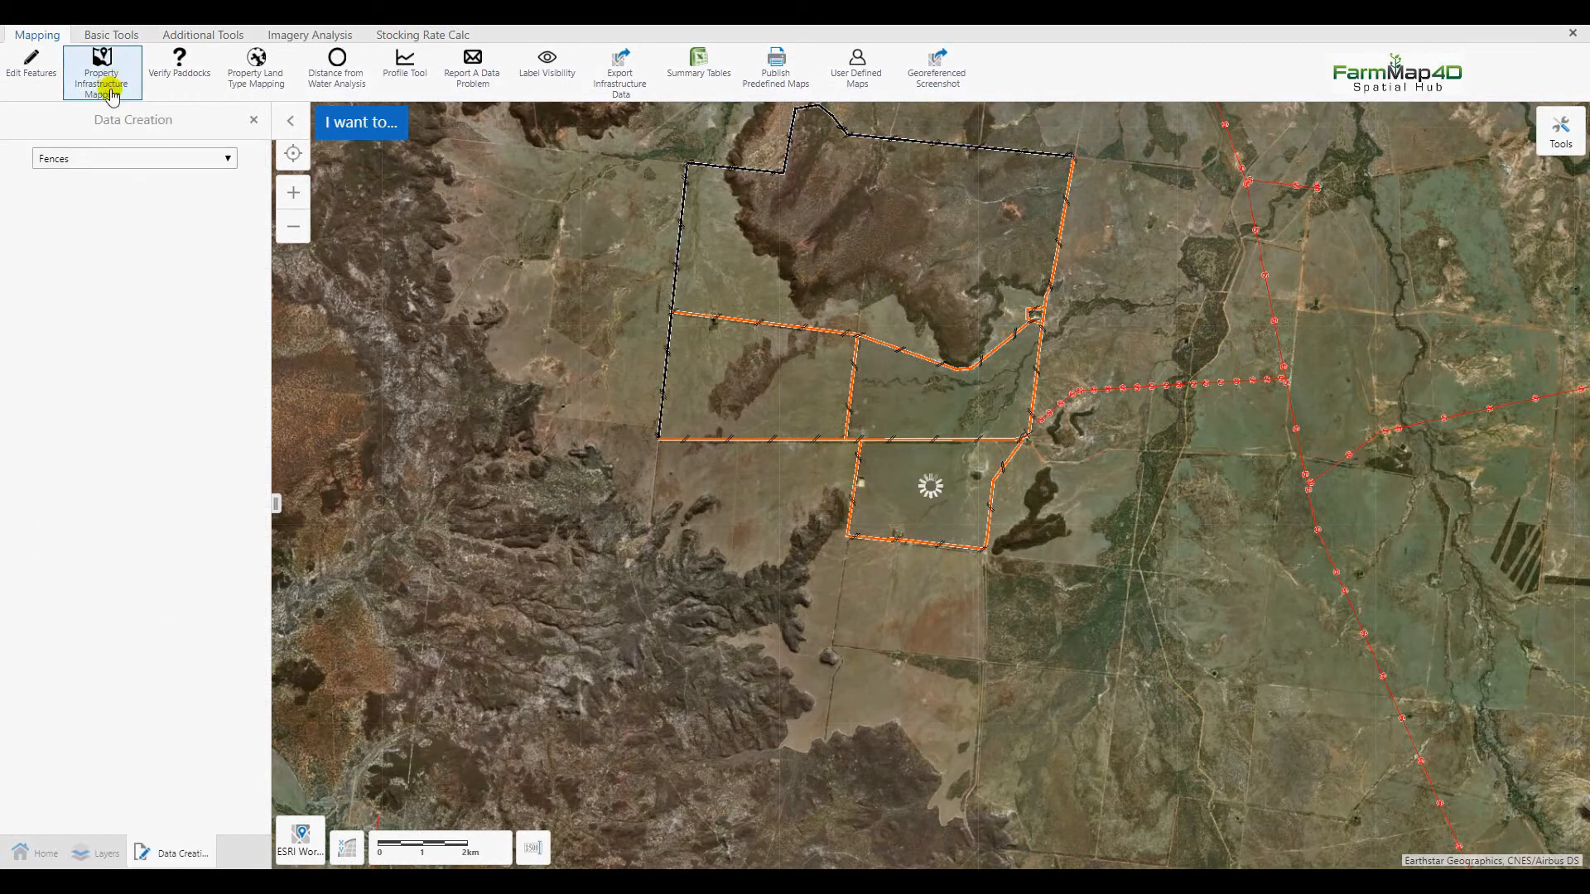
click(217, 160)
click(120, 222)
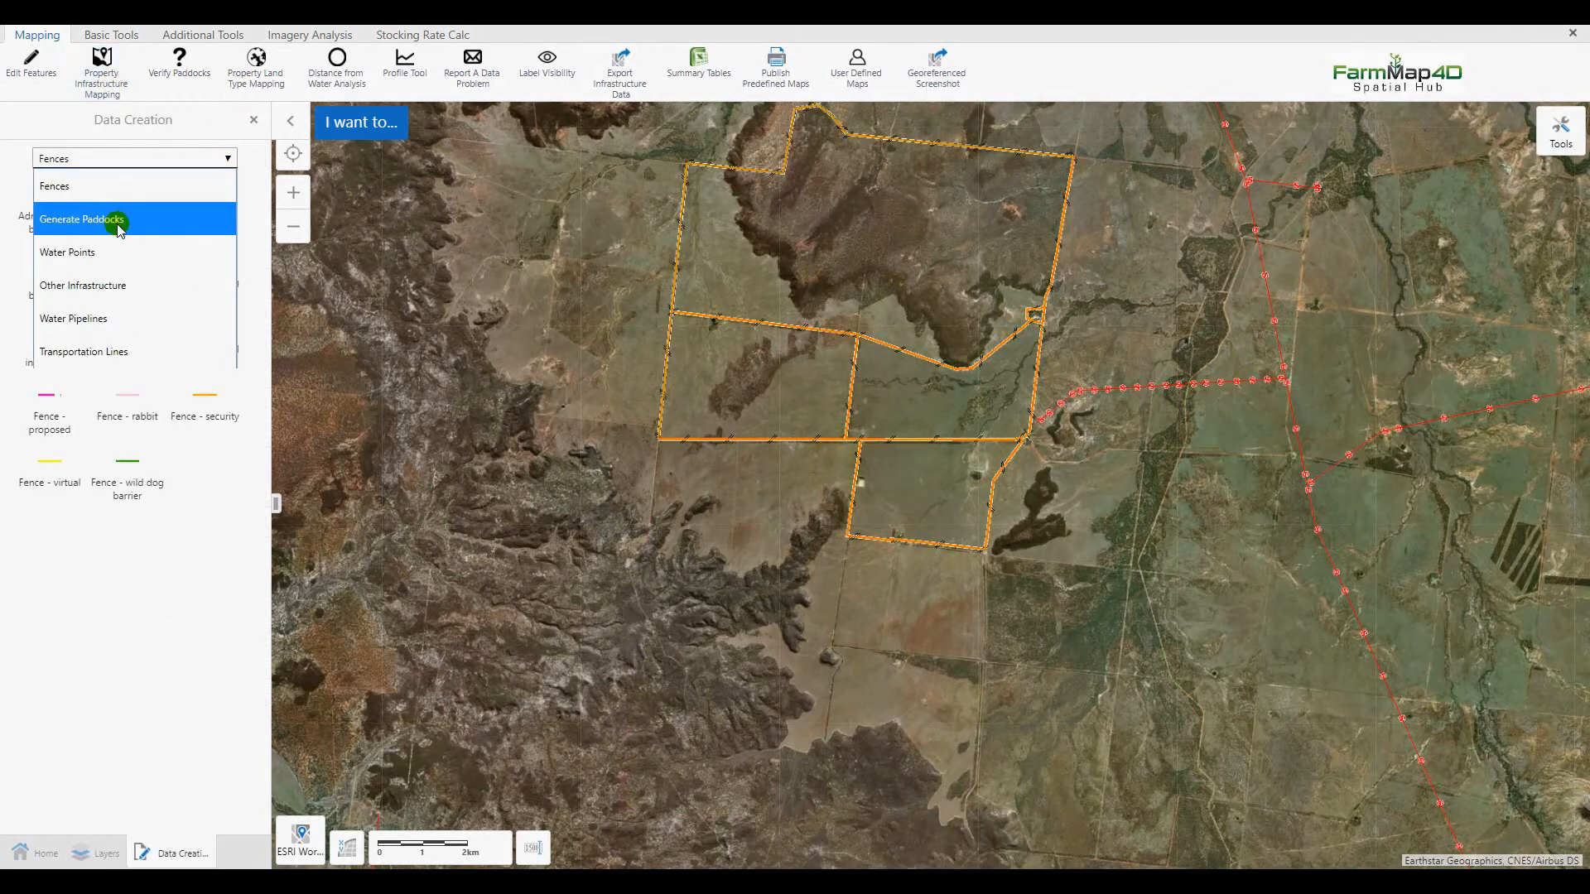
click(122, 203)
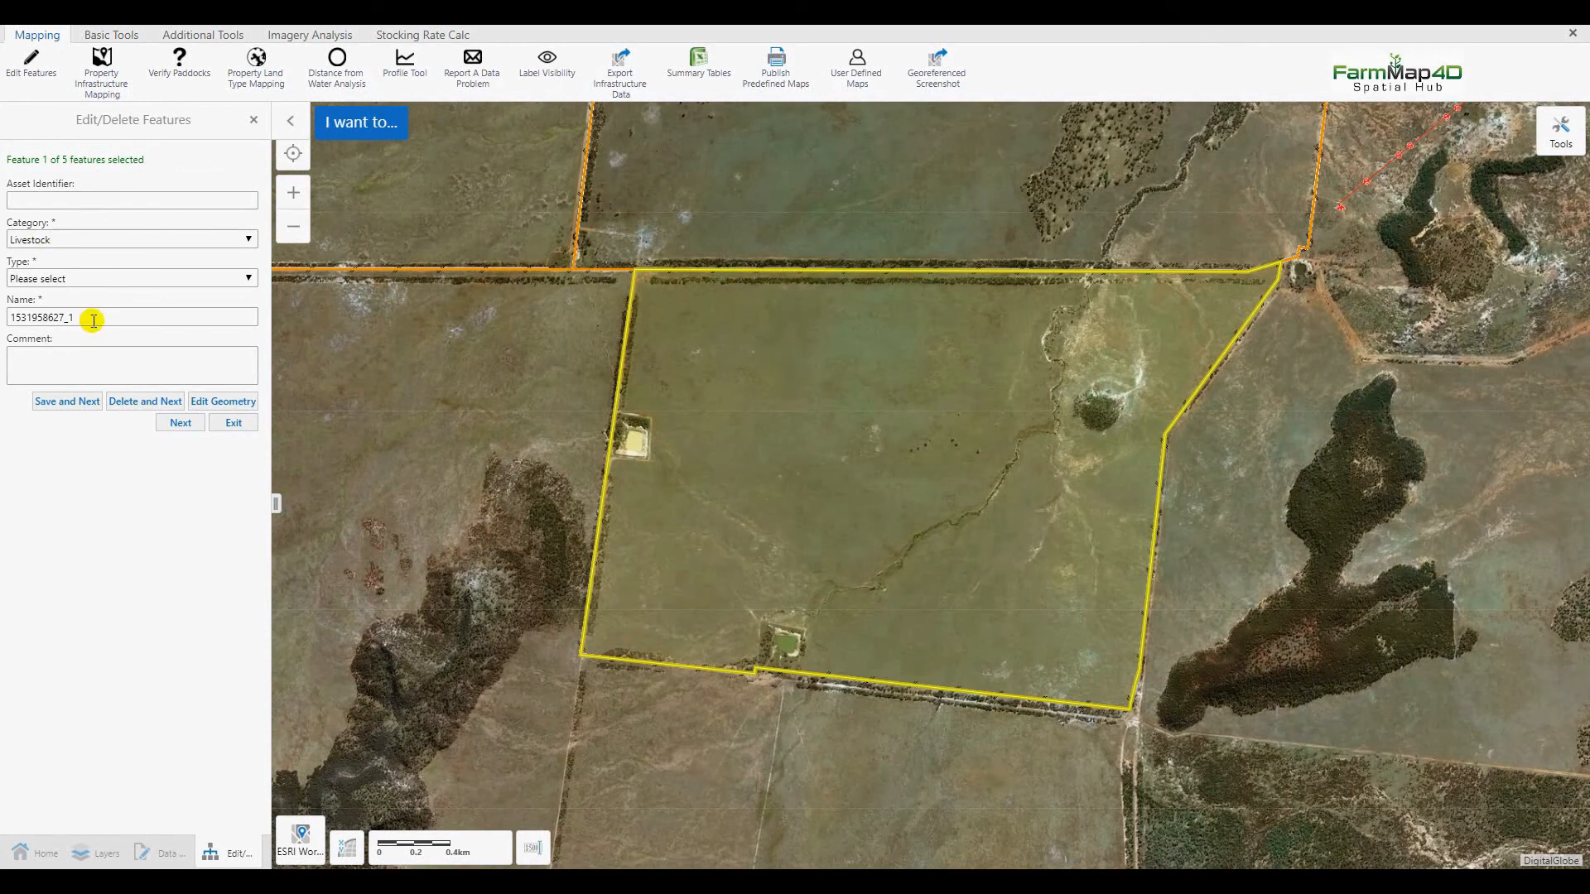
Name the first generated paddock A, set its type to Holding paddock and save it
drag(92, 319, 3, 319)
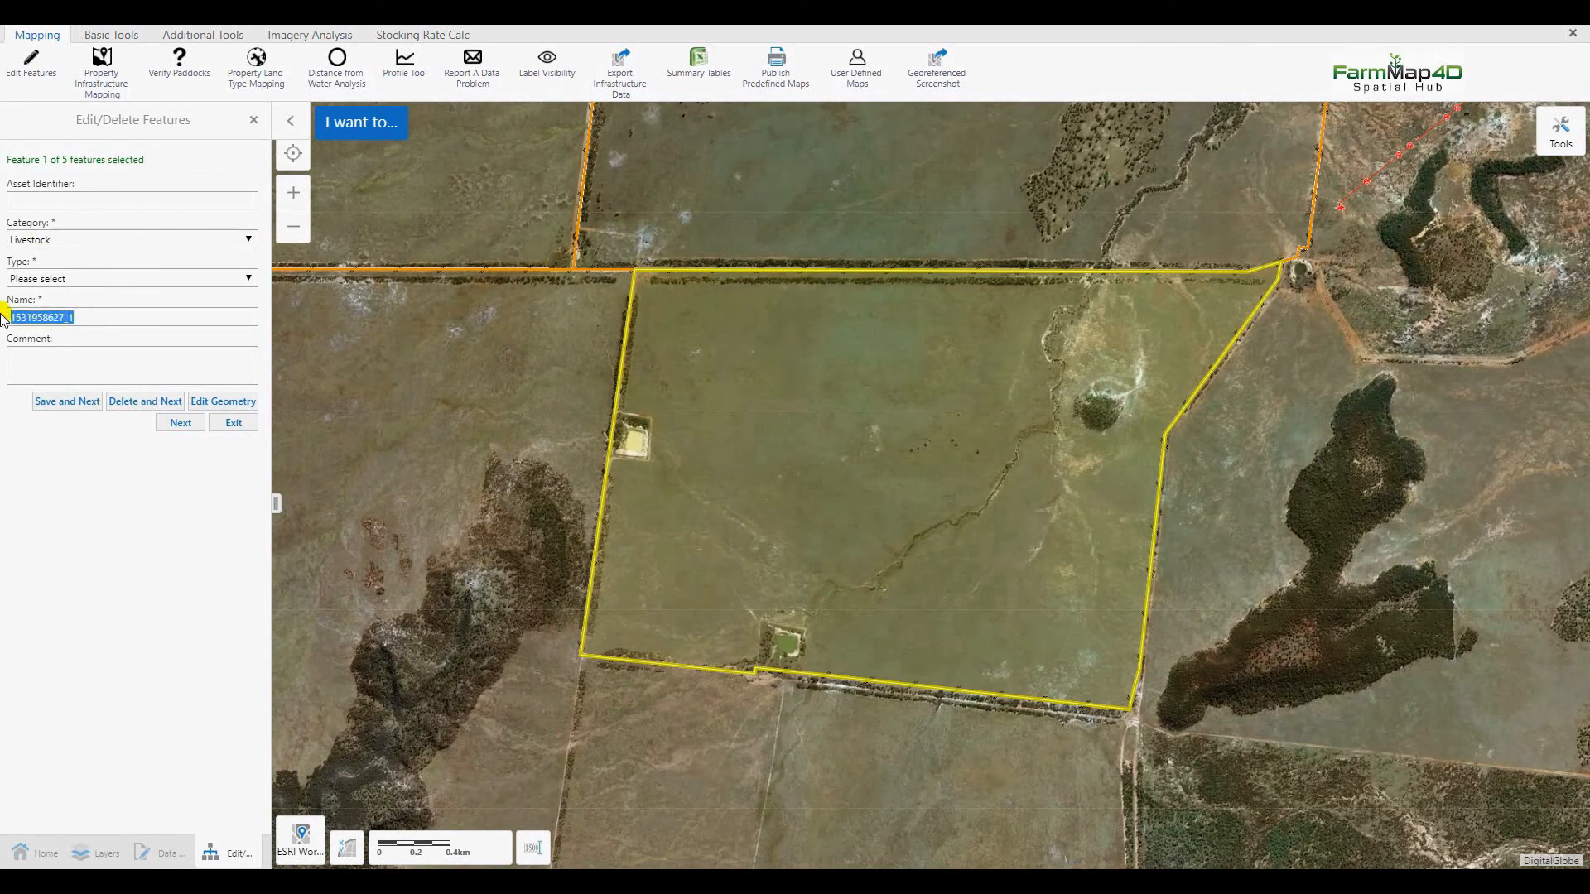
key(BackSpace)
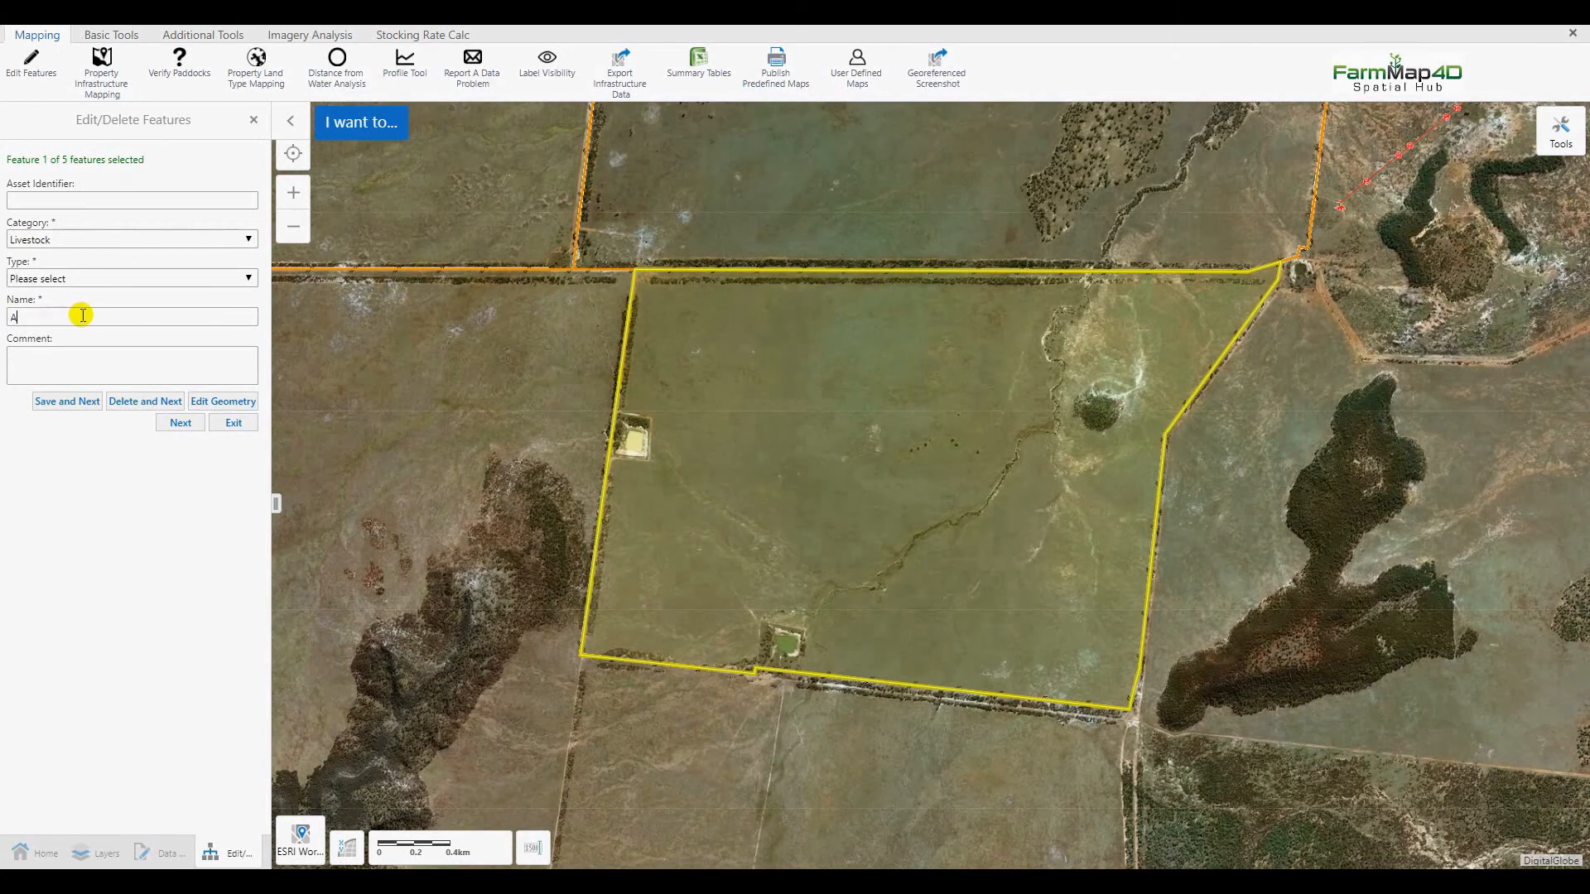
click(118, 287)
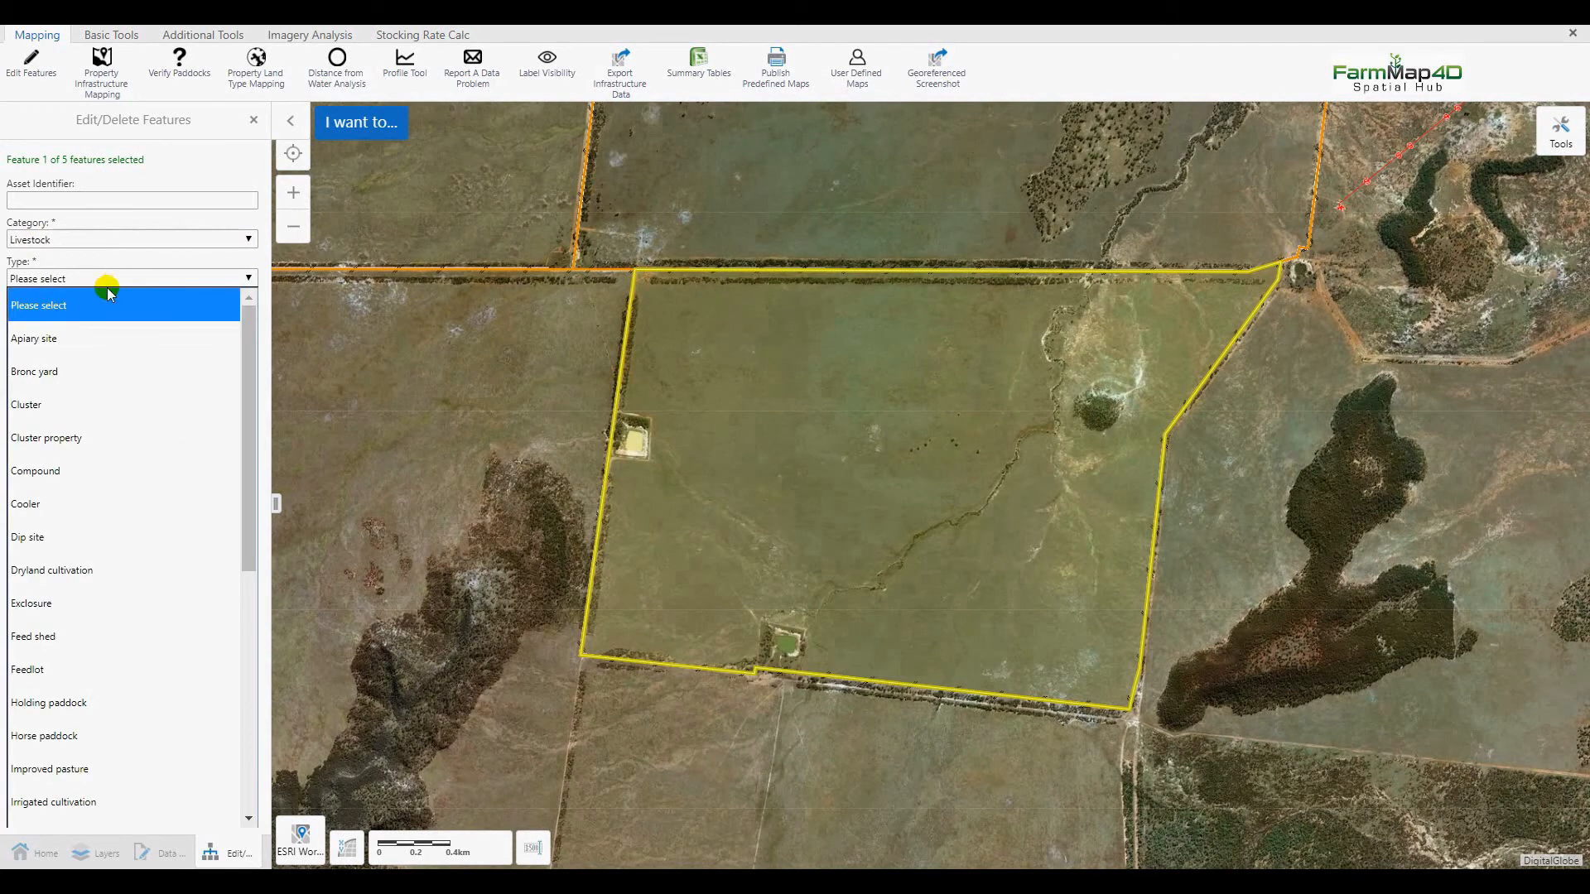
click(89, 744)
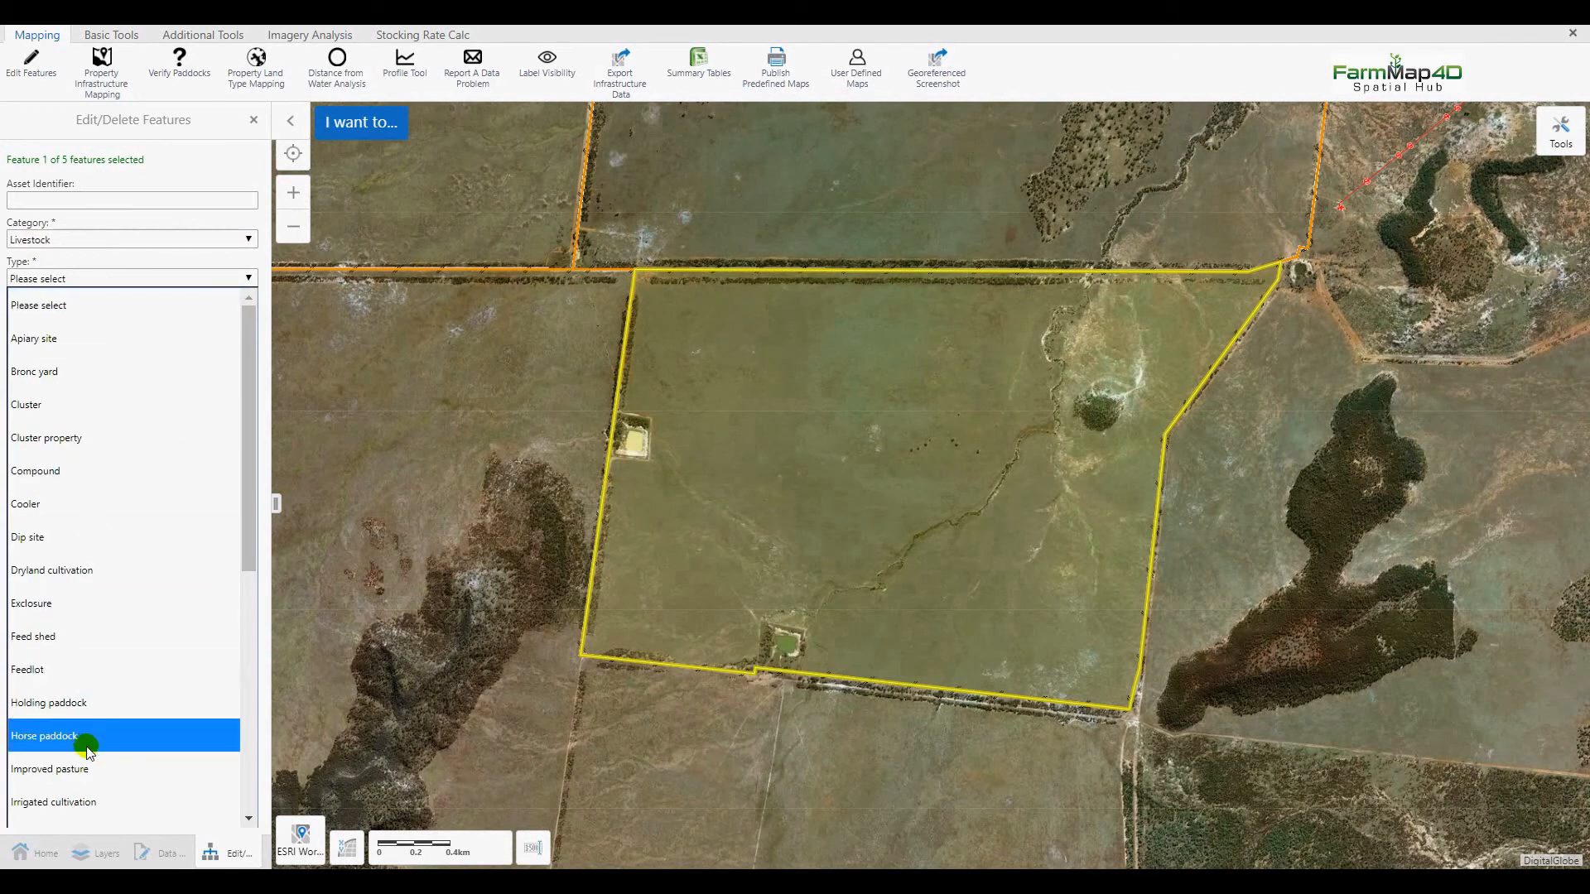
click(90, 710)
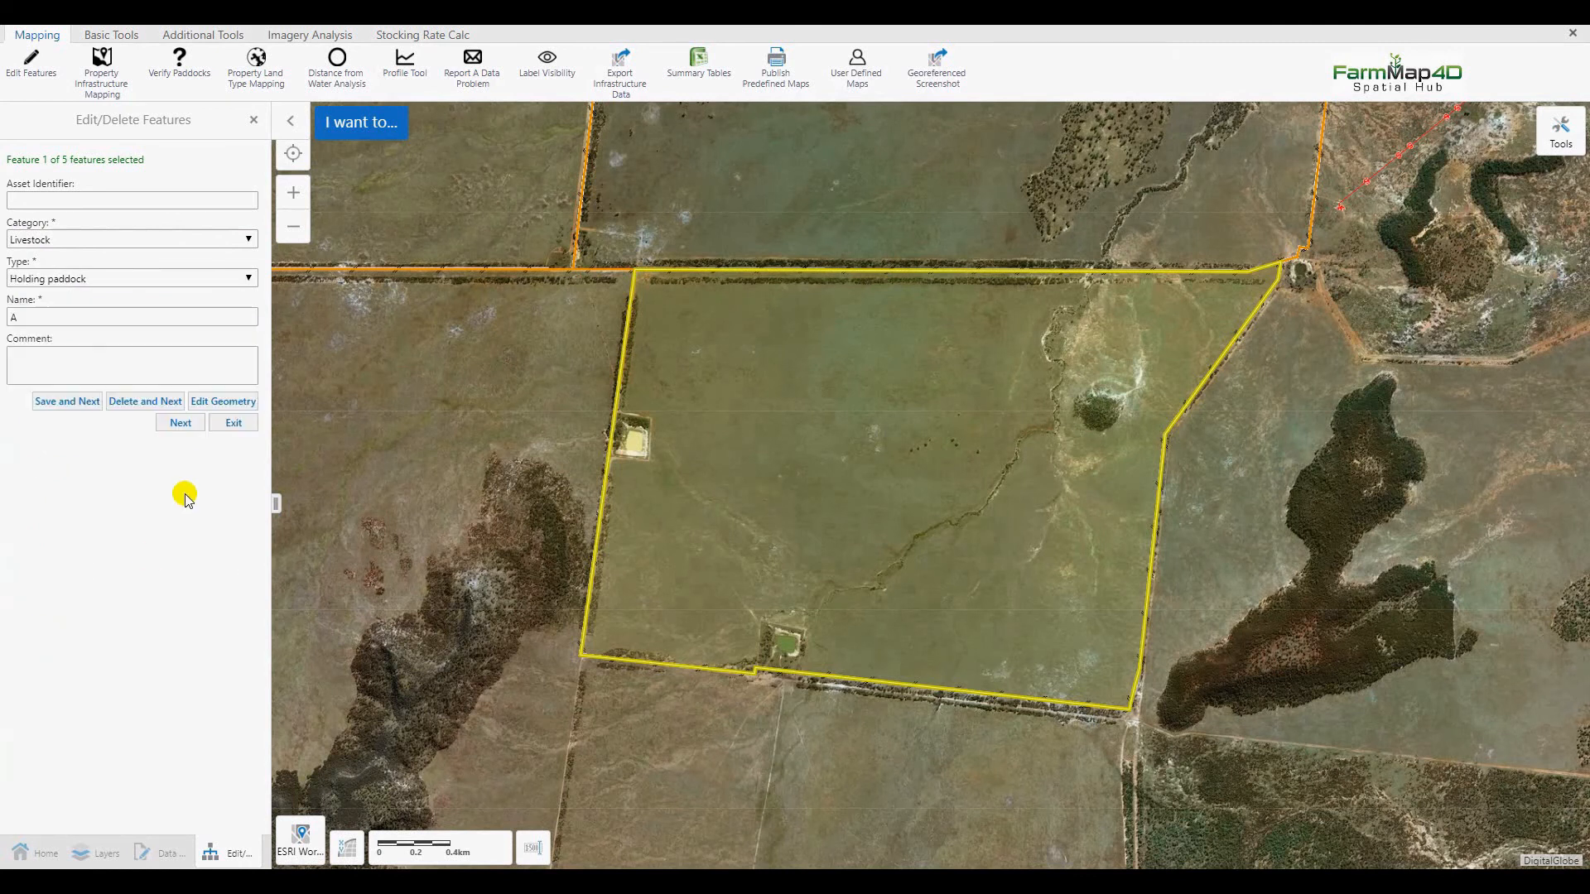
click(71, 402)
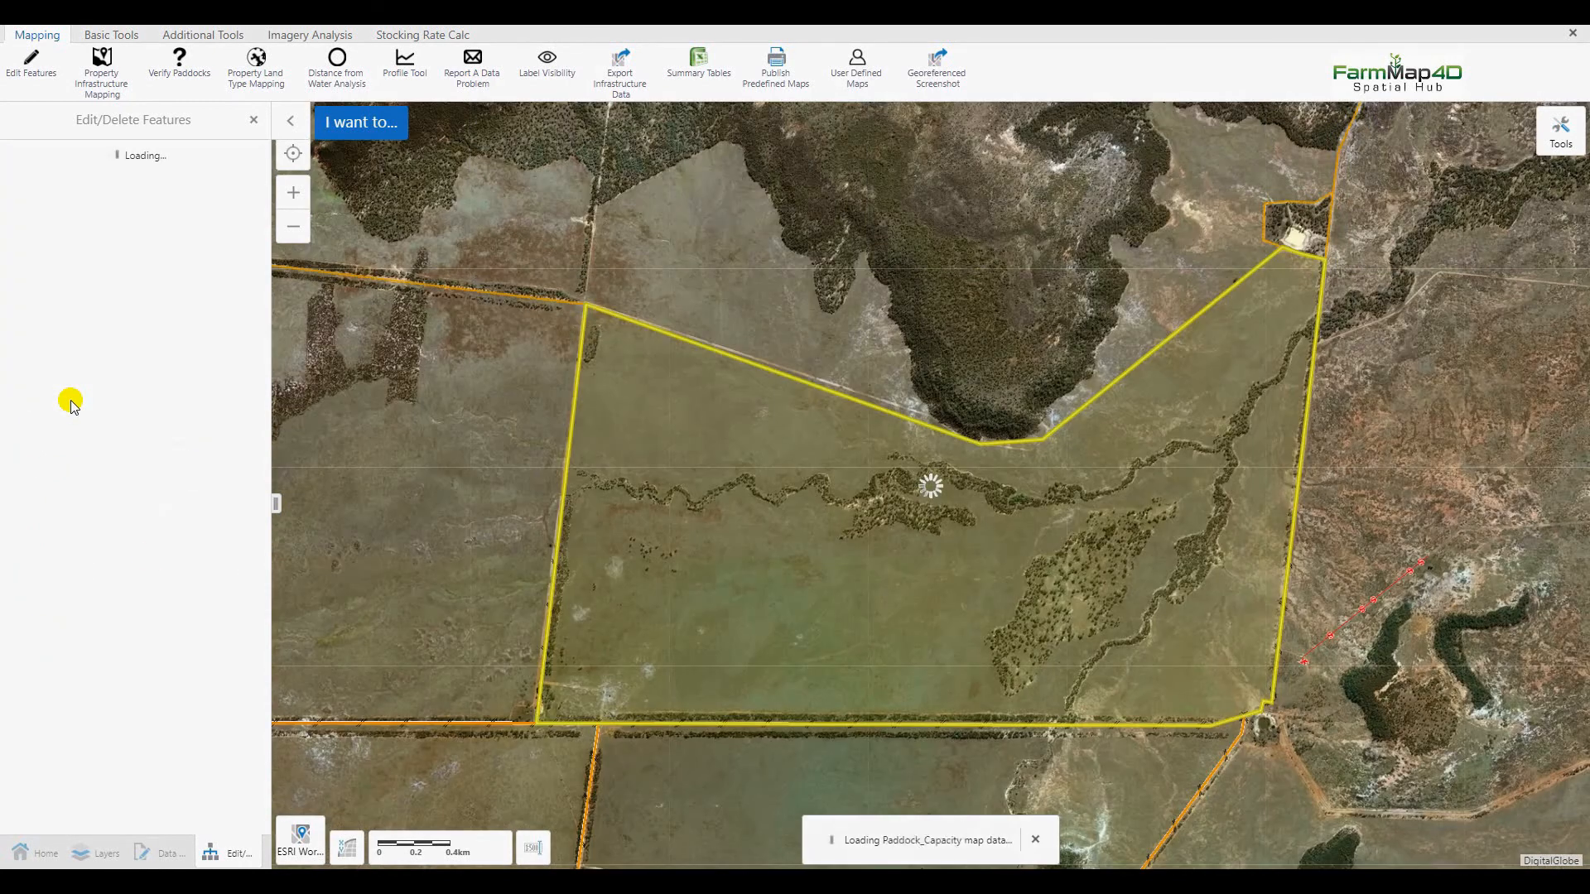
Name the second generated paddock B, choose its type and save it
drag(92, 316, 6, 317)
text(B)
click(84, 284)
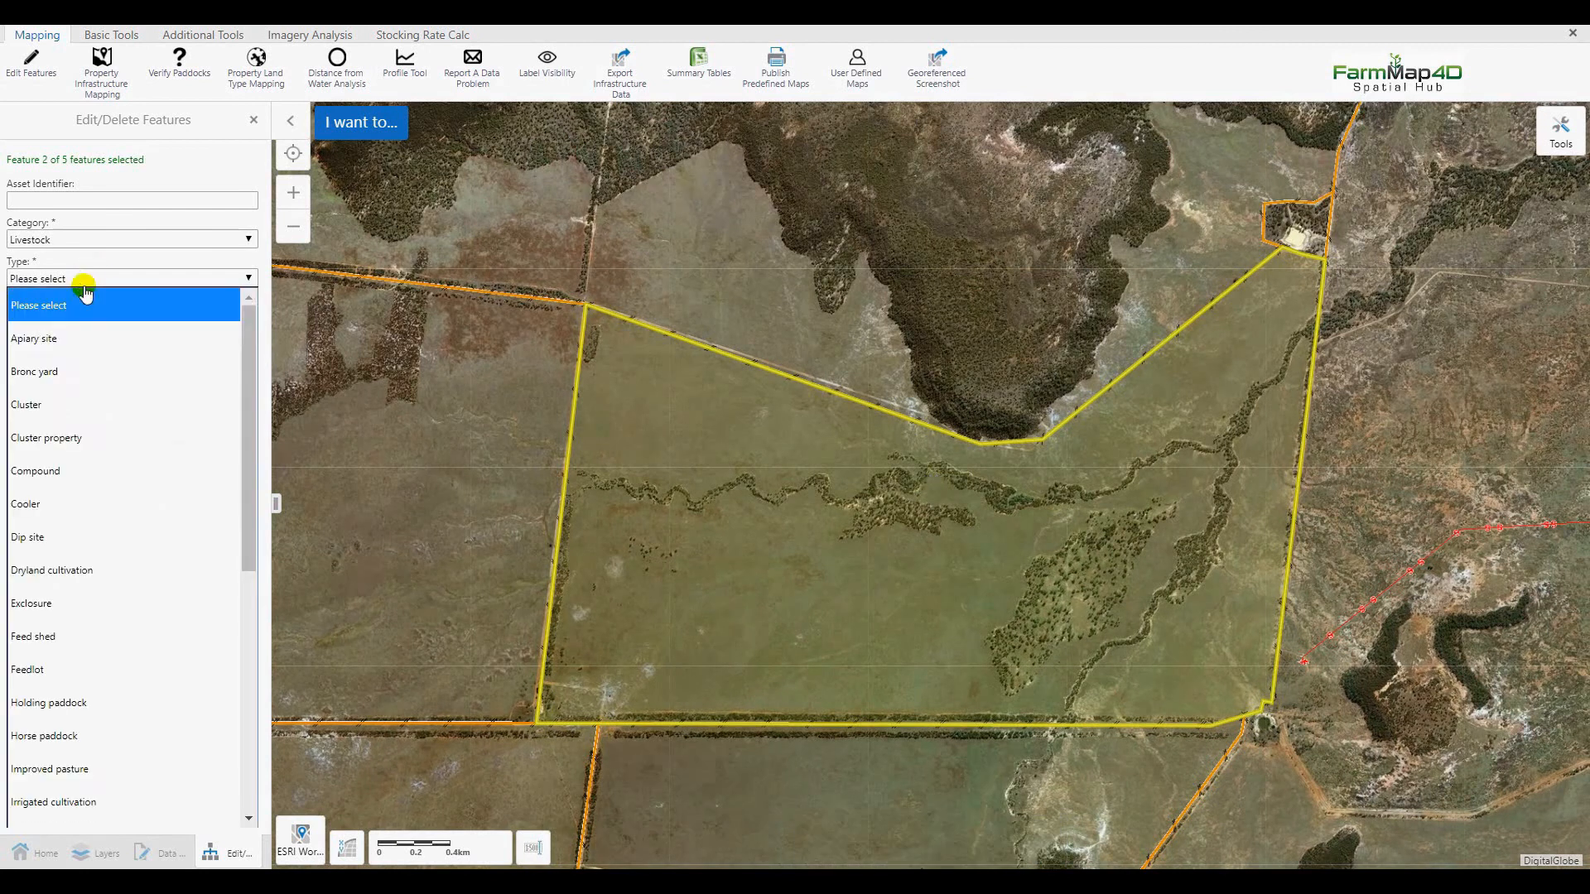
scroll(76, 596, down, 5)
click(75, 606)
click(71, 400)
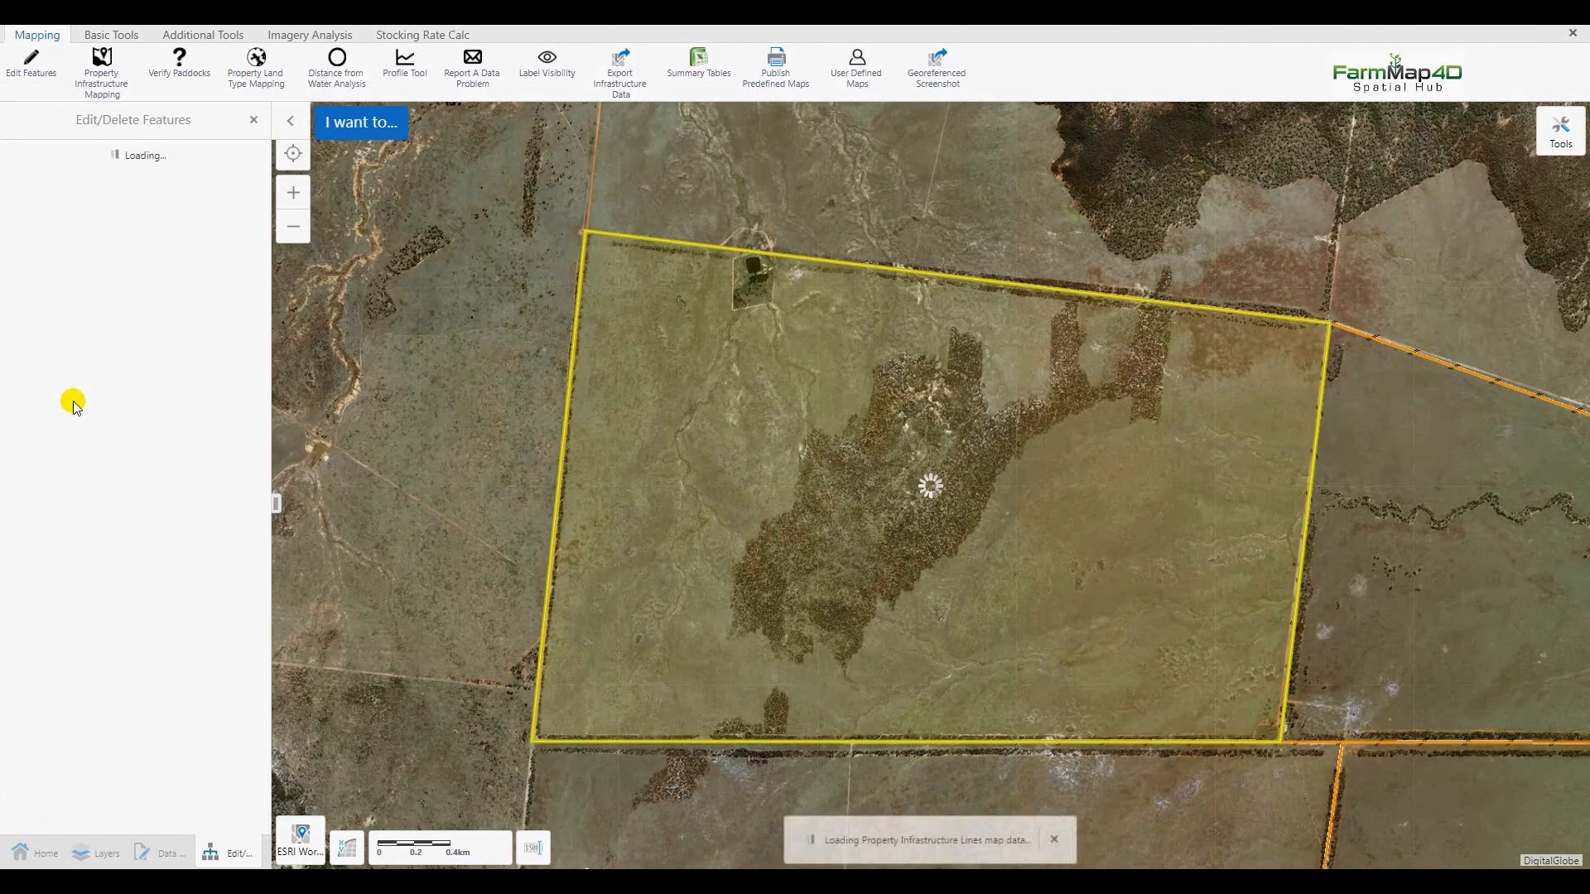
Name the third generated paddock C, choose its type and save it
drag(89, 318, 6, 320)
text(C)
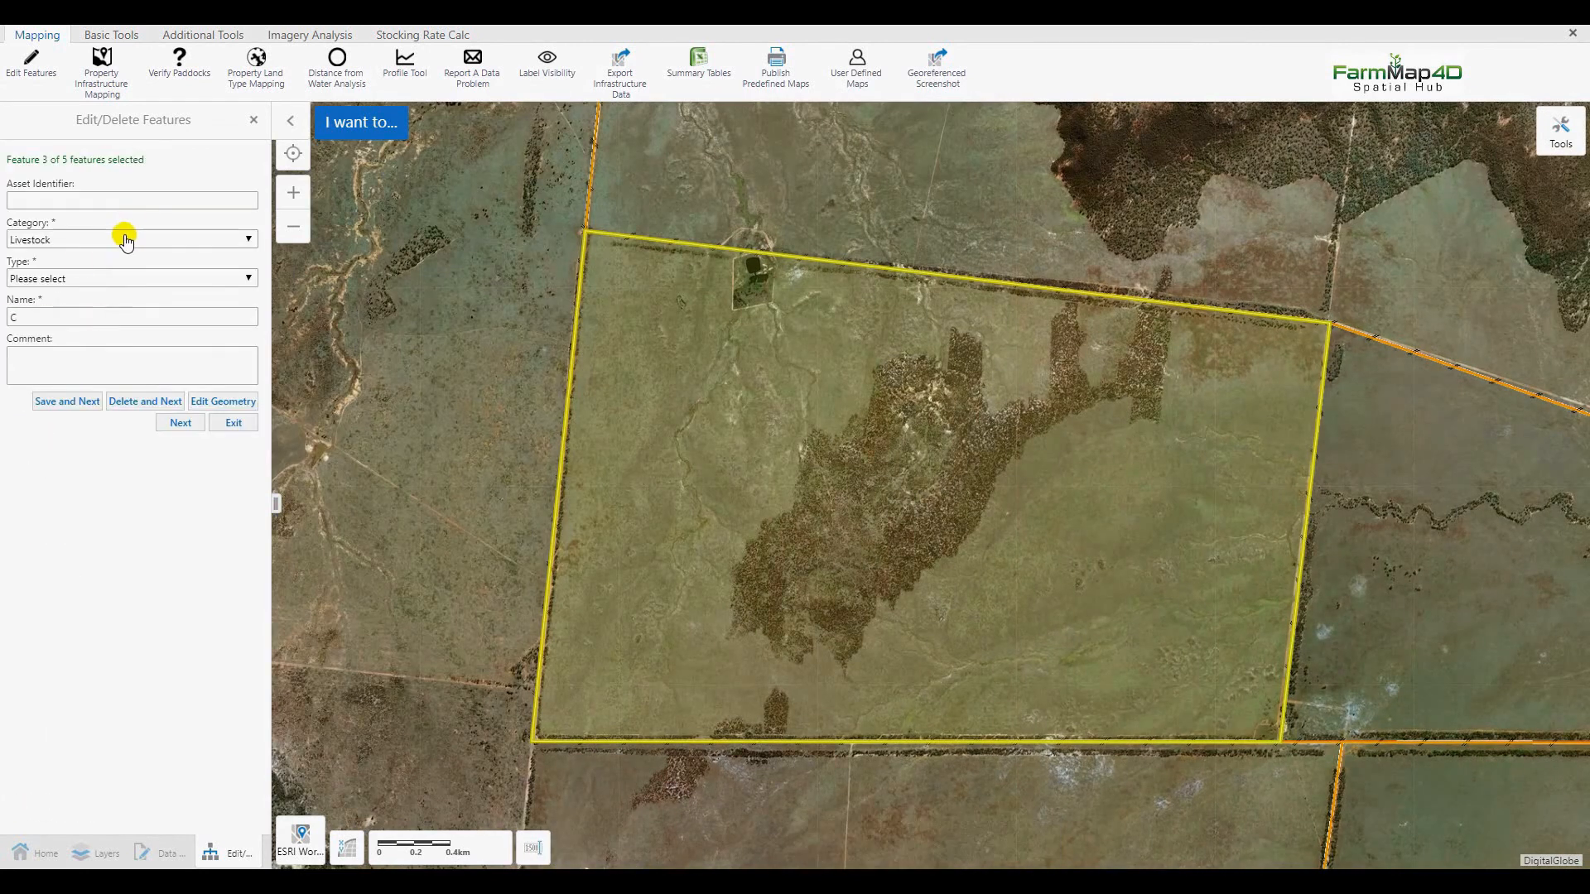
click(82, 283)
scroll(85, 502, down, 5)
click(64, 518)
click(71, 402)
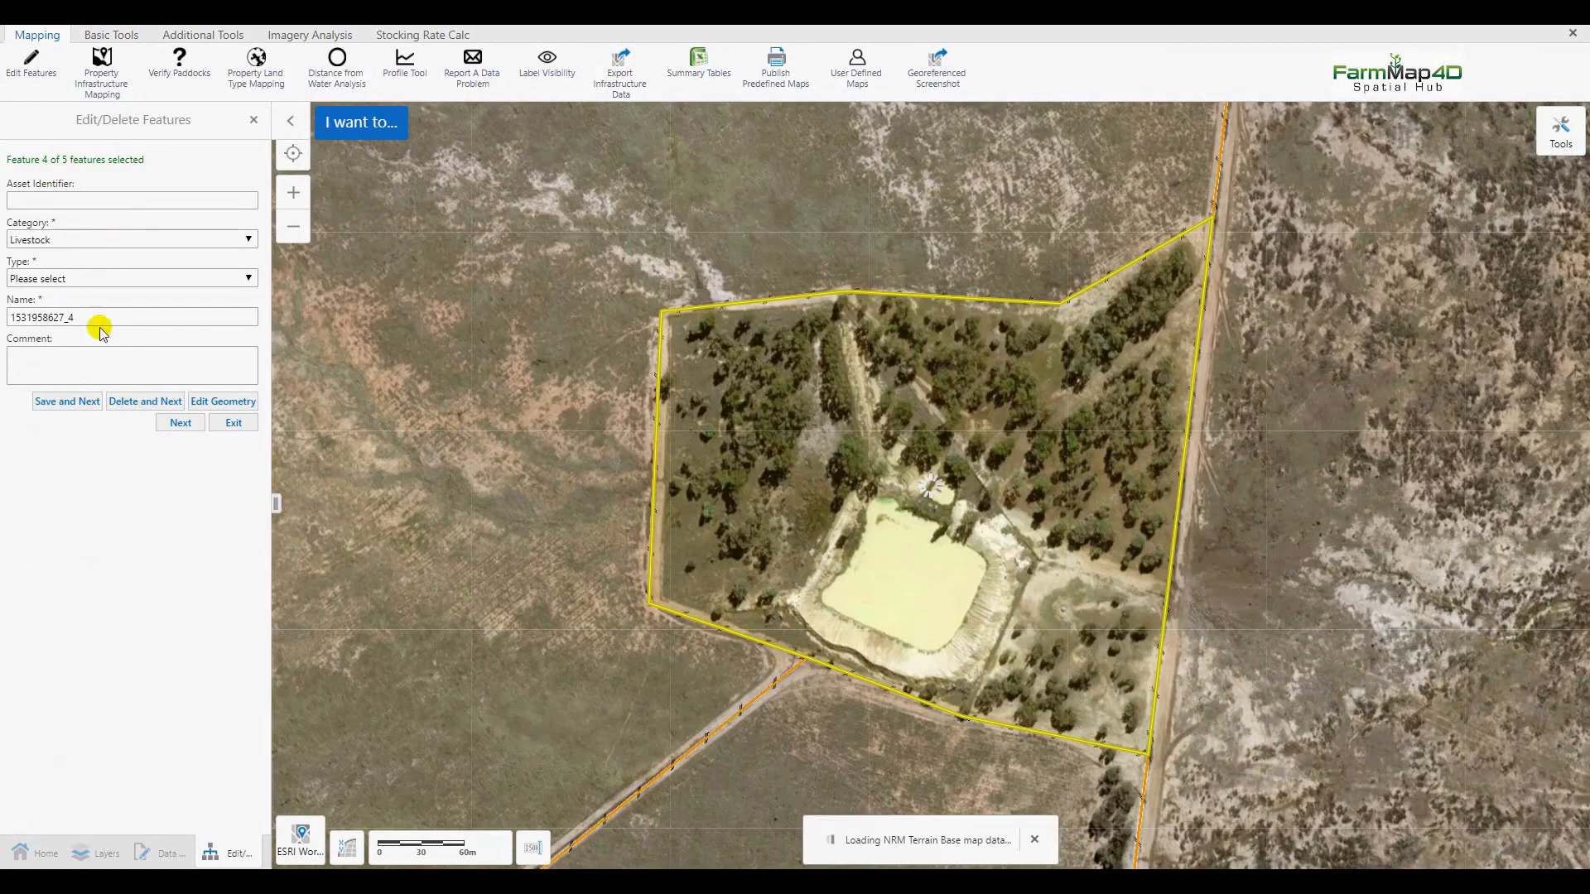
Name the fourth generated paddock, the small yard around the dam, D, set its type to Square and save it
drag(99, 319, 3, 326)
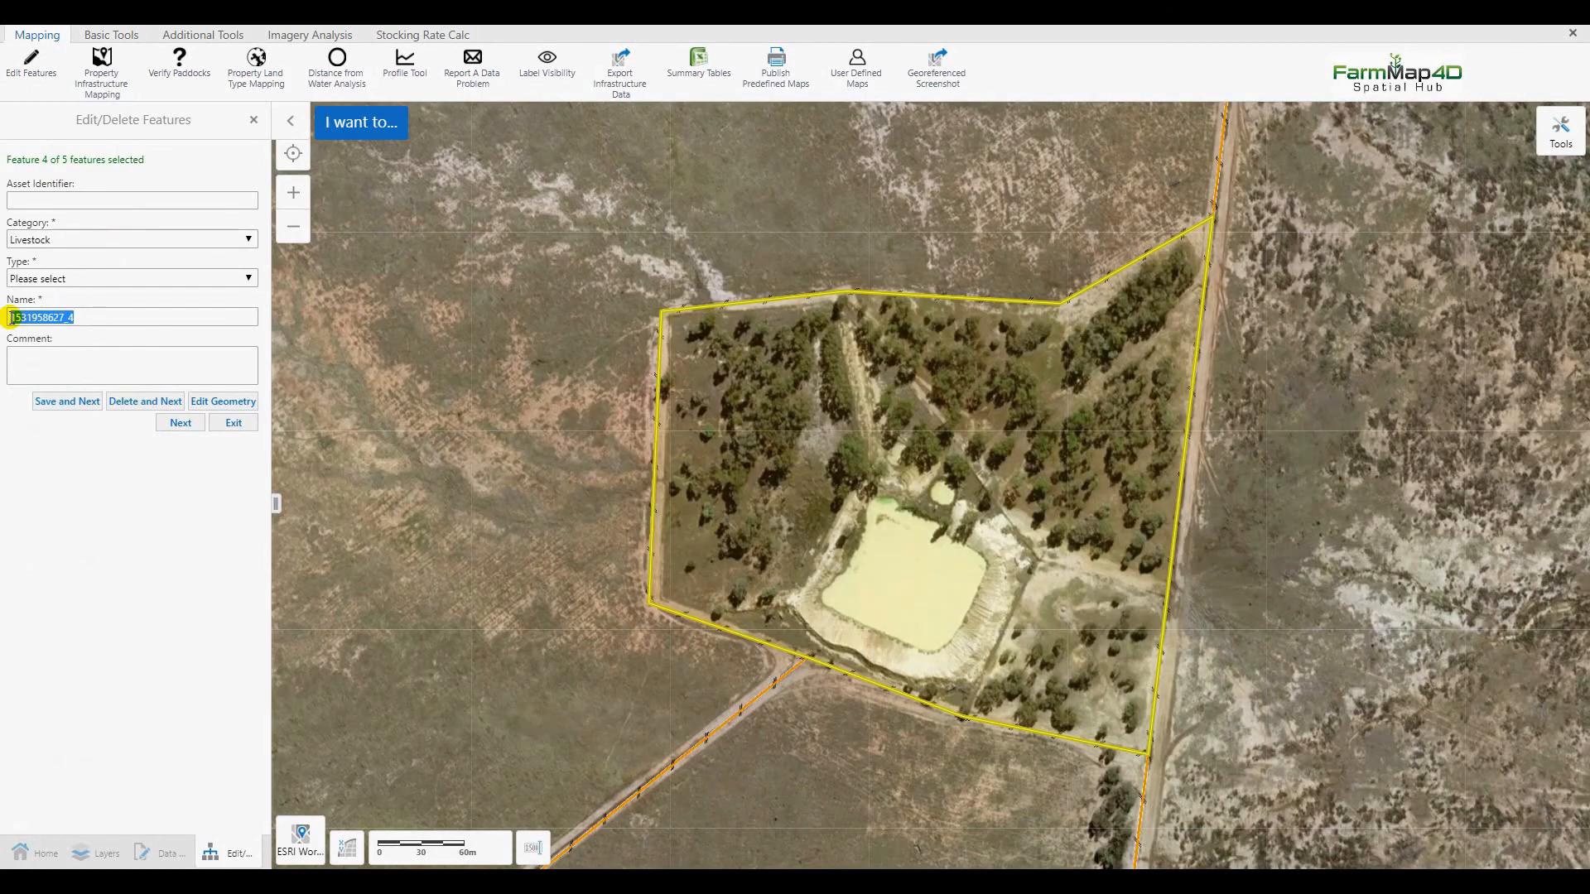
text(C)
click(71, 278)
scroll(80, 698, down, 4)
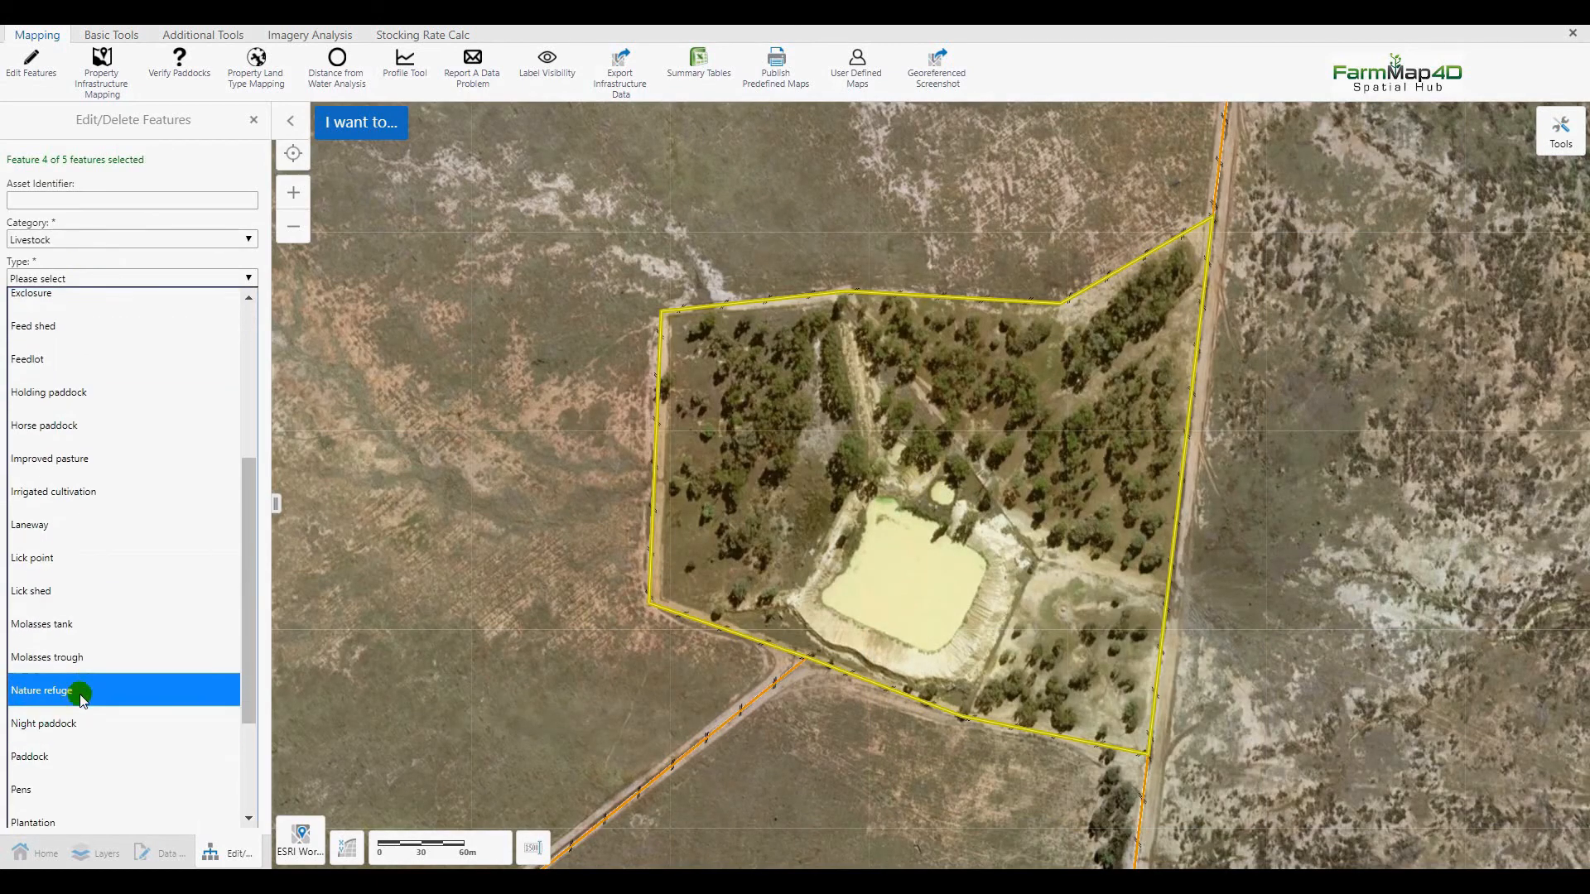
scroll(81, 698, down, 3)
click(60, 699)
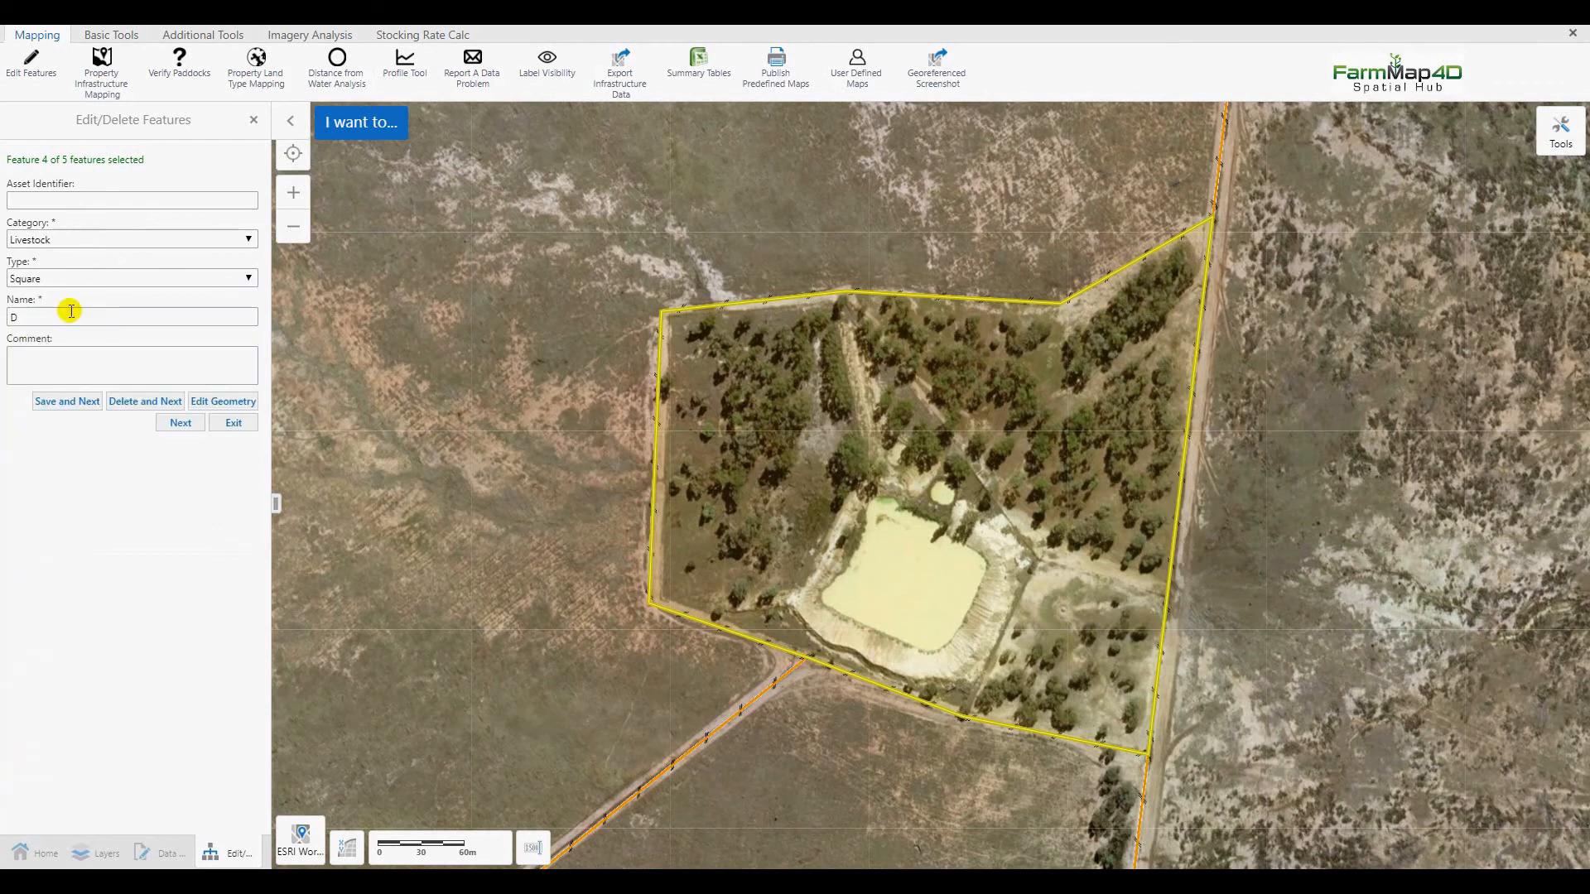
click(74, 401)
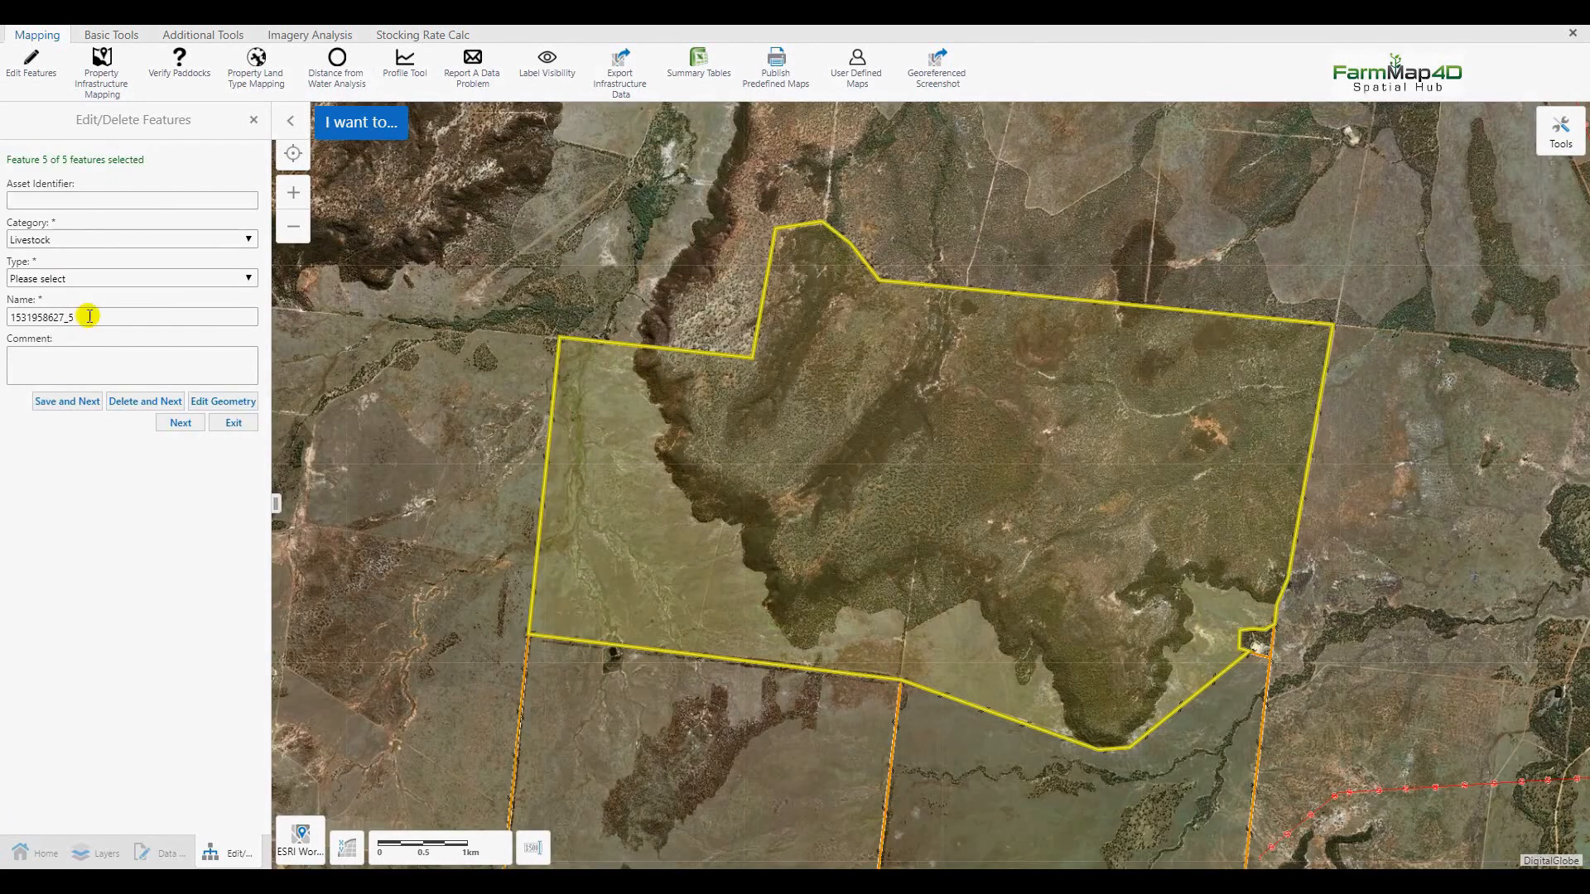
Save the fifth generated paddock with name E and type Paddock, and leave paddock editing
drag(89, 318, 10, 317)
text(E)
click(64, 280)
scroll(73, 510, down, 6)
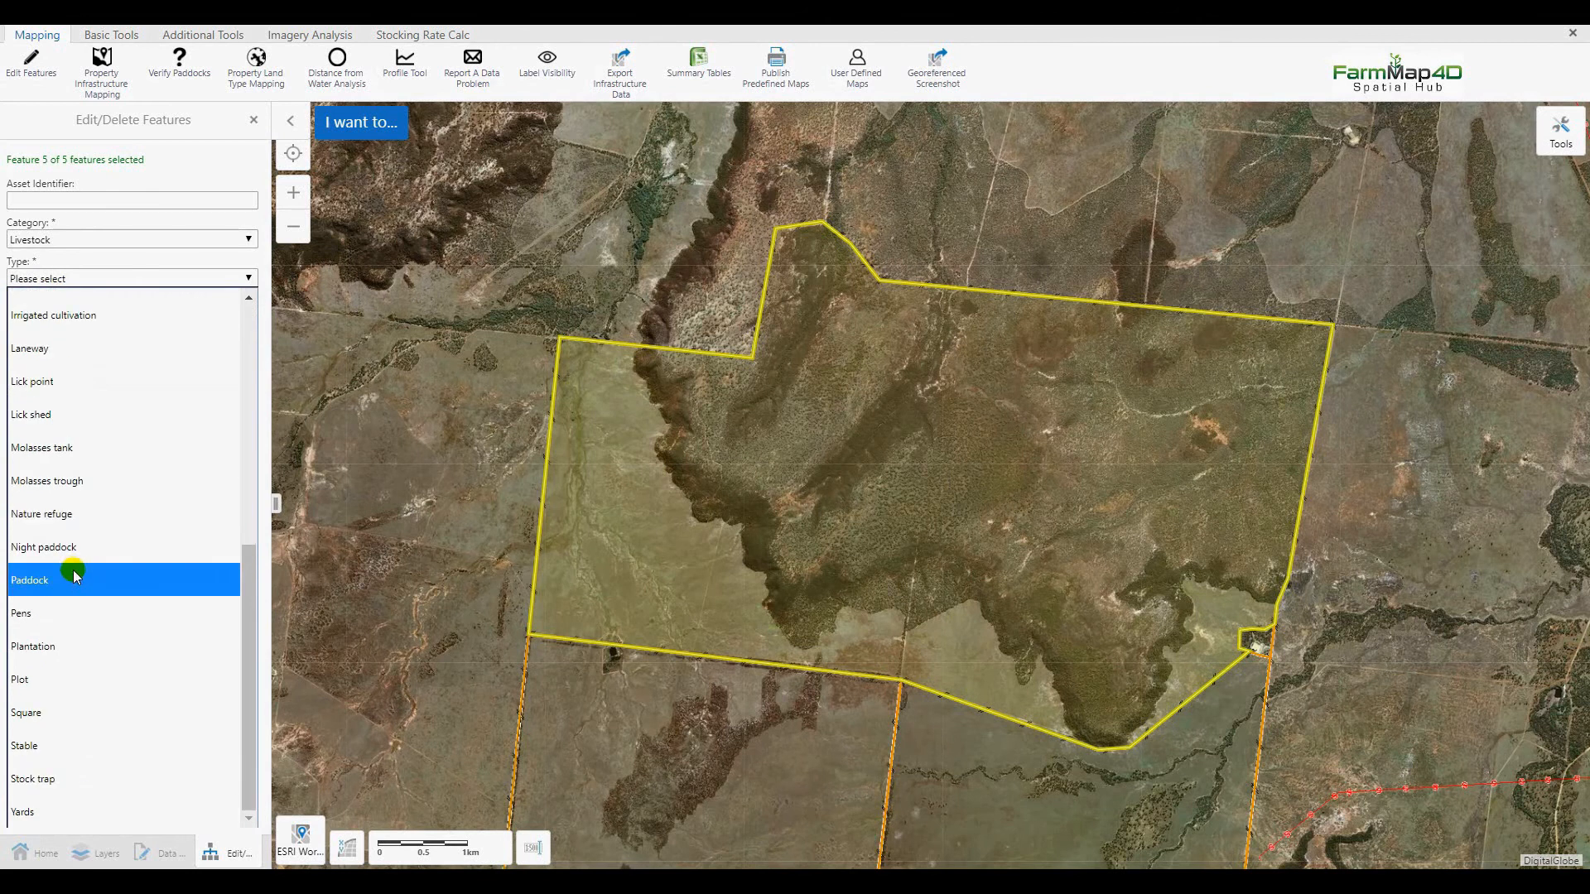
click(74, 577)
click(69, 401)
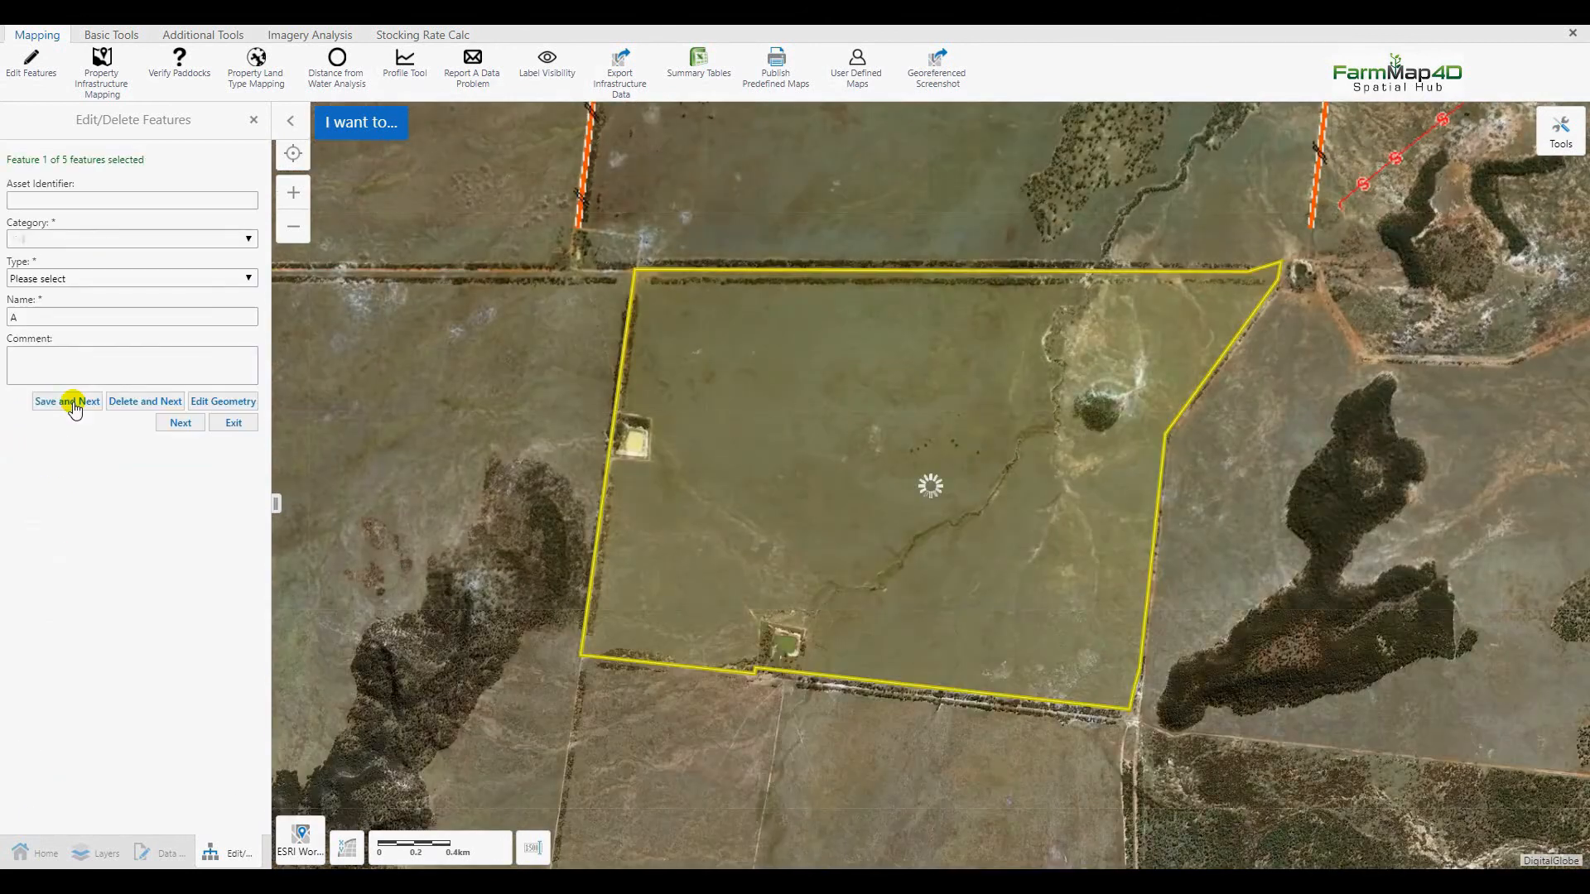
click(236, 423)
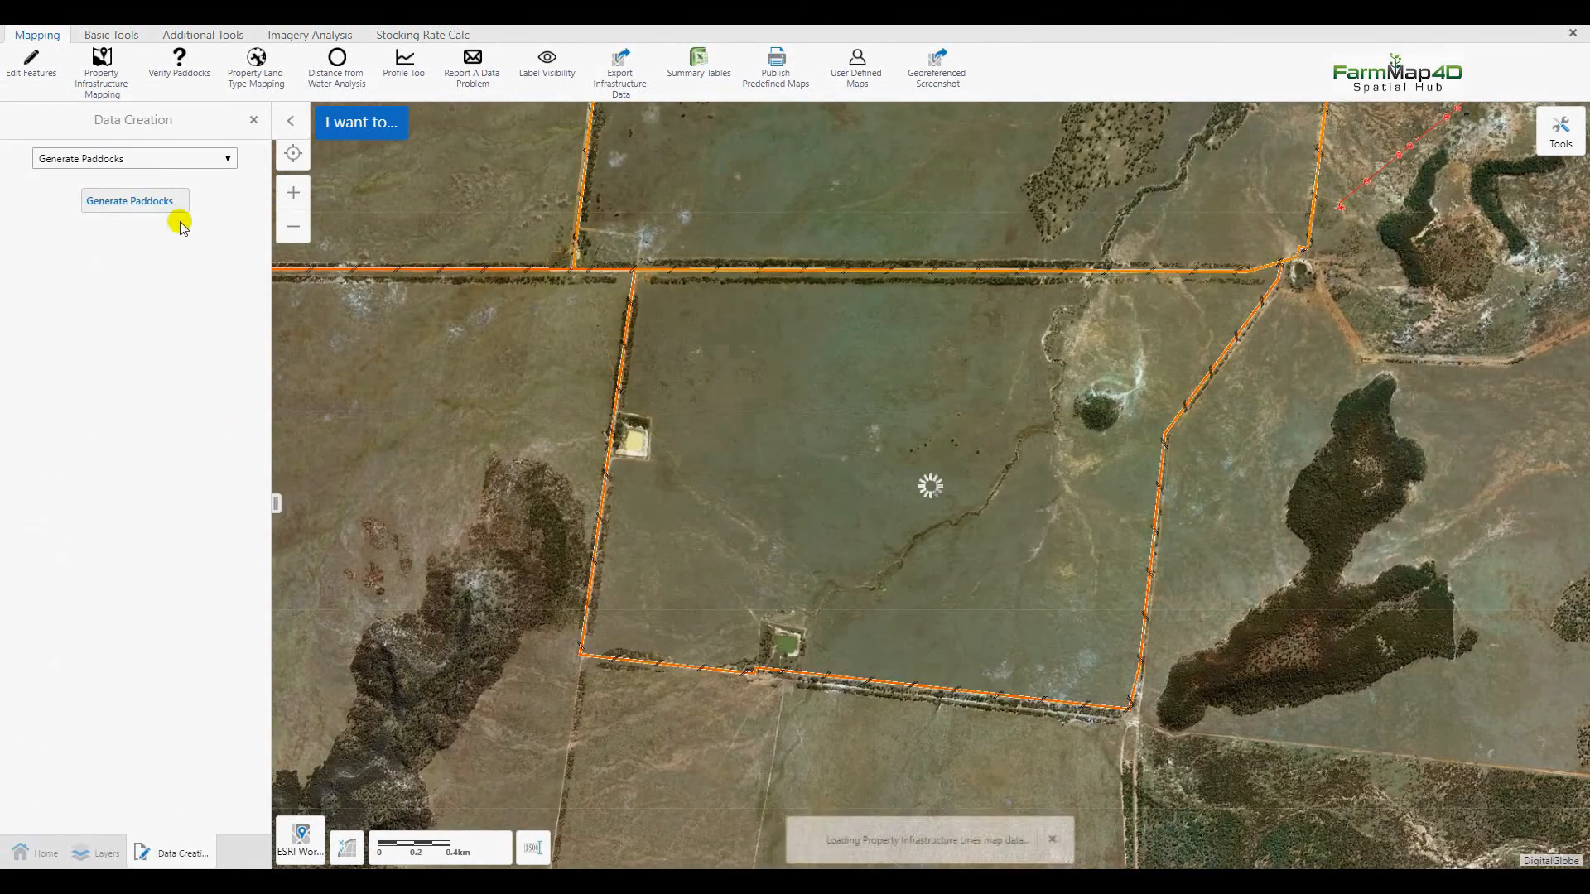
click(254, 119)
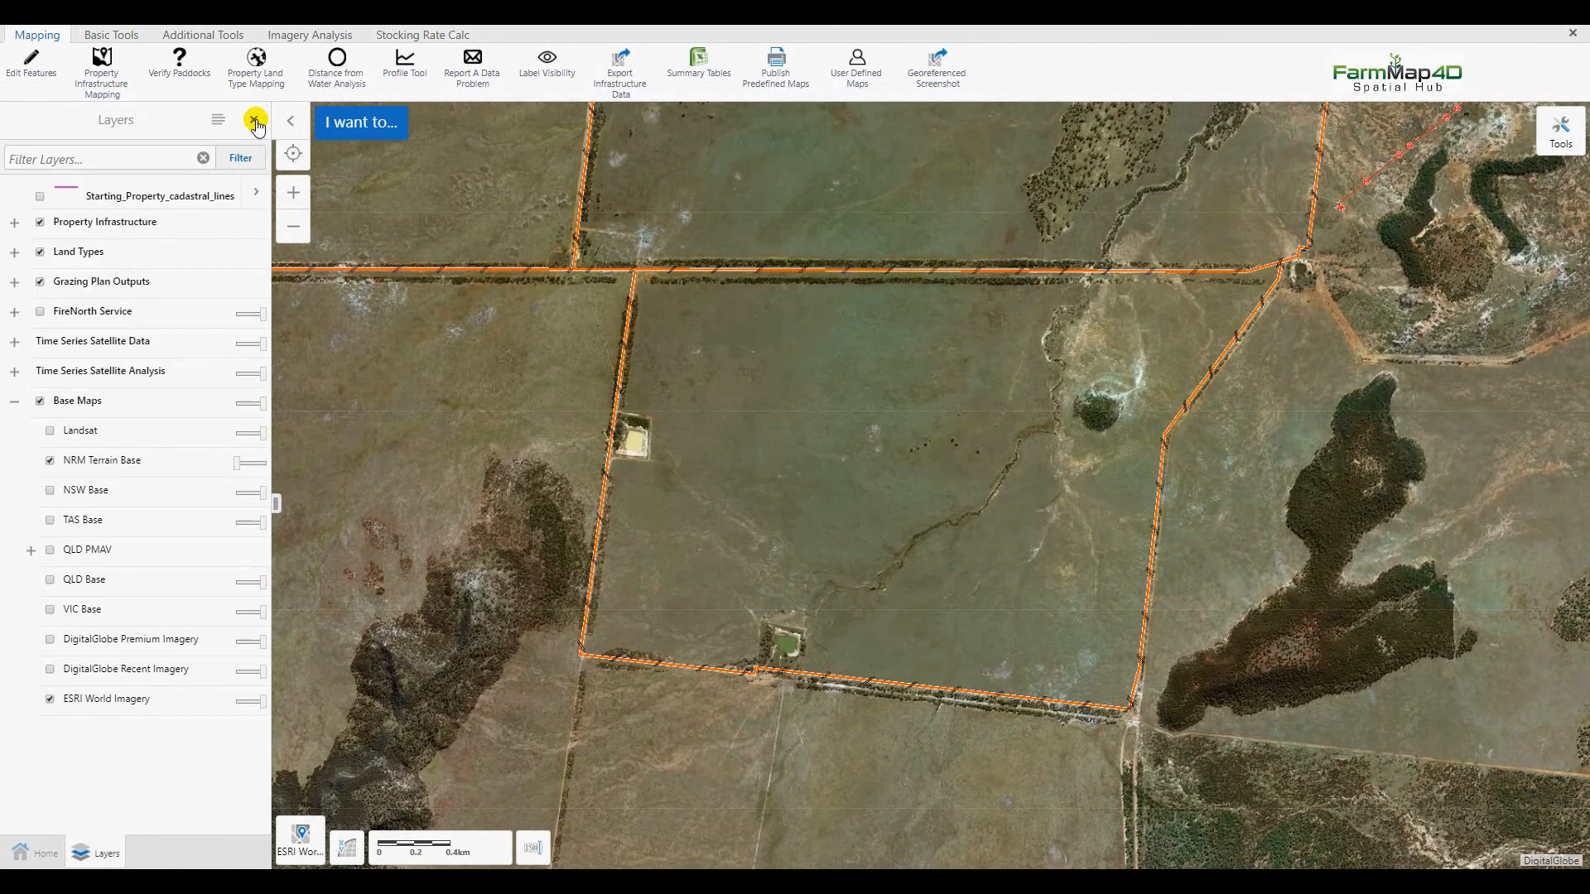
Zoom the map to the full extent of the cadastral lines layer and hide that layer
click(256, 192)
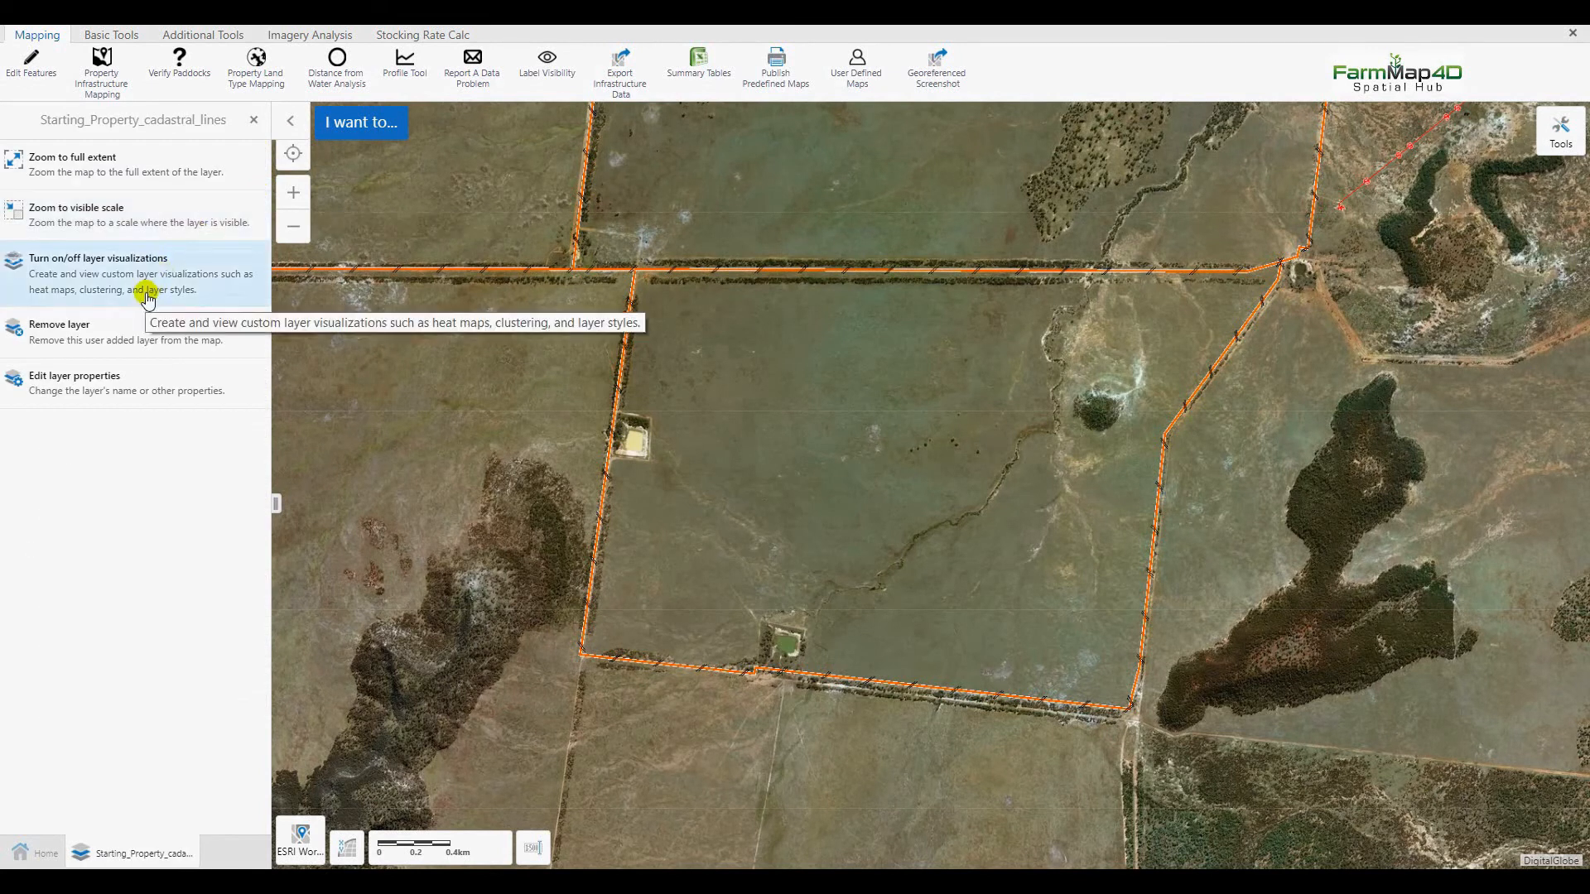
click(157, 171)
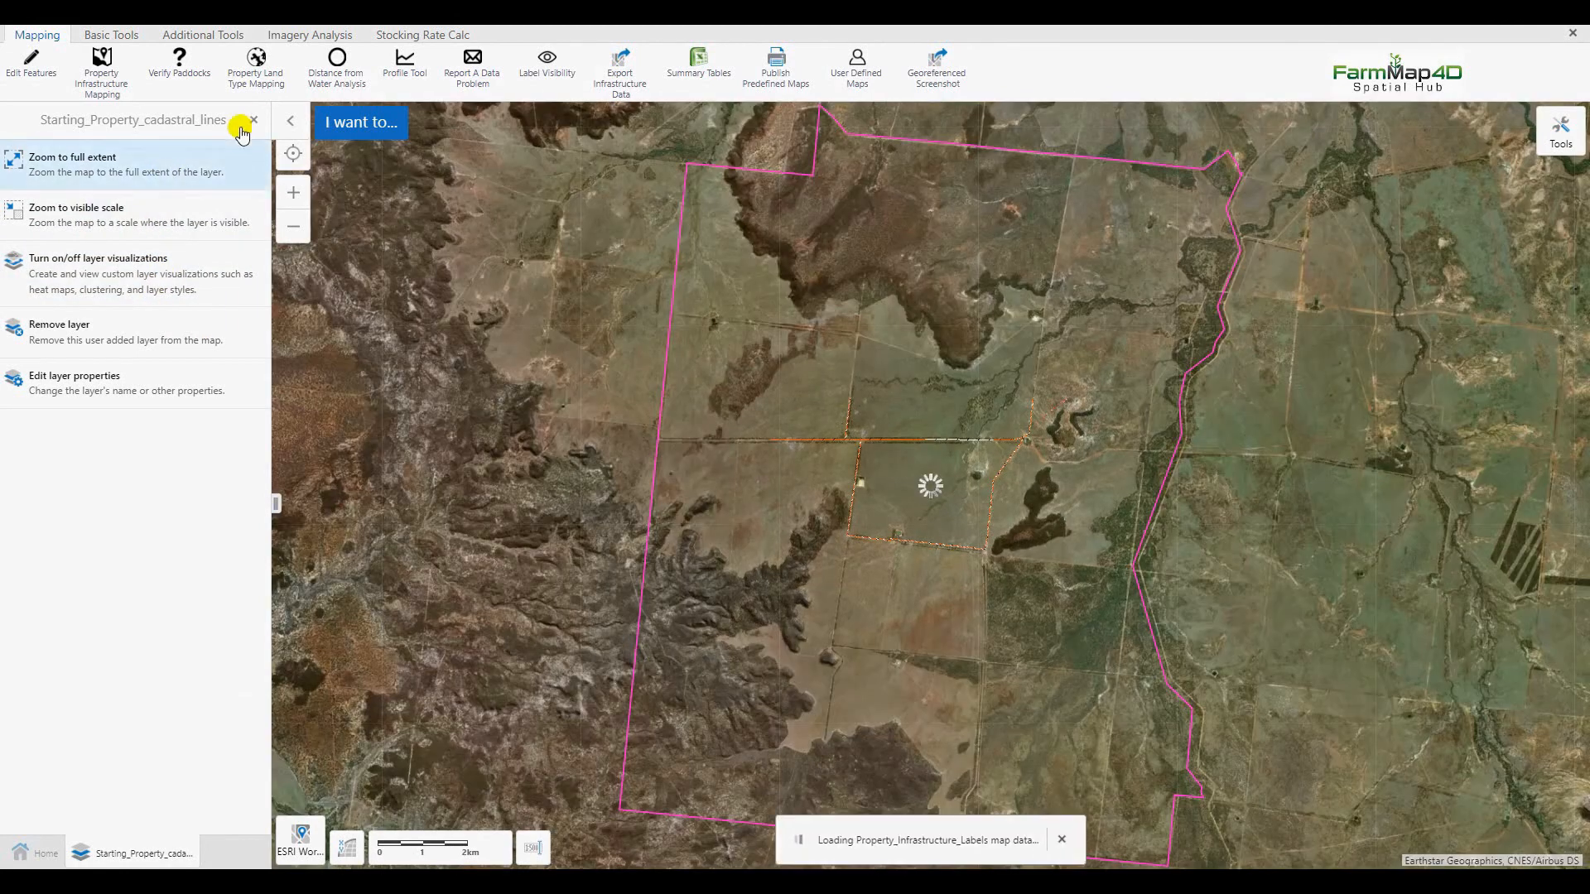
click(253, 121)
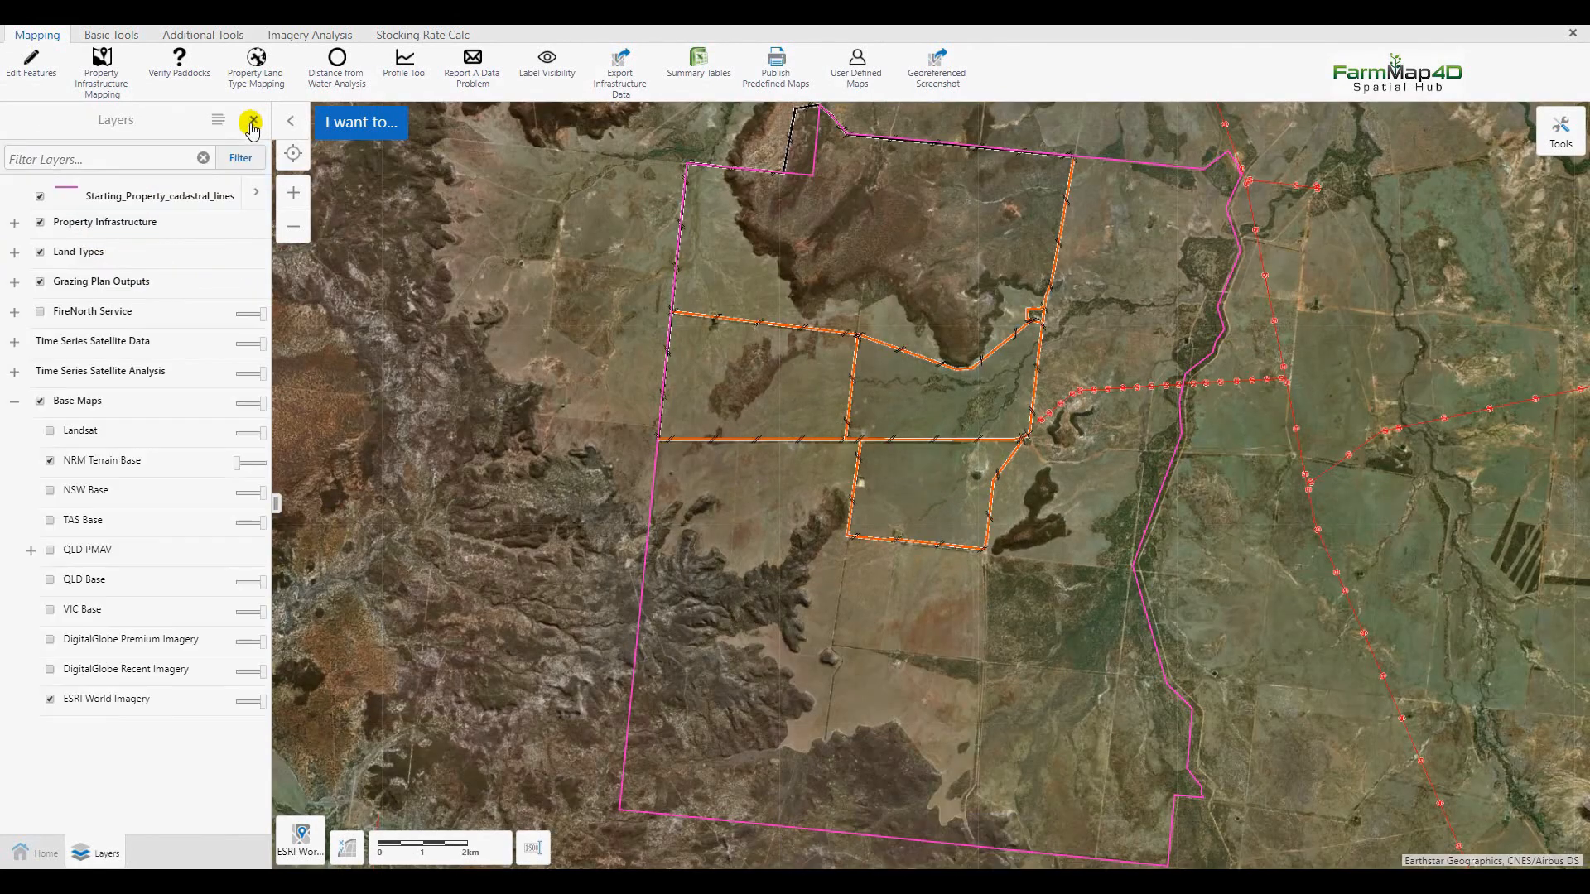
click(40, 197)
Hide the Property Infrastructure Lines layer to inspect the generated paddock polygons, and show it again
click(14, 222)
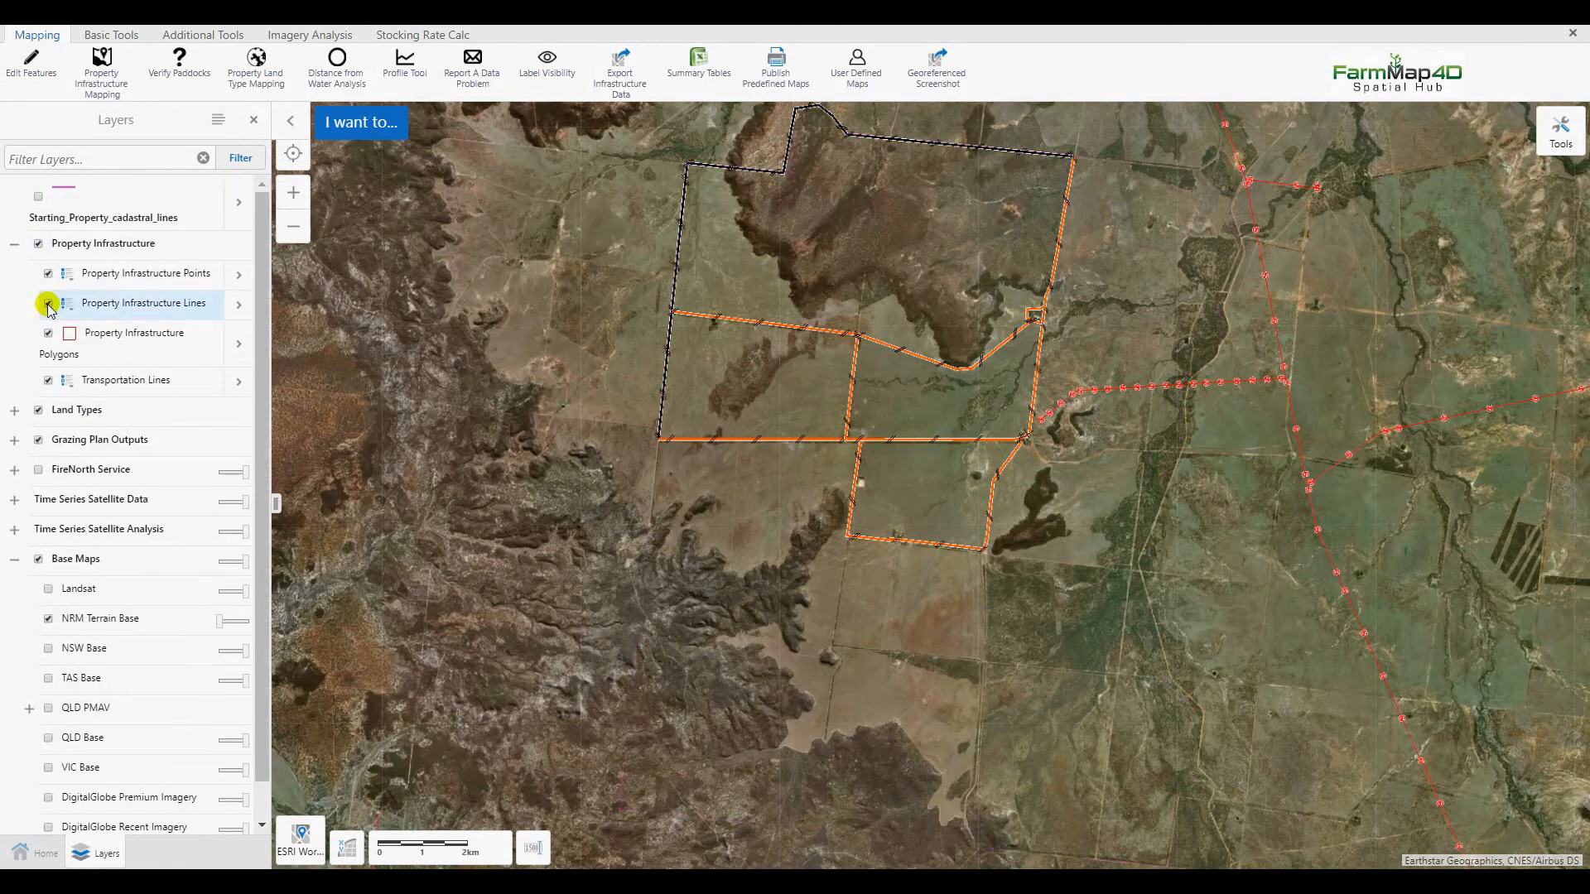
click(48, 303)
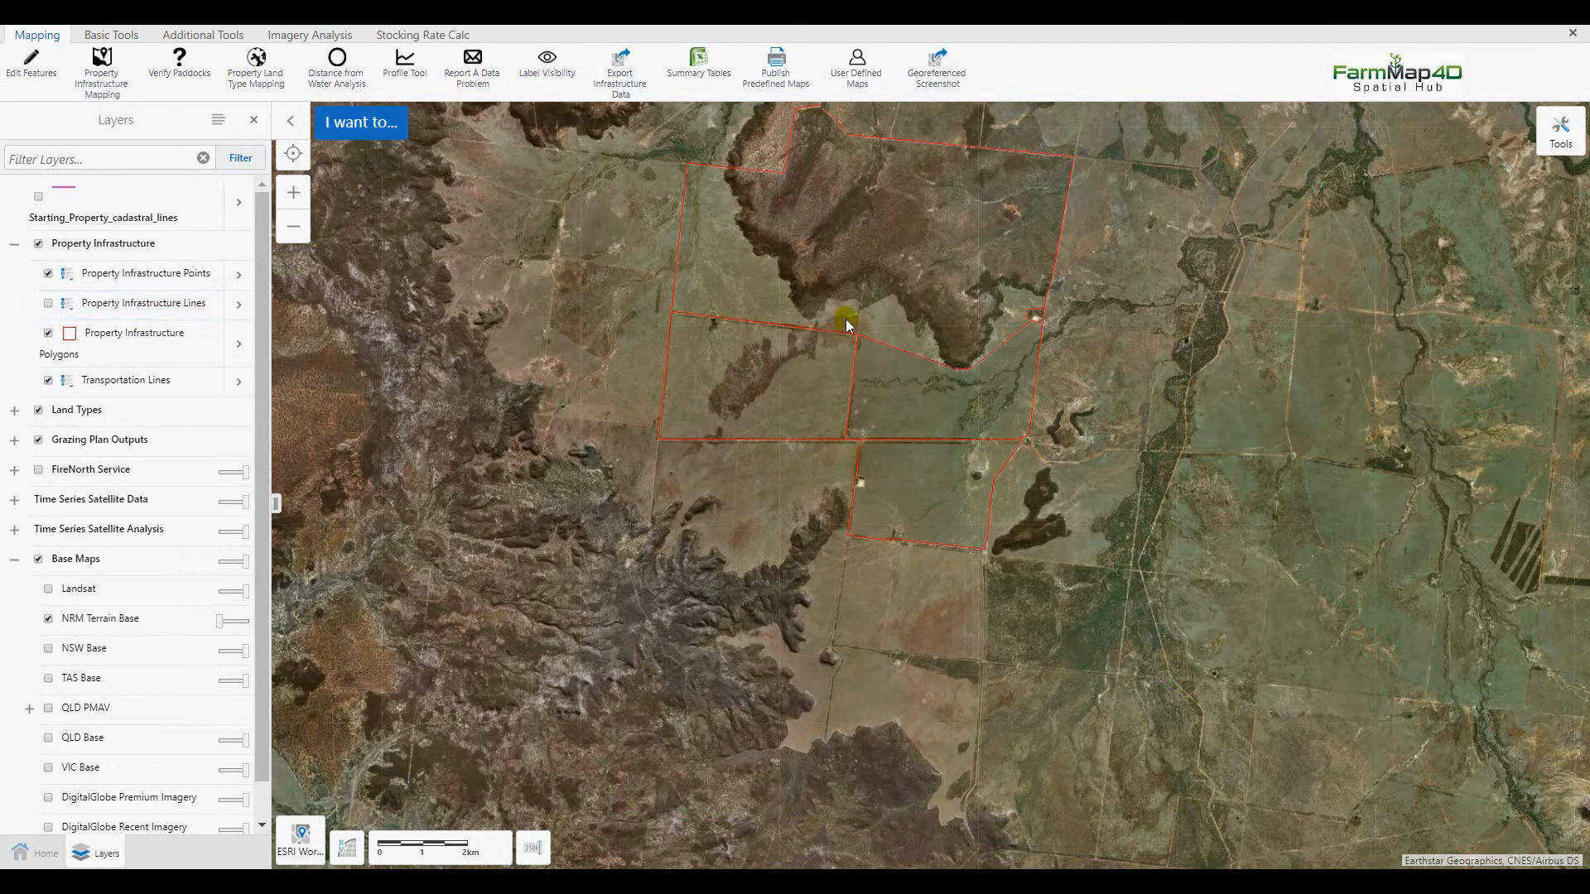
click(48, 304)
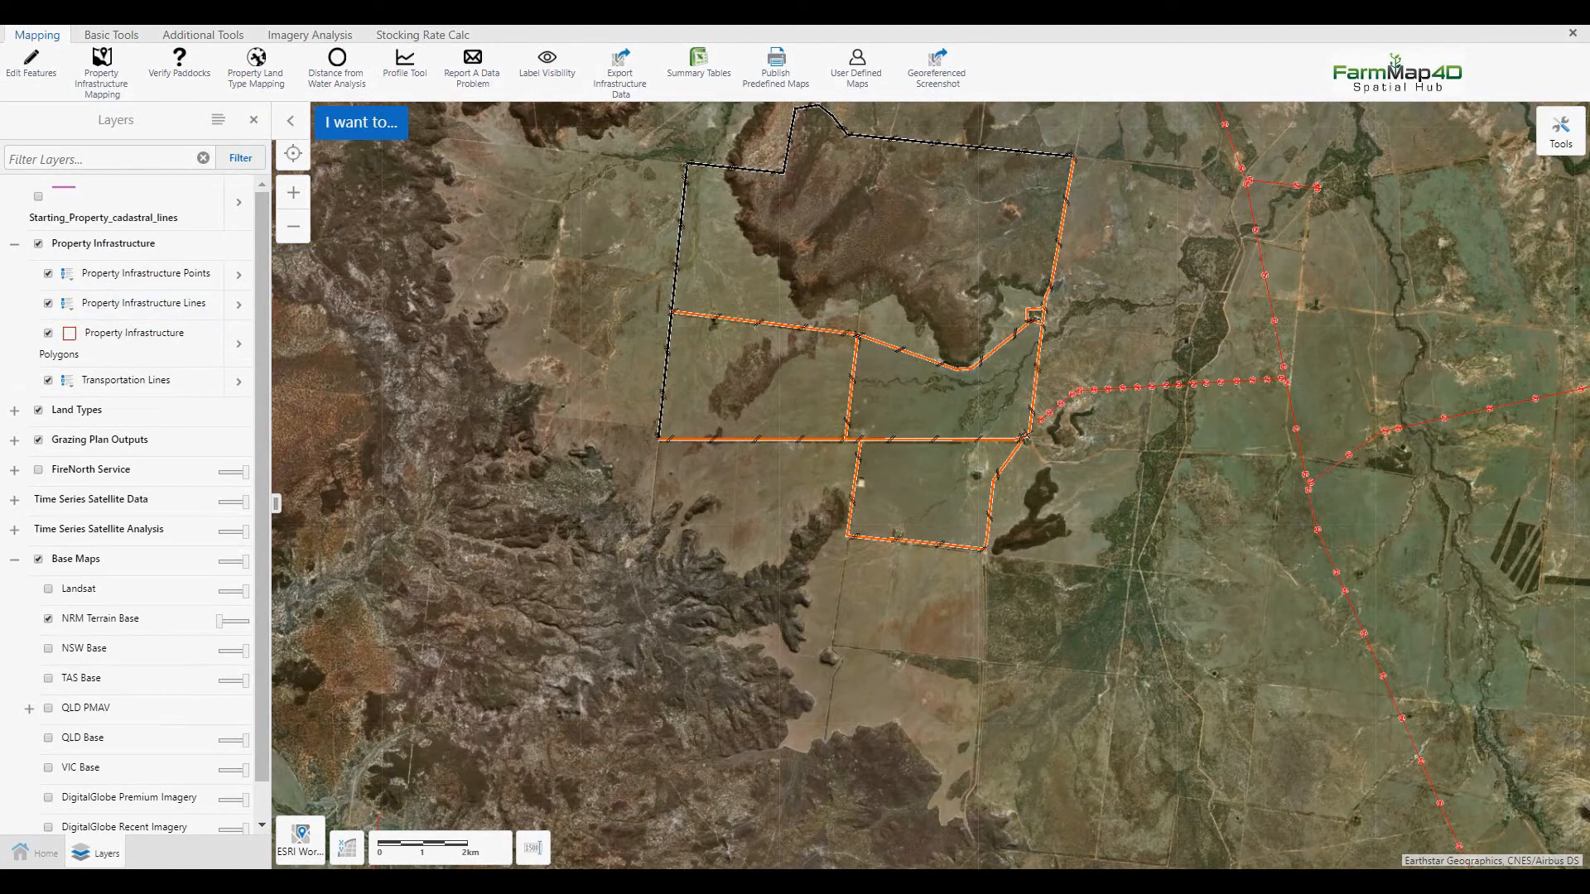
Start water point mapping and place a Dam point on the dam inside the small fenced yard
click(101, 80)
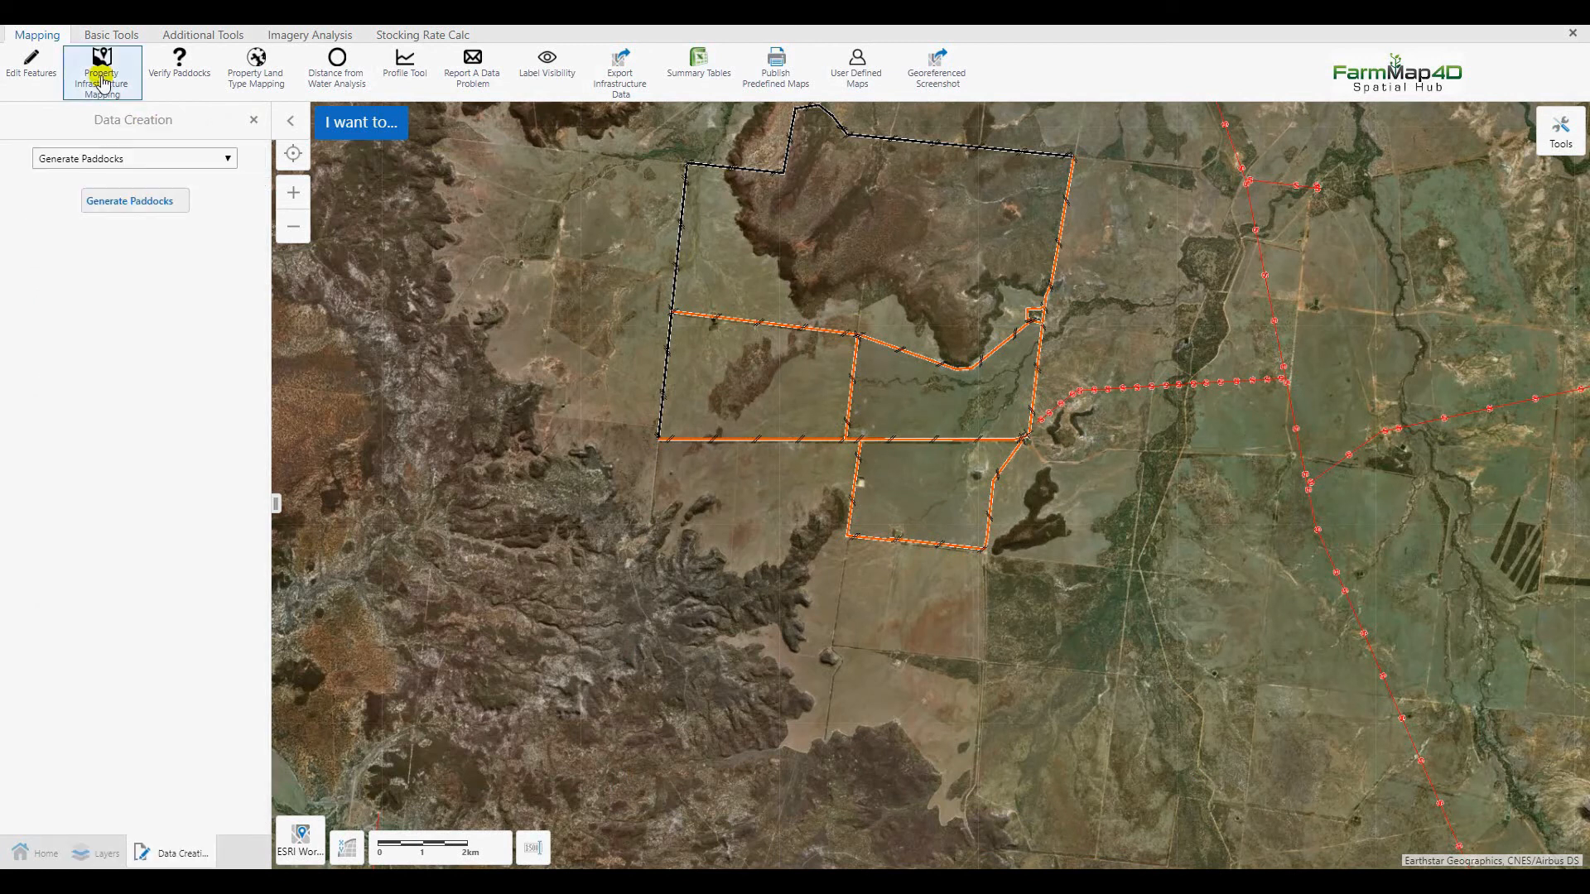
click(229, 157)
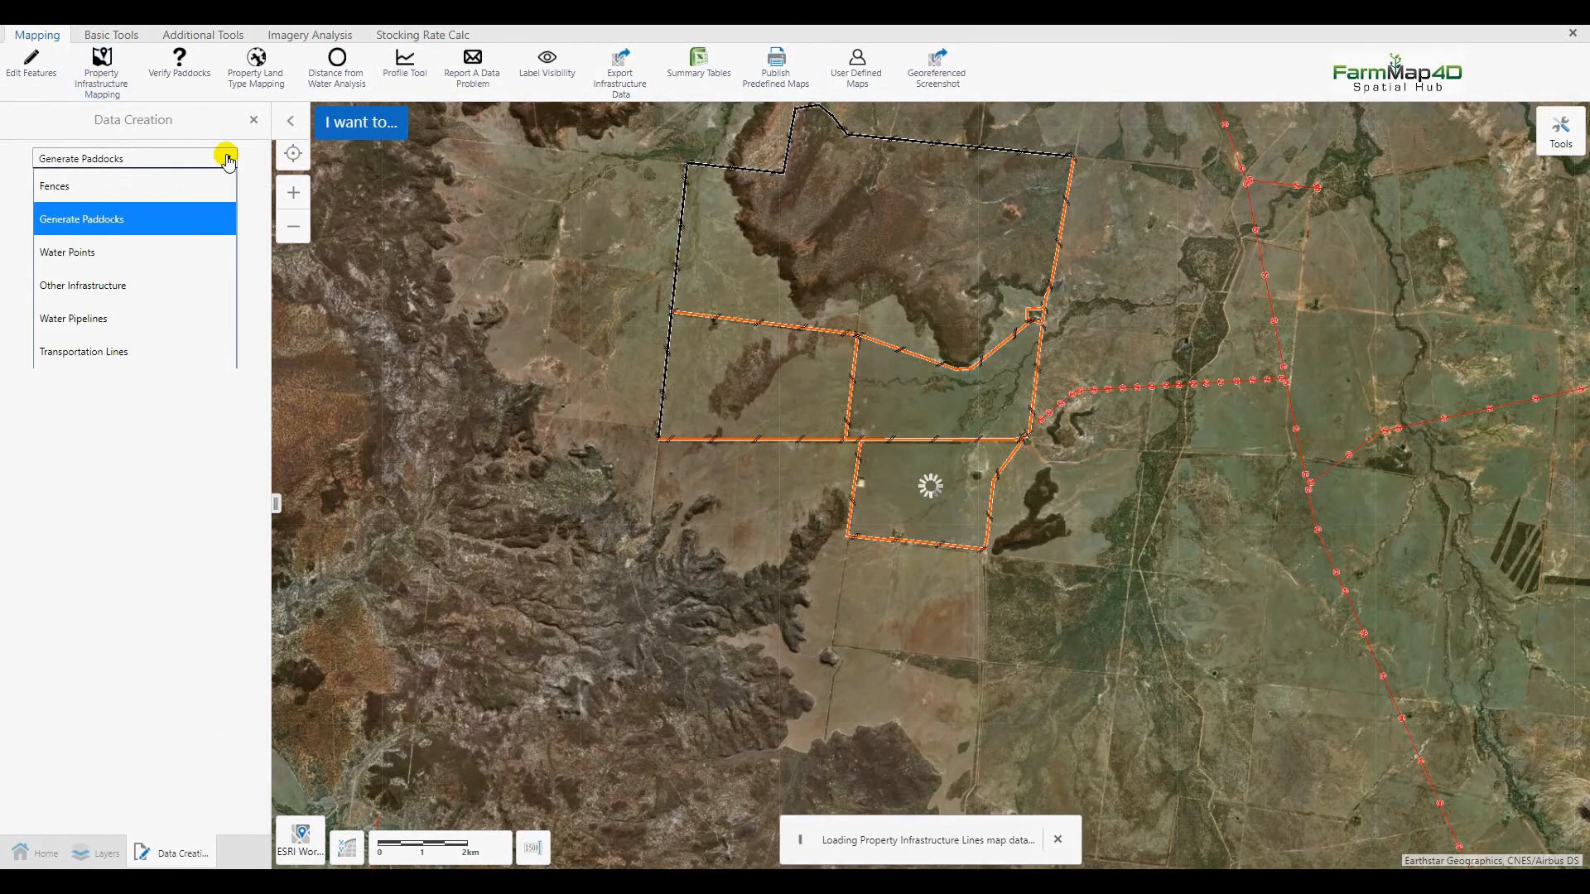
click(80, 258)
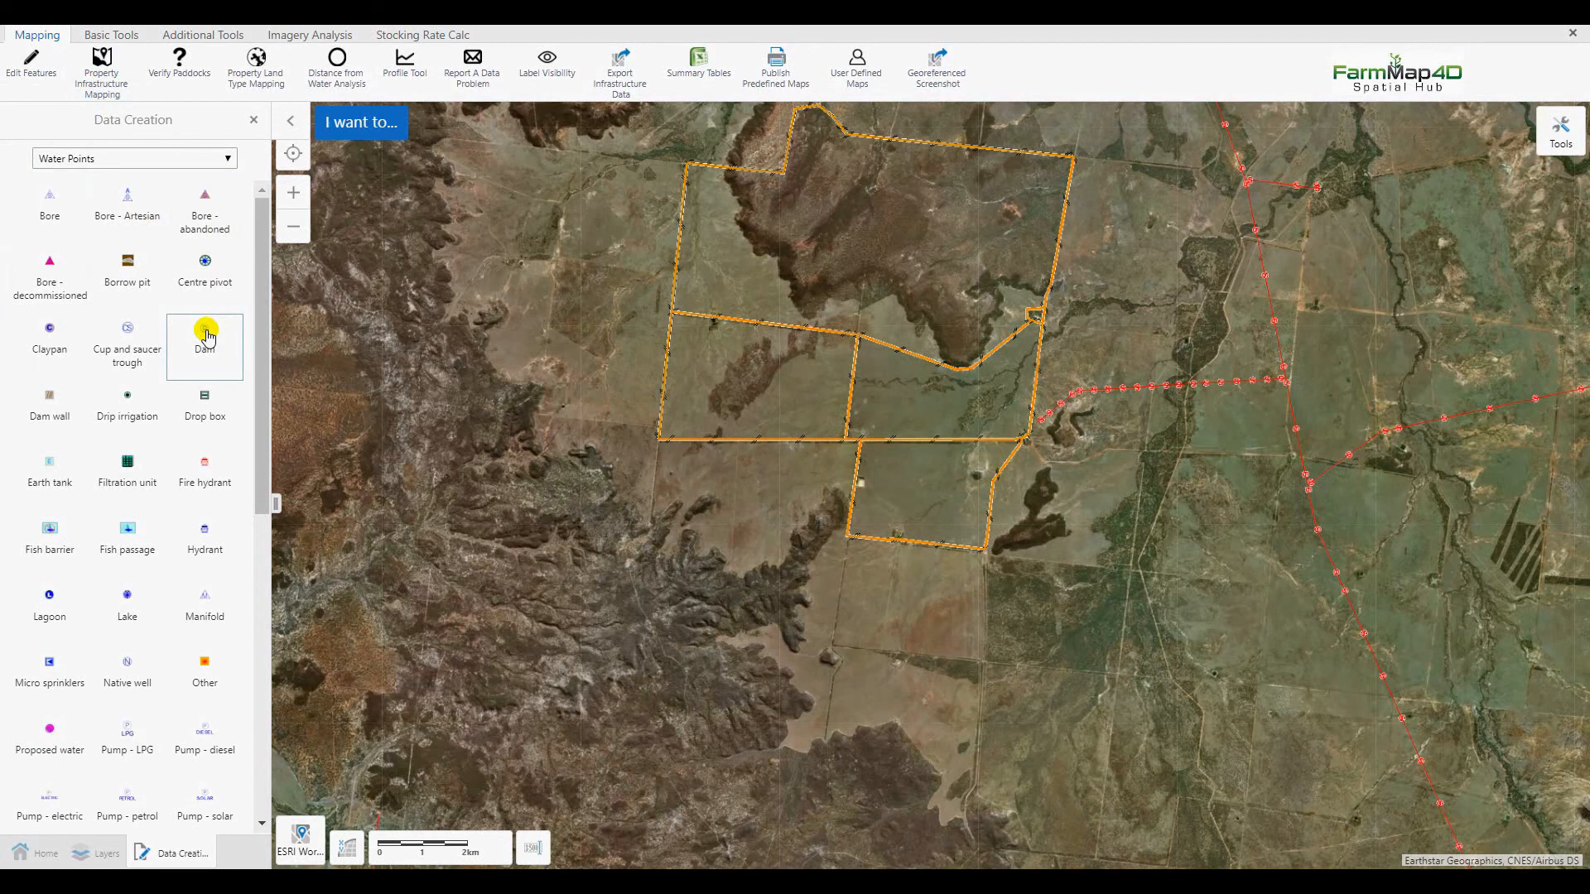
click(207, 336)
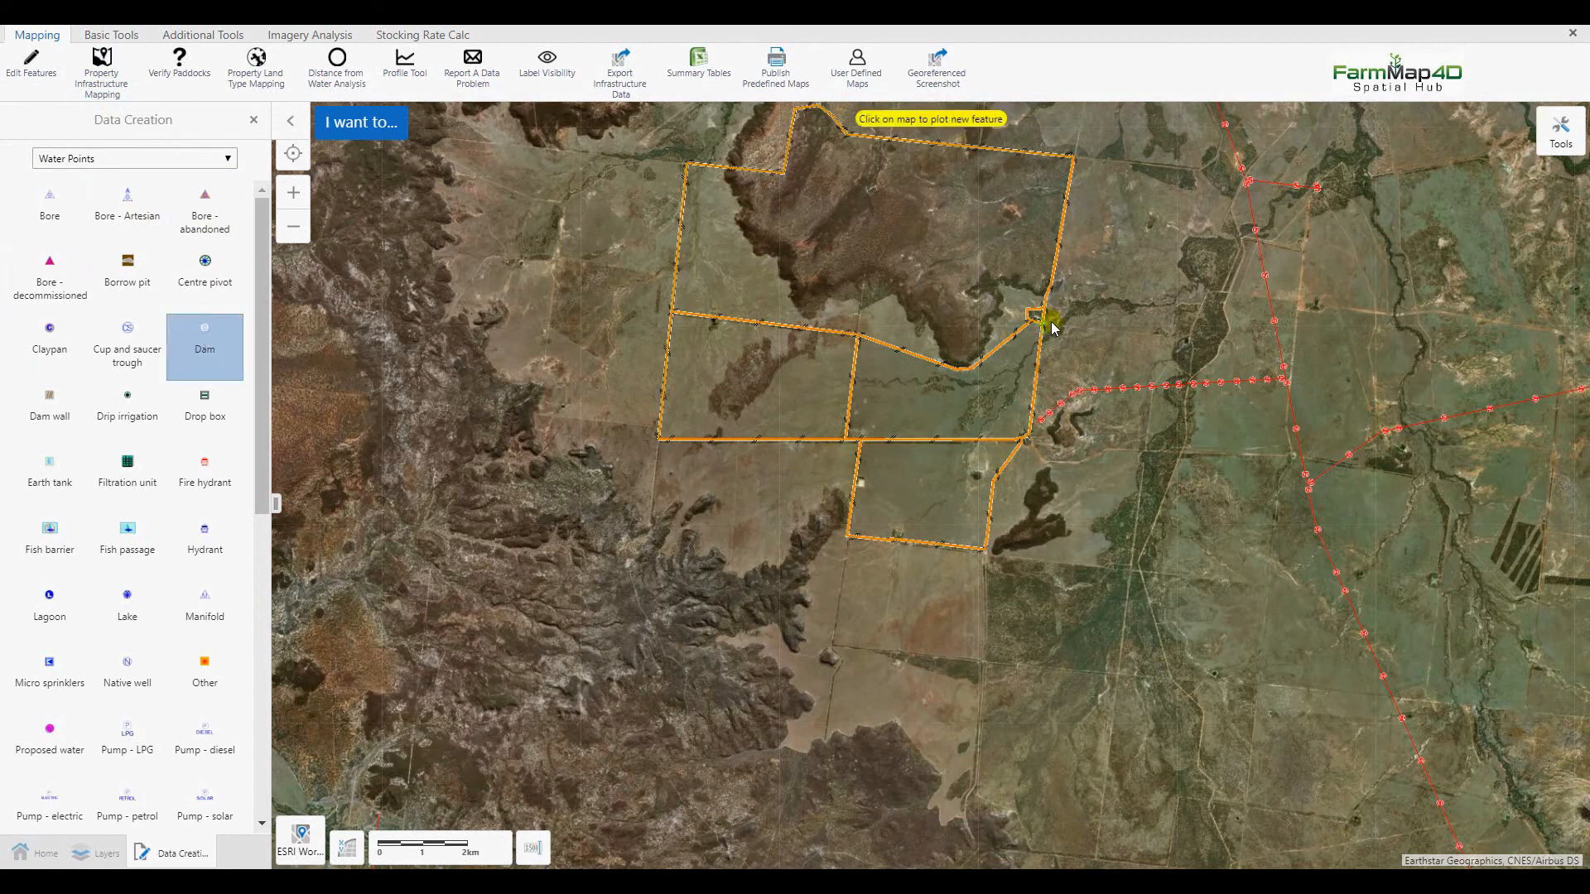
scroll(1051, 321, up, 5)
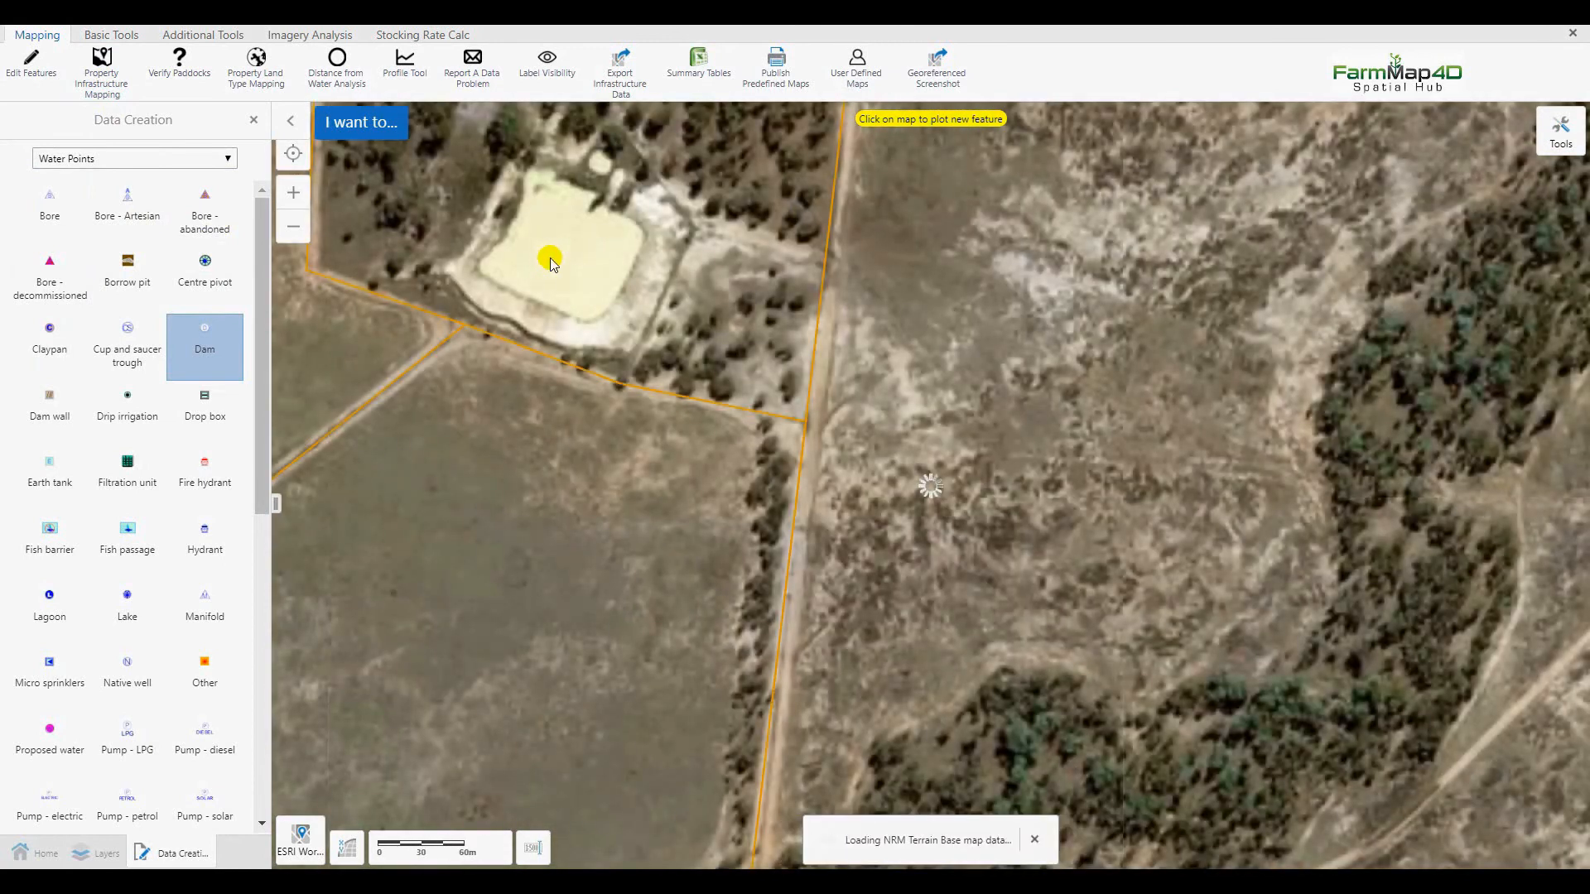
drag(553, 263, 673, 470)
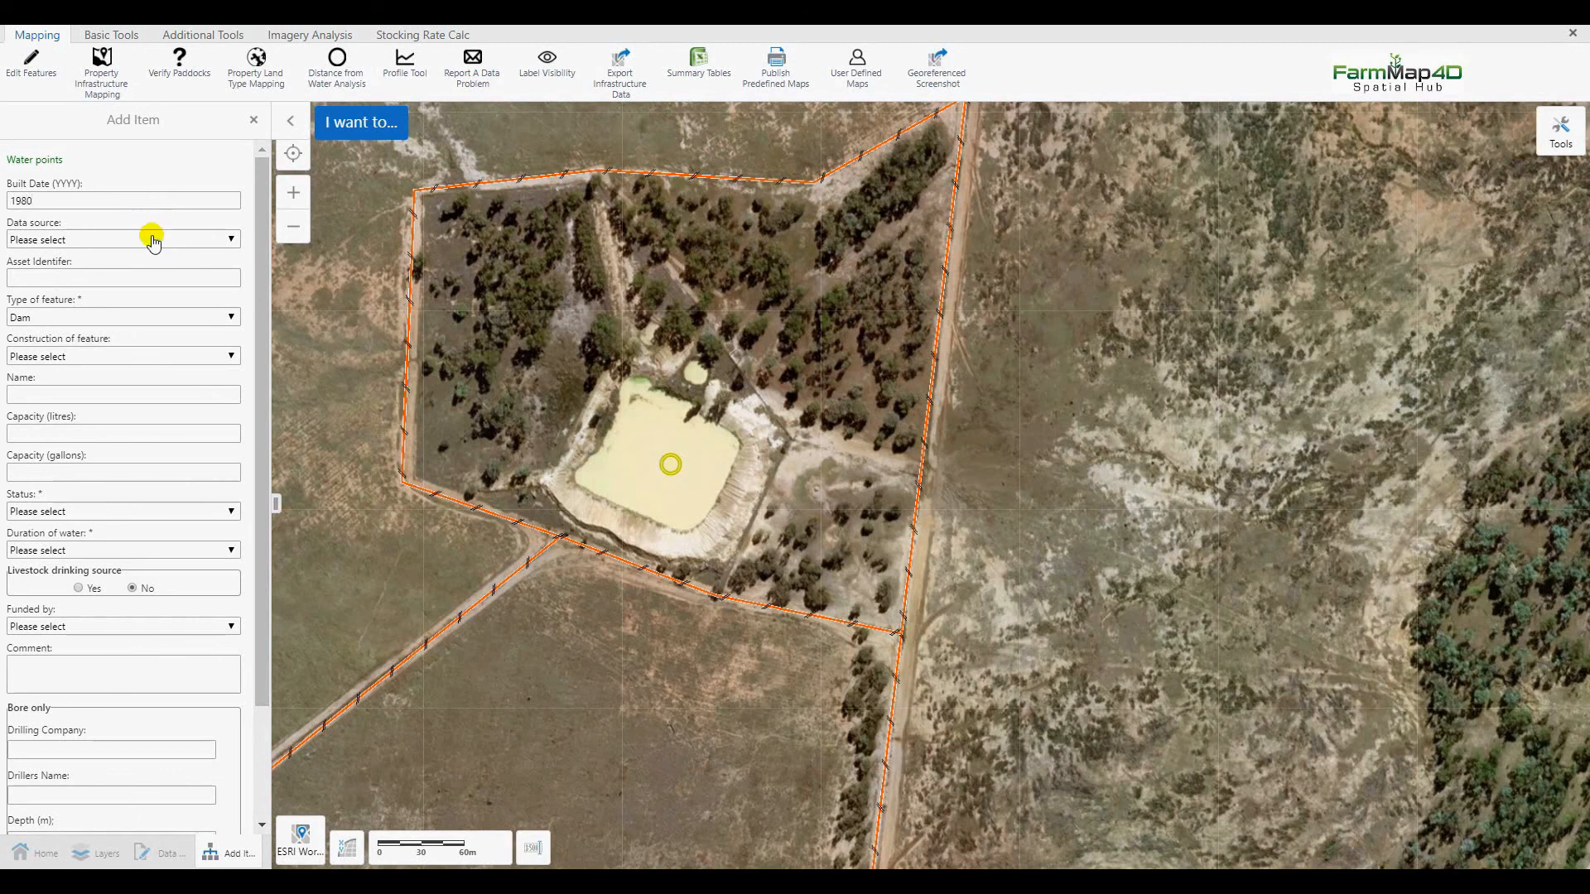
Give the dam built date 1980, data source World Imagery and construction Earth wall
click(154, 239)
scroll(87, 737, down, 1)
scroll(83, 749, down, 1)
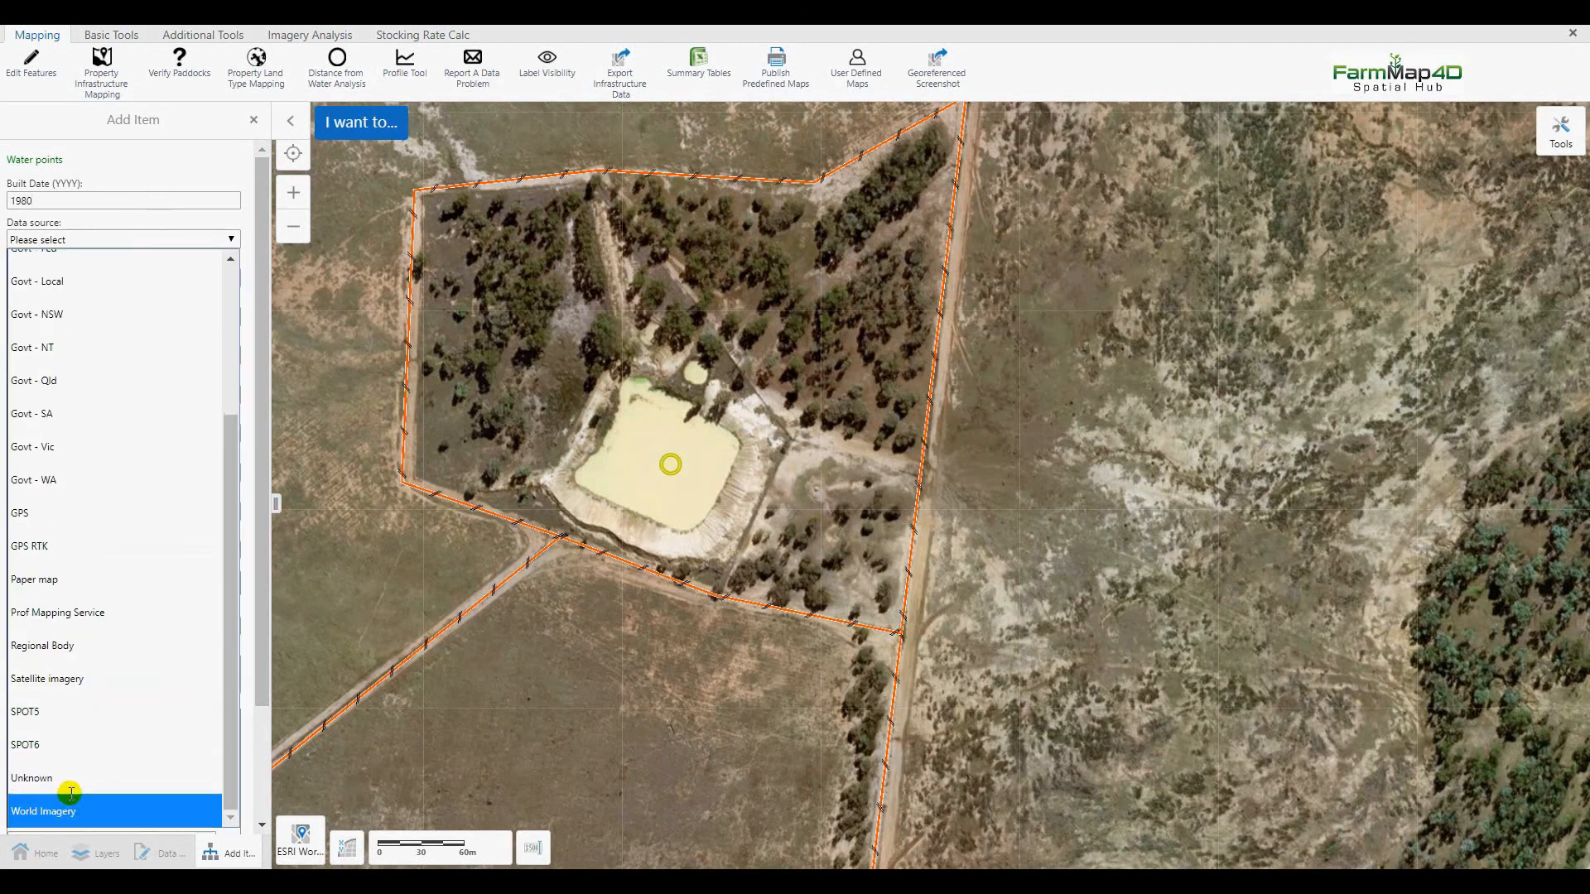
click(71, 809)
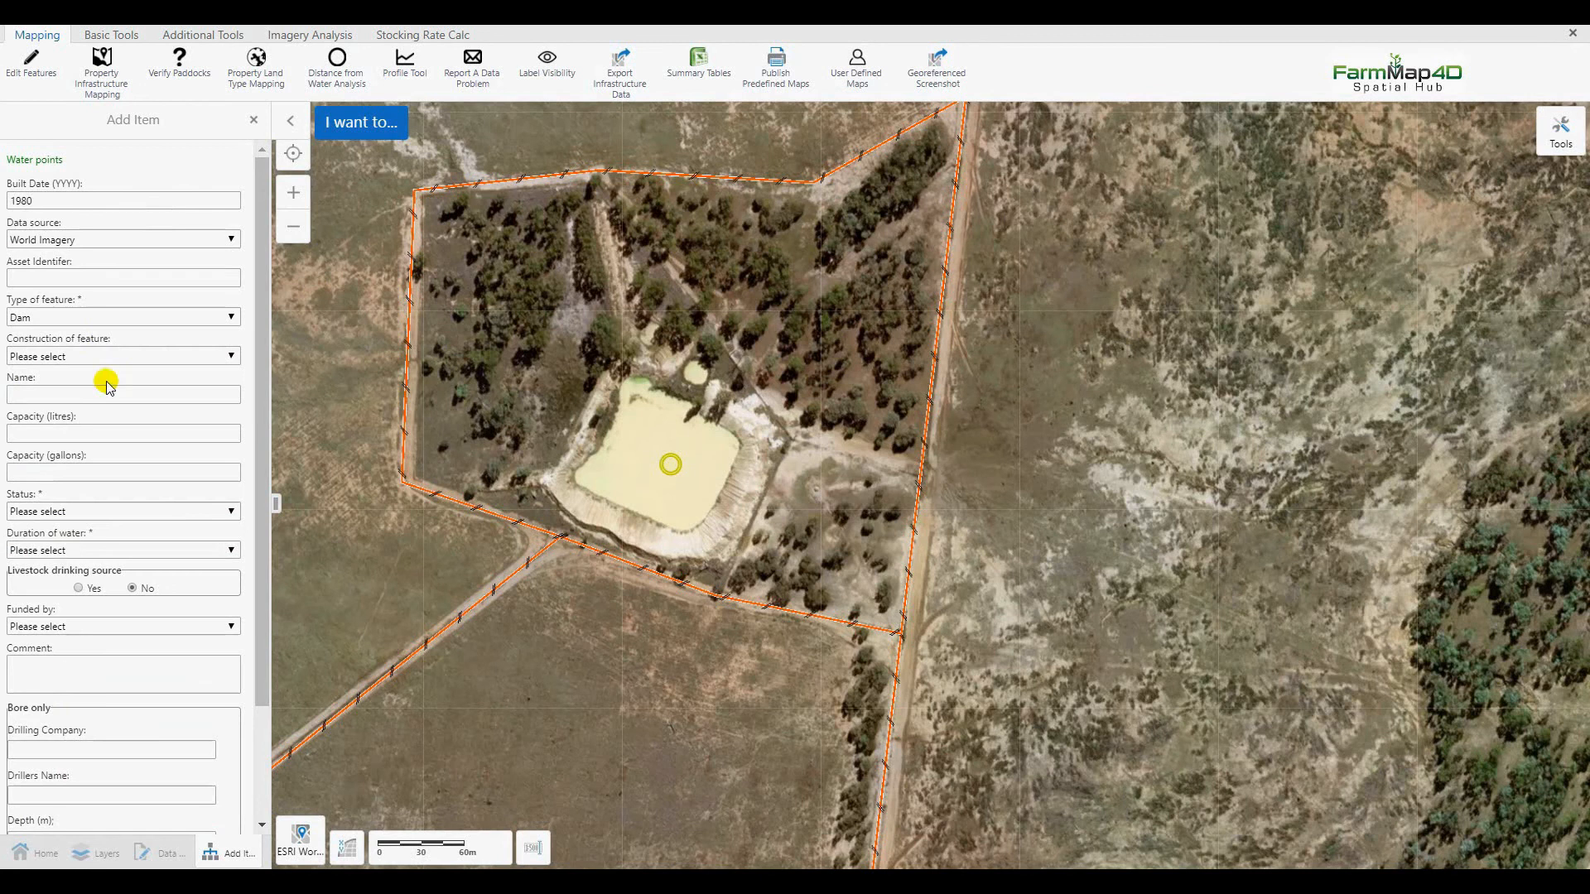
click(146, 356)
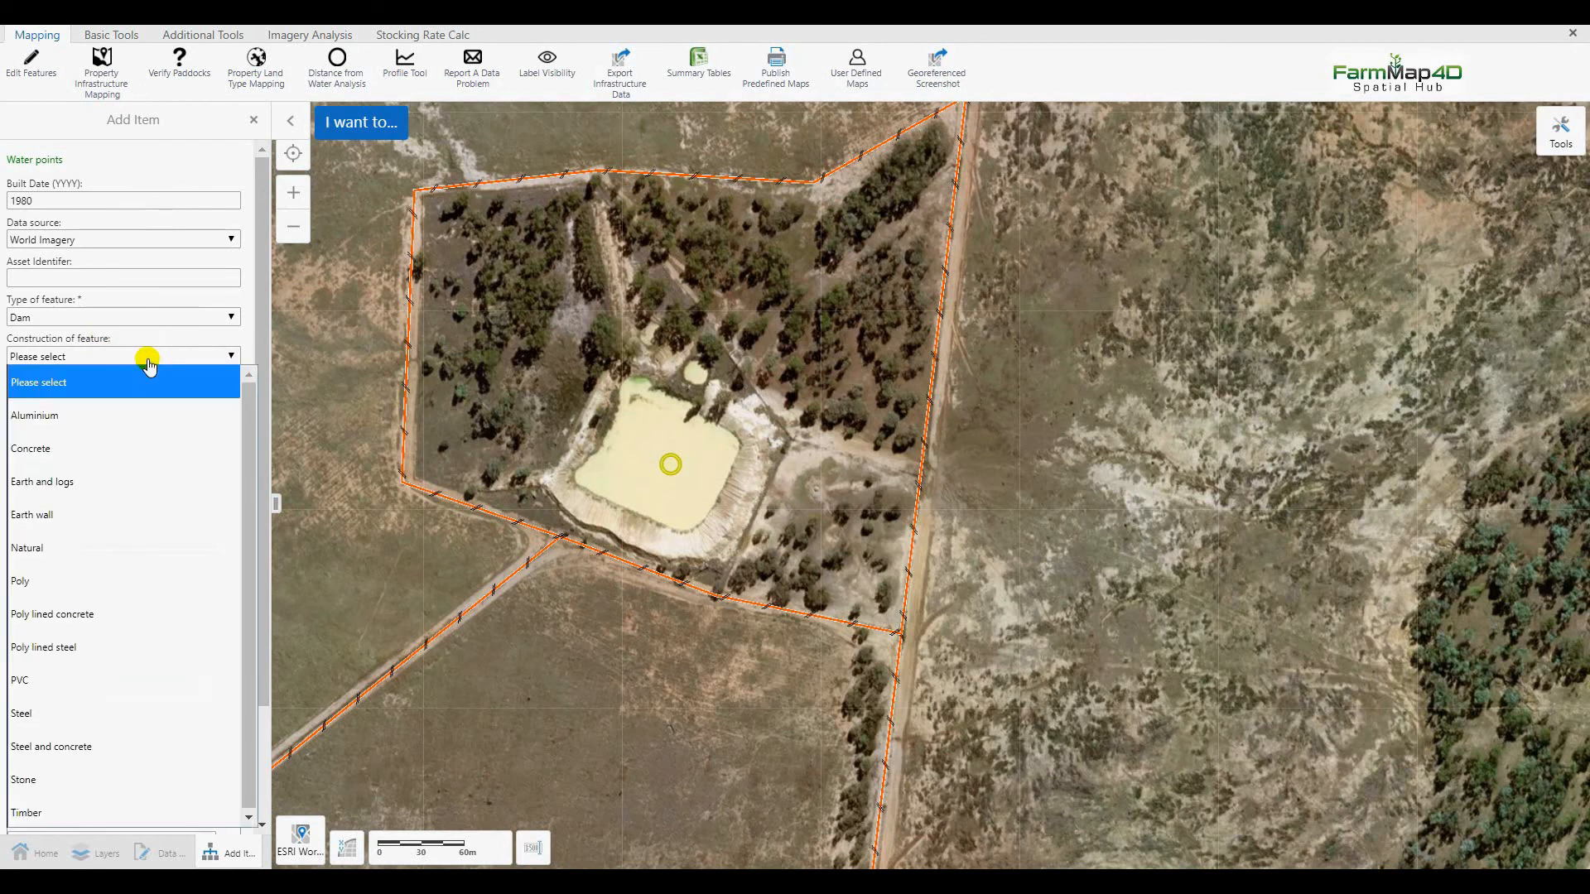
click(58, 513)
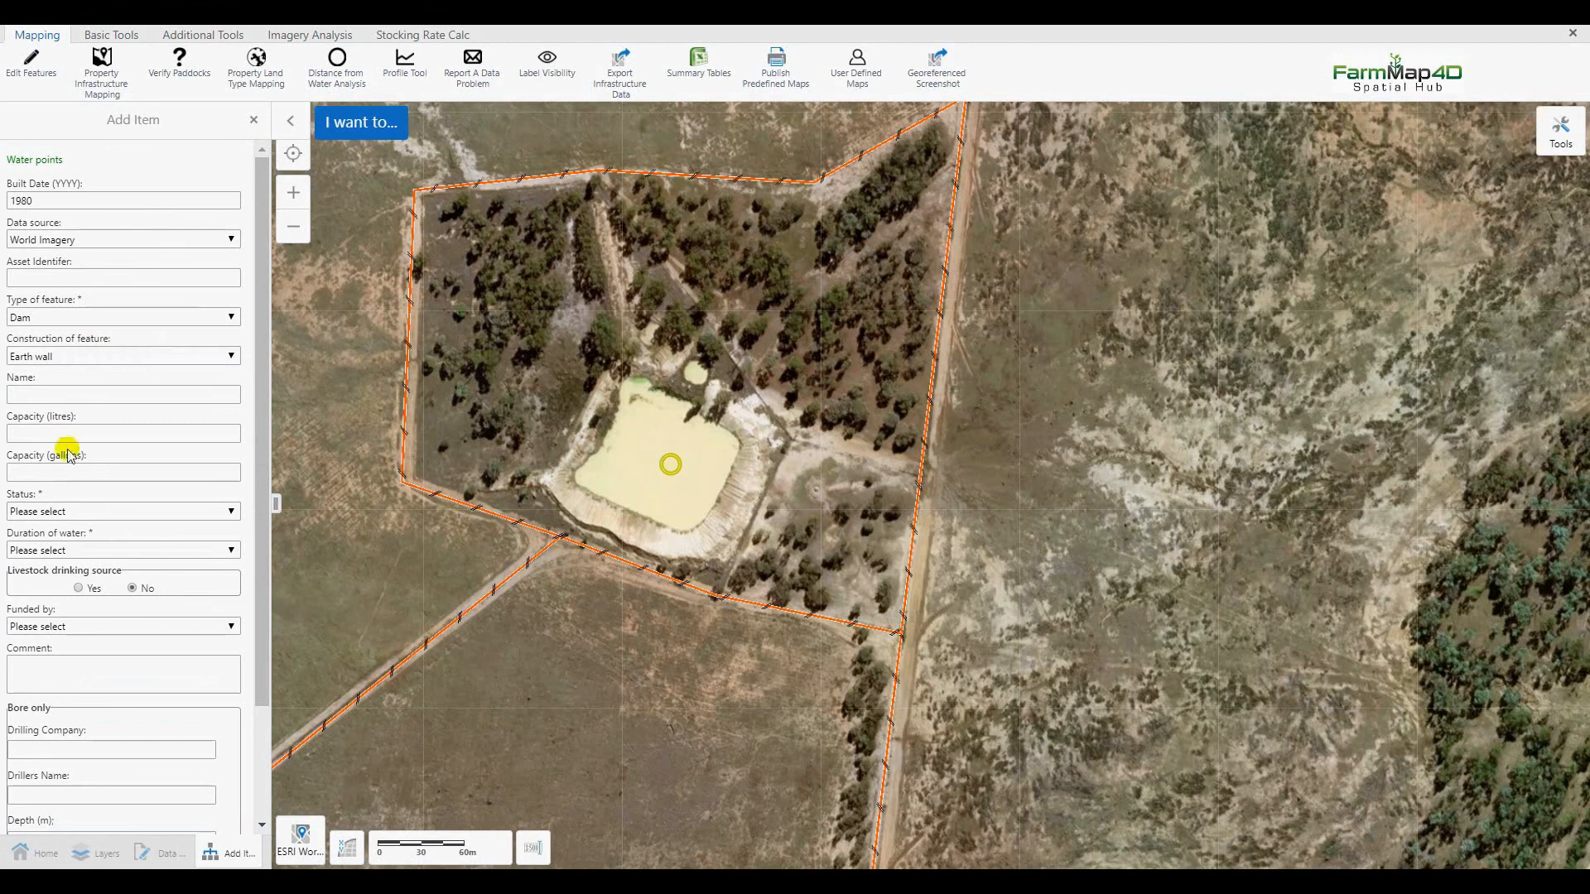
Set the dam's status and duration of water to Permanent, mark it as a livestock drinking source and save it
click(222, 511)
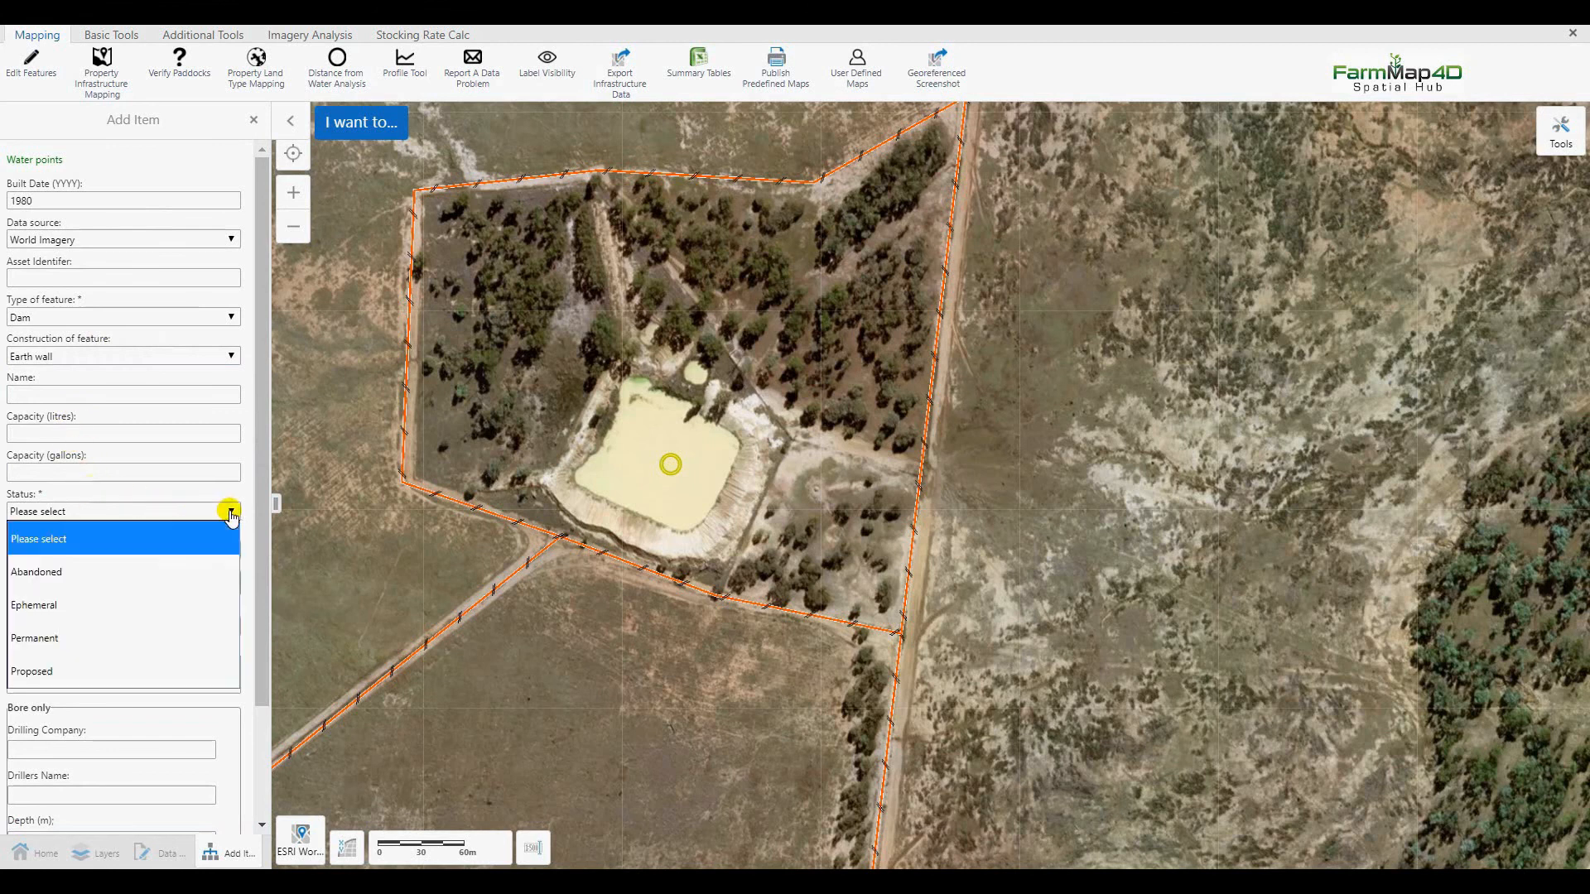
click(79, 640)
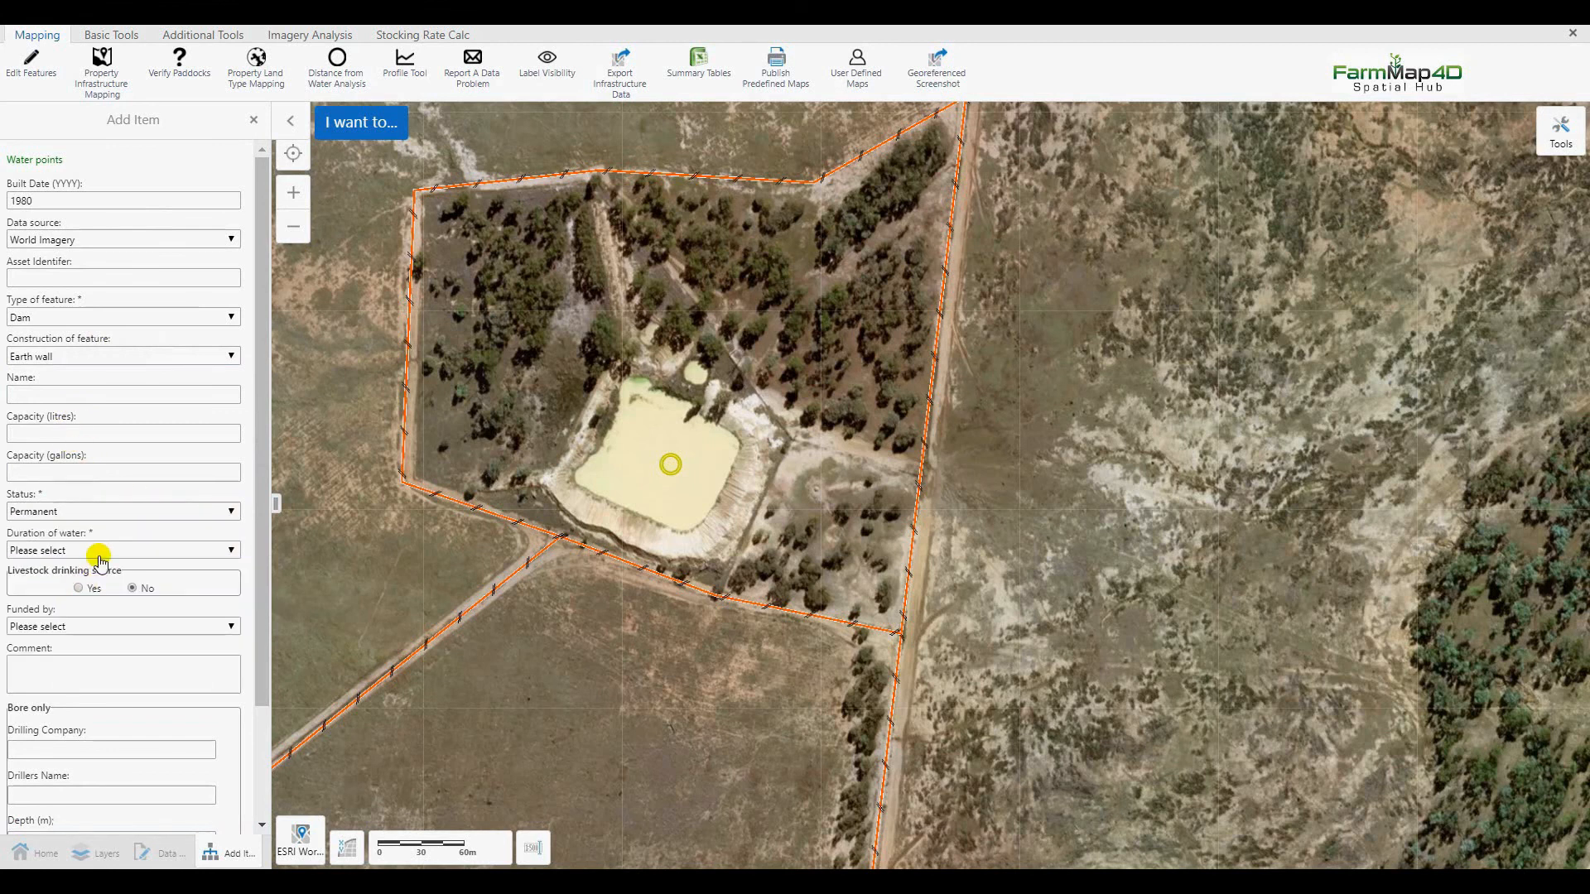
click(130, 553)
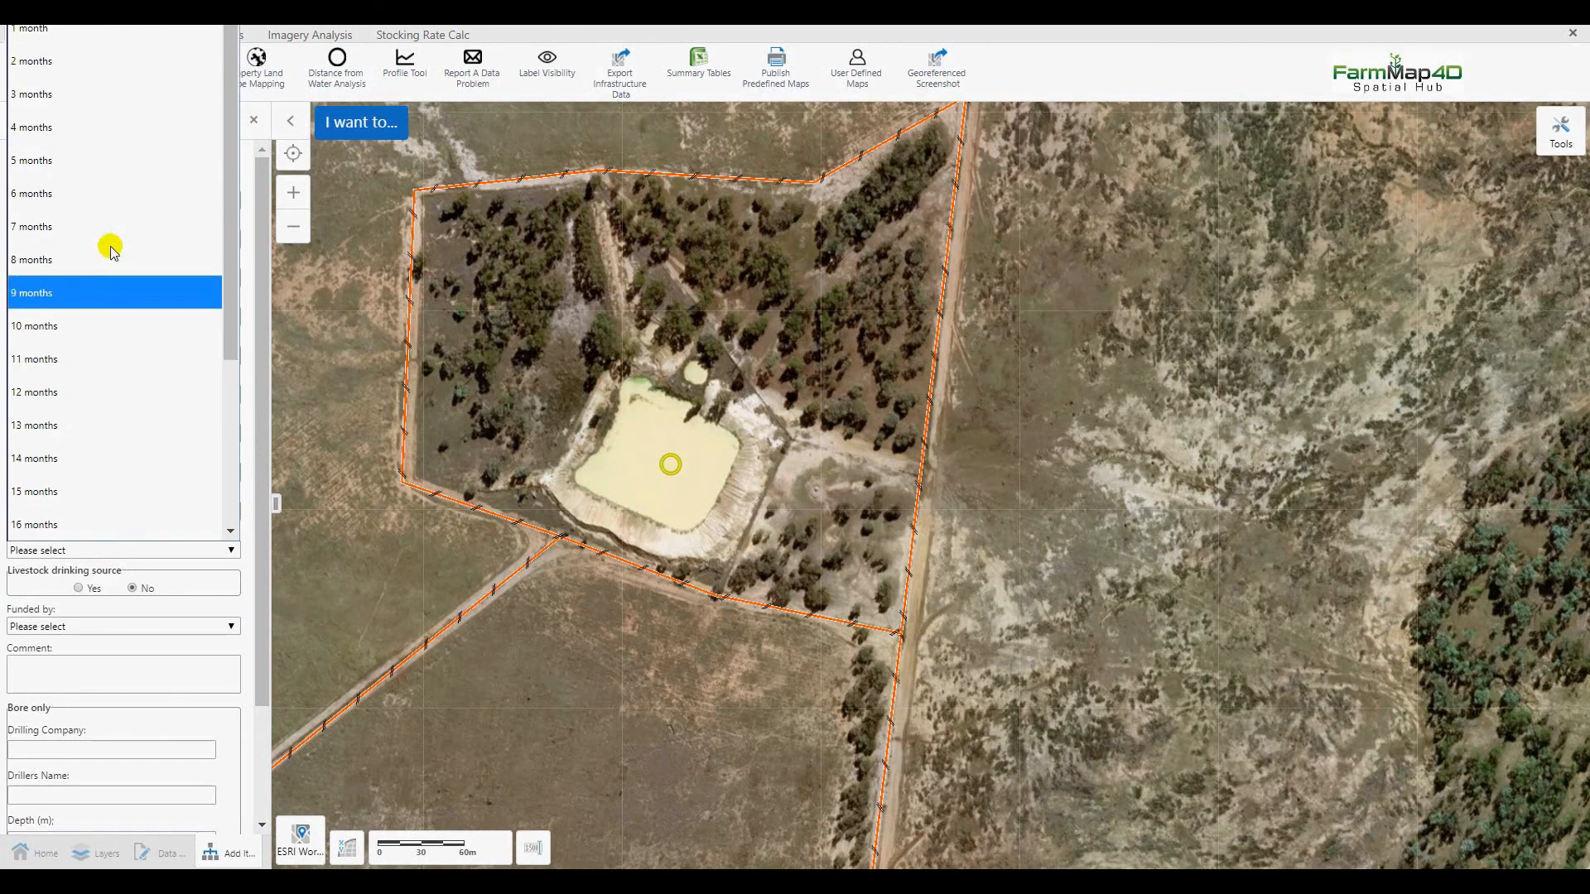
click(66, 4)
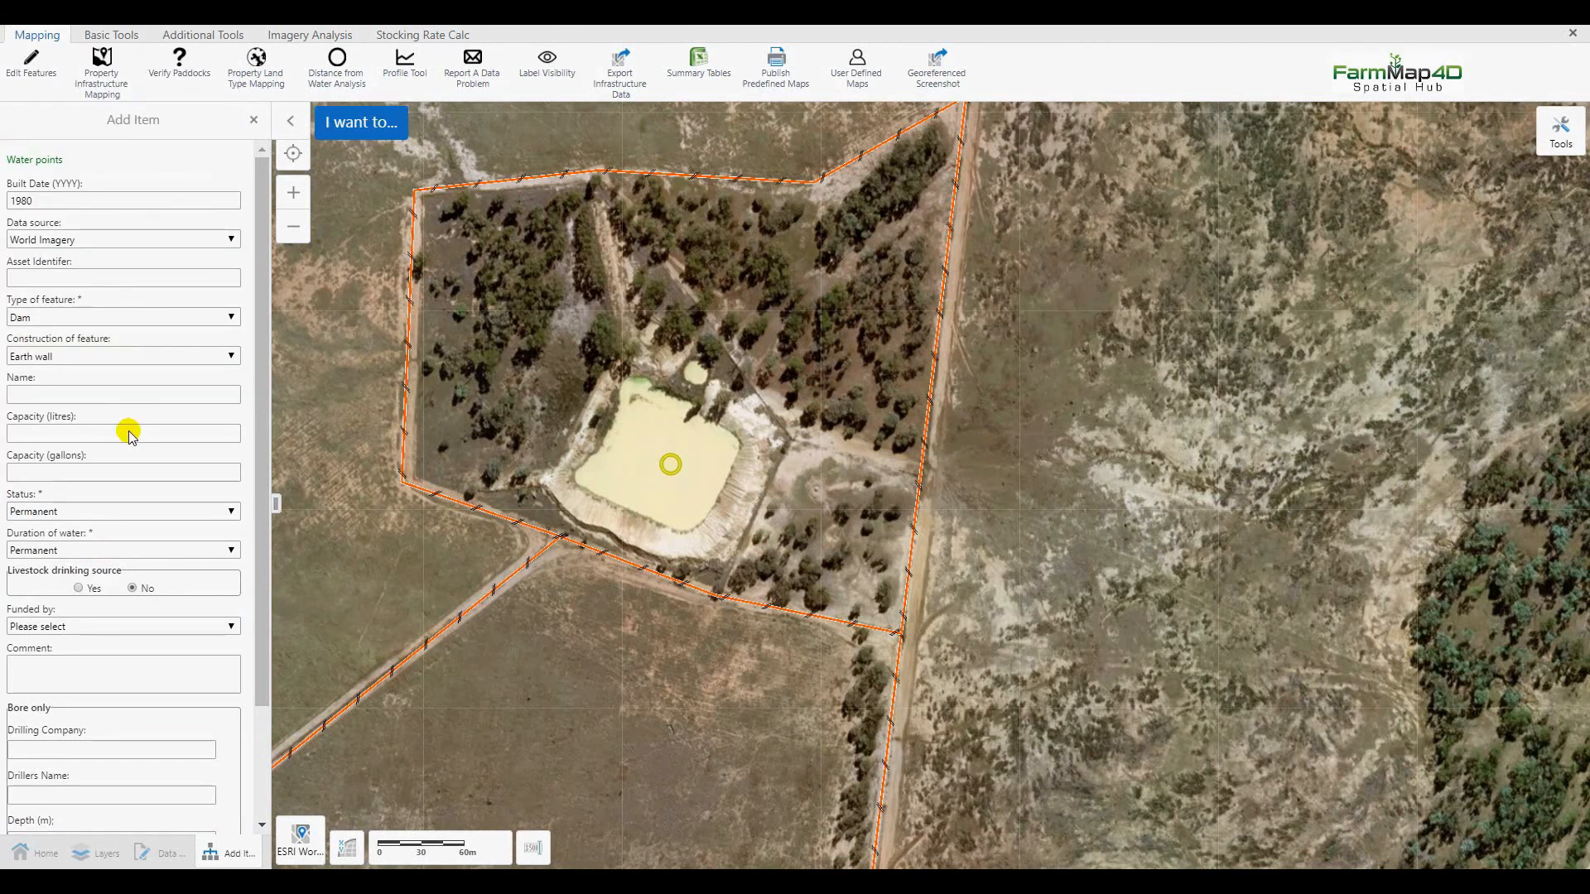
click(80, 589)
scroll(98, 602, down, 3)
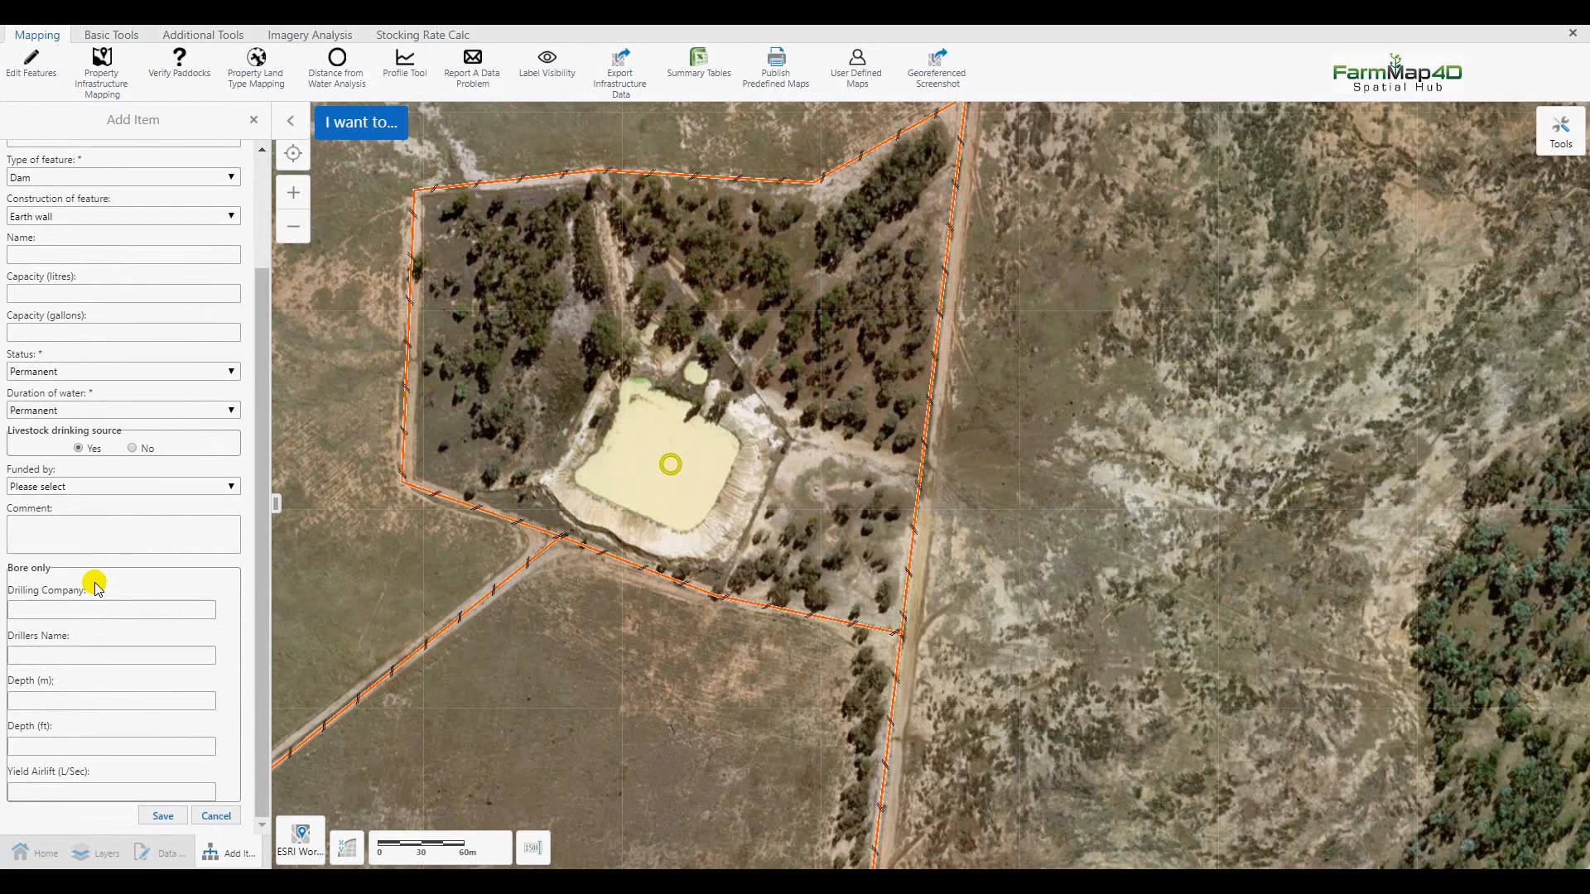
click(162, 817)
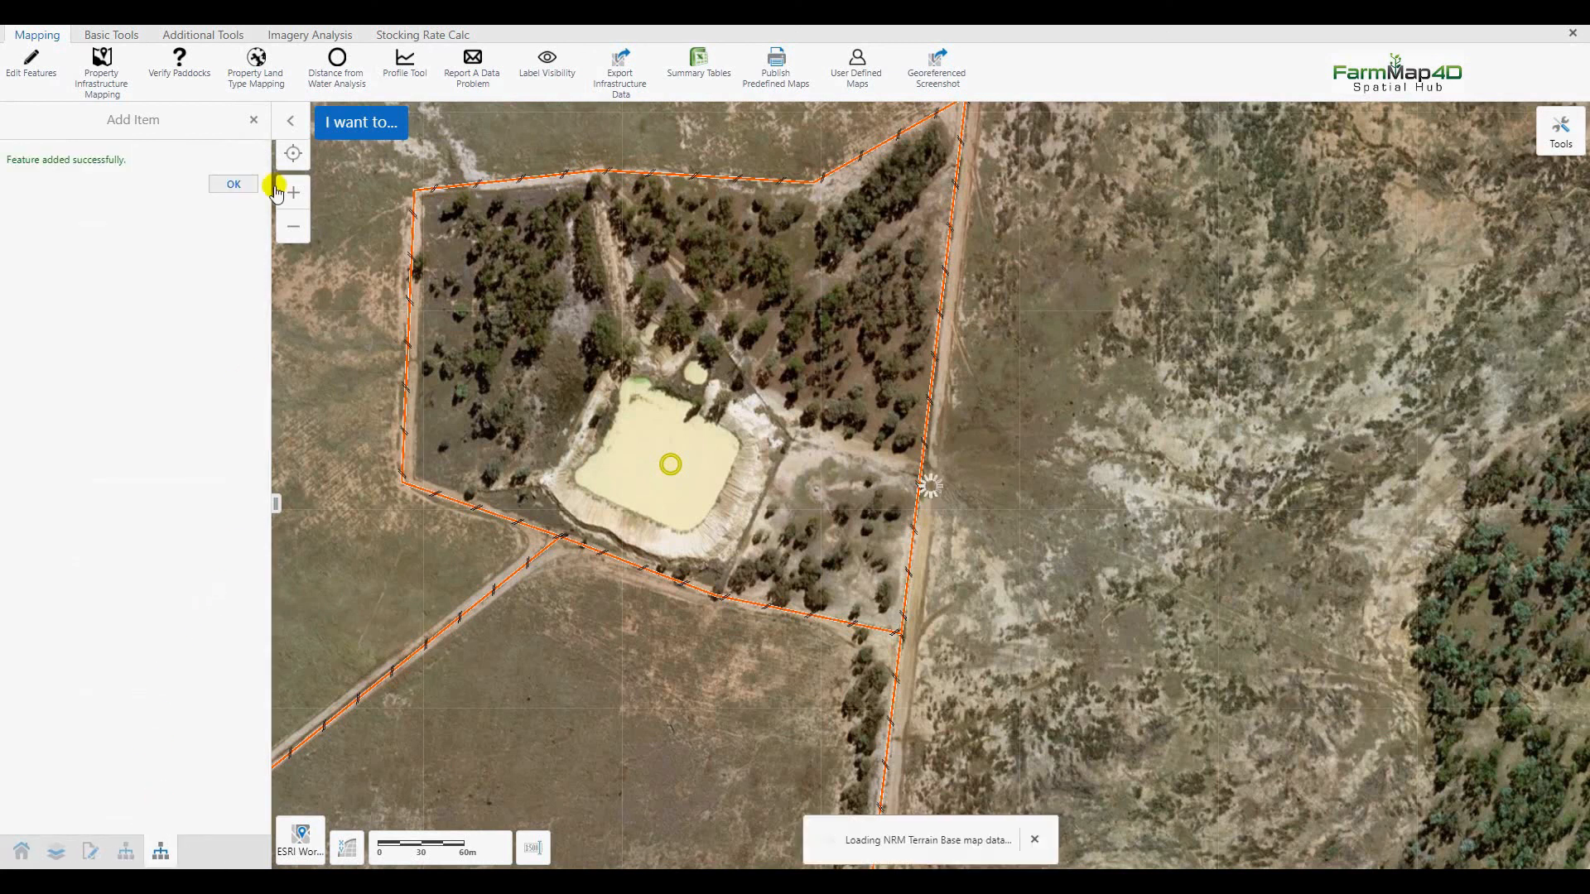
click(227, 184)
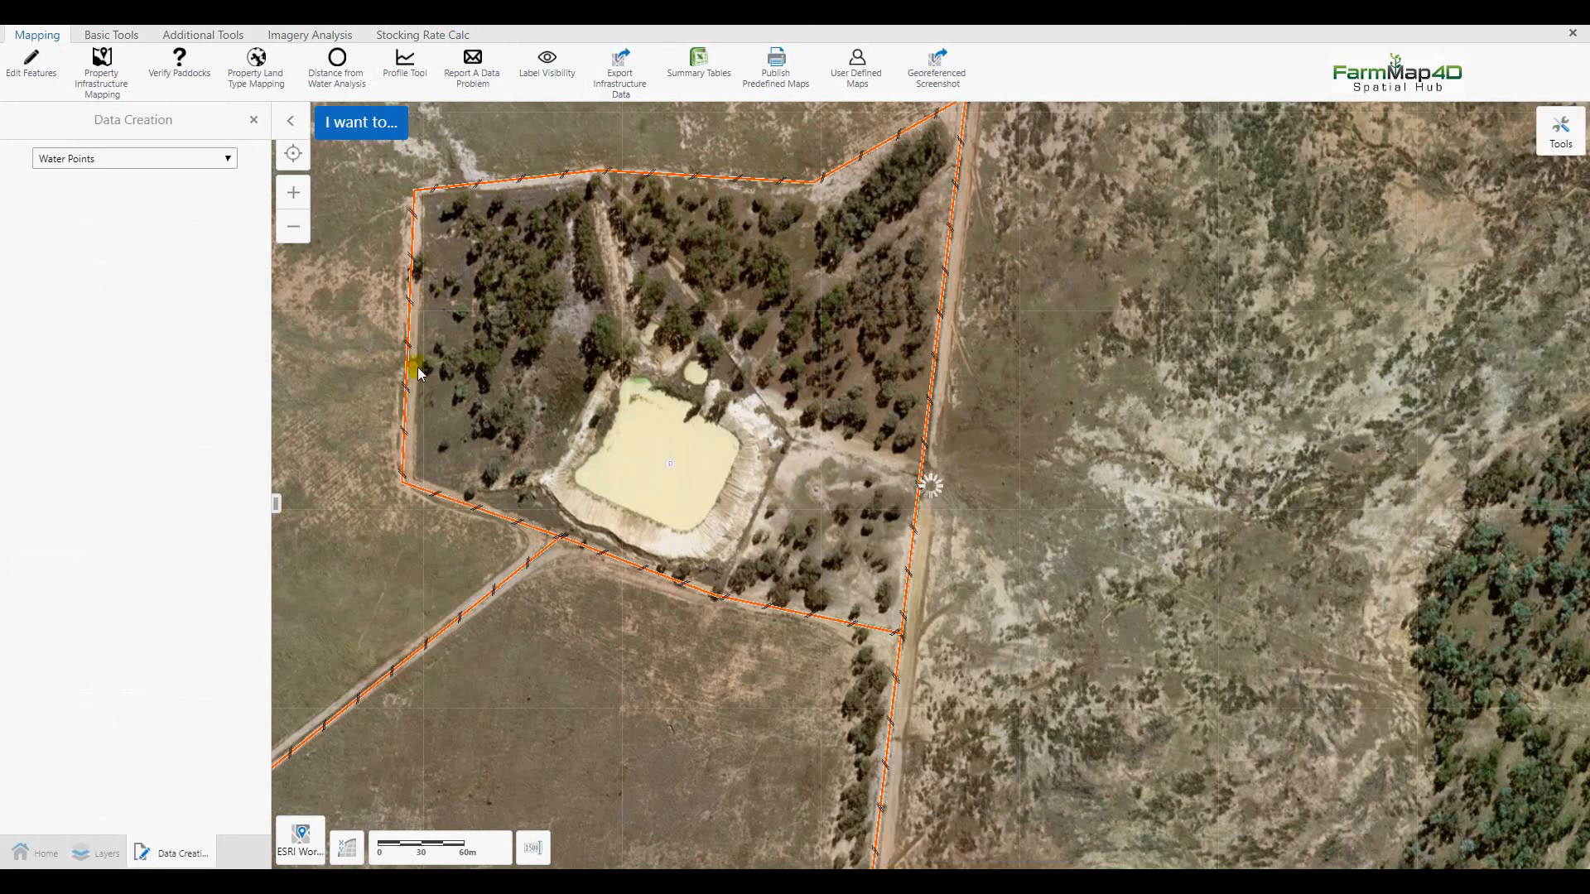
Place a Dam water point on the small fenced dam beside the western fence of the southernmost paddock
scroll(410, 370, down, 3)
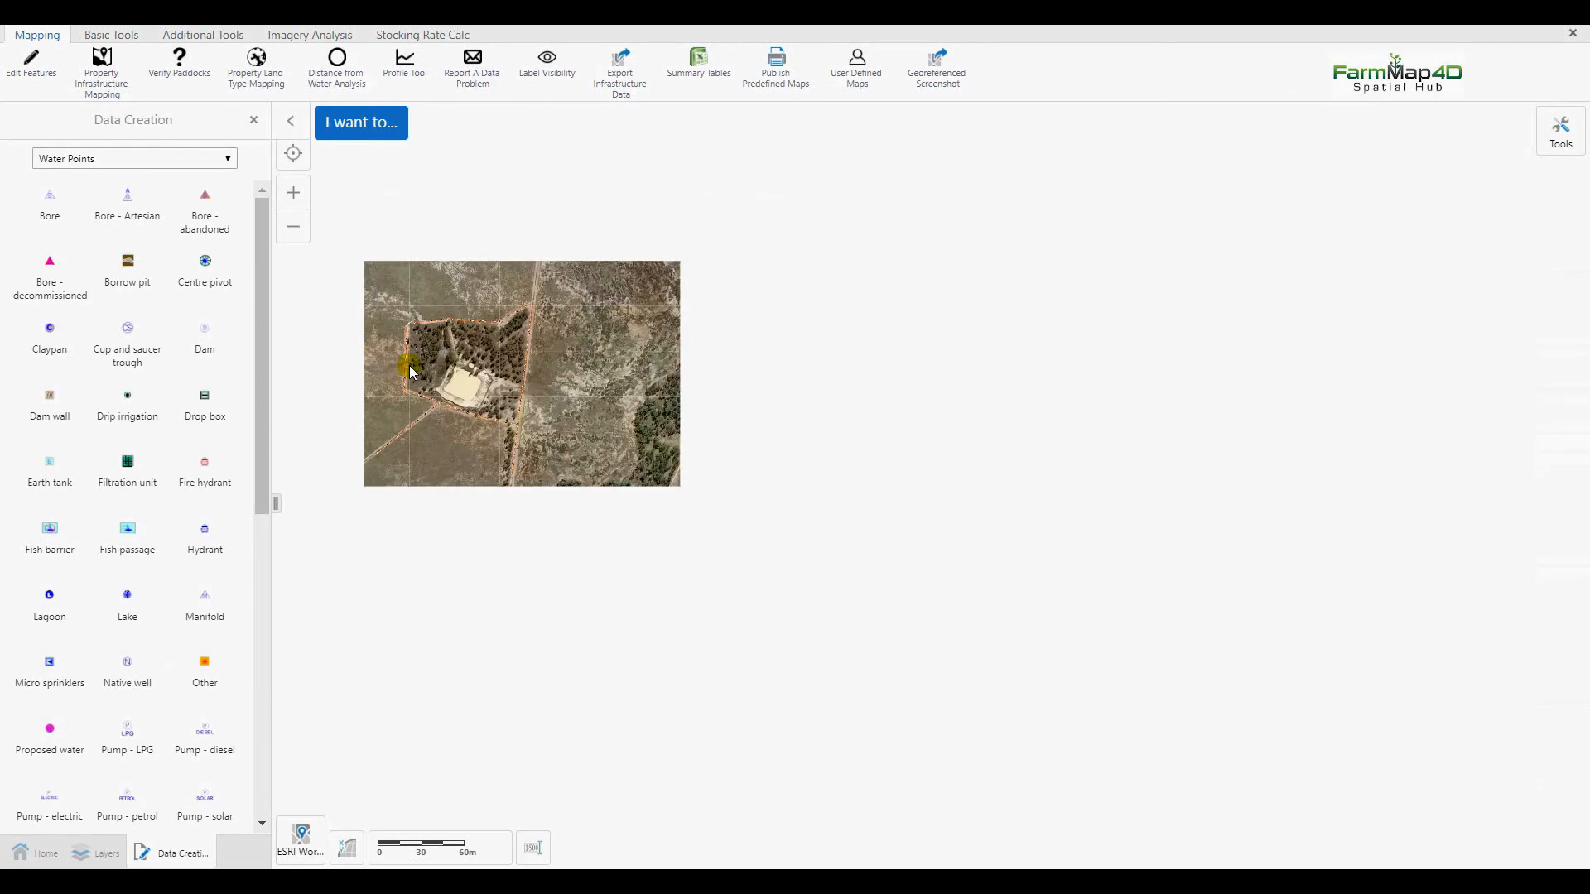
scroll(410, 365, down, 2)
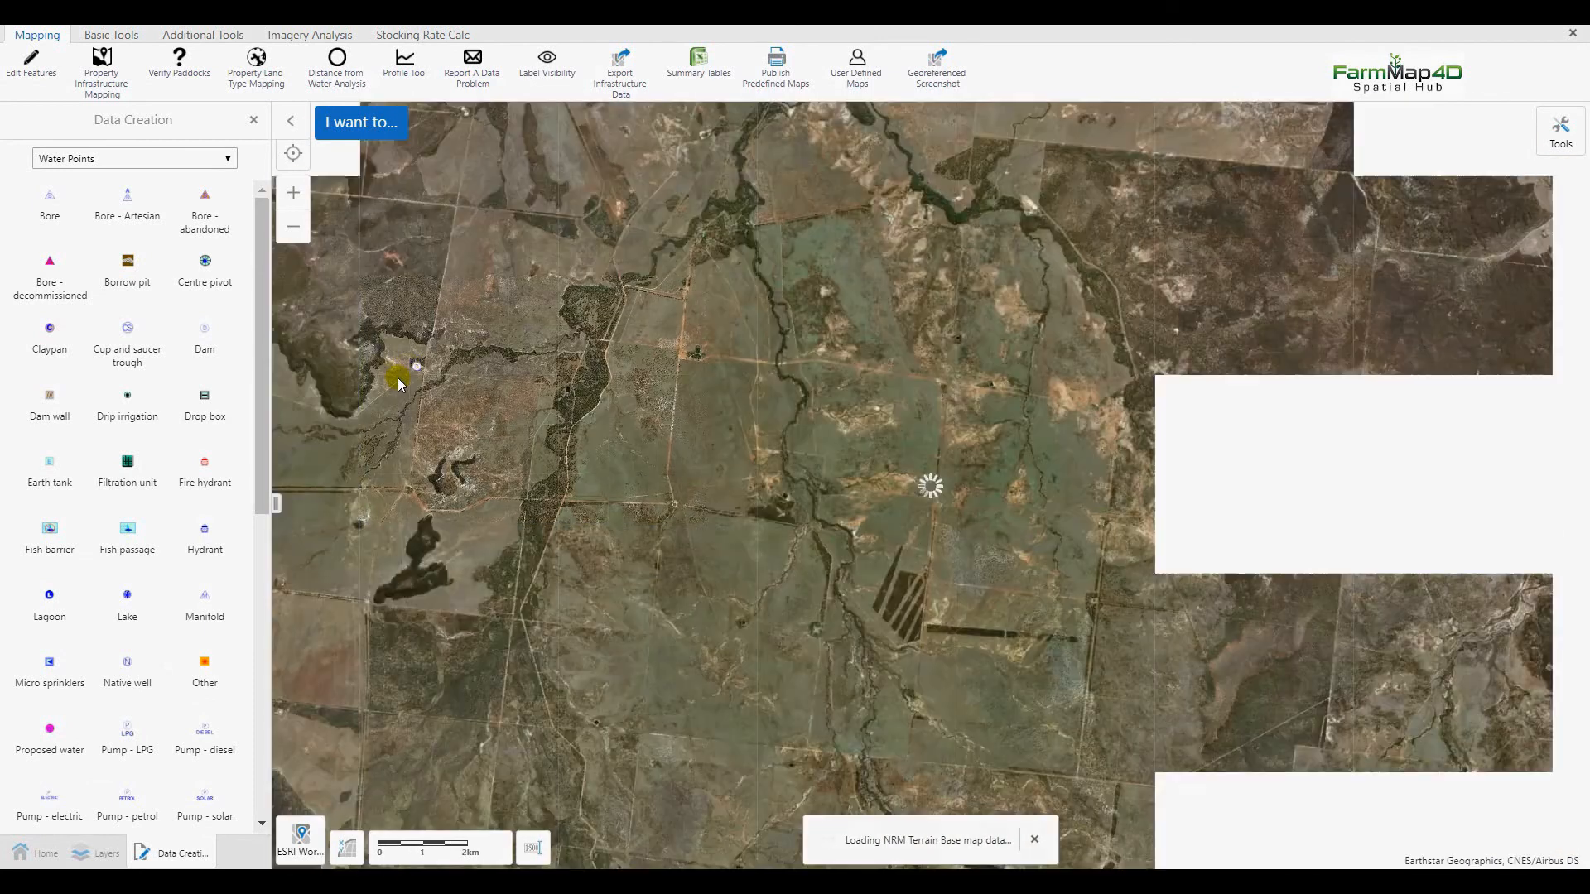
drag(397, 377, 972, 475)
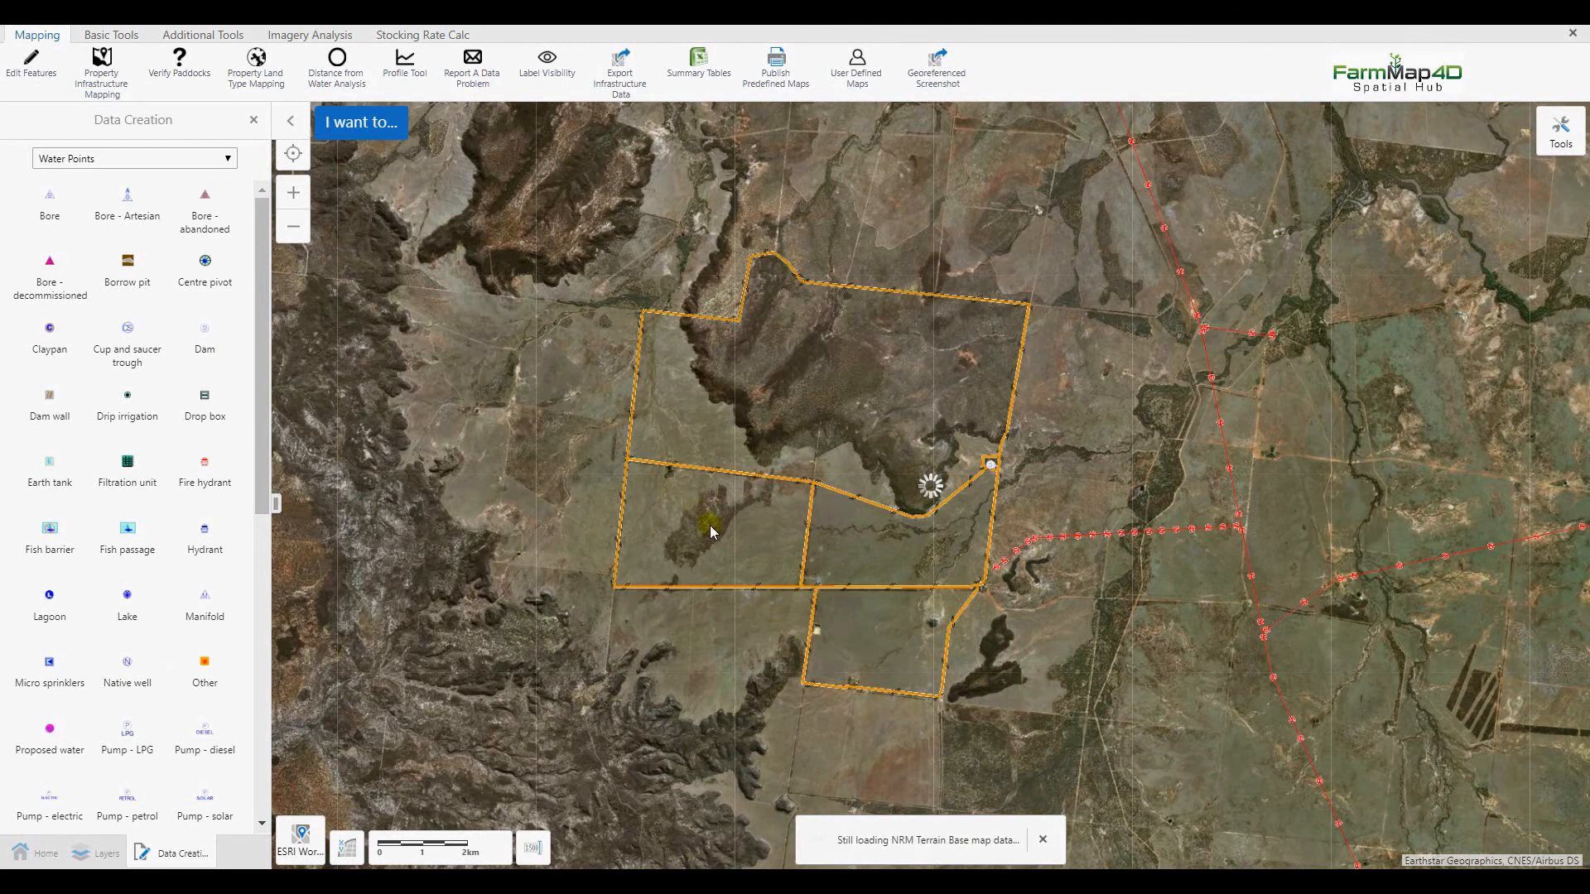
scroll(831, 530, up, 5)
click(205, 333)
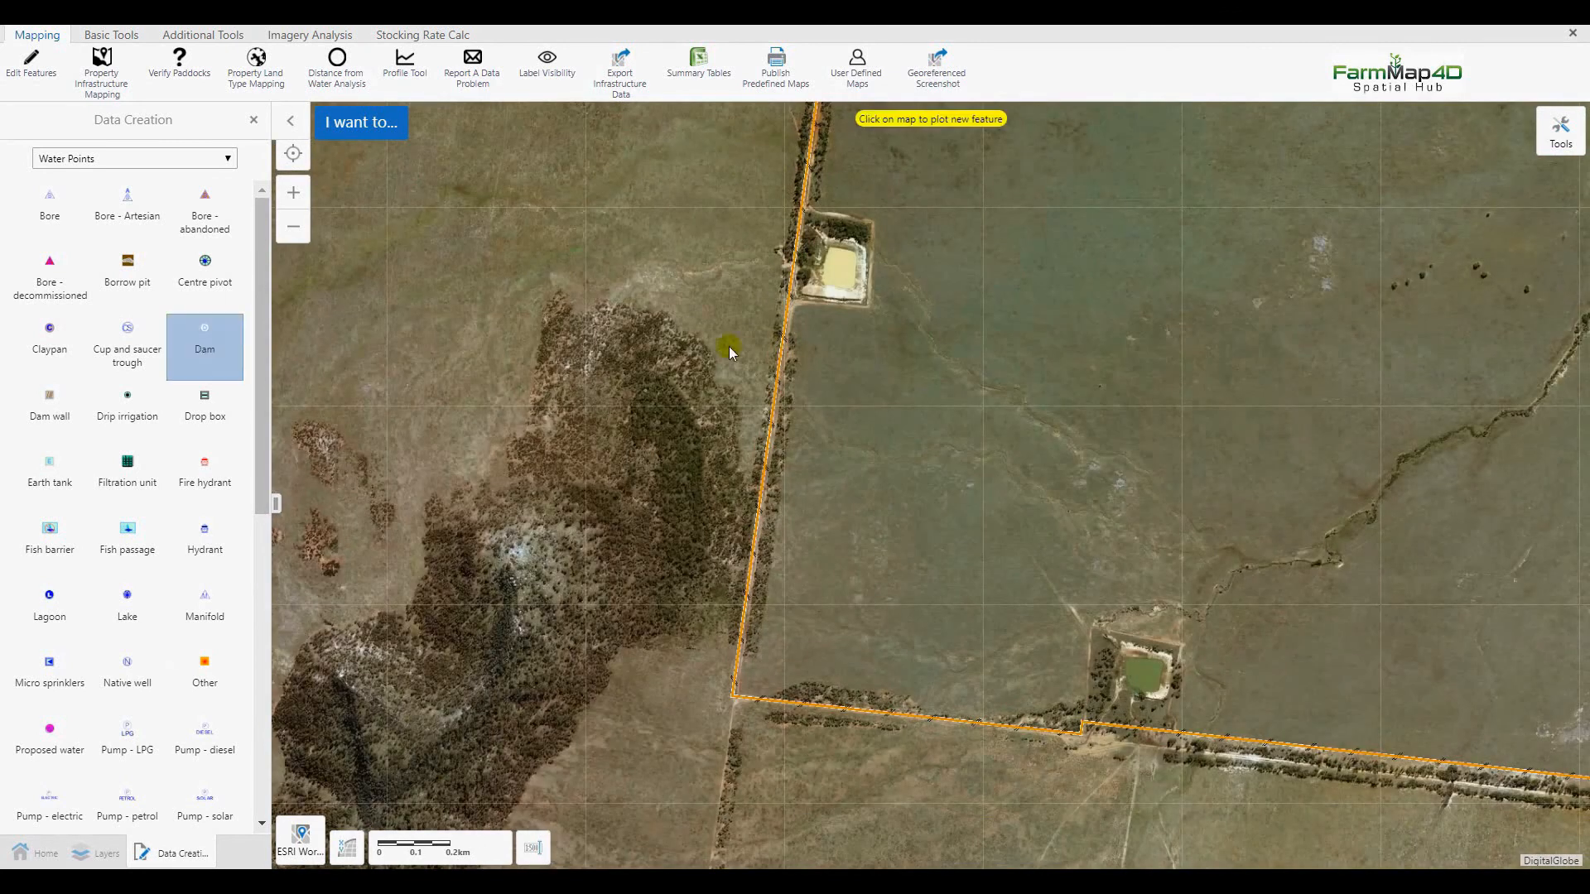
click(837, 273)
Give the new dam point built date 2009, data source World Imagery and construction Earth wall
click(113, 200)
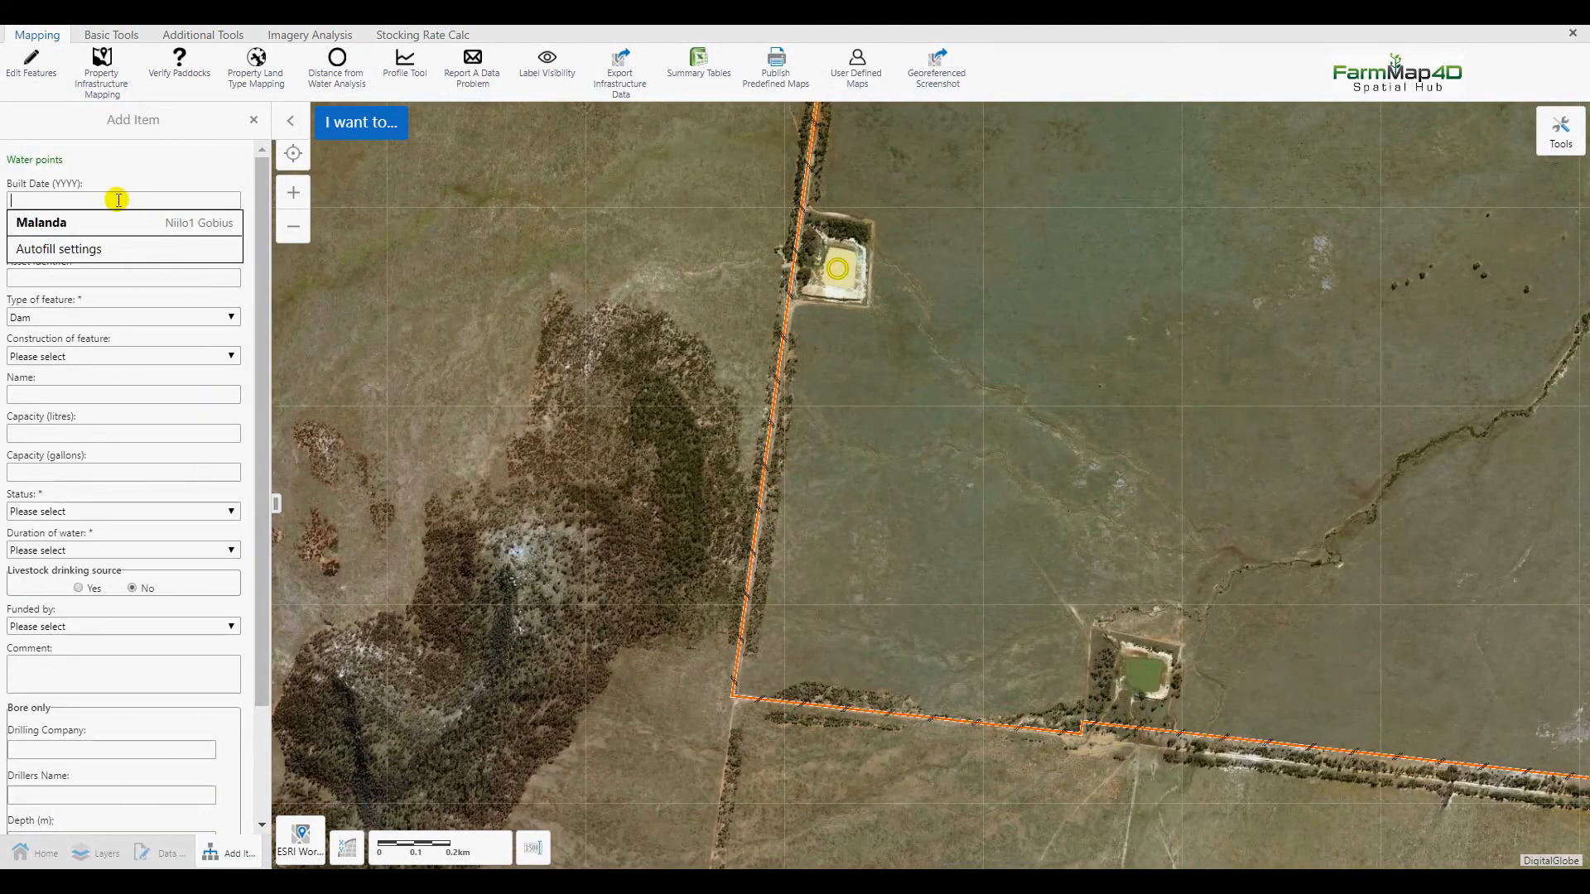
text(2009)
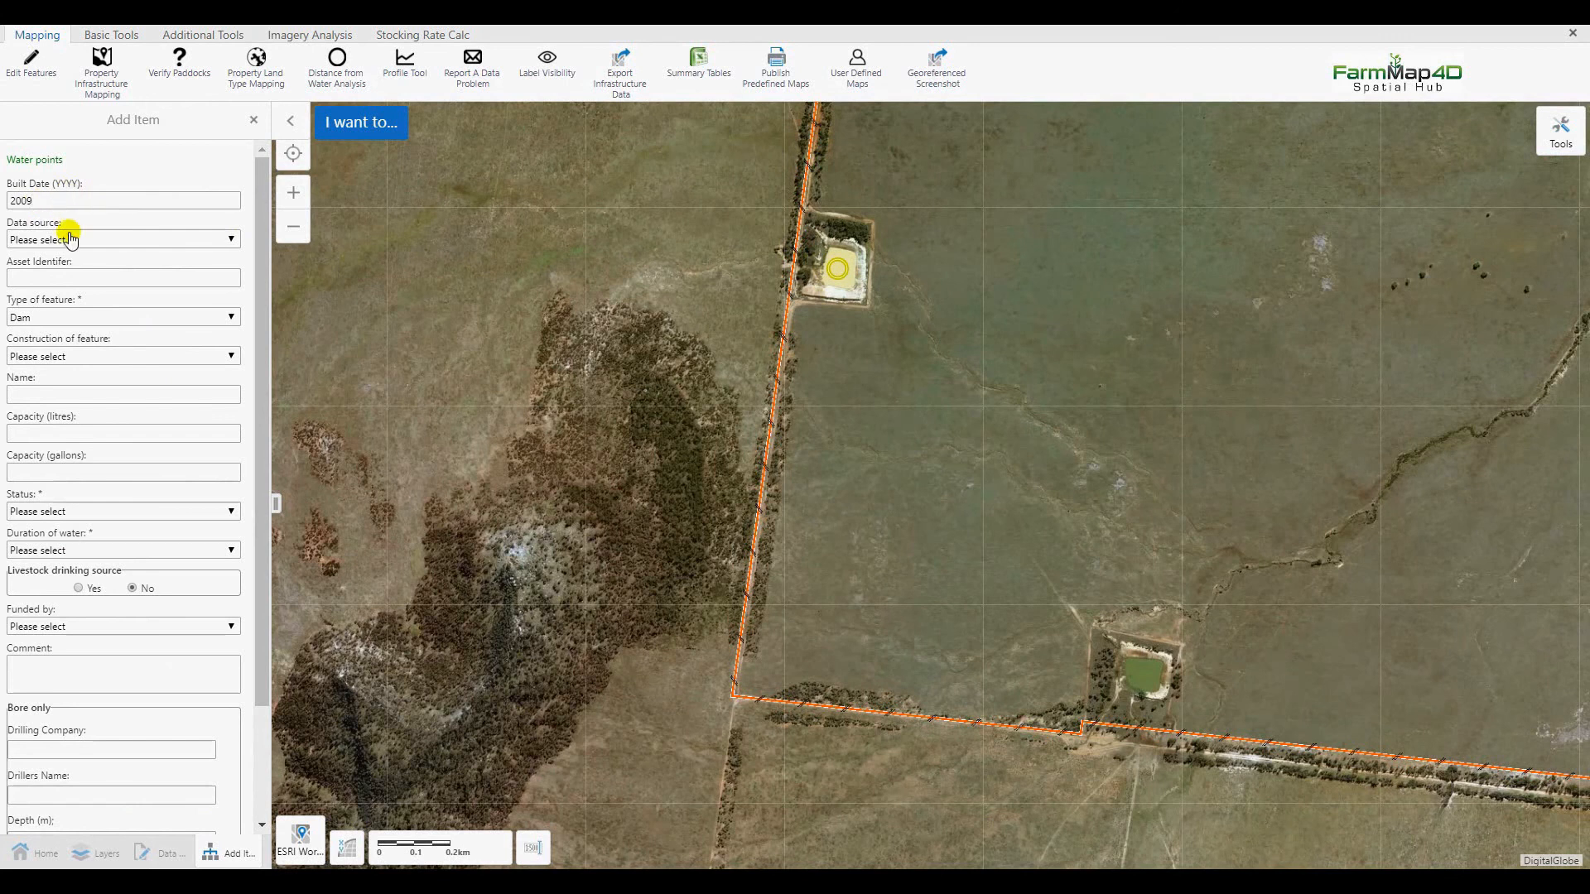
click(62, 239)
scroll(59, 439, down, 3)
click(66, 803)
click(77, 356)
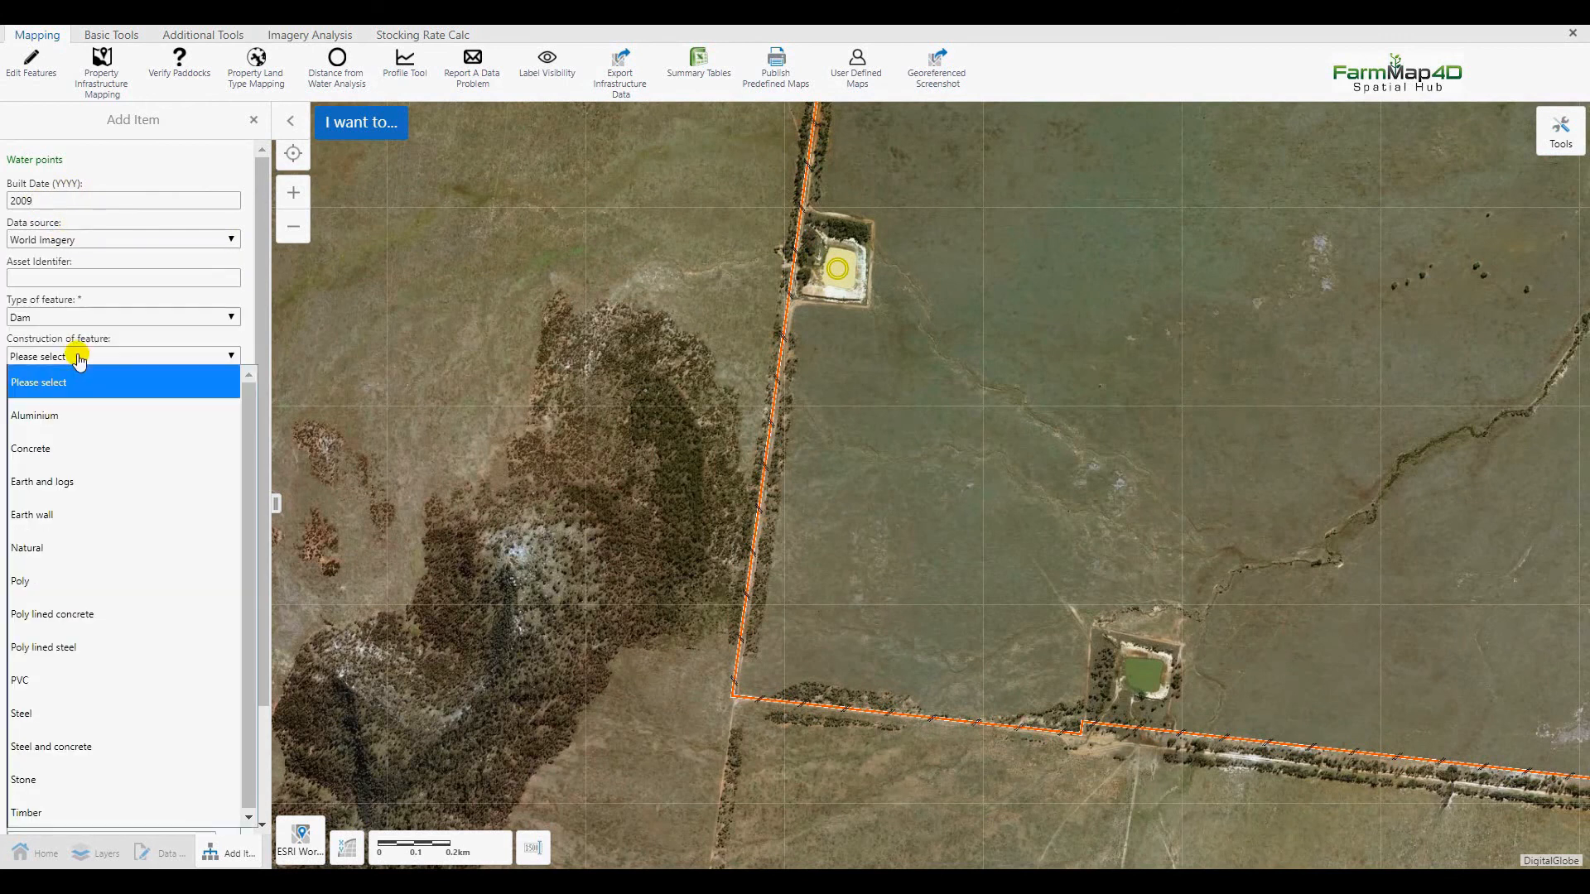
click(62, 514)
Set the dam's status to Ephemeral and duration of water to 9 months, mark it as a livestock drinking source and save it
click(105, 514)
click(58, 660)
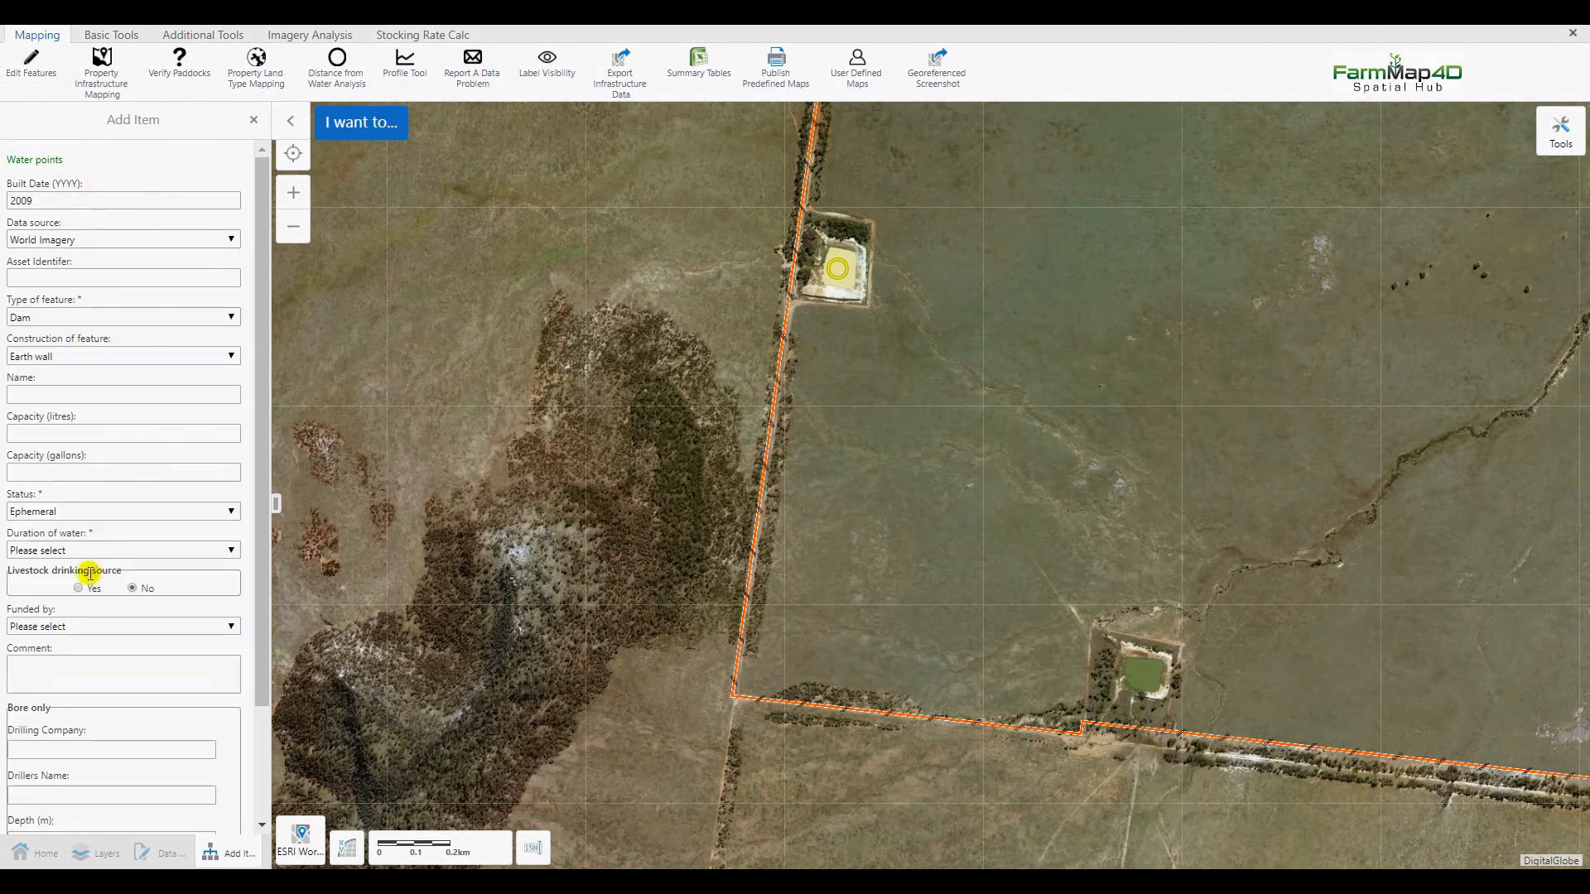
click(85, 550)
click(83, 292)
click(78, 588)
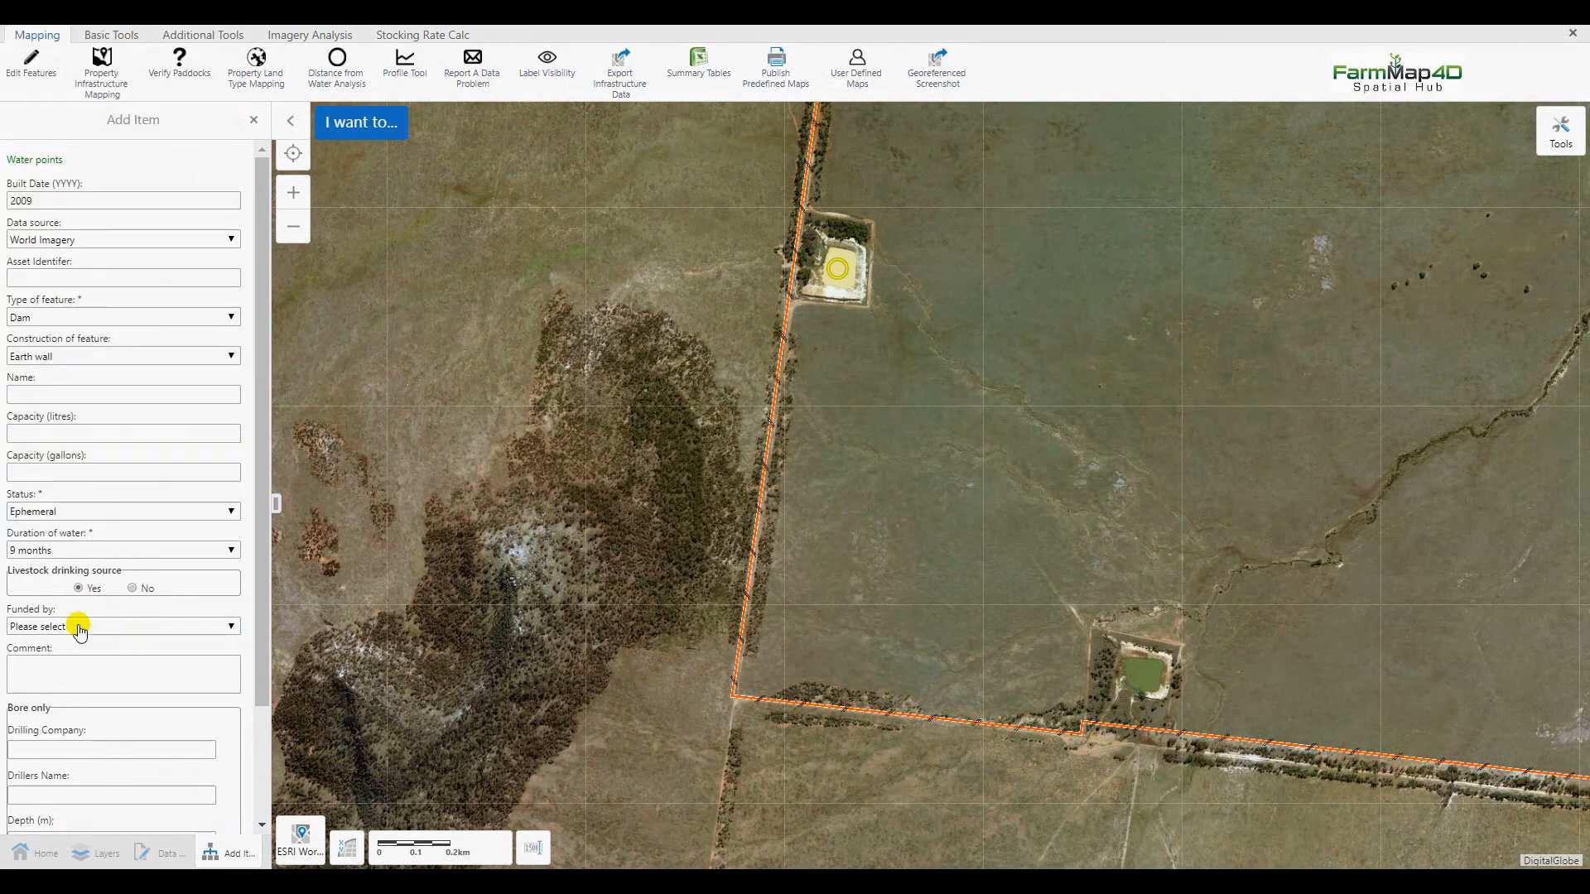
scroll(79, 629, down, 2)
click(164, 816)
click(232, 189)
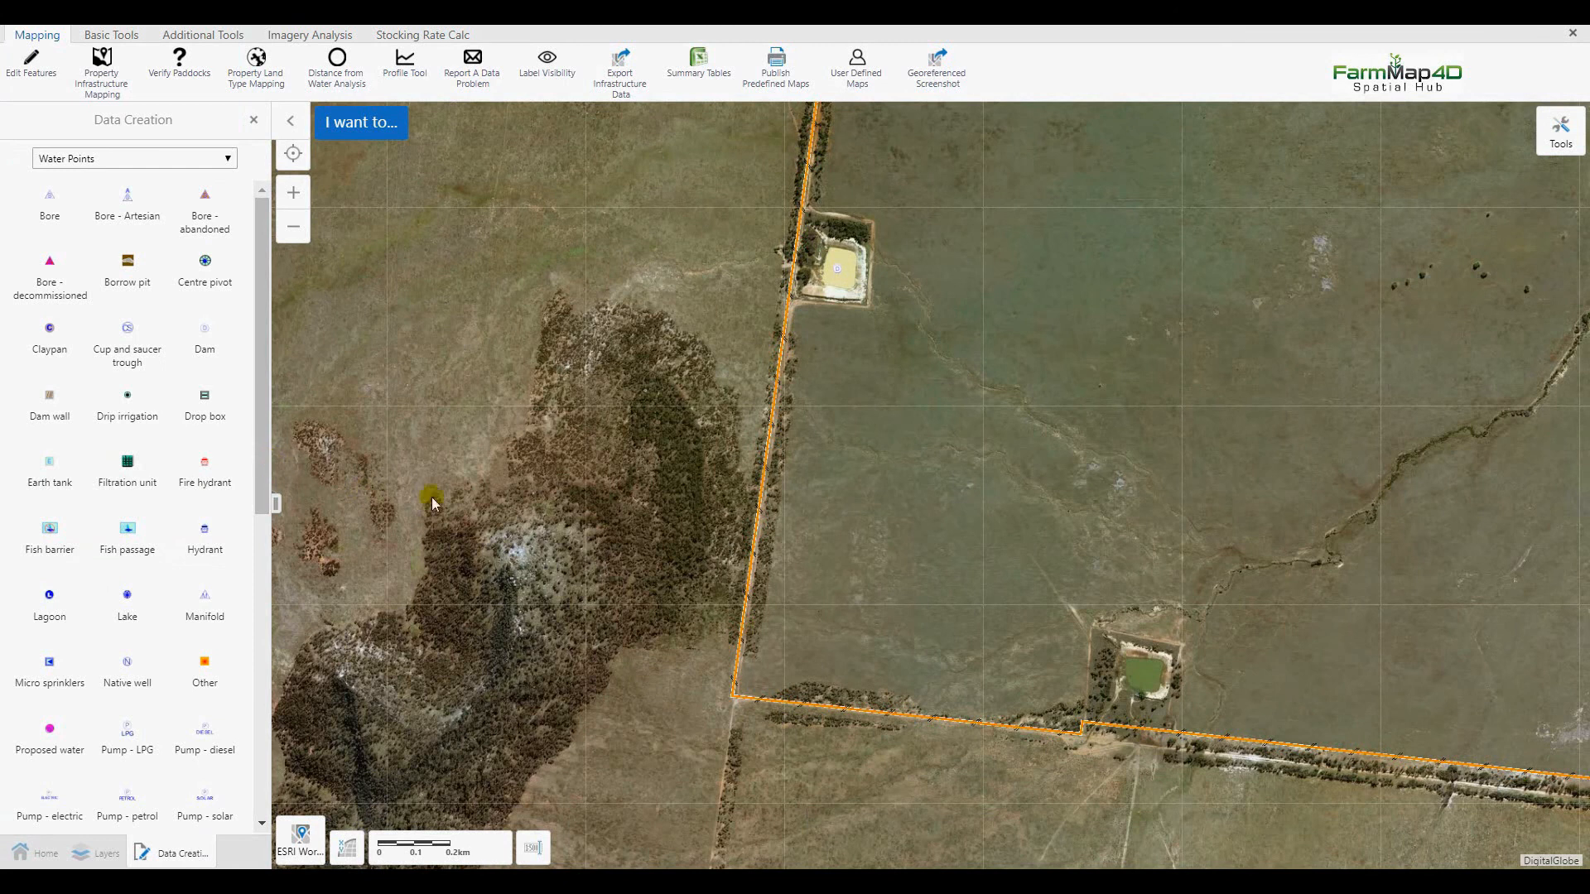
Inspect the green dam by the southern fence and open the choice of data creation categories
scroll(1176, 736, up, 2)
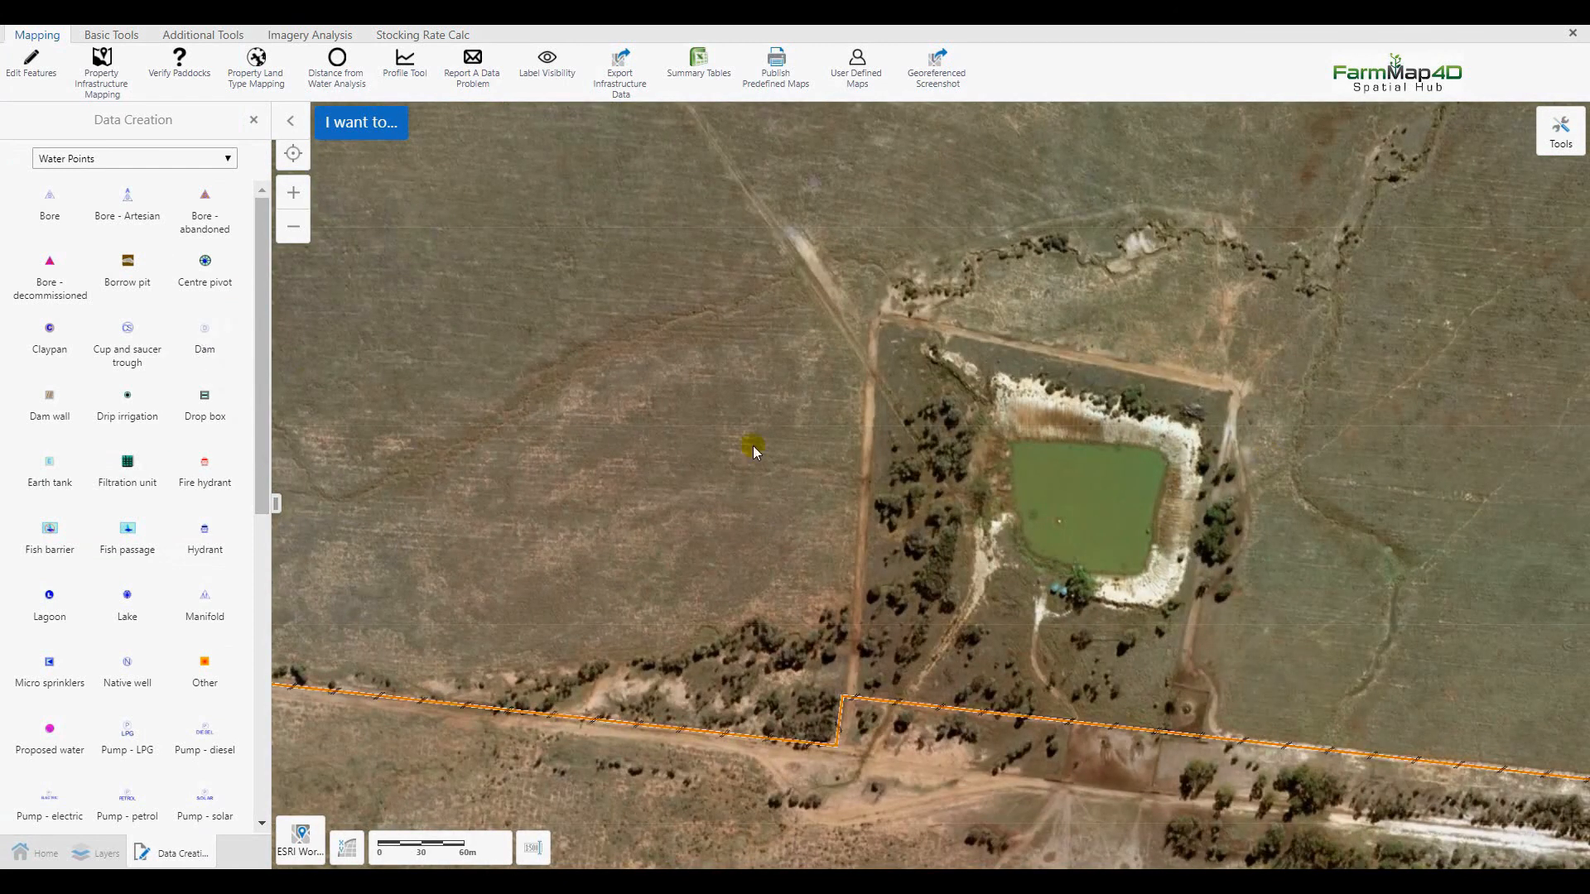
scroll(748, 444, down, 3)
click(222, 158)
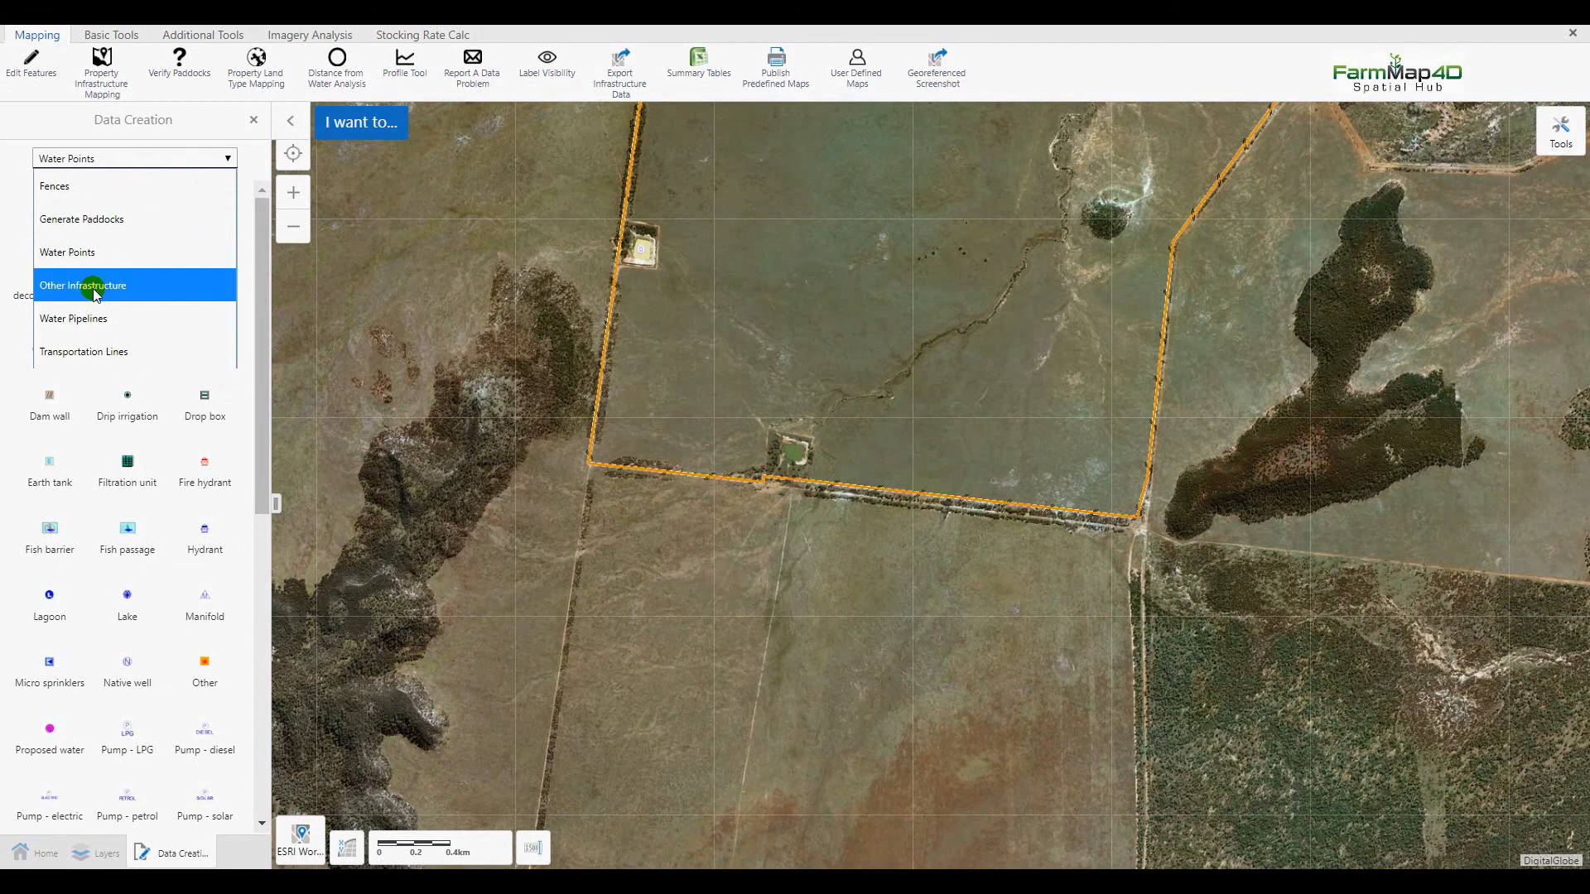